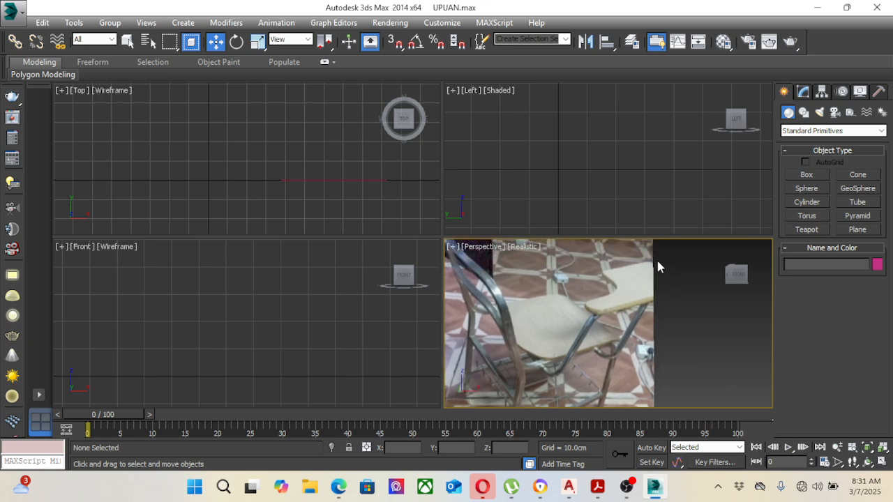
Step: Examine the seat, writing arm and tubular frame of the chair in the reference photo
middle_click_drag(582, 326, 631, 313)
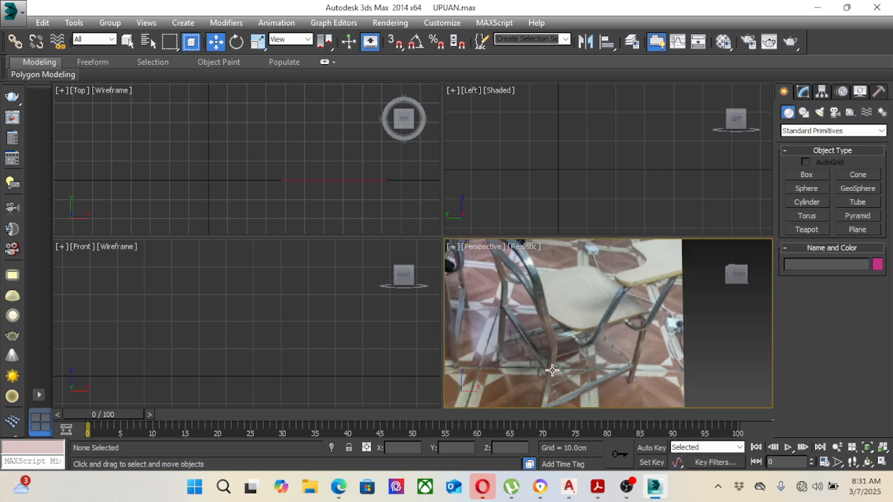
middle_click_drag(569, 350, 580, 363)
scroll(590, 347, "down", 2)
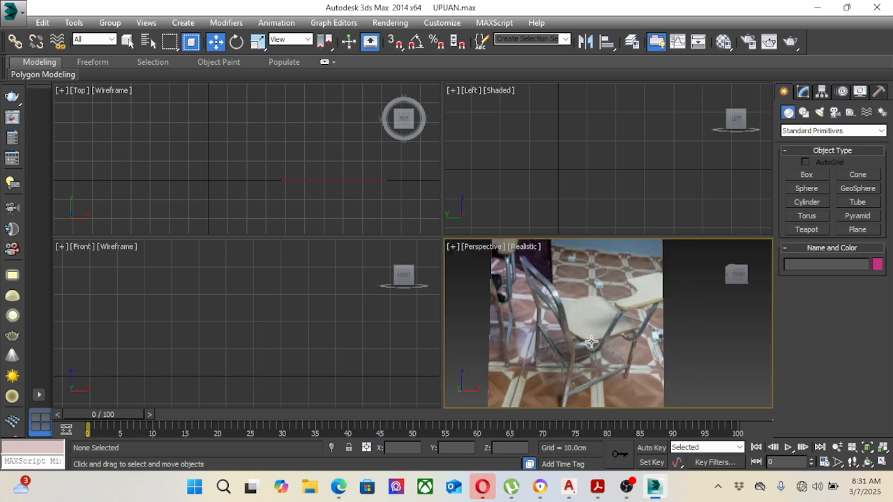
scroll(584, 330, "up", 2)
middle_click_drag(584, 330, 597, 334)
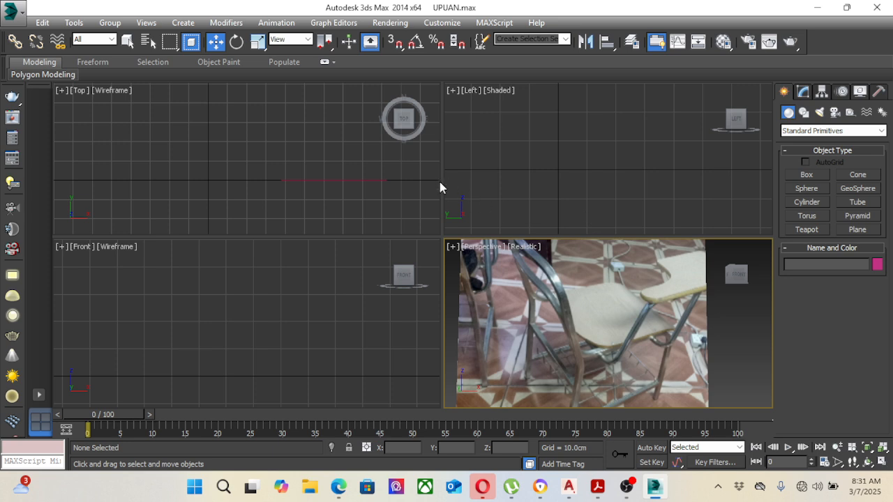
Step: Draw a spline rectangle about 53 cm long and 50 cm wide in the Top view, beside the reference plane
left_click(298, 120)
scroll(287, 125, "down", 2)
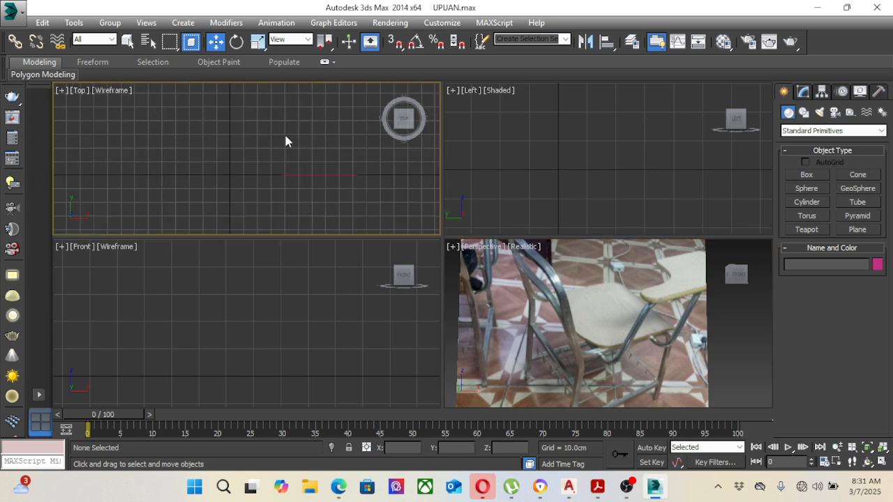
middle_click_drag(284, 131, 289, 142)
left_click(805, 95)
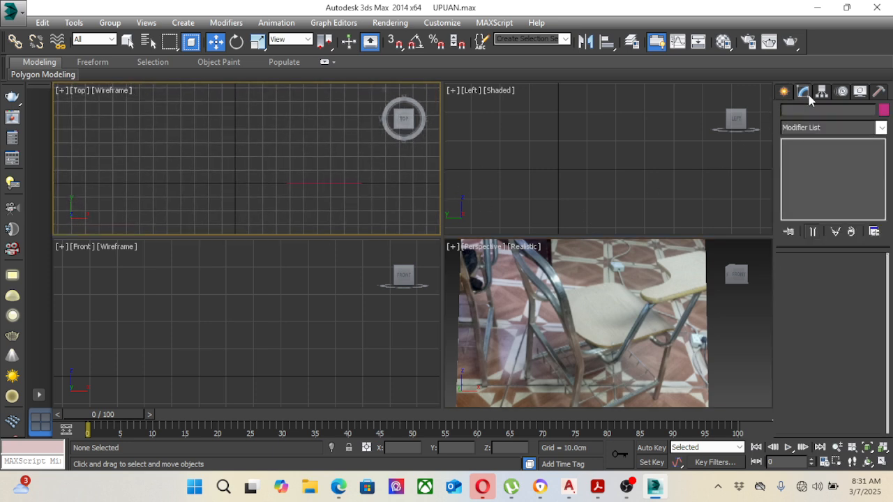
left_click(789, 96)
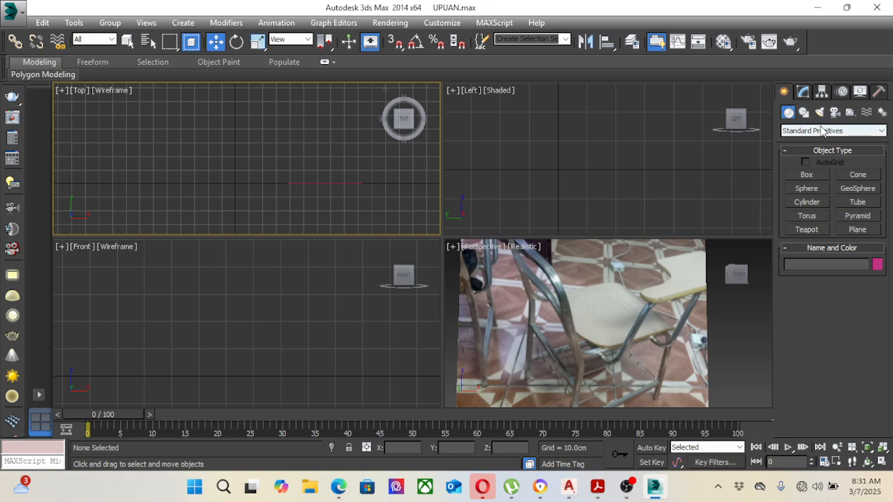
left_click(804, 112)
middle_click_drag(328, 129, 333, 148)
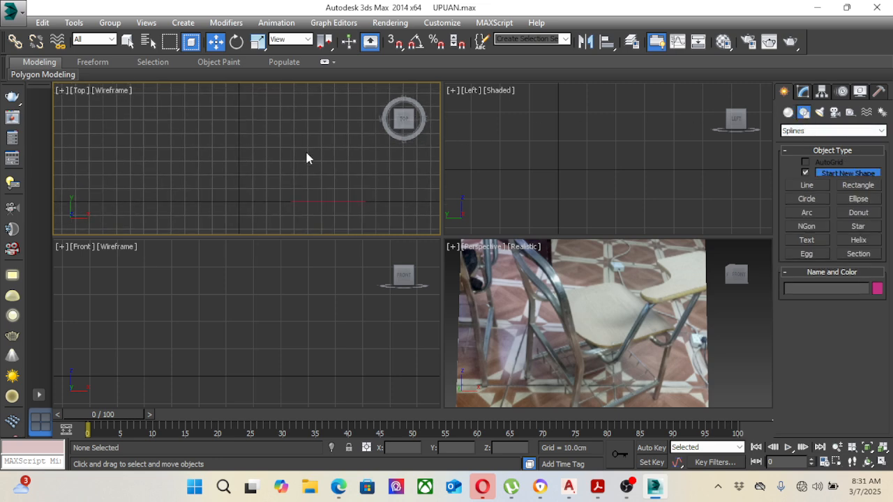
left_click(876, 189)
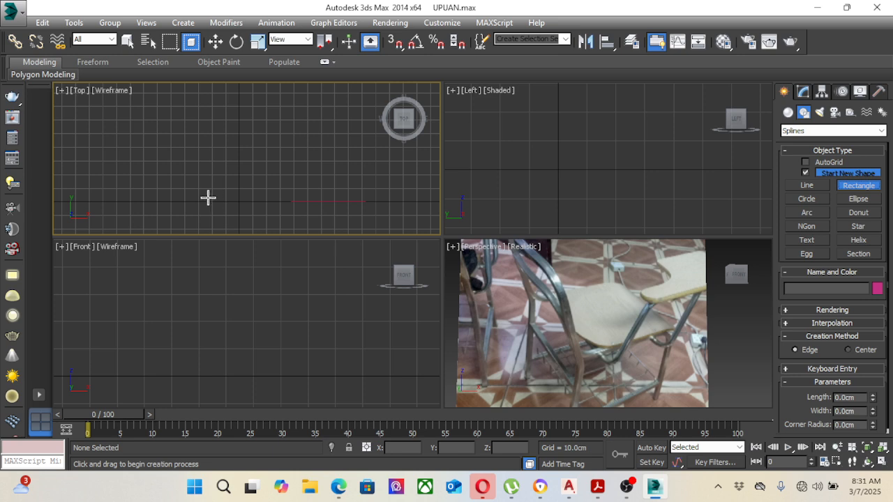
left_click_drag(208, 200, 276, 129)
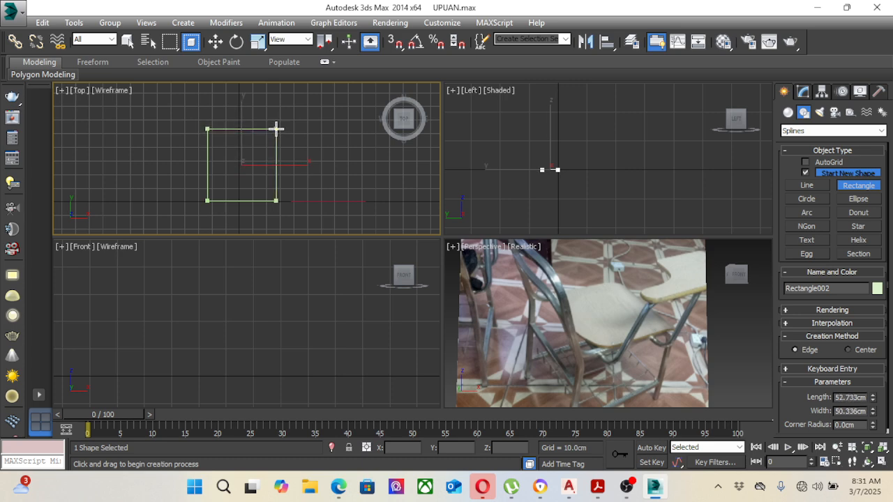
right_click(263, 141)
Step: Set the rectangle's length to 50 cm and its width to 50 cm
scroll(250, 159, "up", 2)
middle_click_drag(278, 168, 277, 163)
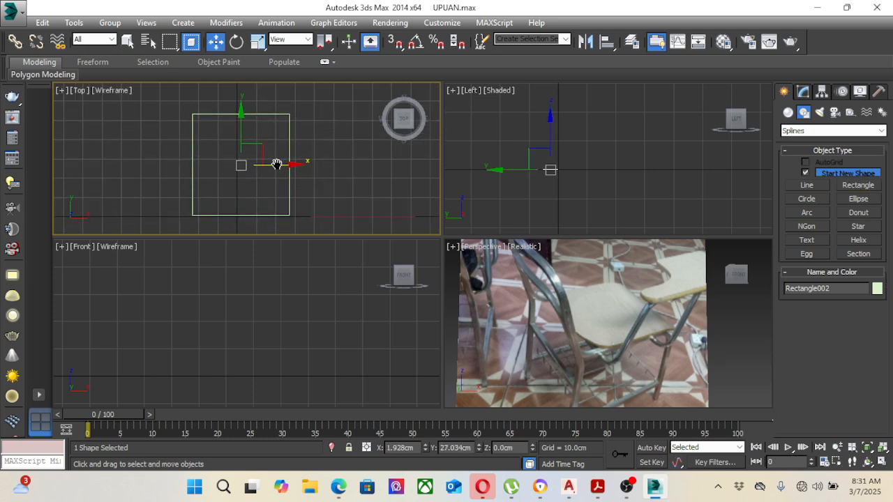
left_click(803, 93)
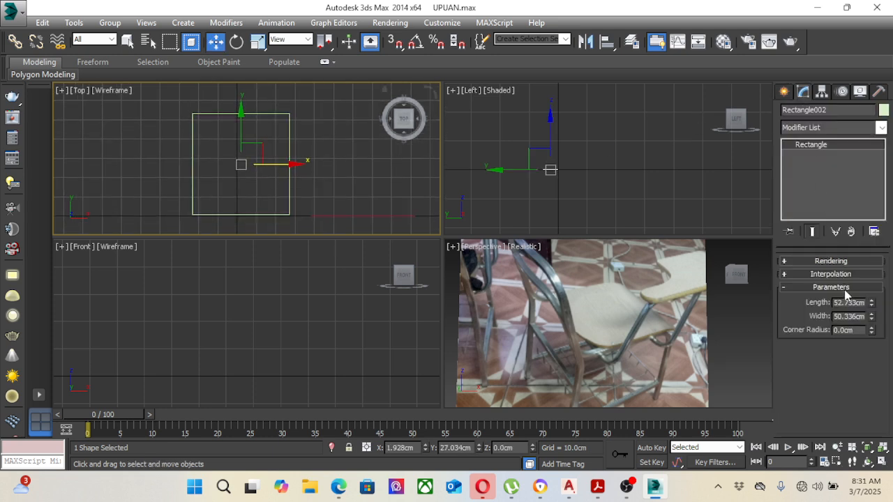
double_click(843, 303)
type("50")
double_click(850, 317)
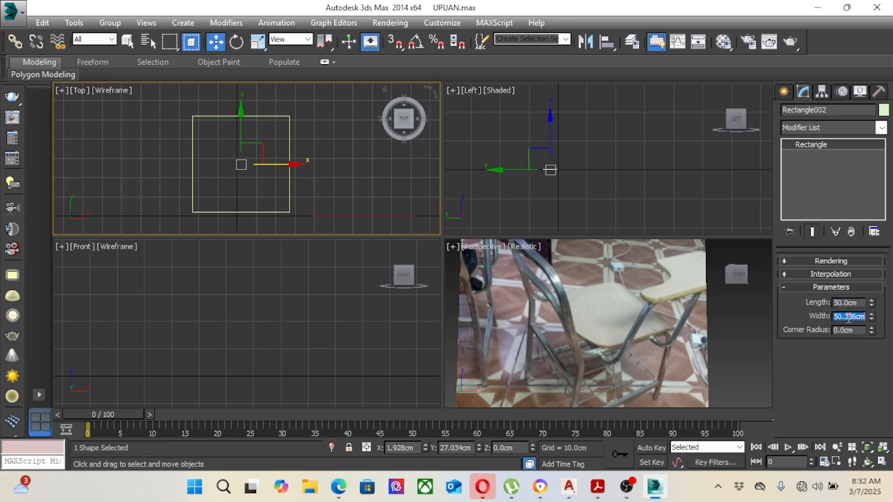
type("50")
left_click(698, 198)
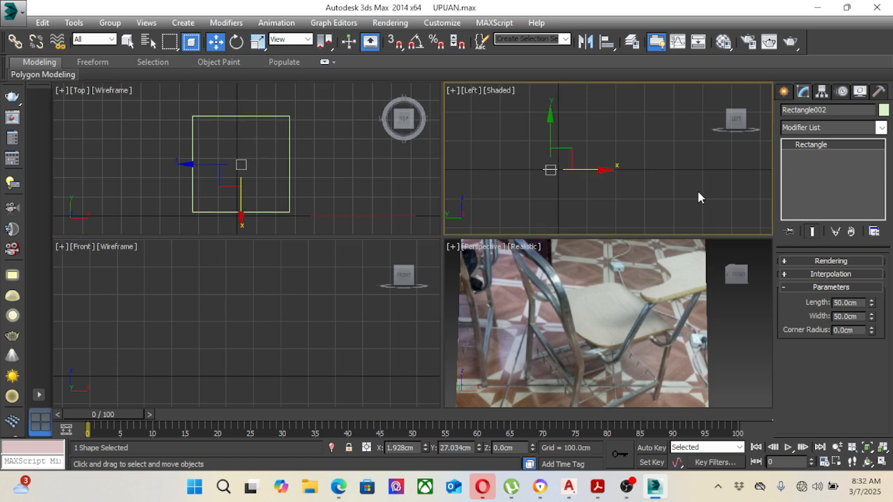
Step: Draw a closed six-corner L-shaped line for the writing arm over the rectangle's upper-right corner, its left side about 36 cm long
left_click(289, 163)
mouse_move(287, 164)
left_mouse_down()
mouse_move(272, 164)
mouse_move(282, 166)
left_mouse_up()
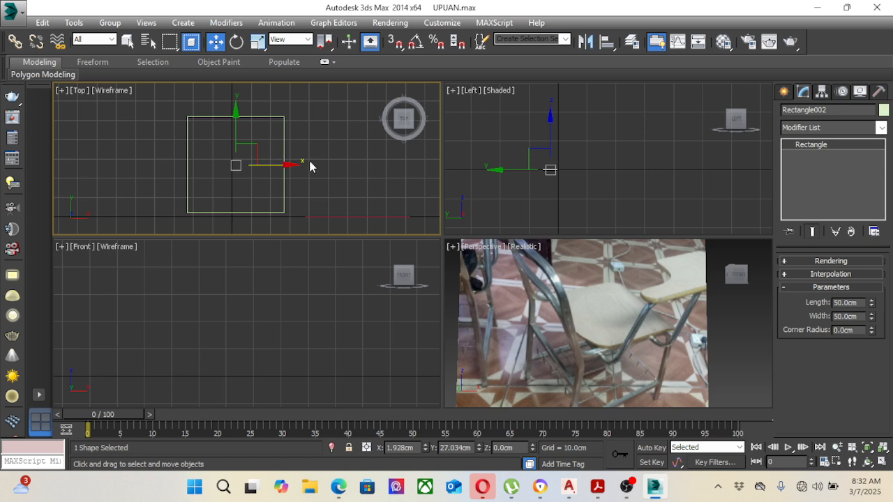
middle_click_drag(301, 165, 283, 172)
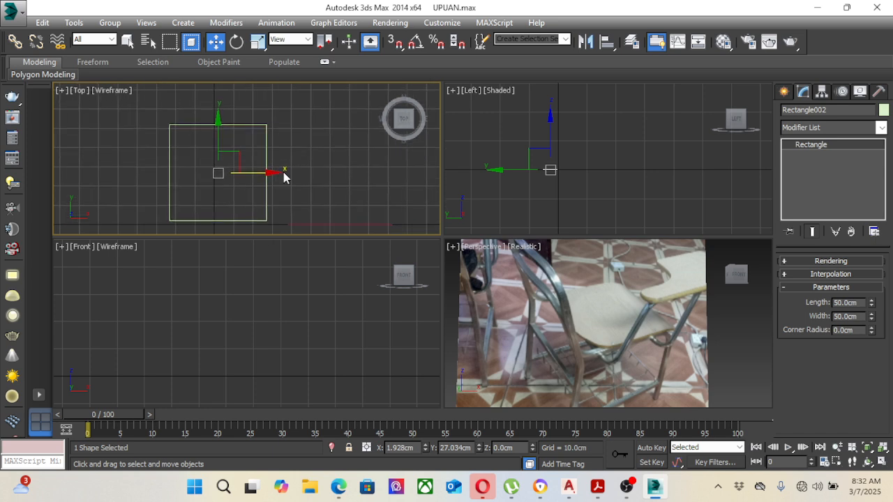
left_click(785, 92)
left_click(806, 186)
middle_click_drag(322, 146, 309, 158)
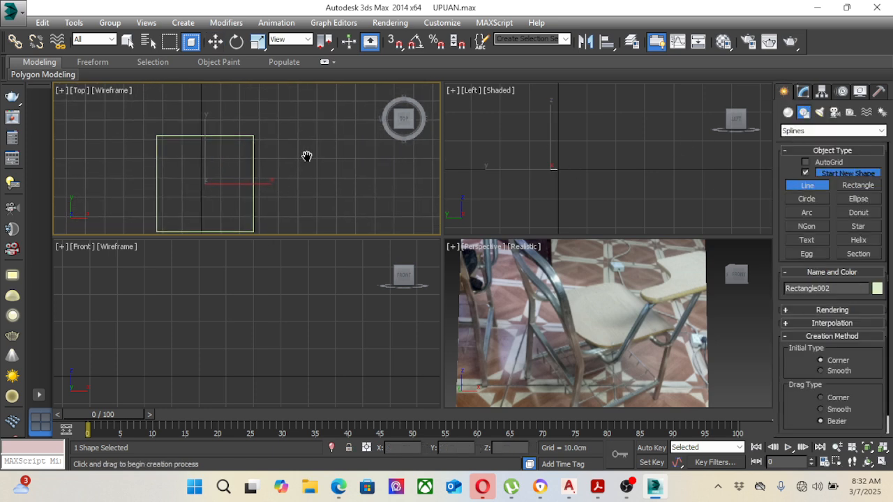
left_click(235, 125)
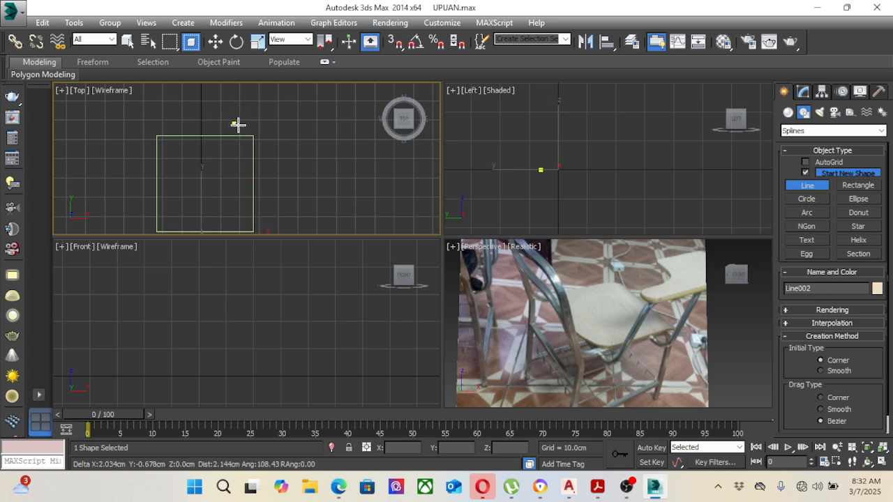
left_click(287, 124)
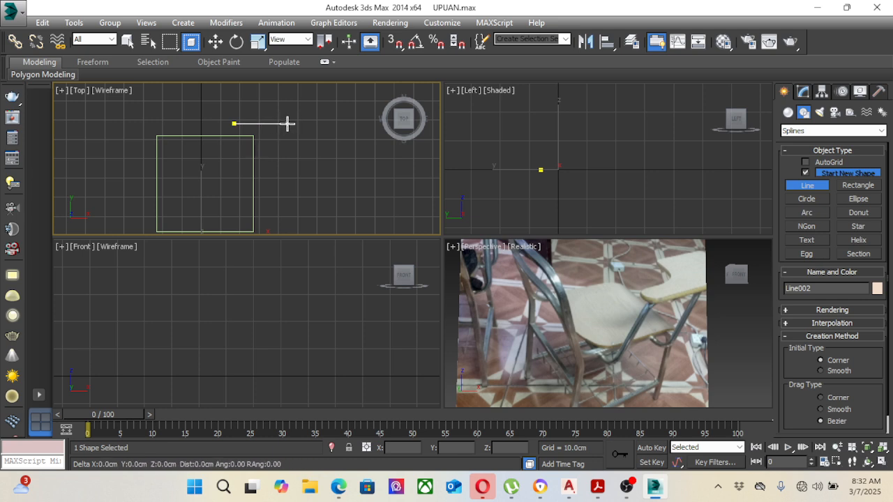
left_click(286, 217)
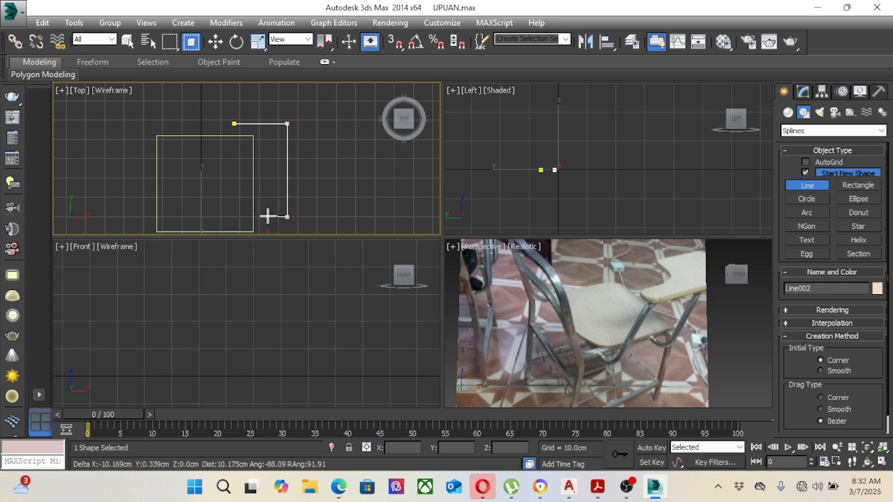
left_click(265, 217)
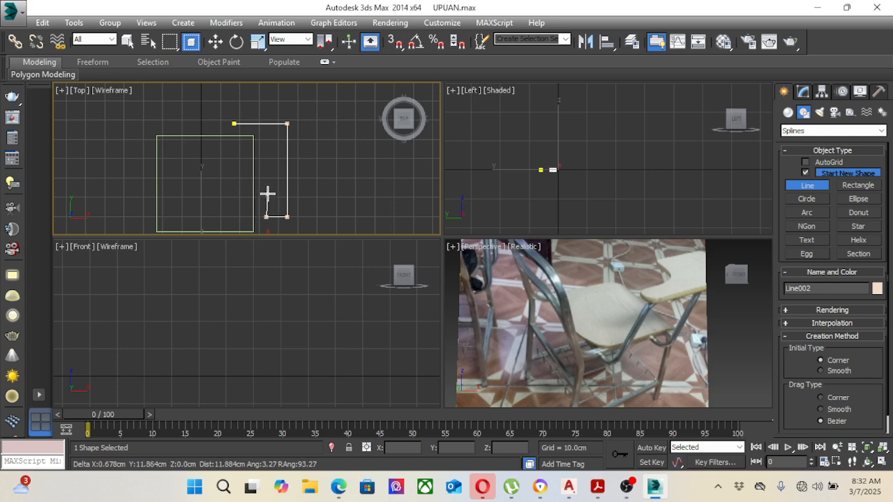
left_click(266, 194)
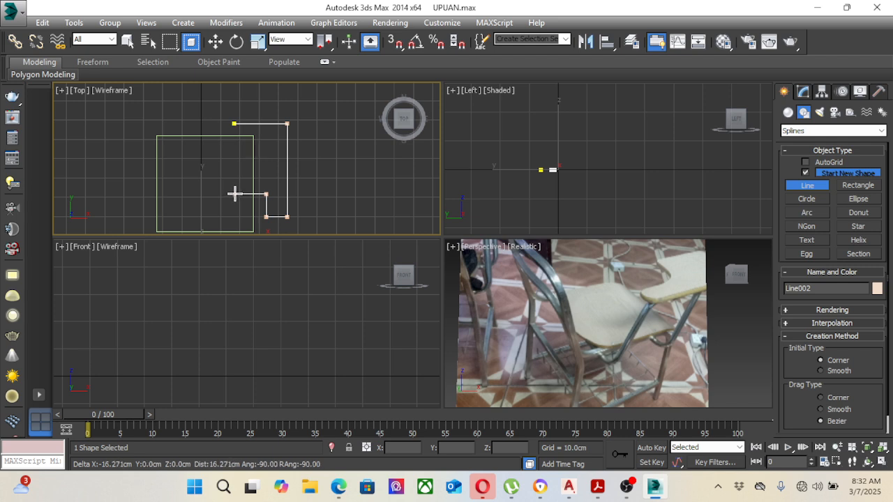
left_click(233, 194)
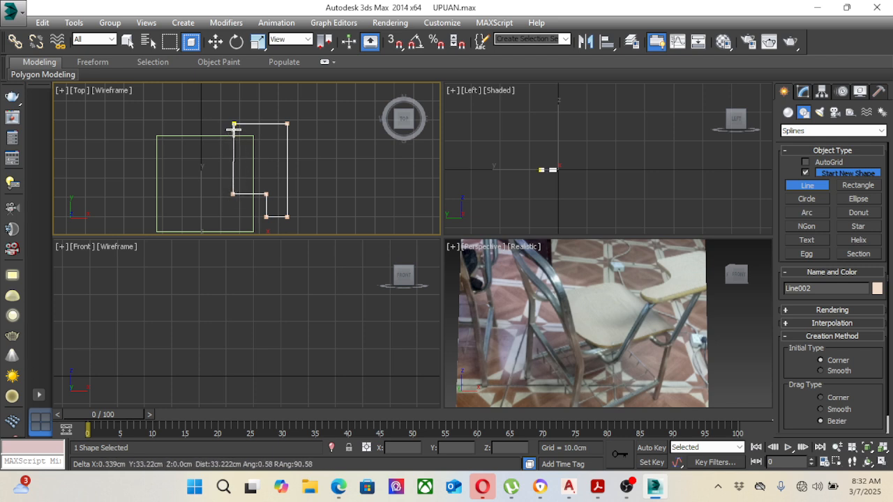
left_click(233, 124)
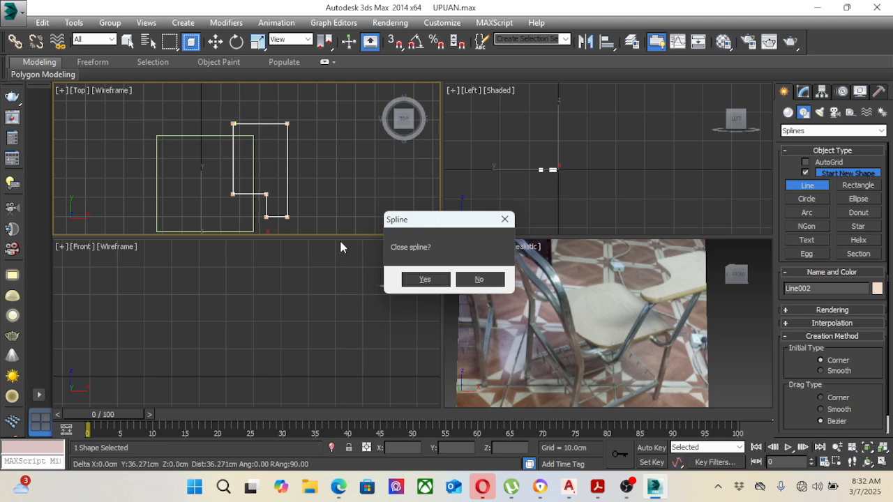
left_click(423, 279)
key("w")
Step: Move the two vertices of the L-shaped line's inner horizontal edge up in the Top view to shorten the wide part
middle_click_drag(315, 181, 320, 181)
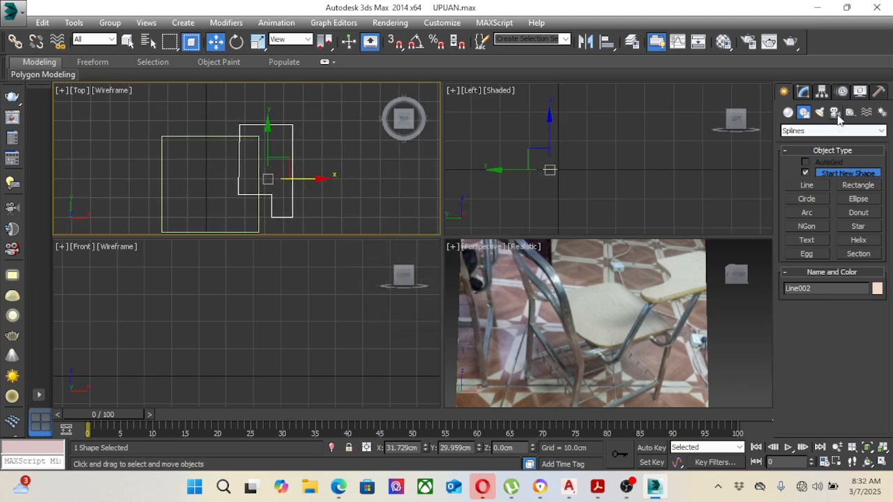
left_click(803, 93)
left_click(786, 144)
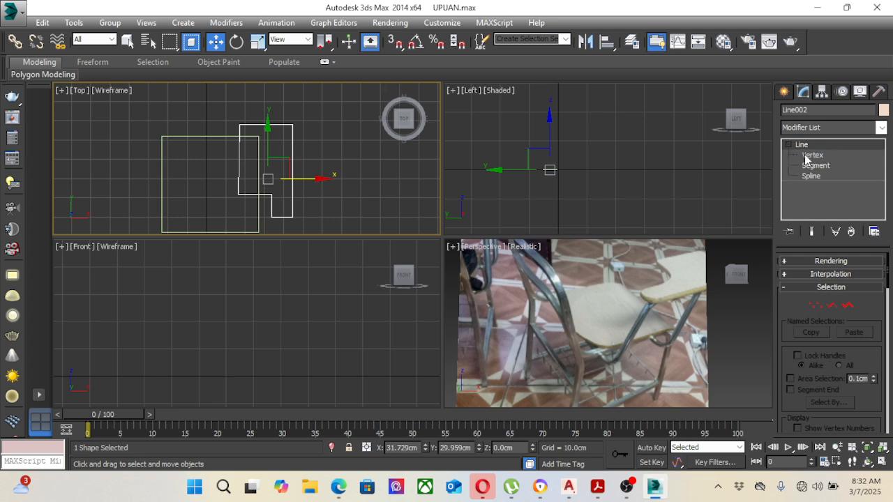
left_click(810, 154)
left_click_drag(289, 202, 289, 203)
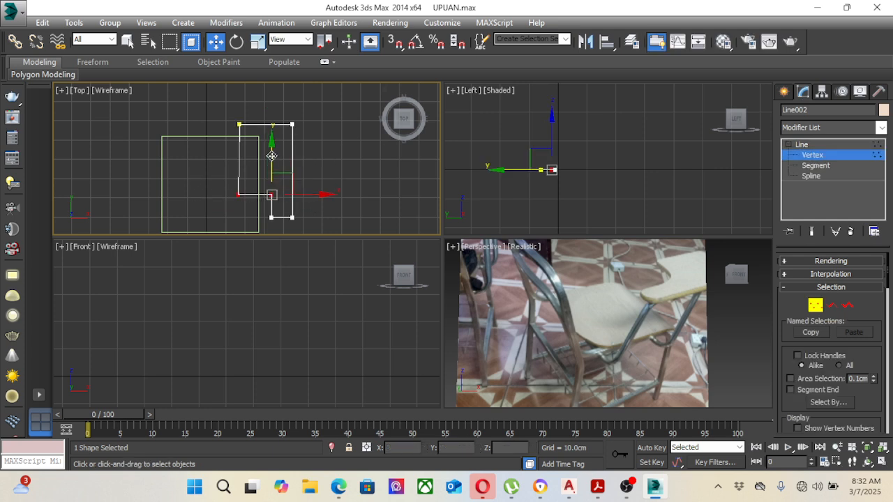
left_click_drag(272, 157, 275, 135)
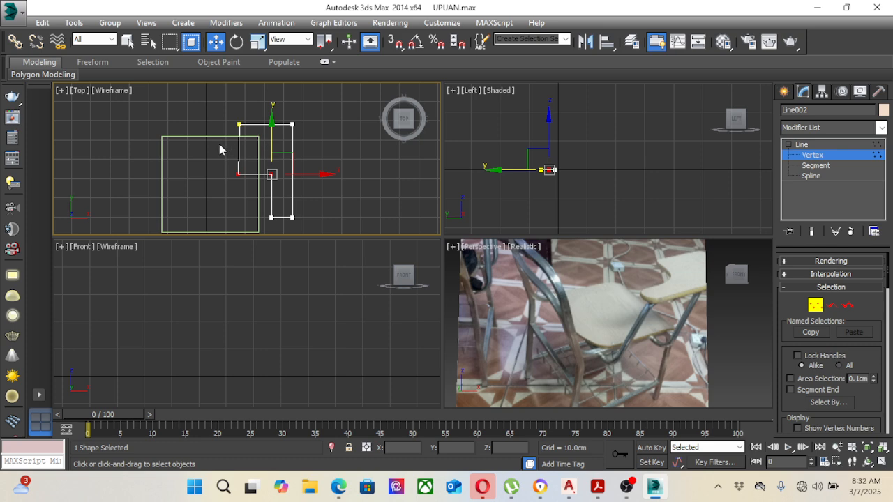
Step: Align the lower-left vertex of the wide part with the vertex above it, at about X 17.2 cm
scroll(223, 155, "up", 4)
left_click_drag(220, 167, 286, 197)
scroll(287, 197, "down", 4)
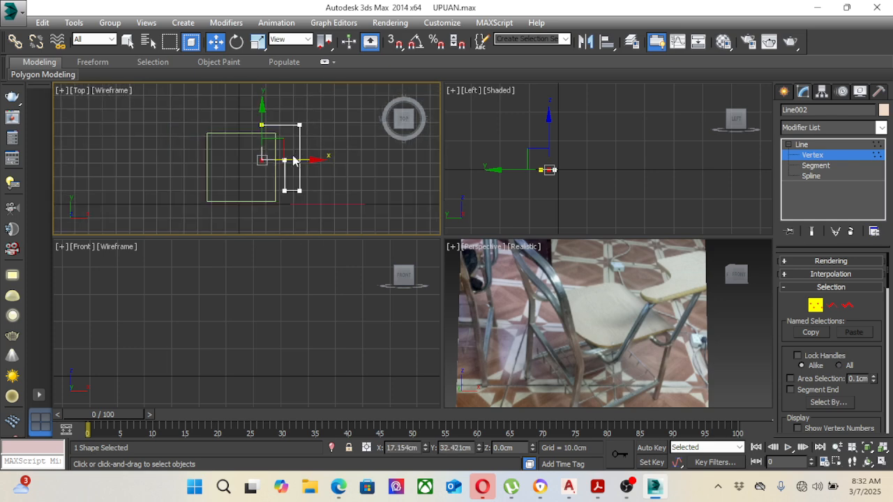
Step: Move the whole L-shaped line over the rectangle's upper-right corner, to about X 20.2 cm and Y 37.2 cm
scroll(299, 167, "up", 3)
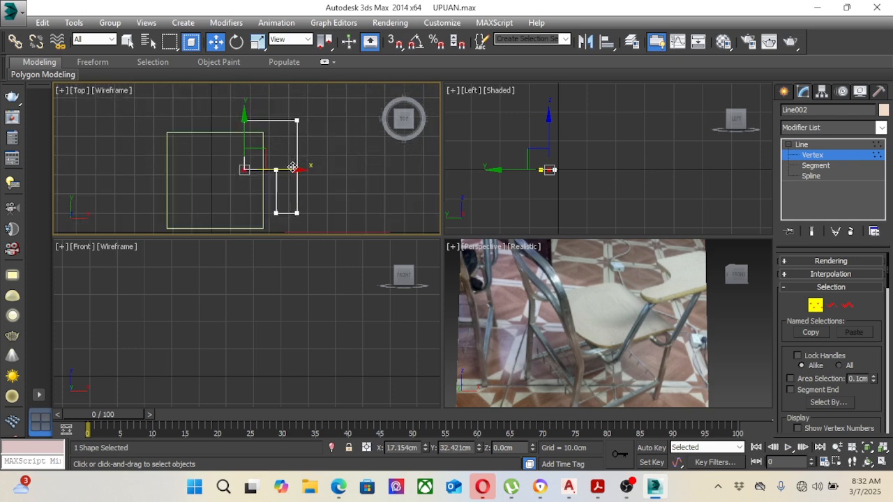
left_click(807, 155)
left_click_drag(311, 175, 289, 164)
middle_click_drag(290, 164, 319, 162)
scroll(319, 162, "down", 4)
scroll(342, 194, "up", 2)
middle_click_drag(341, 193, 307, 136)
left_click(308, 186)
scroll(272, 130, "up", 2)
left_click(267, 130)
scroll(296, 168, "down", 2)
mouse_move(295, 167)
middle_mouse_down()
mouse_move(281, 173)
mouse_move(306, 165)
middle_mouse_up()
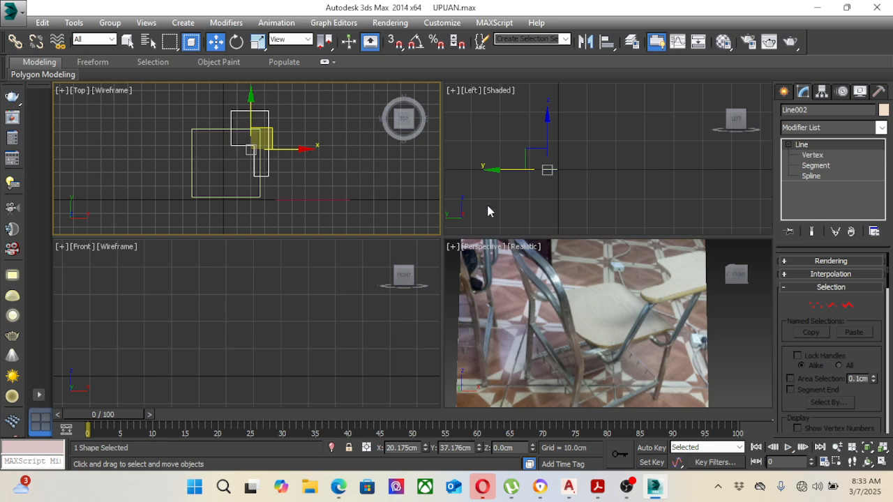
Step: Select the rectangle, L-shaped line and reference plane in the Left view and raise them together by about 46.5 cm
right_click(567, 170)
left_click(619, 135)
left_click_drag(466, 131, 593, 192)
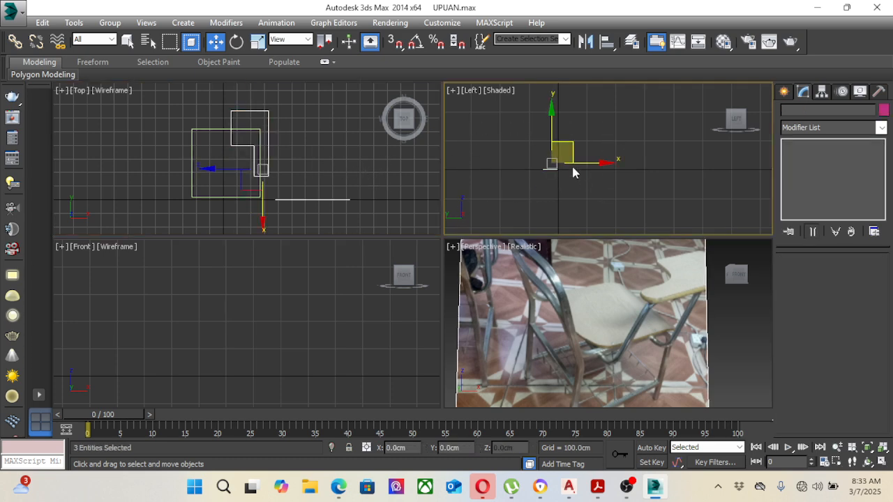
scroll(567, 165, "up", 5)
middle_click_drag(567, 186, 623, 204)
scroll(589, 178, "down", 2)
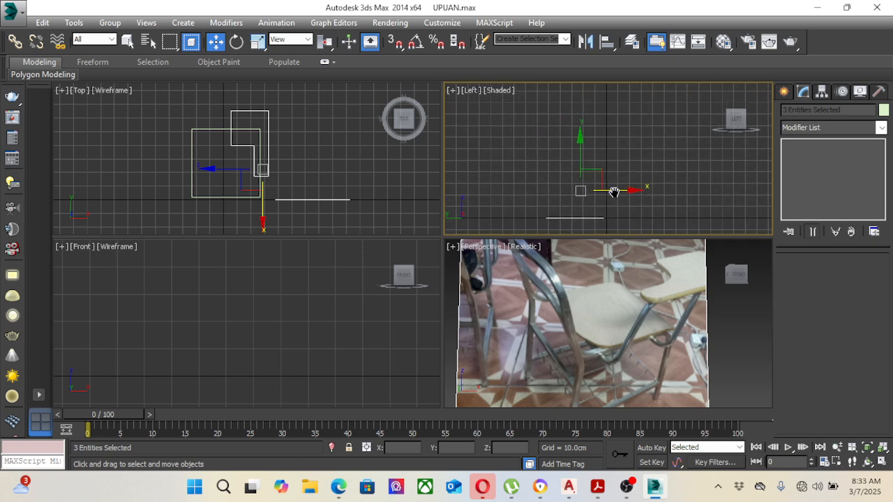
left_click_drag(582, 154, 576, 101)
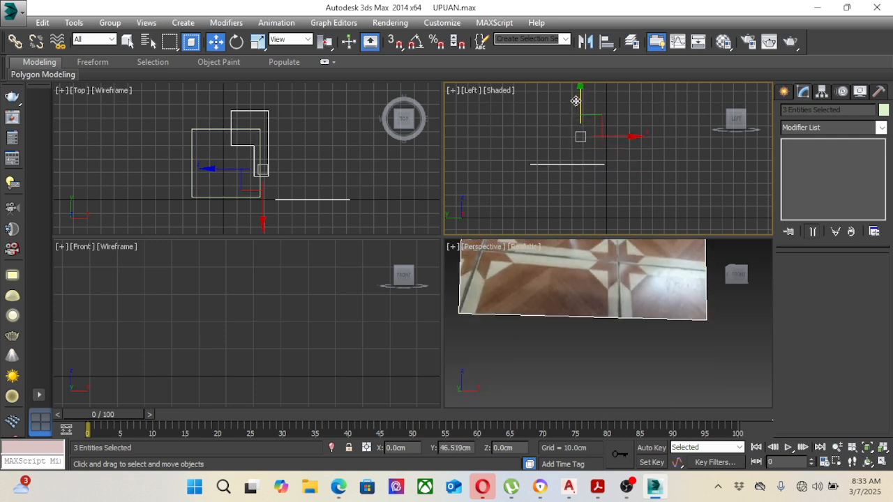
Step: Move the reference photo plane along X away from the outlines, to about X 107 cm, and deselect it
left_click(393, 180)
left_click(337, 201)
left_click_drag(337, 201, 396, 201)
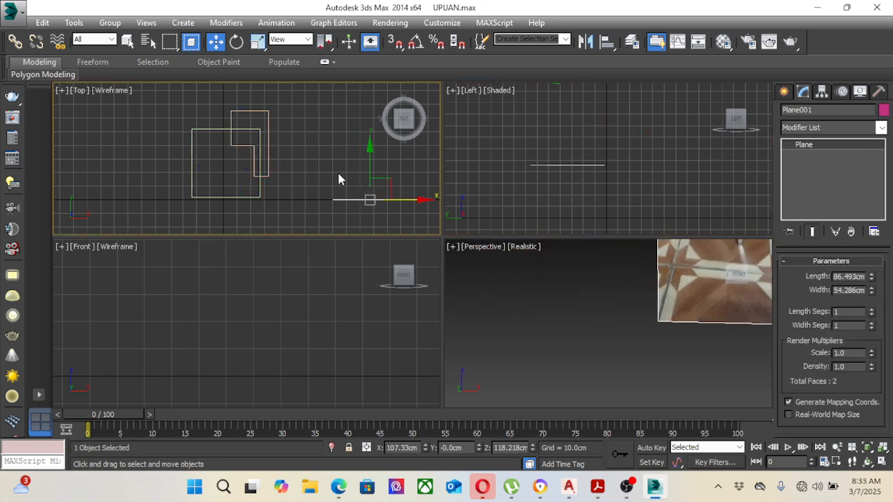
left_click(582, 202)
scroll(585, 202, "down", 3)
scroll(585, 202, "up", 3)
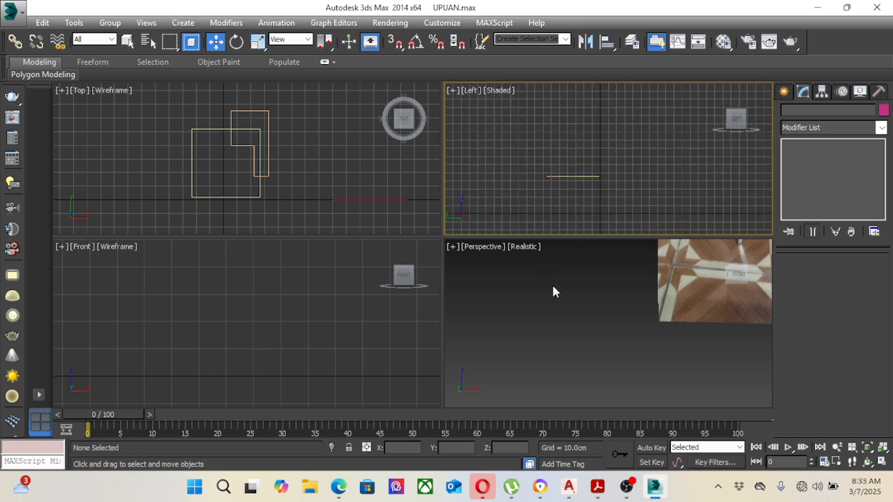
Step: Examine the chair's frame, seat and writing arm in the reference photo in the Perspective view
left_click(595, 291)
middle_click_drag(596, 292, 445, 406)
scroll(590, 341, "down", 2)
middle_click_drag(639, 269, 618, 324)
scroll(614, 337, "up", 2)
left_click(638, 208)
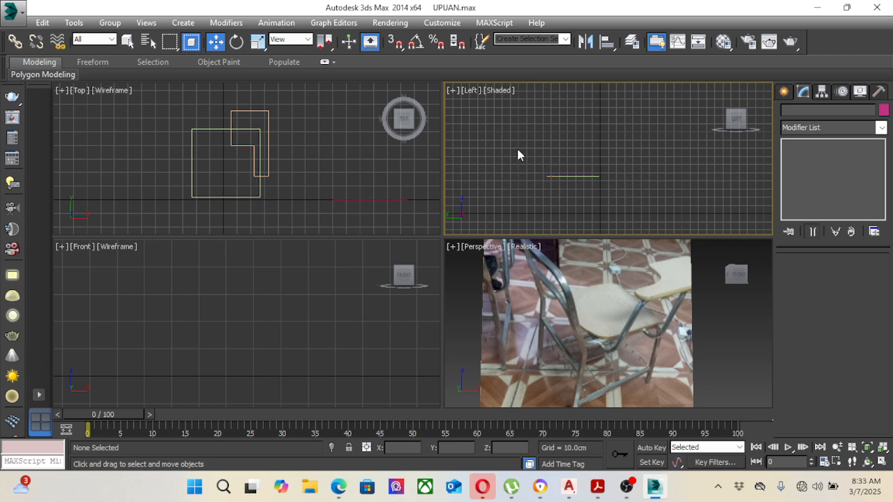
left_click_drag(518, 149, 606, 193)
left_click(313, 162)
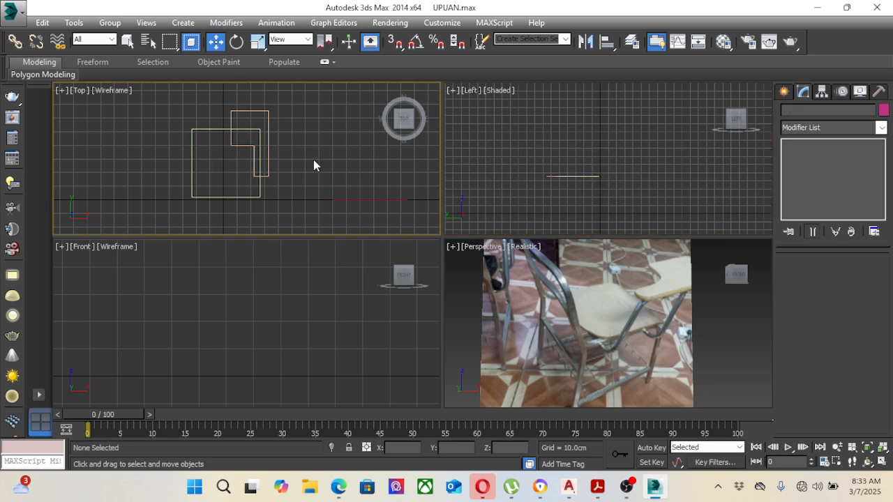
Step: Move the reference photo plane farther along X from the outlines in the Top view and reframe the photo in Perspective
left_click_drag(411, 231, 411, 231)
middle_click_drag(383, 205, 340, 197)
left_click_drag(364, 202, 429, 201)
left_click(591, 297)
middle_click_drag(591, 297, 365, 303)
left_click(274, 167)
middle_click_drag(274, 167, 301, 172)
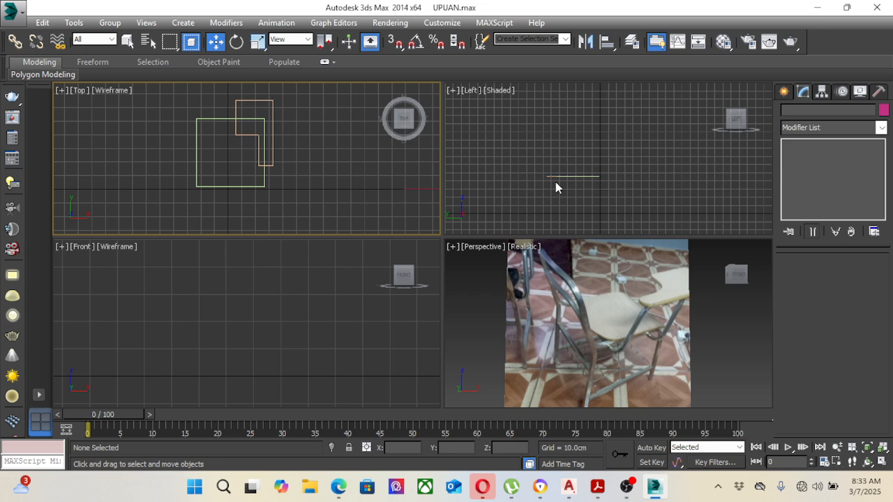
Step: Raise the L-shaped writing-arm outline above the seat rectangle to Z about 65.2 cm in the Left view, and deselect it
scroll(556, 182, "up", 8)
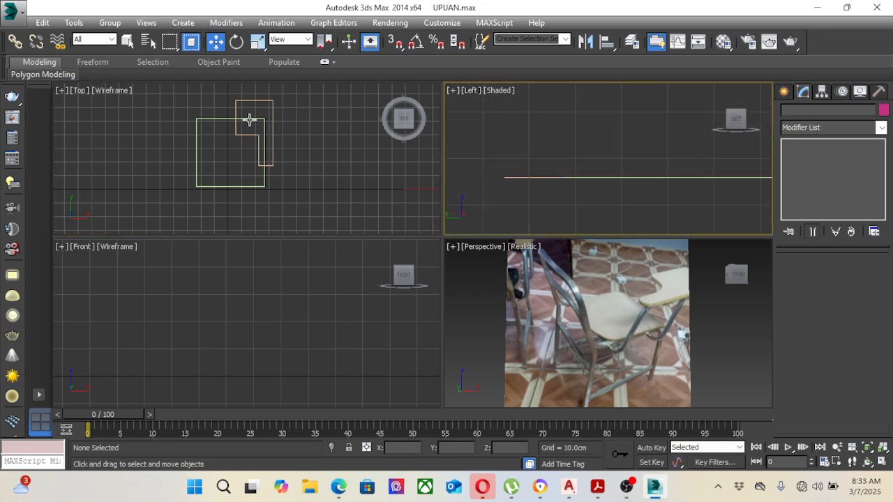
left_click(273, 104)
left_click(551, 177)
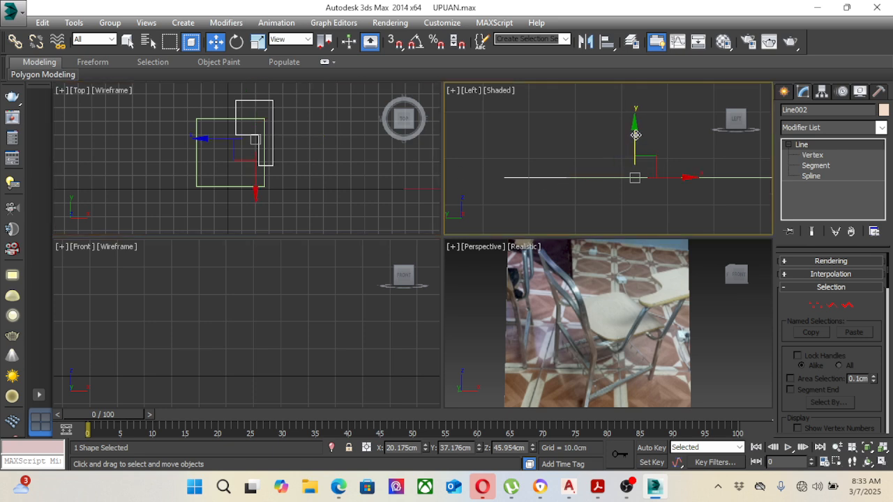
left_click_drag(636, 135, 636, 93)
middle_click_drag(610, 151, 608, 170)
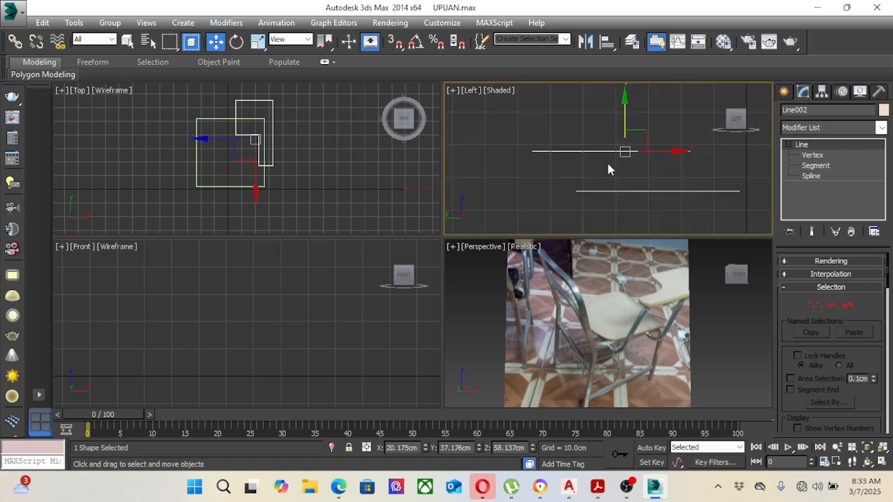
scroll(608, 169, "down", 2)
left_click_drag(621, 119, 625, 100)
scroll(588, 149, "down", 2)
scroll(587, 149, "up", 4)
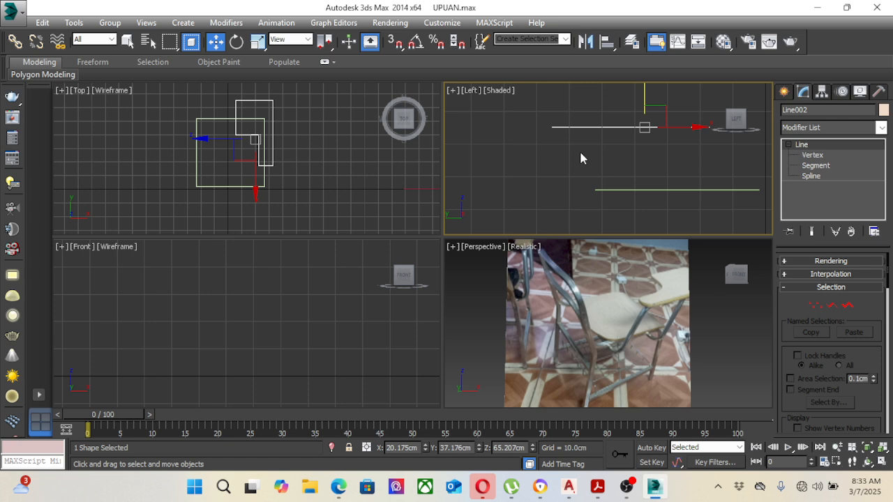
middle_click_drag(580, 154, 573, 163)
left_click(349, 177)
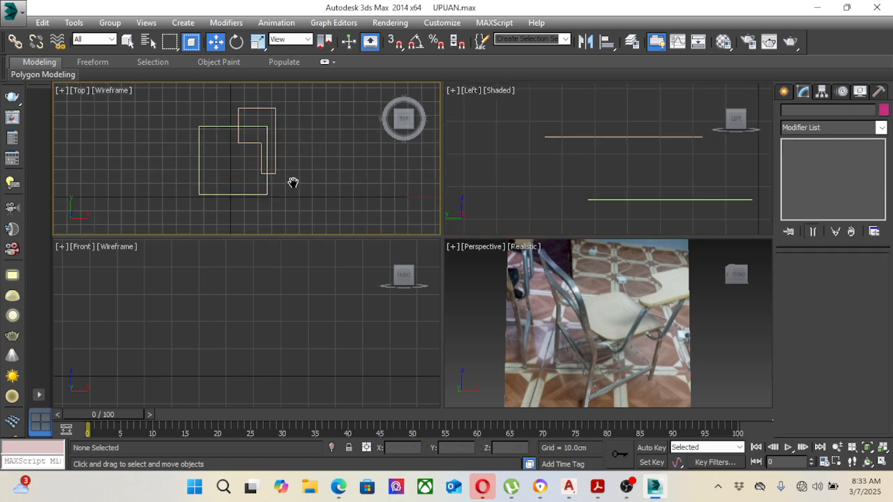
Step: Draw an upright rectangle about 78.6 cm long and 53.2 cm wide around the seat line in the Front view
middle_click_drag(303, 184, 256, 176)
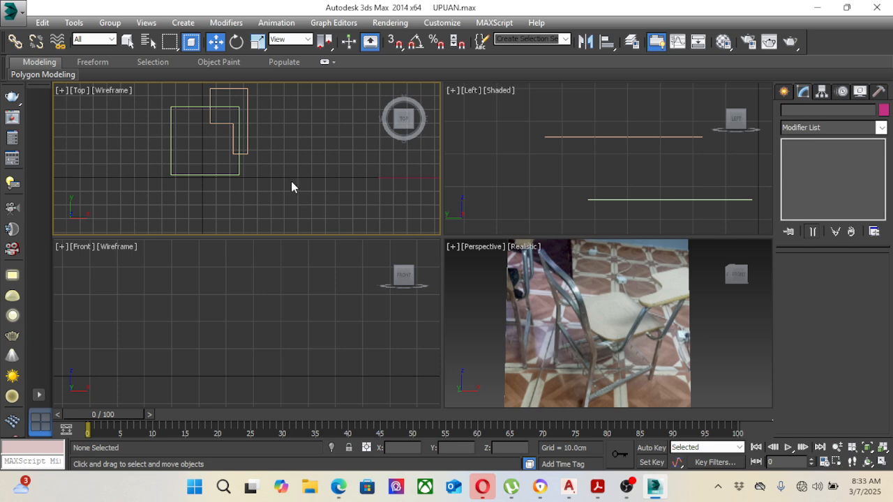
left_click(238, 165)
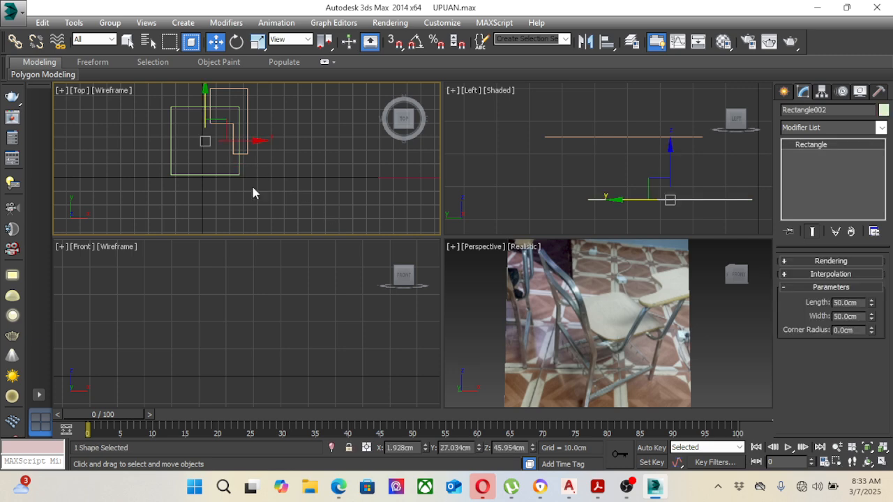
right_click(258, 284)
scroll(261, 329, "down", 6)
scroll(347, 312, "up", 5)
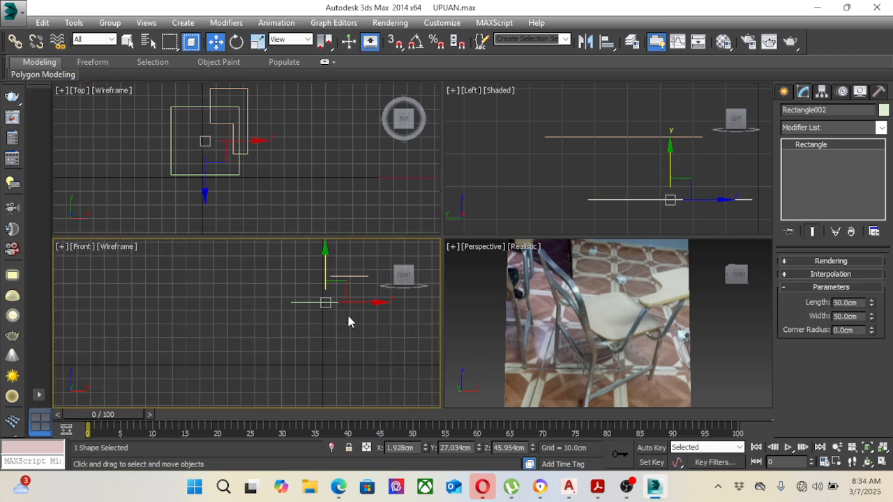
middle_click_drag(361, 322, 302, 319)
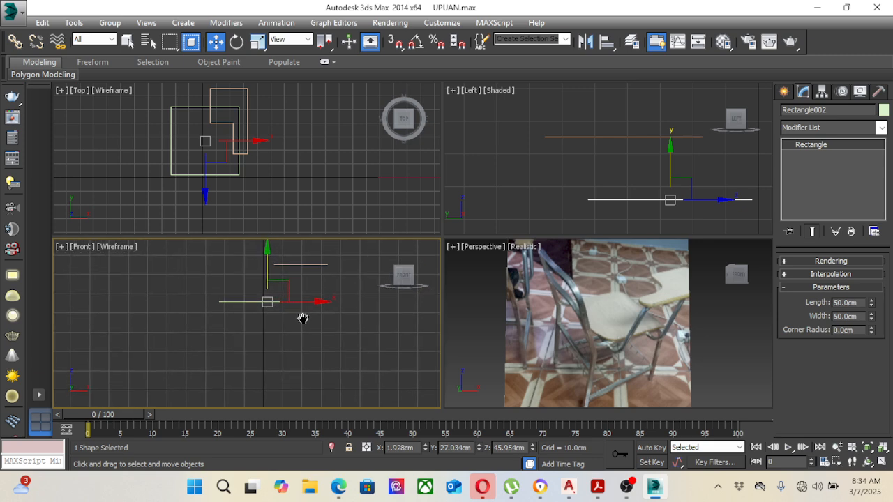
left_click(784, 91)
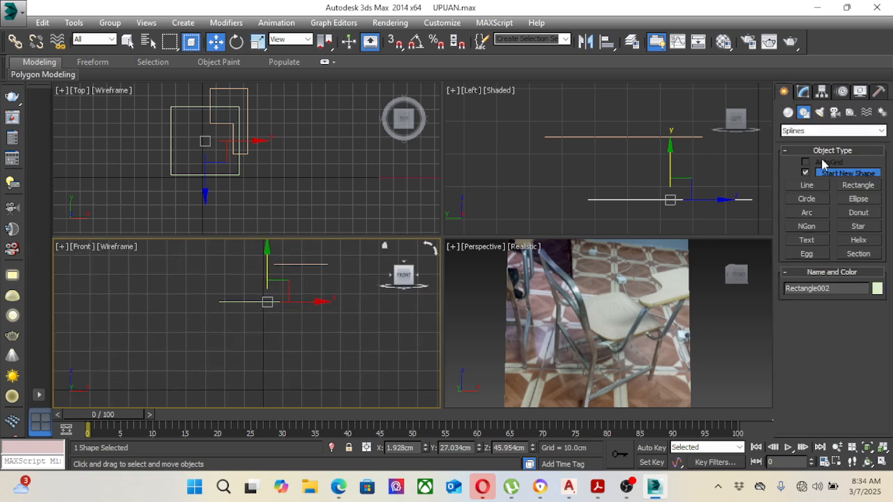
left_click(858, 184)
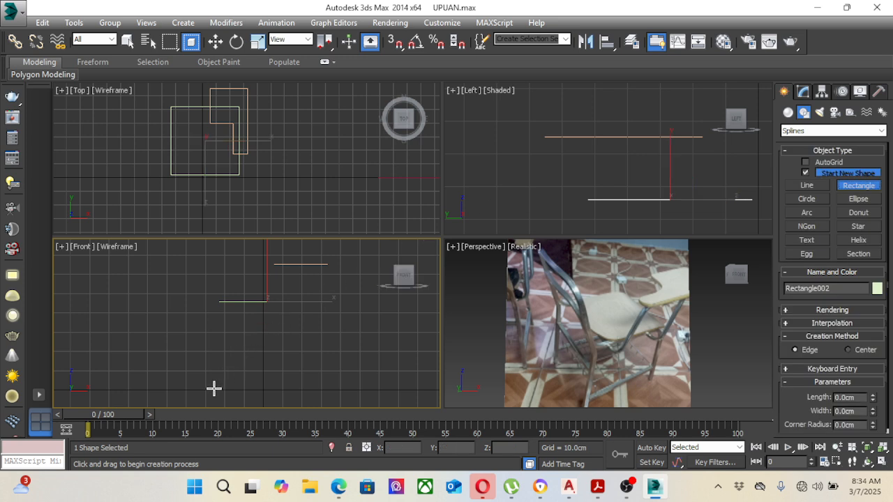
left_click_drag(213, 387, 316, 237)
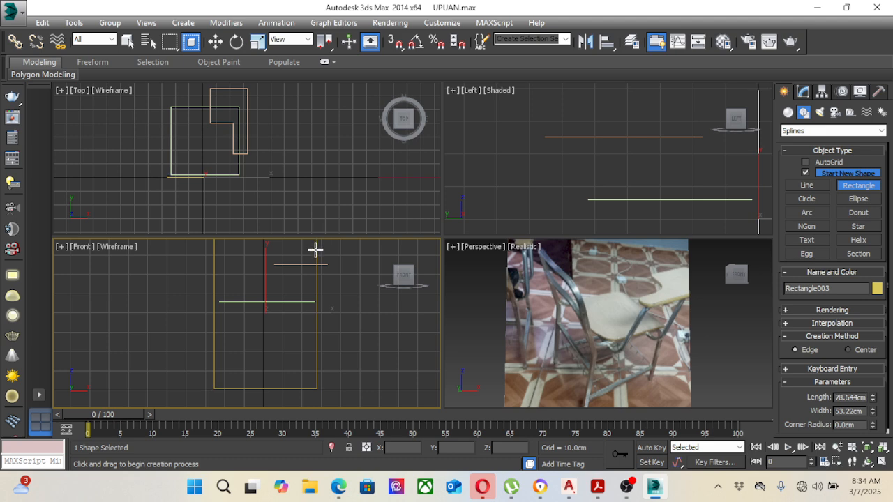
Step: Move the upright rectangle along X to about 2.4 cm in the Front view
key("w")
scroll(316, 300, "down", 1)
middle_click_drag(312, 305, 307, 311)
scroll(307, 314, "up", 1)
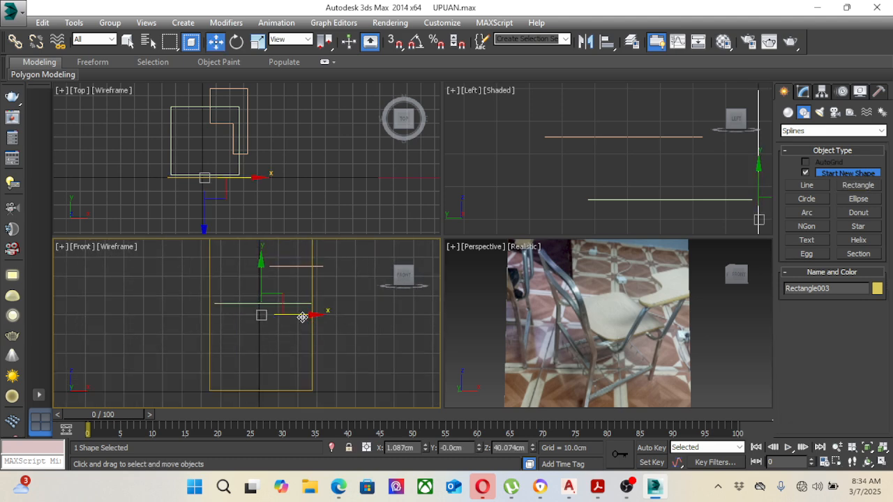
left_click_drag(303, 317, 305, 317)
middle_click_drag(393, 307, 370, 310)
scroll(375, 328, "down", 1)
Step: Resize the upright rectangle to about 80.9 cm long and 43.6 cm wide, and shift it to X about 1.7 cm
left_click(806, 95)
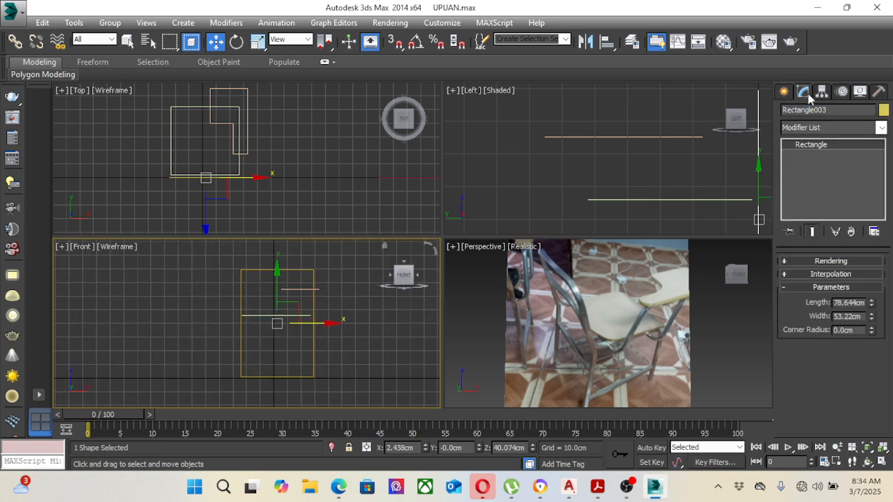
left_click_drag(876, 305, 869, 330)
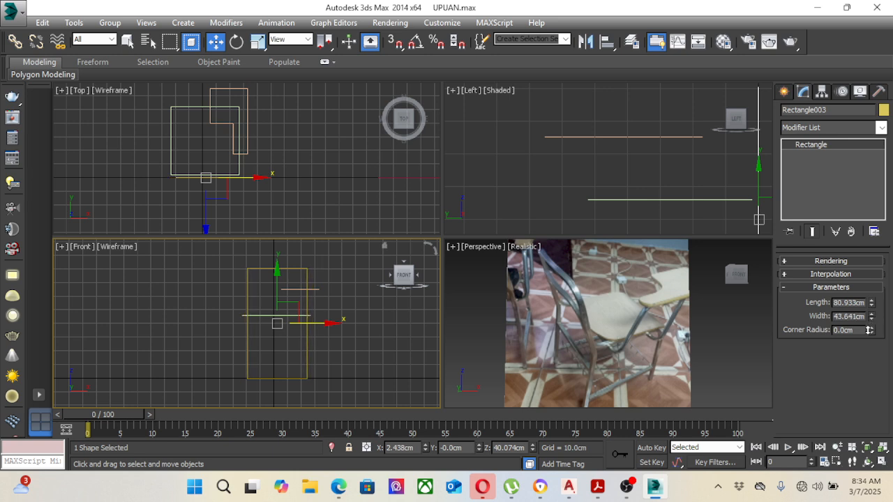
scroll(328, 307, "up", 5)
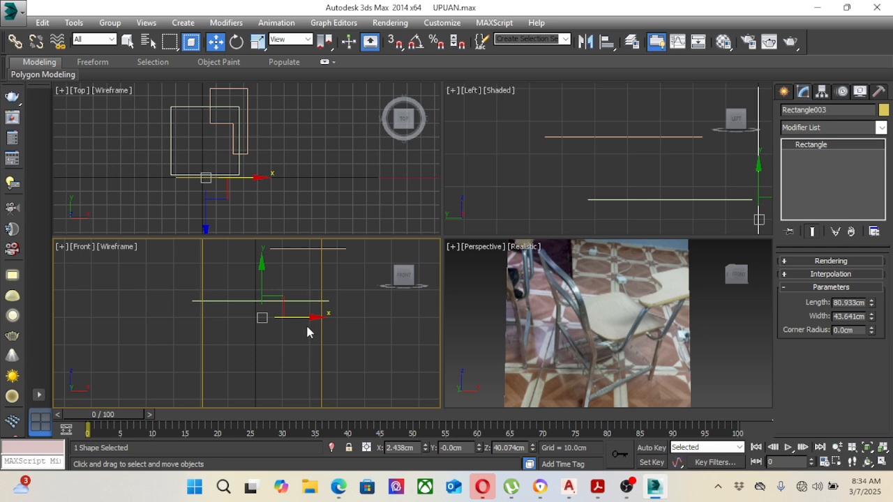
scroll(300, 318, "down", 4)
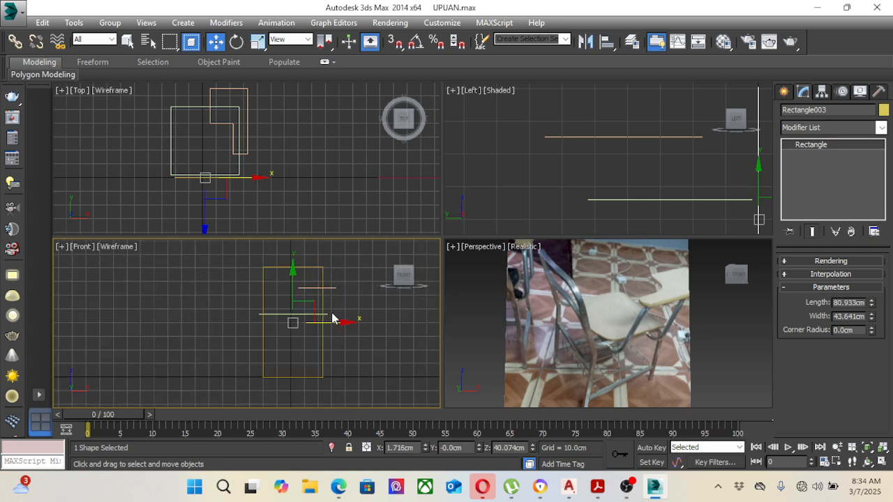
middle_click_drag(334, 325, 324, 324)
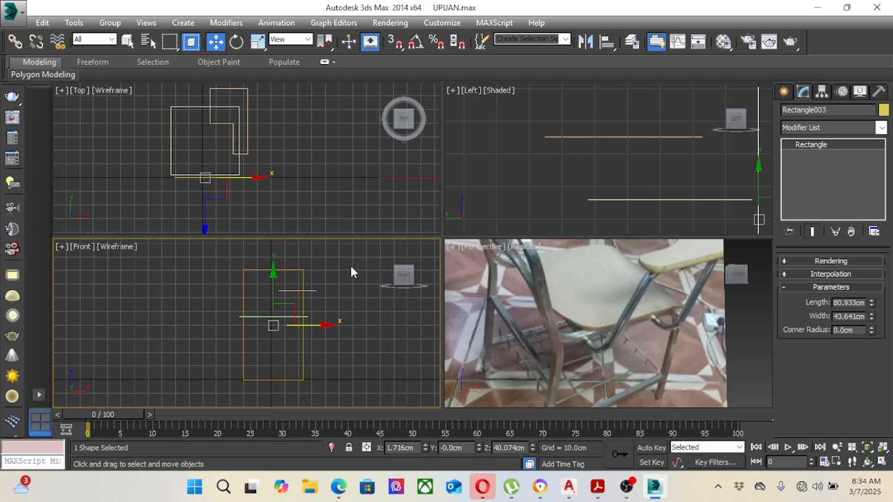
middle_click_drag(338, 293, 304, 298)
Step: Deselect the rectangle, switch the Left viewport to the Right view and frame the outlines there
left_click(517, 180)
scroll(525, 180, "down", 5)
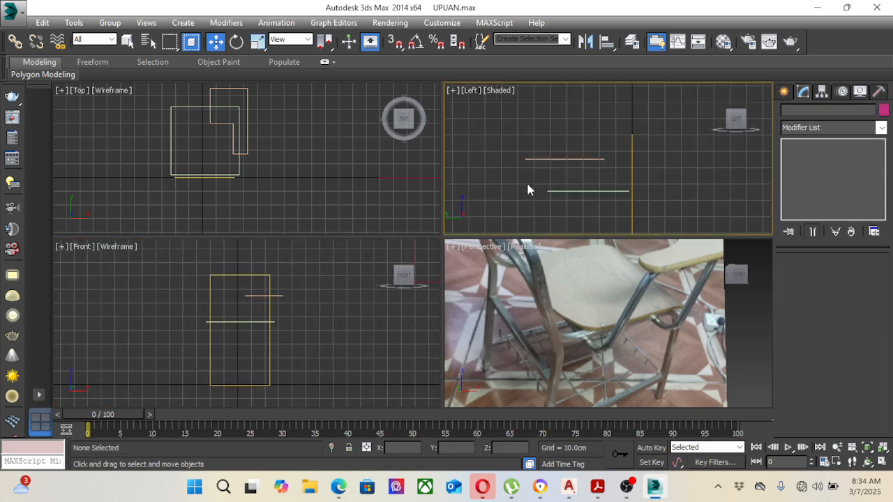
scroll(592, 180, "down", 4)
scroll(609, 159, "up", 2)
middle_click_drag(600, 174, 636, 167)
left_click(478, 91)
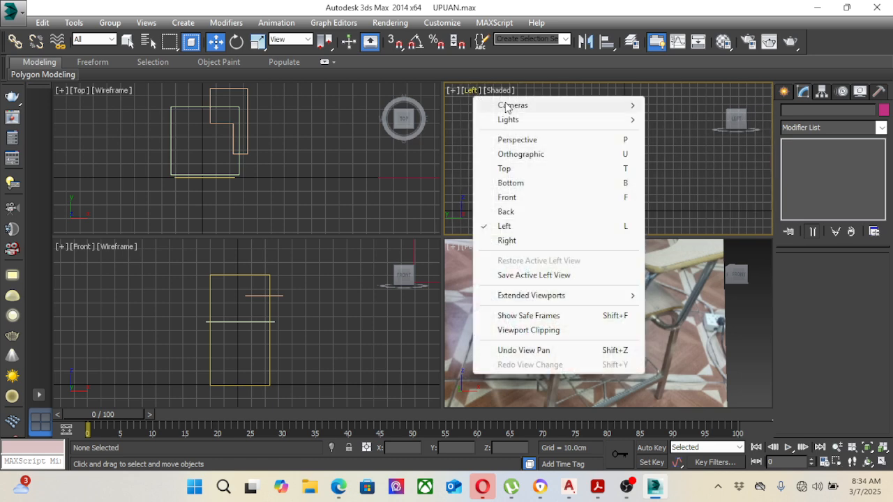
left_click(508, 240)
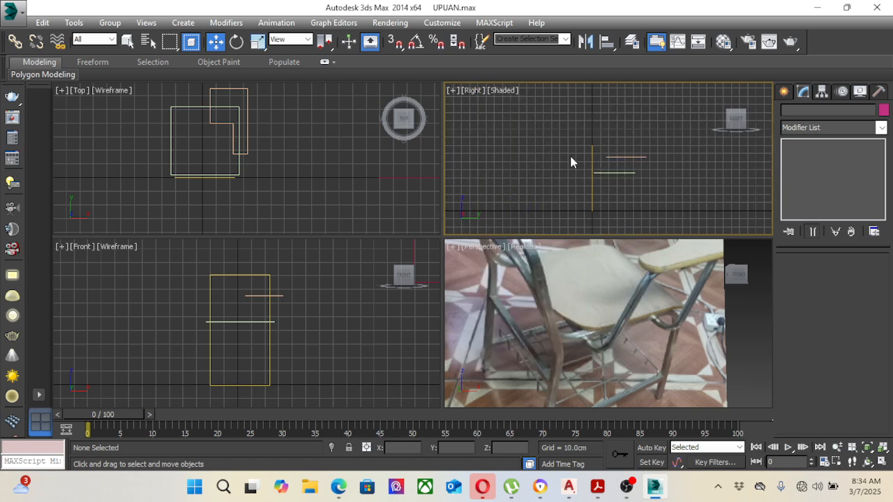
middle_click_drag(570, 153, 604, 180)
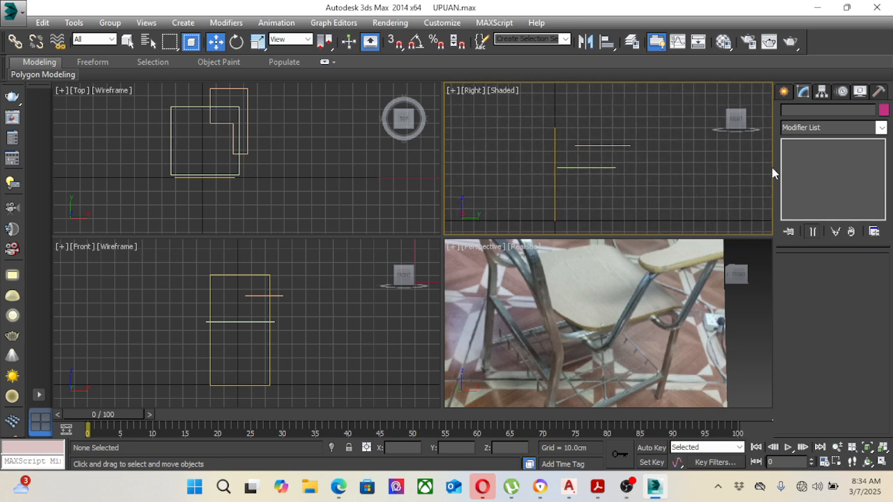
Step: Draw an open side-profile line in the Right view: up about 44 cm from the floor, back about 47 cm along the seat, then up about 24 cm
left_click(784, 91)
left_click(803, 112)
left_click(807, 185)
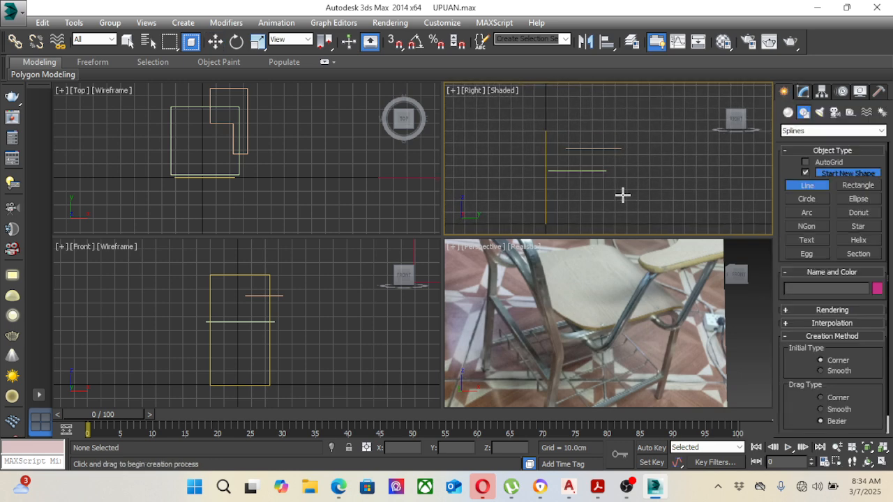
middle_click_drag(623, 195, 625, 192)
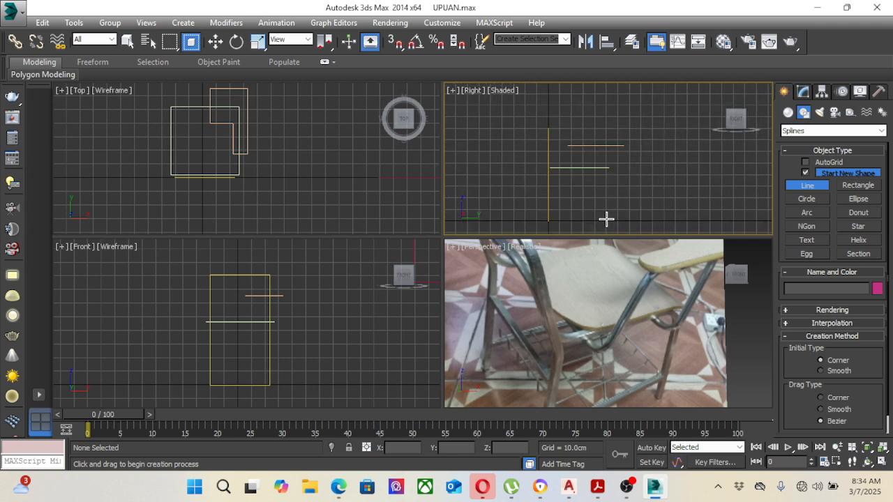
left_click(606, 219)
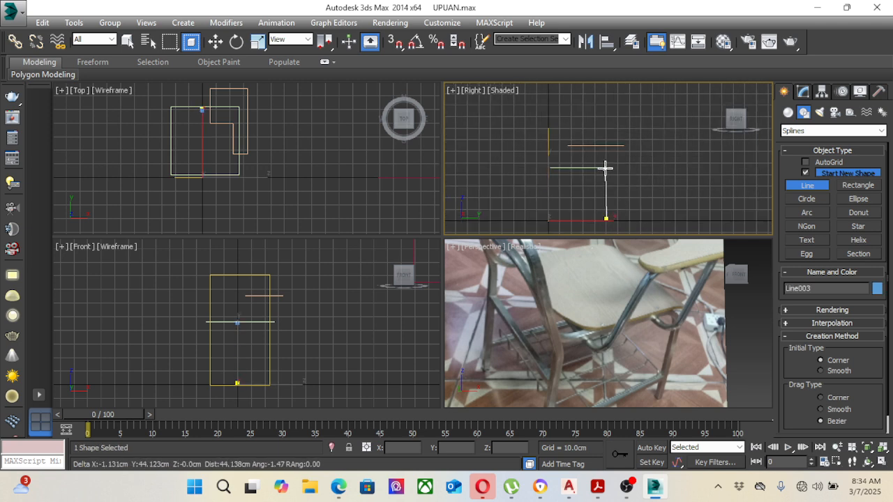
left_click(605, 167)
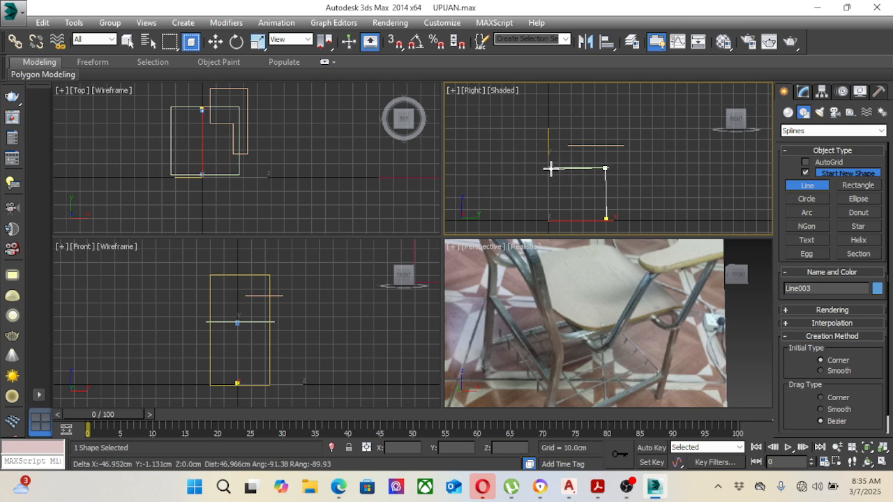
left_click(549, 167)
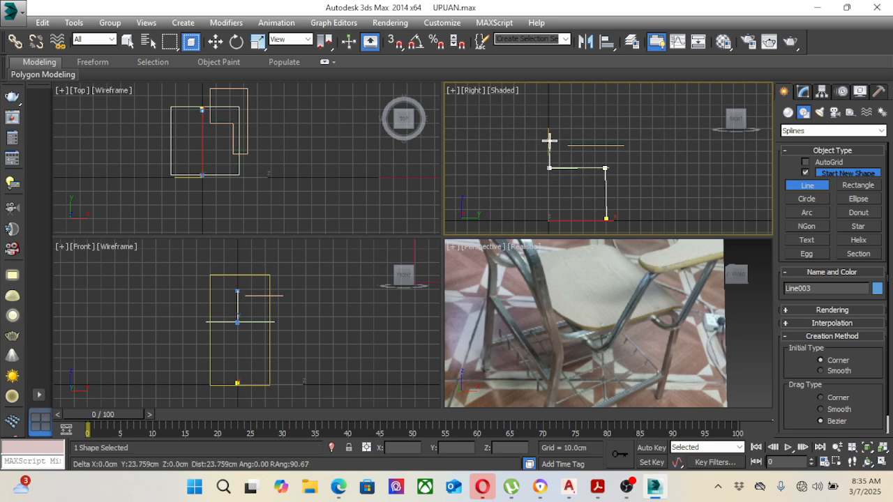
left_click(549, 140)
right_click(572, 120)
right_click(573, 120)
Step: Convert the upright rectangle to an Editable Spline and expand its sub-object levels
scroll(572, 123, "up", 2)
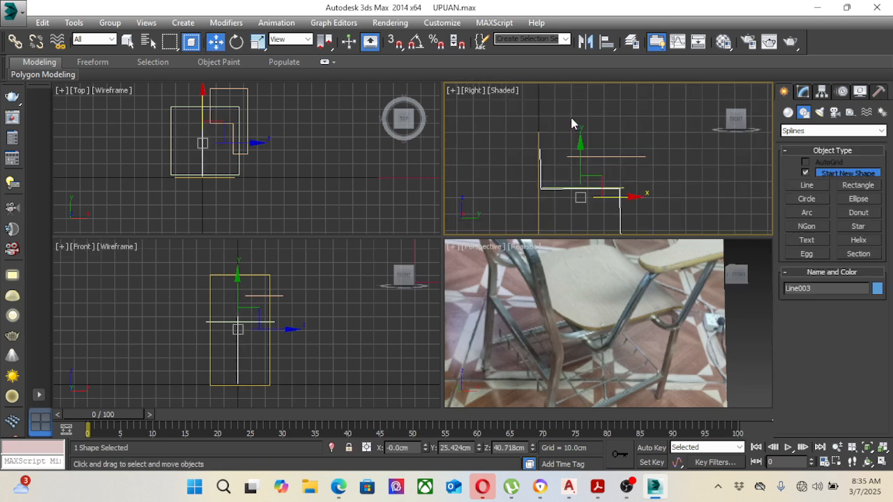
middle_click_drag(562, 140, 572, 162)
left_click(551, 164)
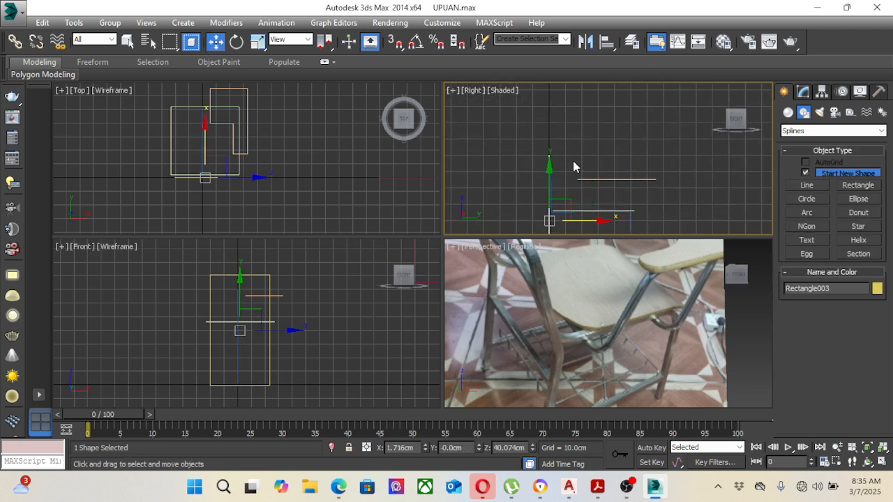
left_click(805, 93)
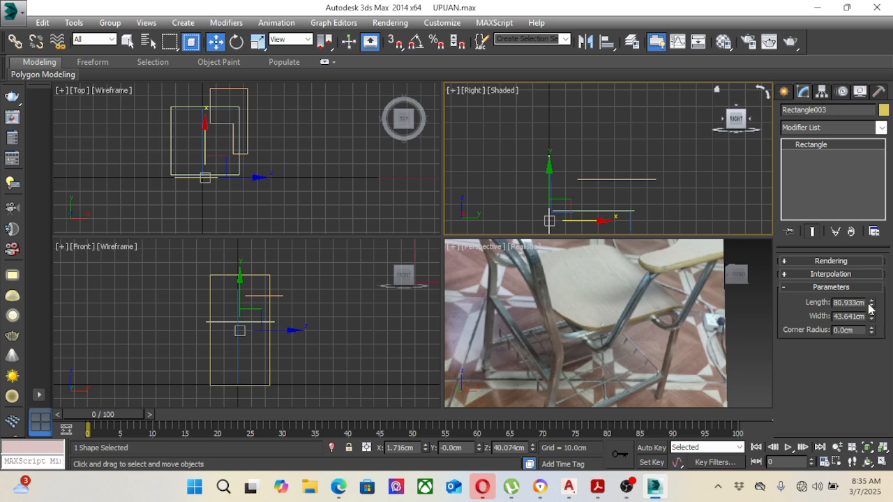
right_click(817, 143)
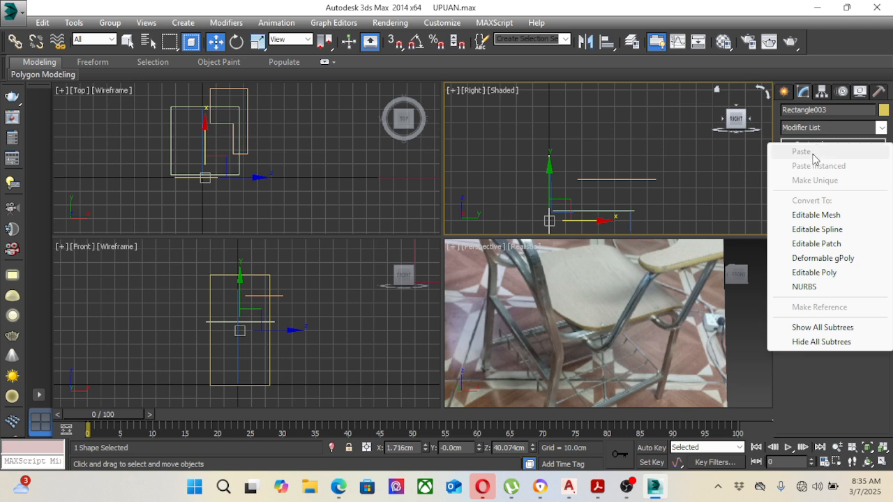
left_click(813, 229)
left_click(790, 146)
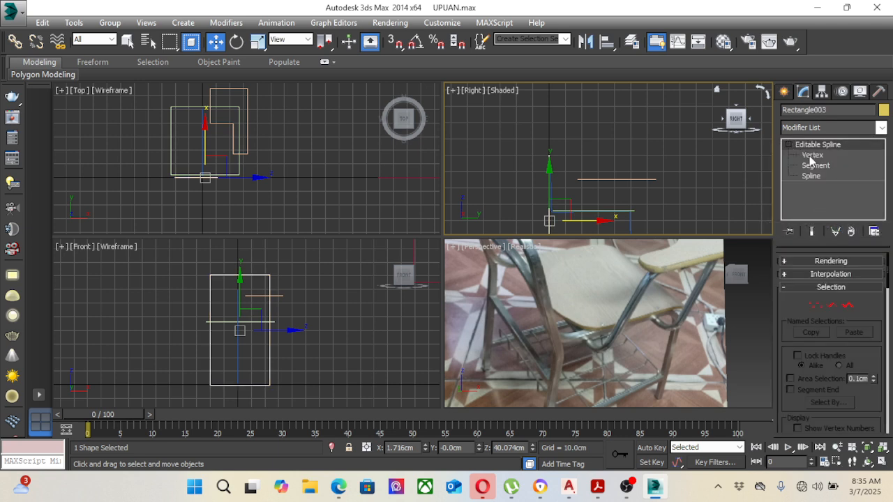
Step: Raise the top vertices of the upright rectangle in the Right view, then leave vertex editing and deselect the rectangle
left_click(812, 155)
left_click_drag(524, 116, 574, 174)
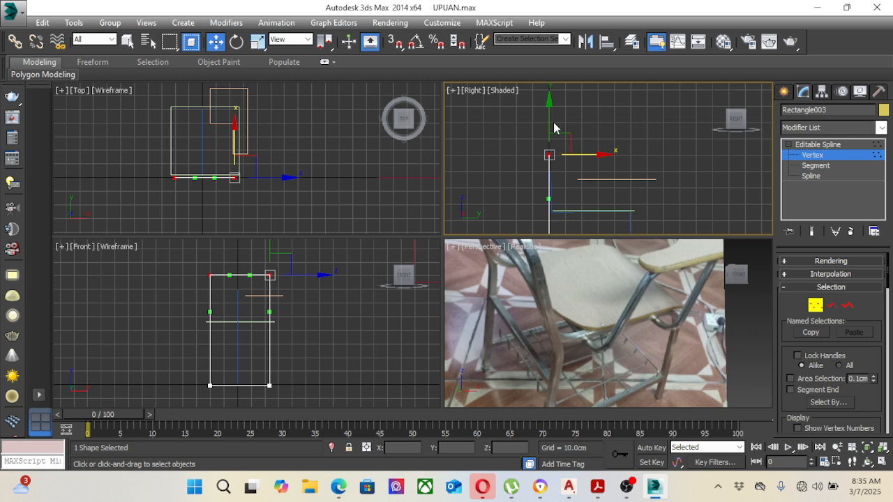
left_click_drag(554, 128, 550, 93)
left_click(636, 129)
left_click(817, 144)
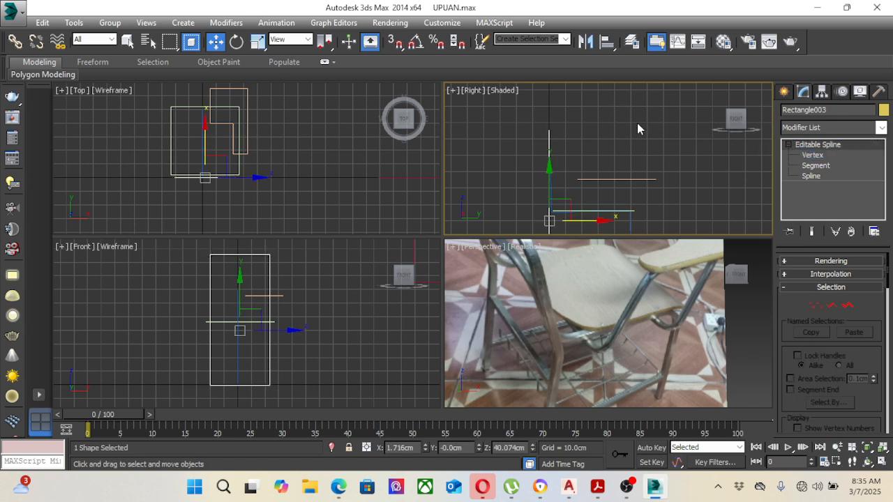
left_click(636, 122)
Step: Raise the top vertex of the side-profile line in the Right view to Z about 75.1 cm, then leave vertex editing
middle_click_drag(630, 168, 613, 133)
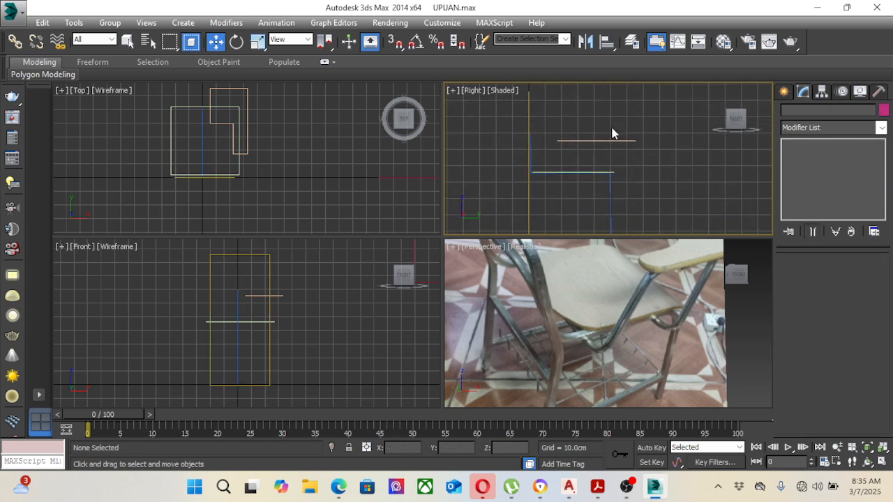
left_click(531, 152)
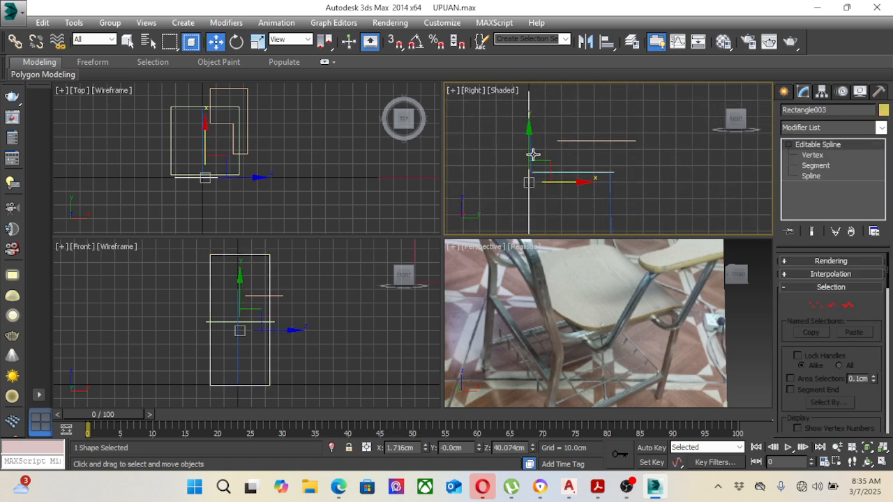
left_click(612, 210)
middle_click_drag(621, 203, 632, 219)
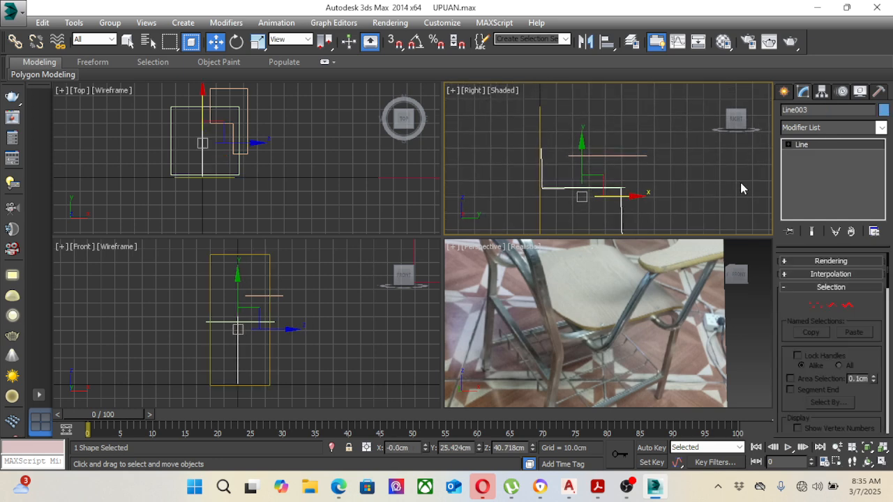
left_click(787, 144)
left_click(818, 157)
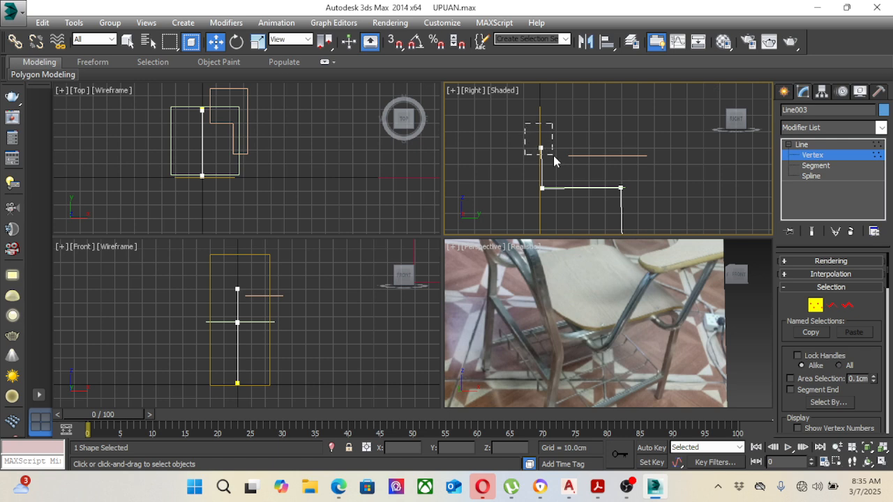
left_click_drag(553, 156, 553, 155)
left_click_drag(542, 104, 542, 104)
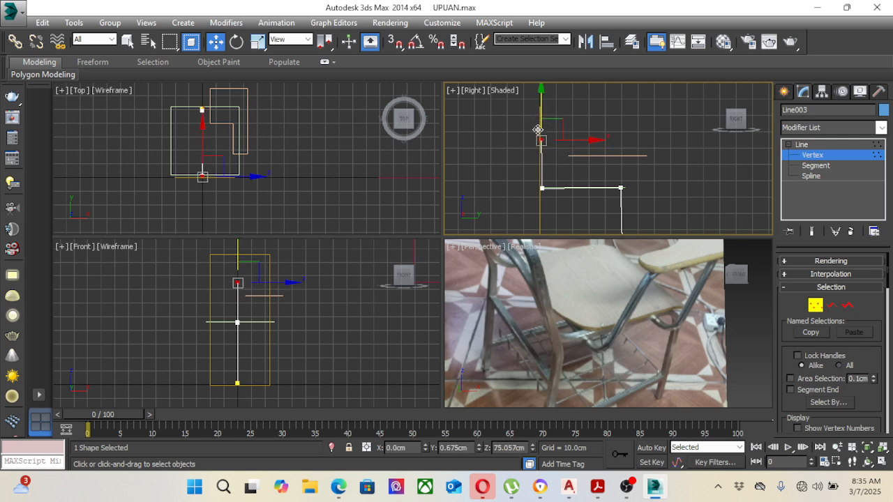
middle_click_drag(538, 150, 530, 179)
scroll(537, 166, "up", 5)
scroll(548, 174, "down", 2)
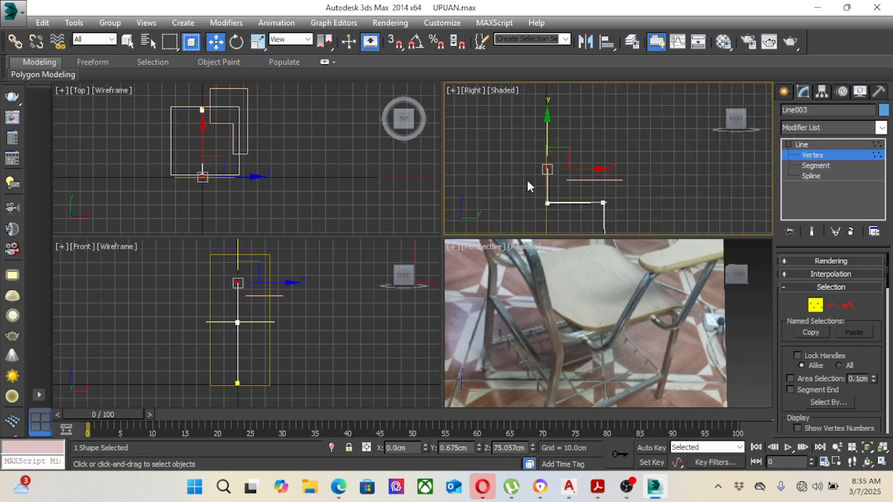
left_click(802, 144)
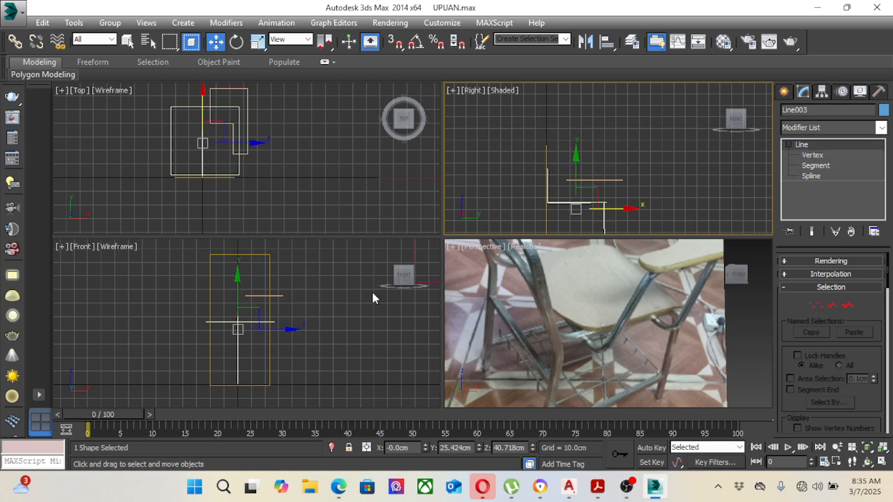
Step: Move the side-profile line in the Front view to X about 21.7 cm and lower it to Z about 38.8 cm
middle_click_drag(371, 290, 299, 293)
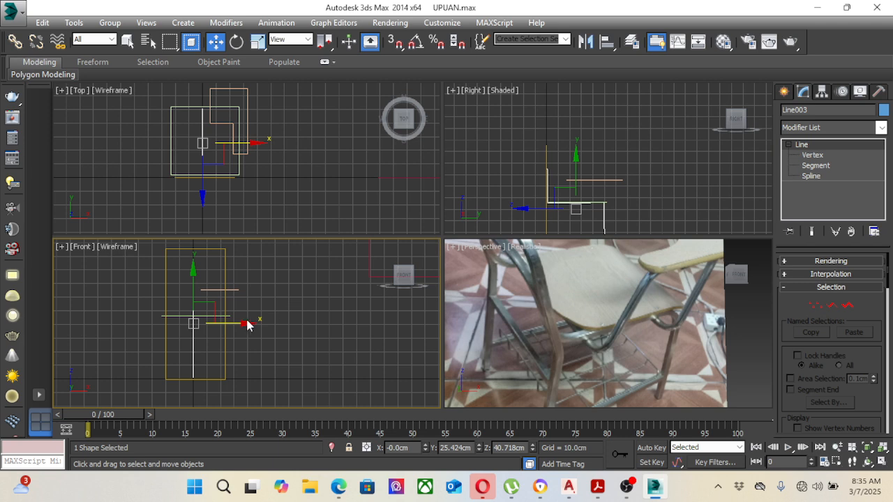
left_click_drag(230, 323, 259, 324)
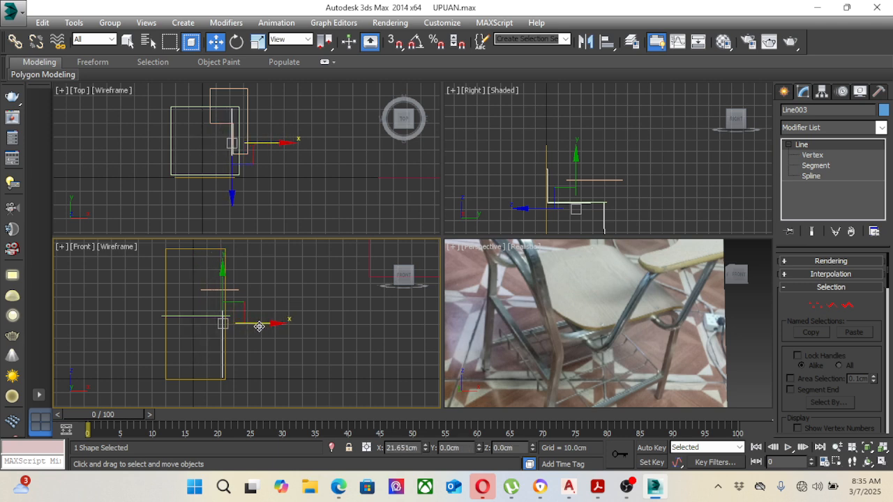
scroll(232, 341, "up", 3)
left_click_drag(217, 282, 217, 288)
scroll(523, 188, "up", 5)
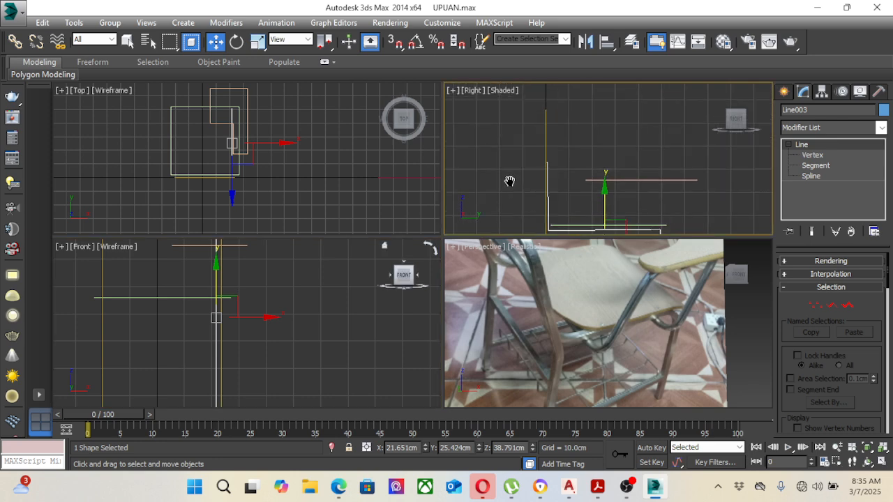
Step: Refine the side-profile line in the Front view by adding a vertex just below its top end
left_click(548, 185)
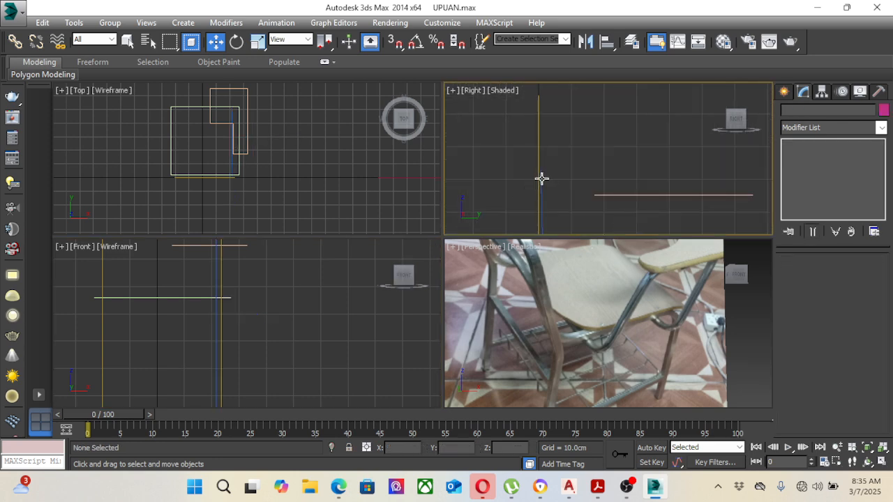
left_click(542, 178)
middle_click_drag(308, 257, 339, 319)
scroll(293, 322, "up", 3)
left_click(807, 154)
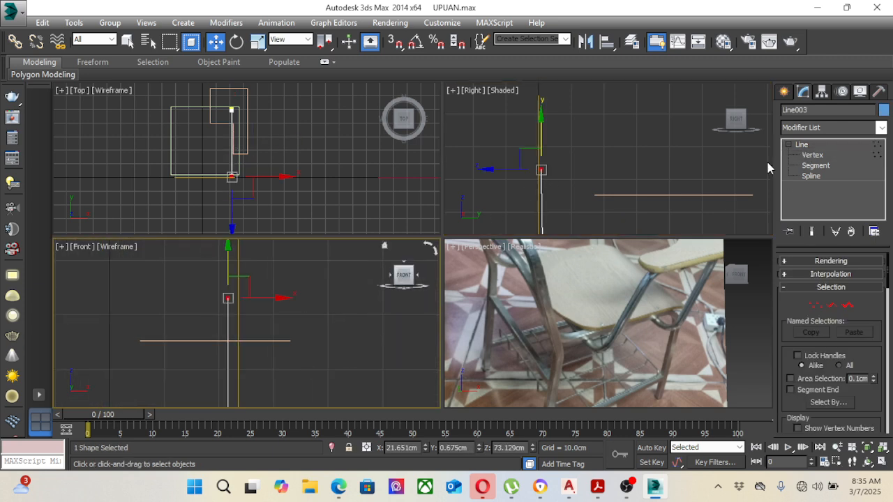
right_click(197, 279)
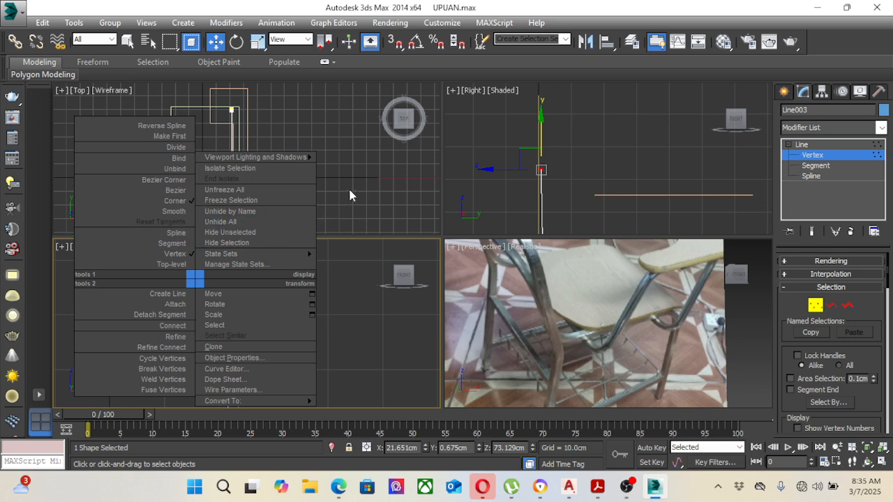
left_click(348, 190)
left_click(315, 258)
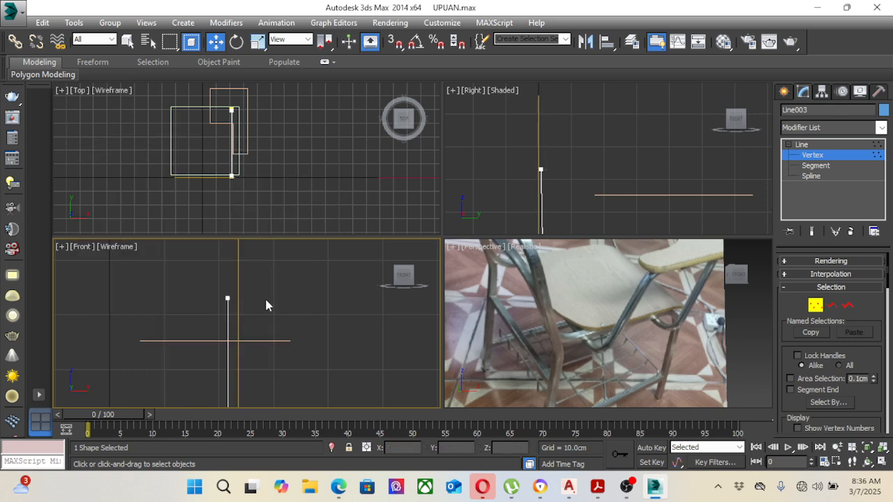
left_click(813, 155)
right_click(230, 316)
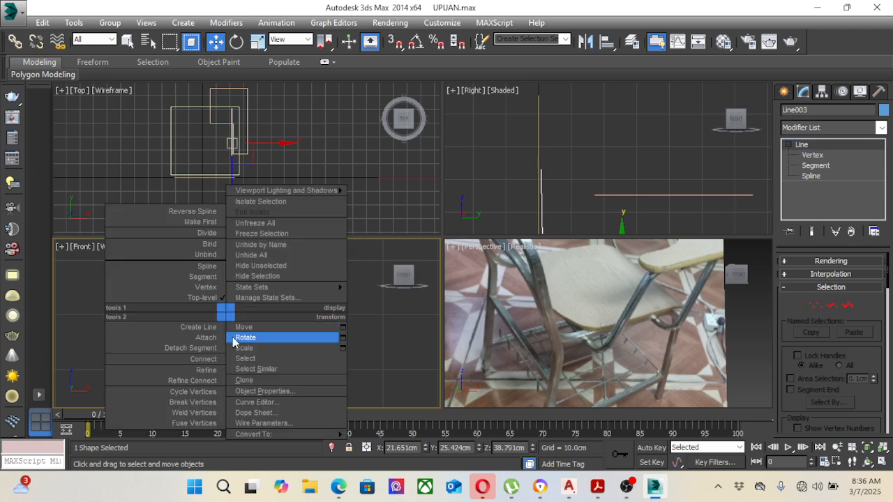
left_click(211, 370)
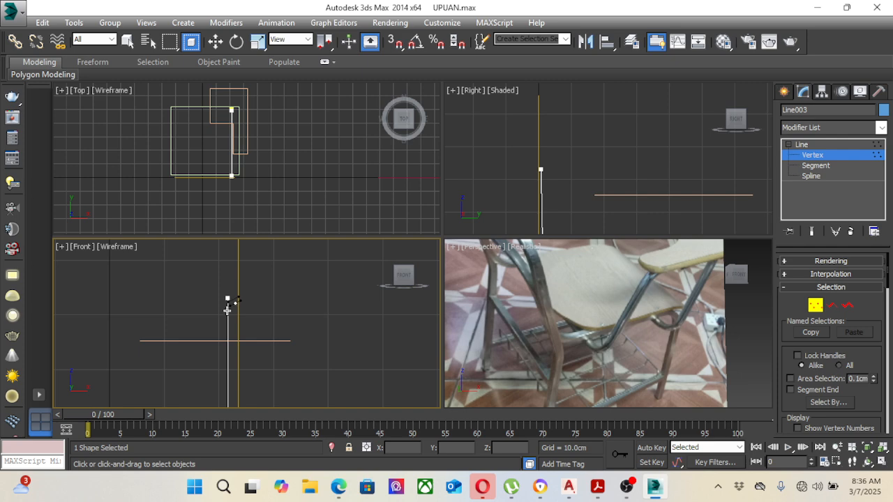
left_click(226, 310)
Step: Move the line's top end vertex to X about 0.5 cm and Z about 70.7 cm, forming a horizontal segment toward the chair's centre
key("w")
left_click_drag(204, 276, 239, 305)
middle_click_drag(257, 298, 318, 298)
scroll(299, 299, "down", 3)
left_click_drag(311, 282, 254, 284)
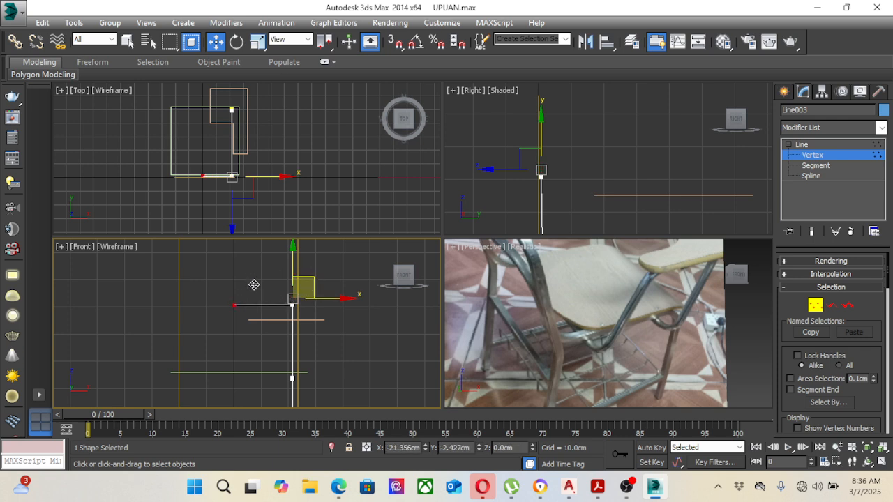
left_click(235, 305)
scroll(234, 305, "up", 3)
middle_click_drag(226, 300, 204, 317)
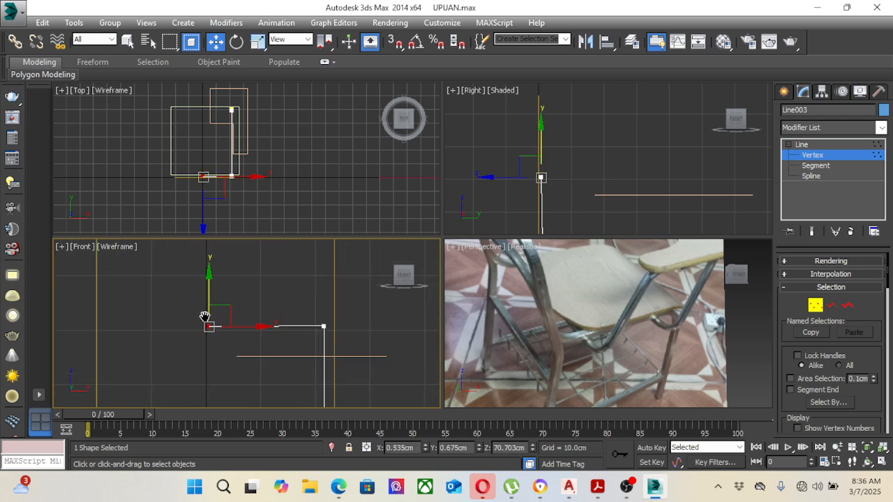
Step: Raise both vertices of the profile line's horizontal top segment above the writing-arm level in the Front view, then leave vertex editing
left_click_drag(184, 305, 332, 353)
scroll(283, 348, "down", 2)
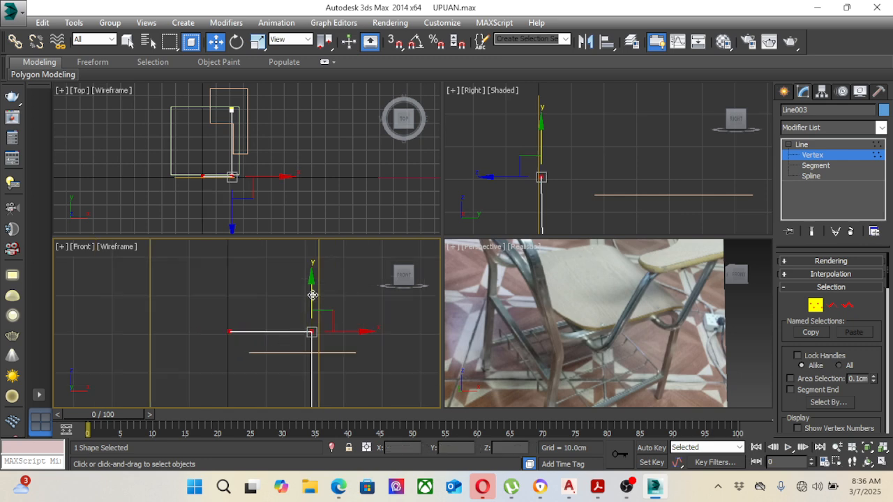
left_click_drag(313, 295, 310, 262)
scroll(312, 293, "down", 4)
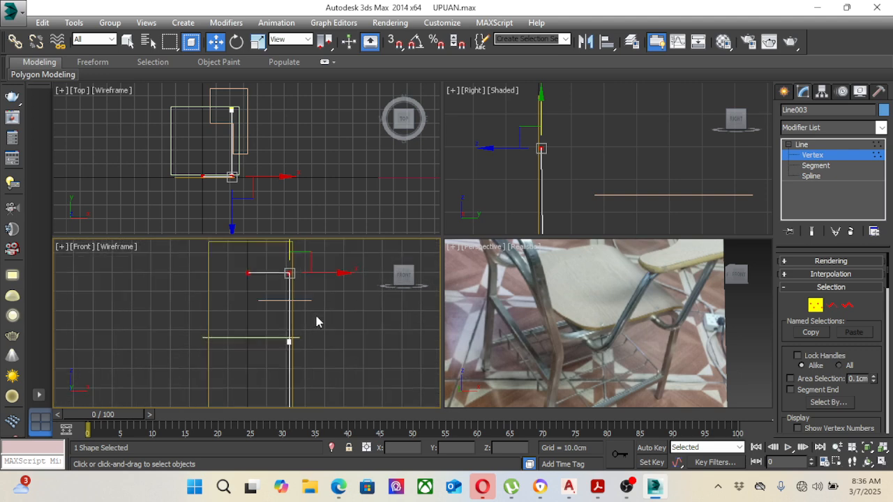
scroll(316, 322, "down", 2)
left_click(803, 145)
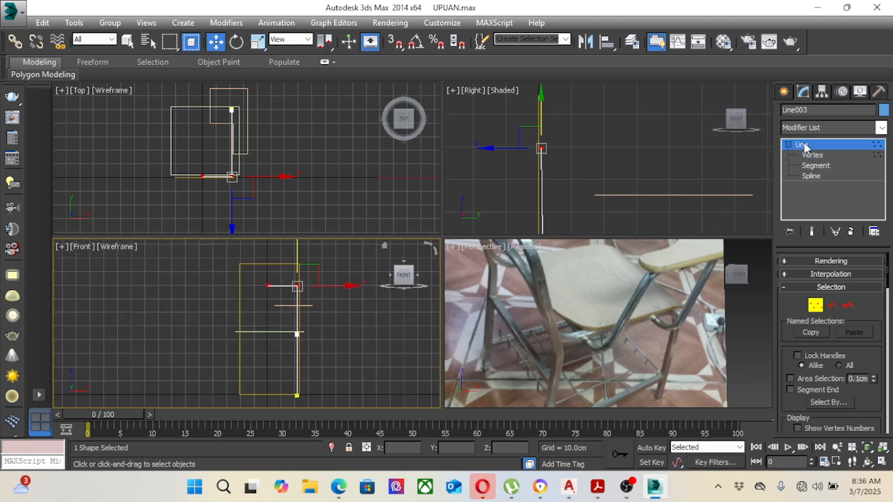
Step: Shift the upright rectangle slightly along X in the Front view so its side lines up with the profile line
left_click(359, 281)
scroll(295, 267, "up", 2)
left_click(293, 262)
scroll(305, 318, "up", 3)
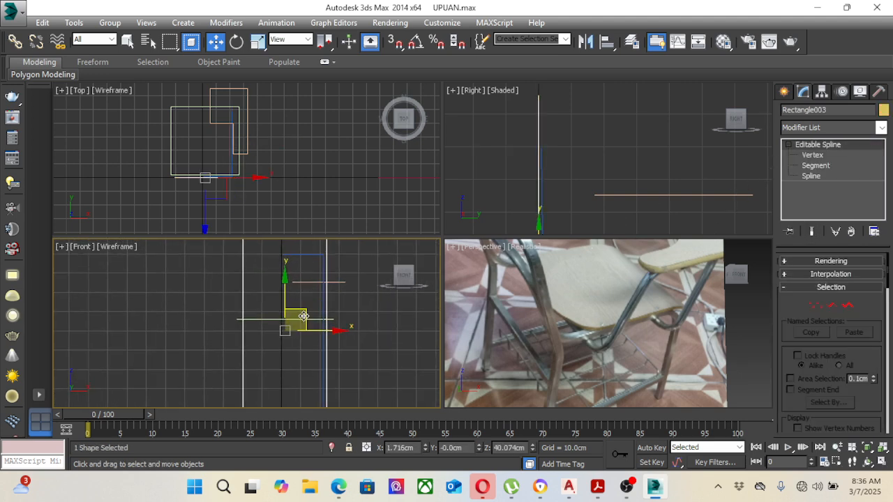
scroll(314, 330, "up", 1)
left_click_drag(314, 331, 313, 331)
left_click(358, 340)
Step: Examine the side-profile line in the Right view against the whole chair frame in the reference photo
middle_click_drag(347, 316, 315, 297)
left_click(289, 287)
right_click(570, 172)
scroll(570, 172, "down", 3)
scroll(585, 179, "down", 1)
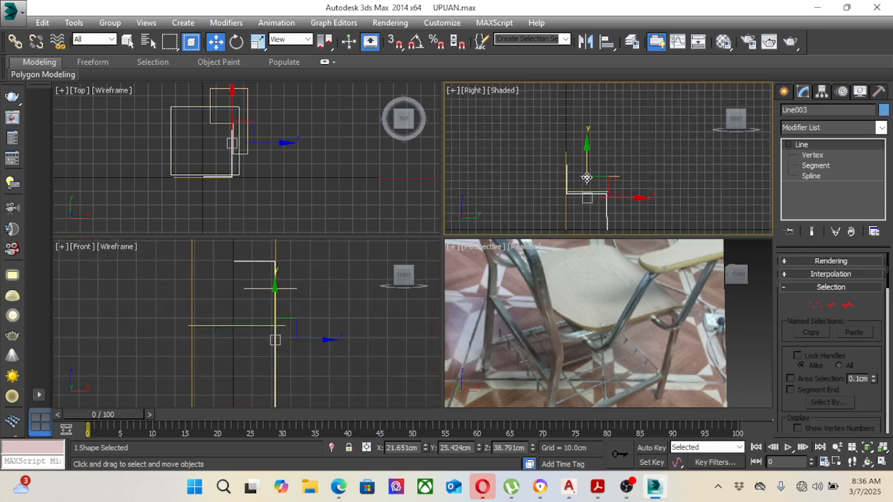
mouse_move(586, 178)
middle_mouse_down()
mouse_move(588, 134)
mouse_move(590, 177)
middle_mouse_up()
scroll(587, 138, "up", 1)
left_click(586, 285)
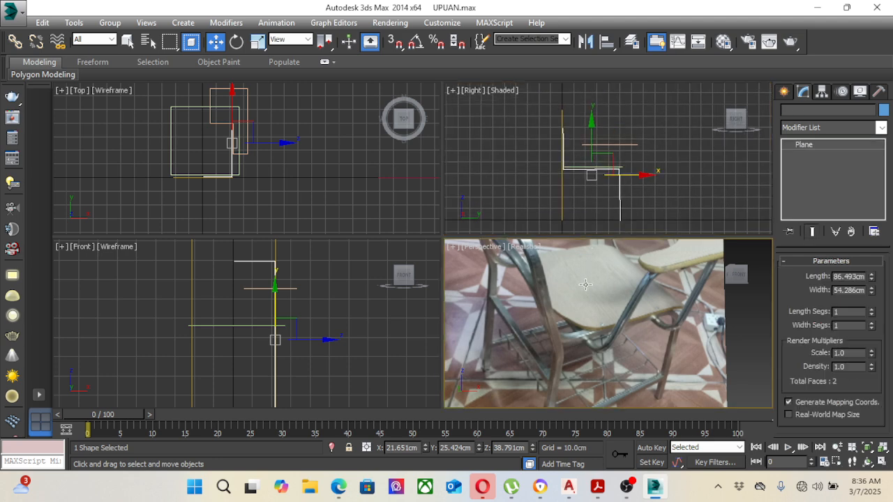
middle_click_drag(592, 290, 614, 312)
scroll(617, 308, "down", 4)
scroll(616, 309, "up", 2)
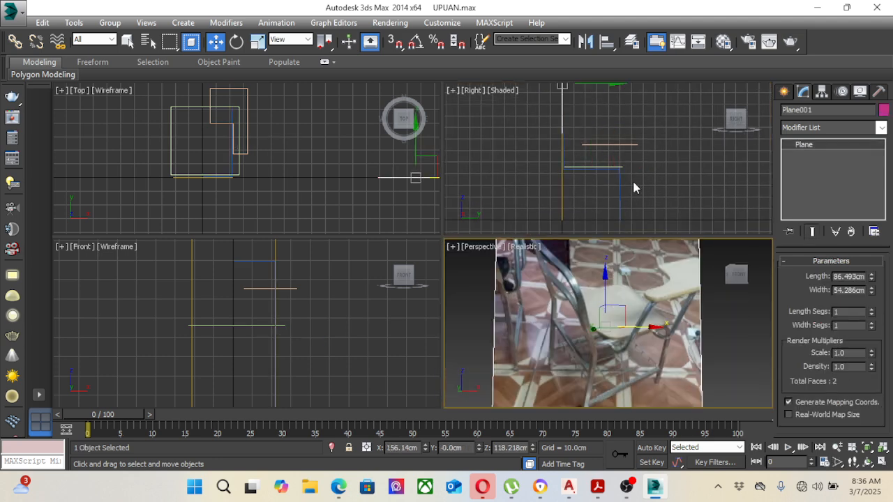
left_click(621, 188)
left_click(620, 189)
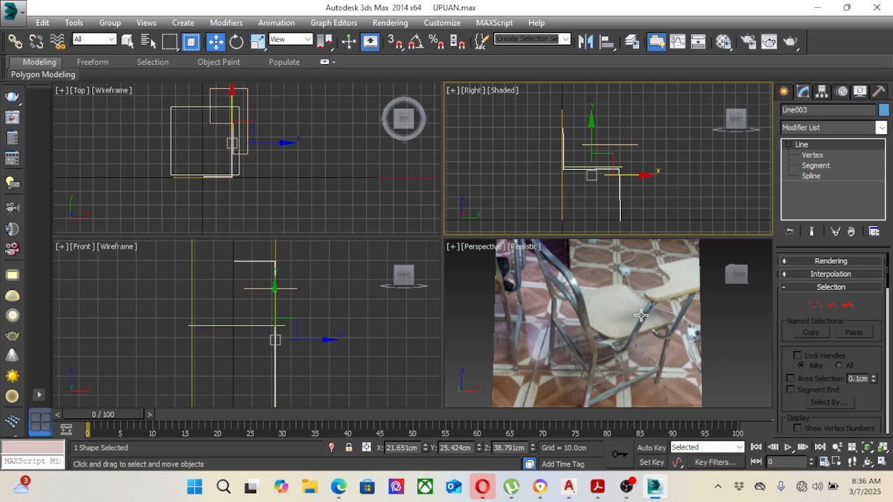
Step: Draw a new line in the Top view with three segments about 18 cm long each, following the inside of the writing-arm outline's wide front part
middle_click_drag(352, 178, 366, 207)
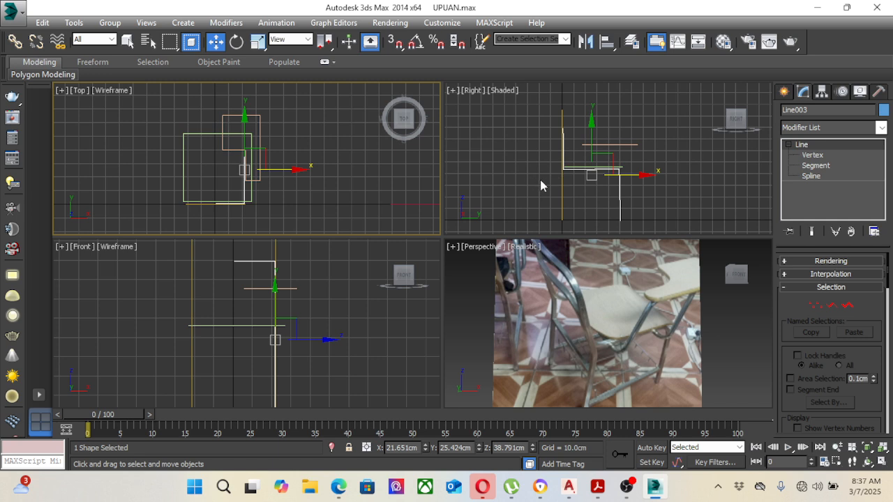
middle_click_drag(643, 177, 630, 177)
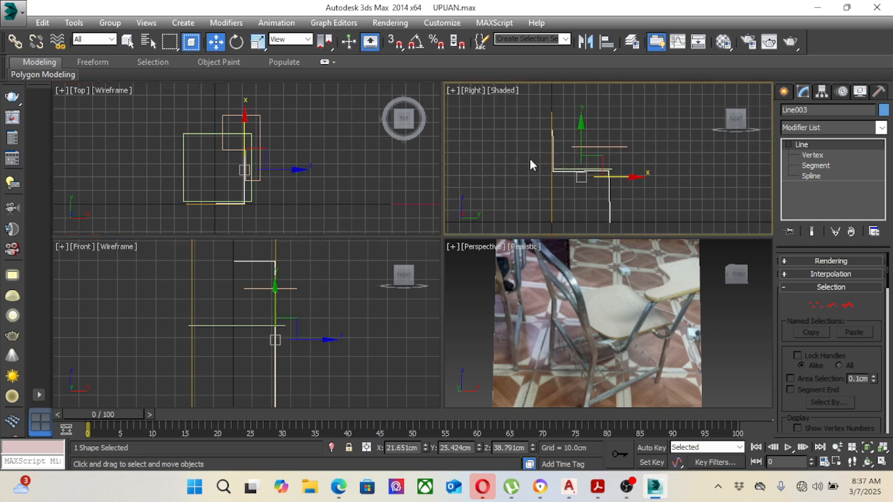
middle_click_drag(317, 155, 339, 163)
left_click(786, 95)
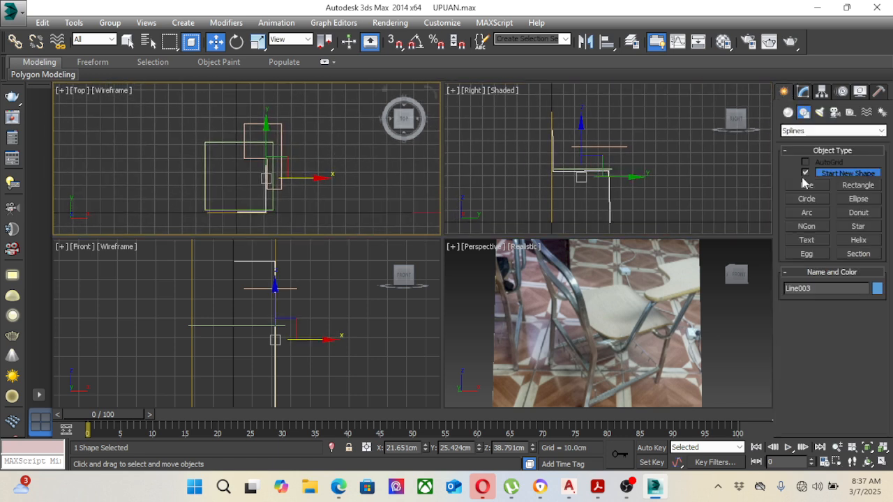
left_click(808, 185)
scroll(342, 158, "up", 1)
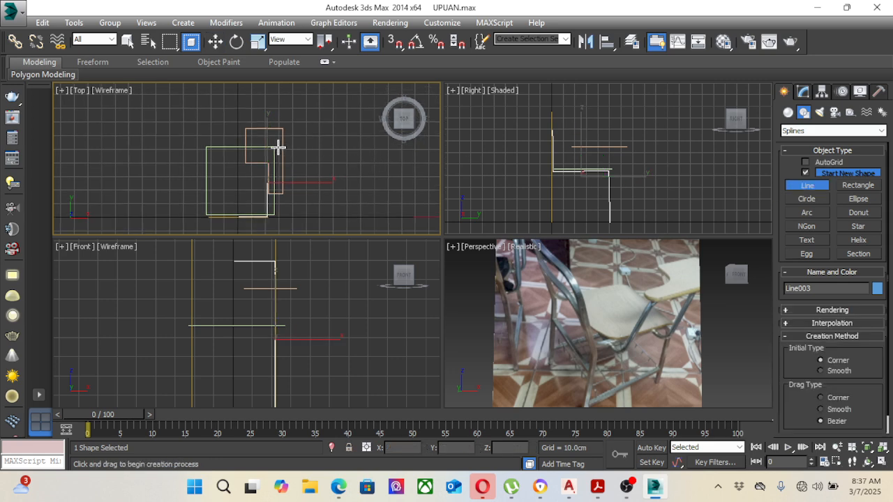
scroll(277, 146, "up", 1)
scroll(261, 139, "up", 1)
scroll(277, 144, "up", 1)
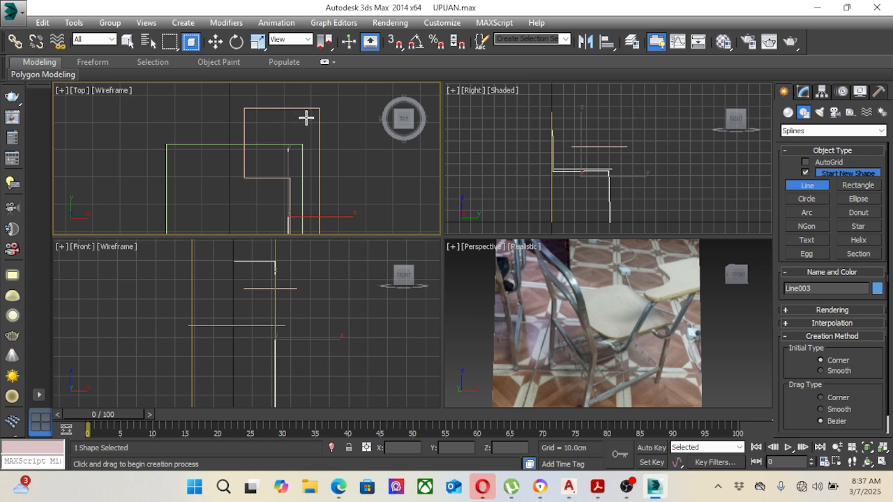
left_click(305, 117)
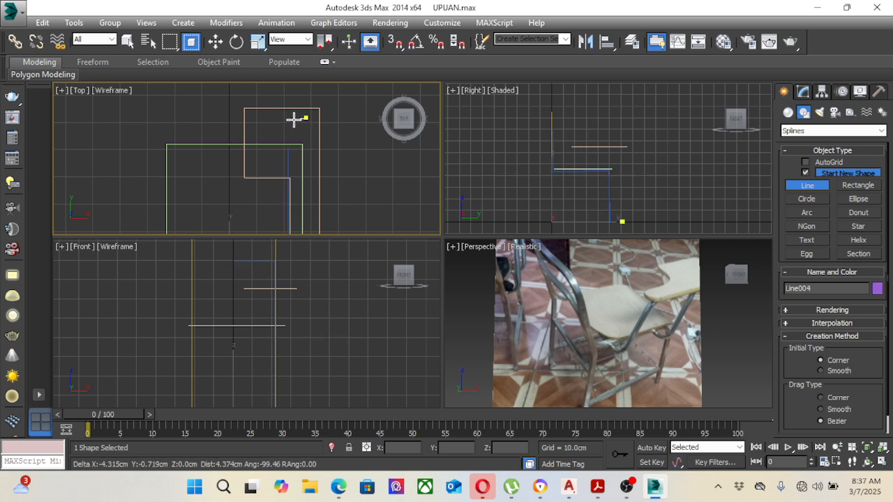
left_click(254, 118)
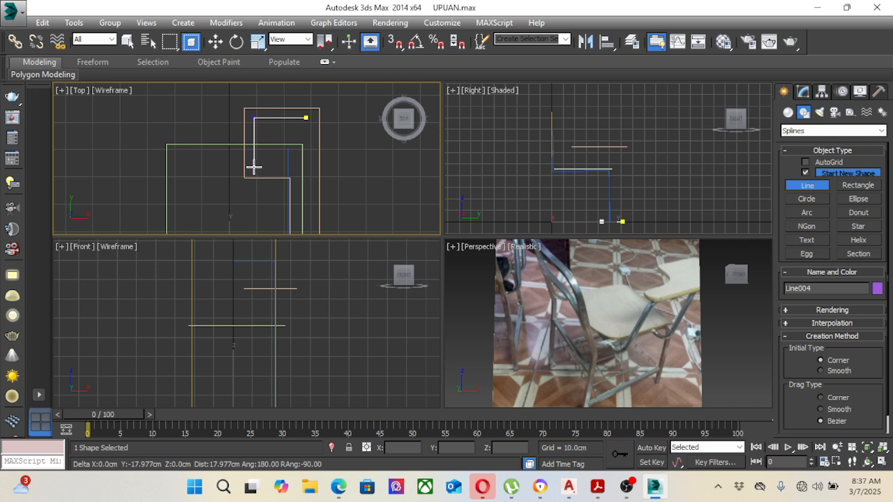
left_click(254, 166)
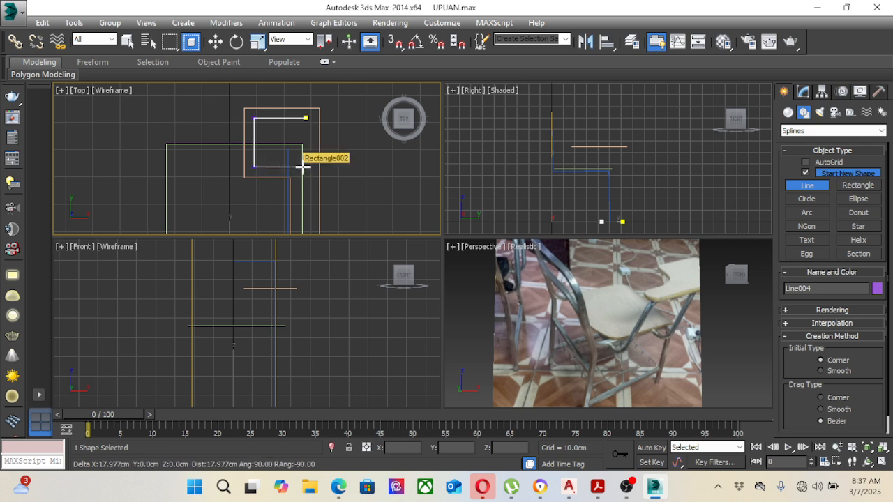
left_click(301, 166)
Step: Continue the line about 27 cm and 7.5 cm back along the seat's side, end it about 28 cm across under the seat
scroll(301, 184, "down", 3)
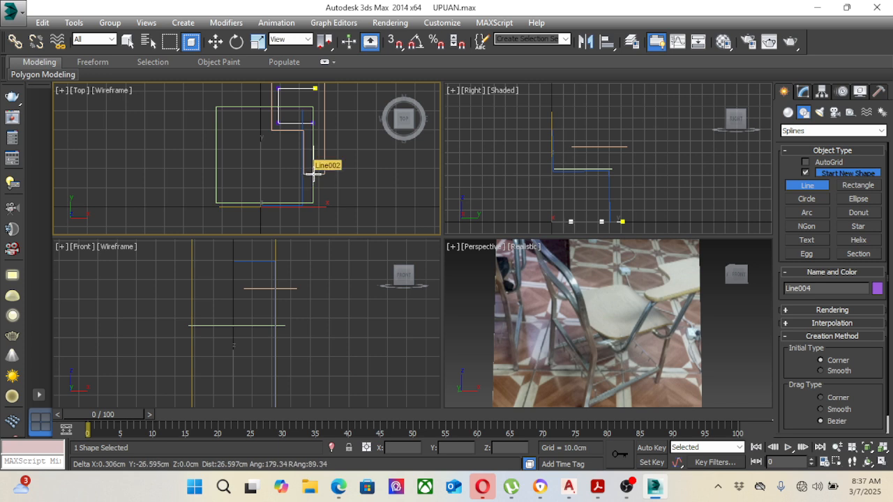
left_click(313, 173)
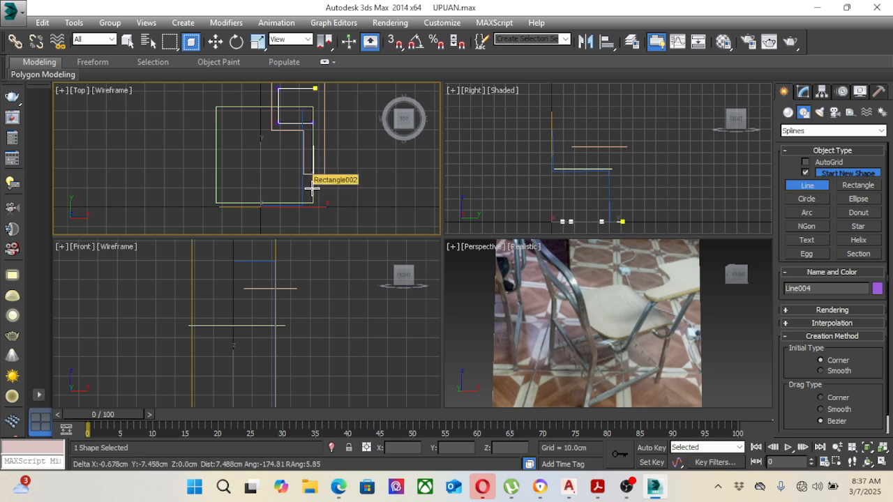
left_click(312, 188)
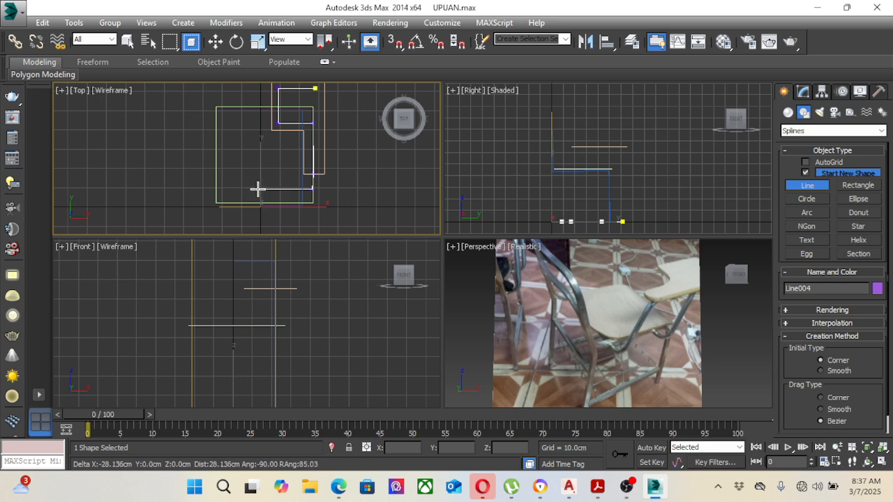
left_click(258, 188)
right_click(523, 175)
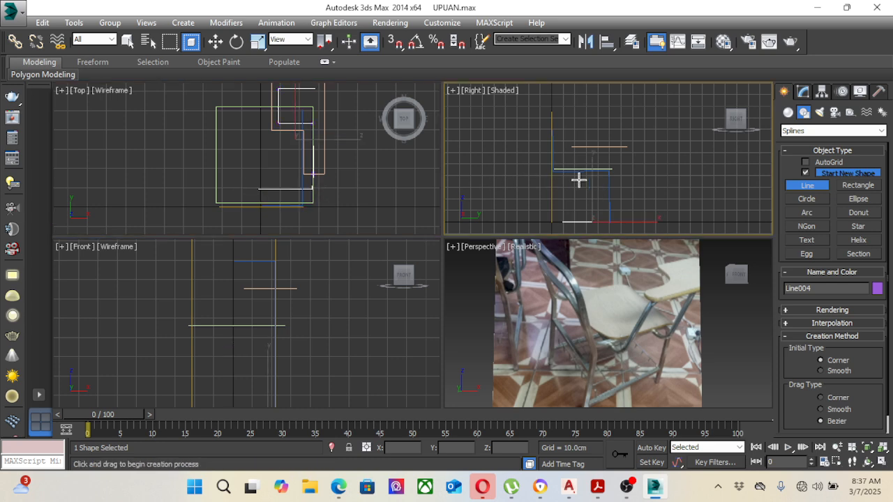
Step: Raise the new line in the Right view to Z about 64.2 cm, just under the writing arm
left_click(217, 42)
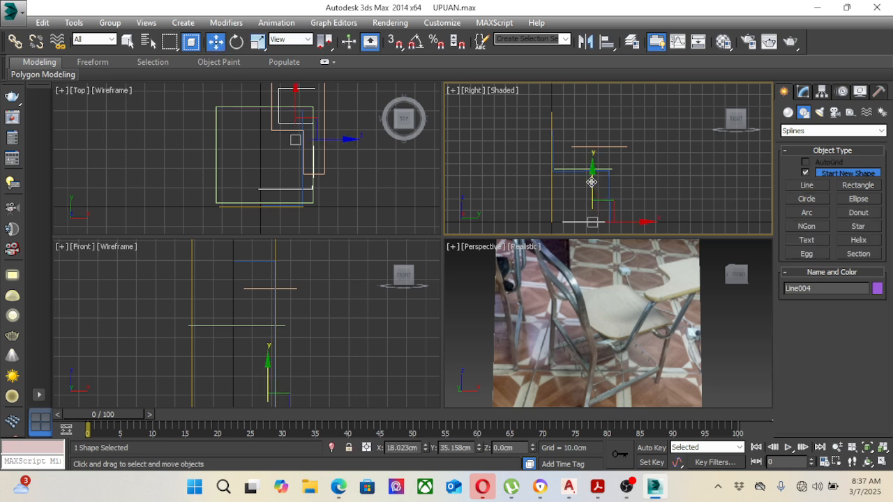
left_click_drag(592, 181, 590, 108)
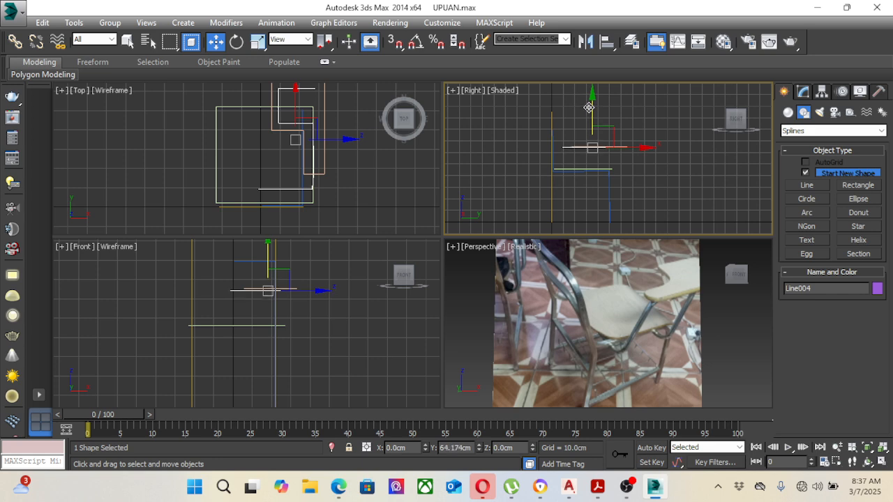
scroll(295, 287, "up", 3)
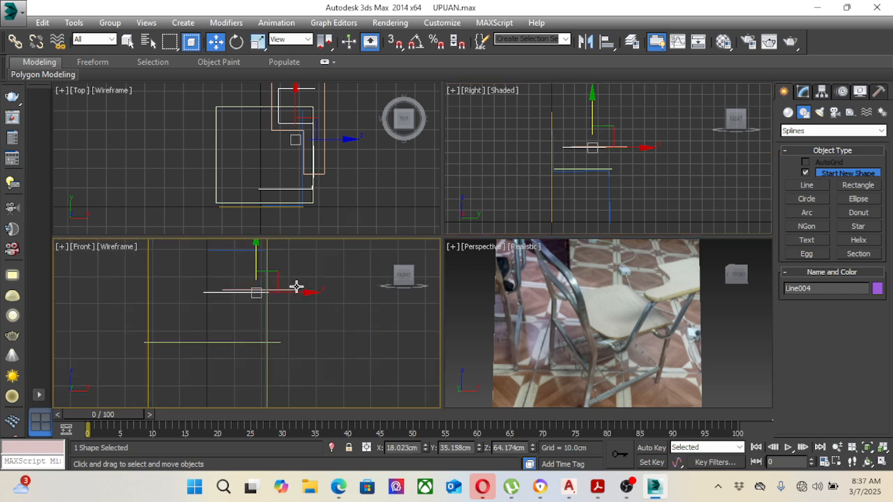
Step: Lower the new line's two rear vertices in the Right view until they sit just below the seat, level with the side-profile line
left_click(807, 92)
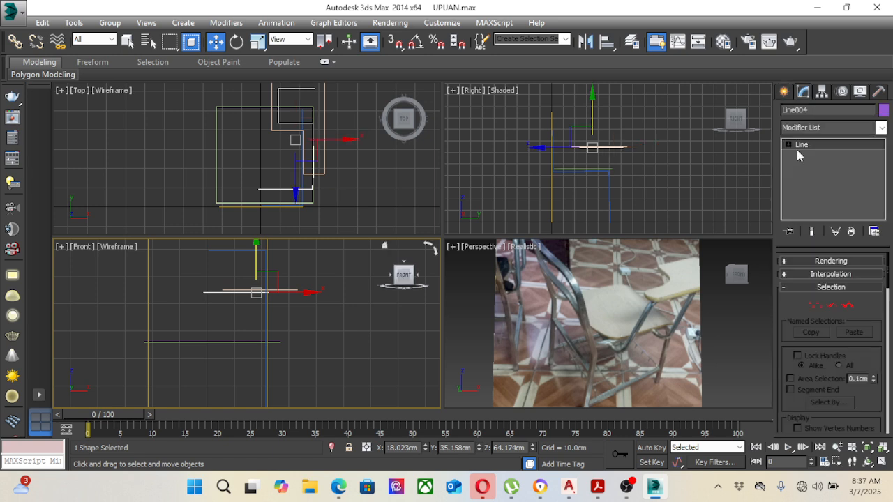
left_click(788, 144)
left_click(812, 155)
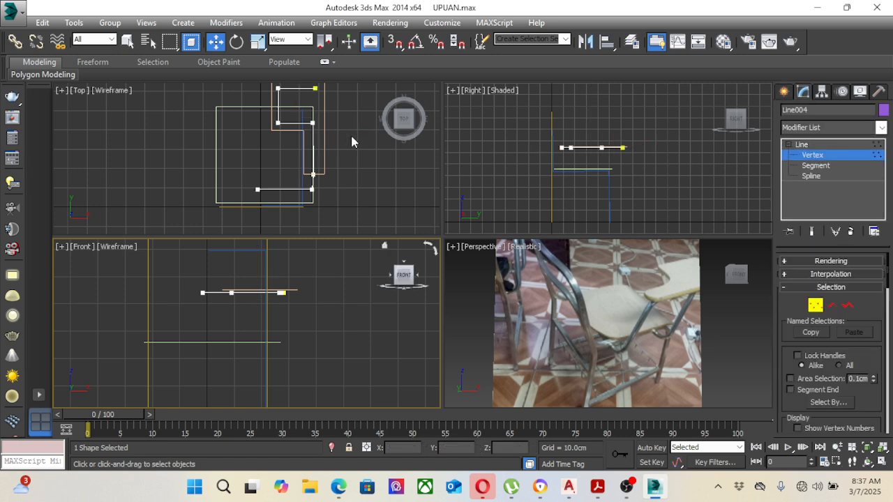
left_click(312, 189)
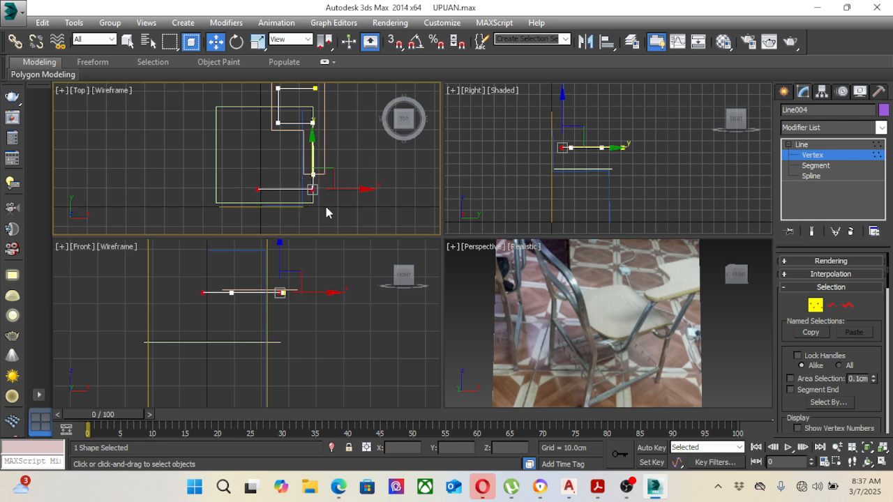
left_click(595, 155)
left_click_drag(562, 99, 560, 123)
scroll(561, 168, "up", 8)
middle_click_drag(577, 159, 584, 180)
scroll(582, 181, "up", 4)
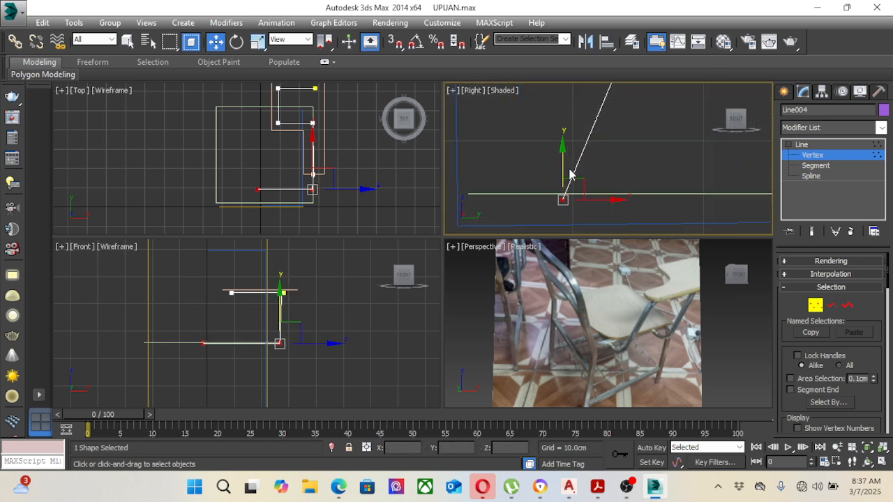
left_click_drag(561, 161, 545, 185)
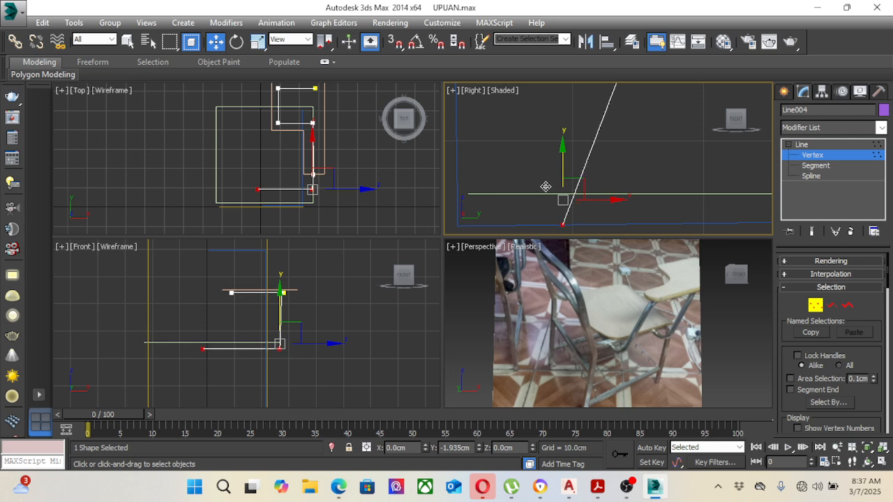
scroll(565, 174, "down", 5)
scroll(590, 146, "up", 4)
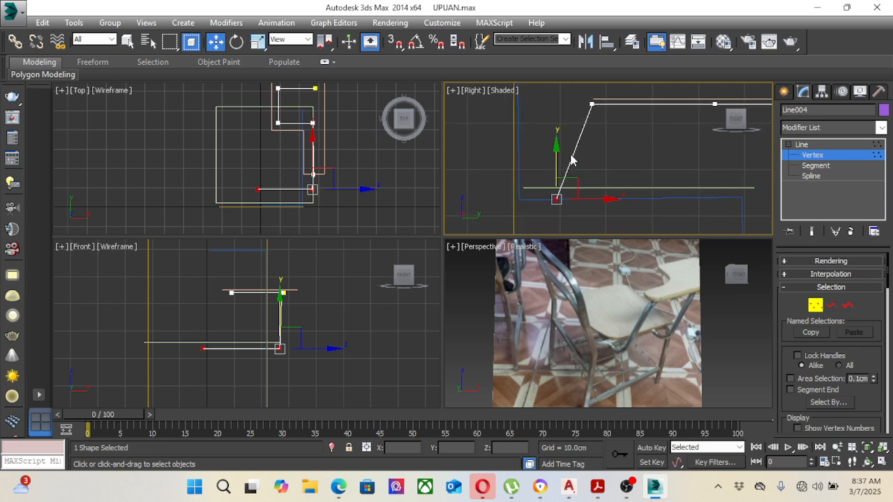
Step: Shift the two side vertices at writing-arm level along X in the Front view so they stand directly above the lowered rear vertex
middle_click_drag(332, 298, 358, 275)
scroll(325, 298, "up", 8)
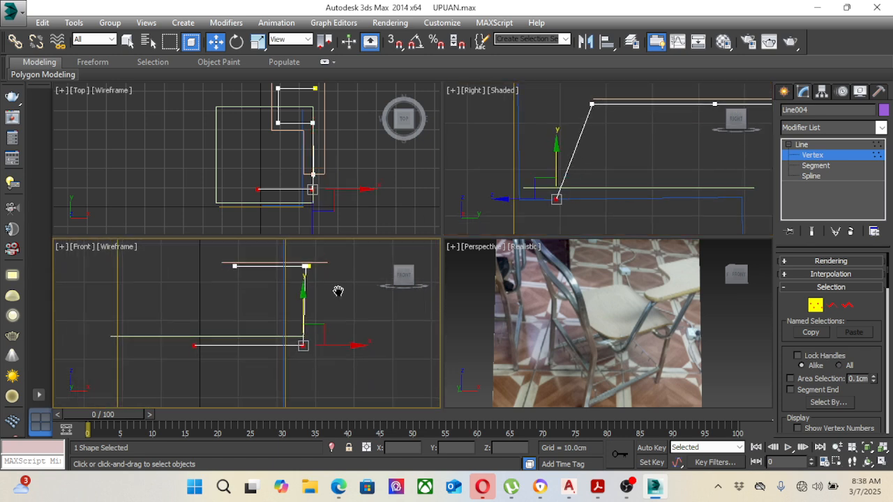
scroll(293, 286, "up", 5)
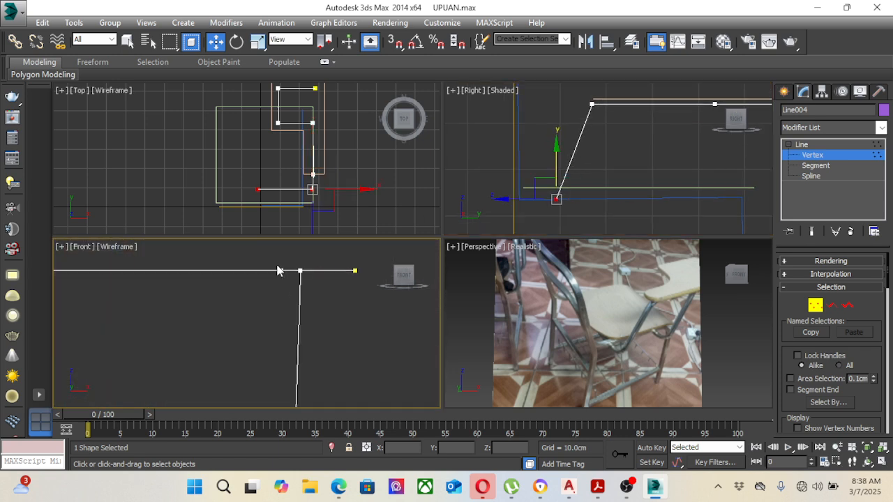
scroll(321, 185, "up", 5)
scroll(318, 179, "up", 2)
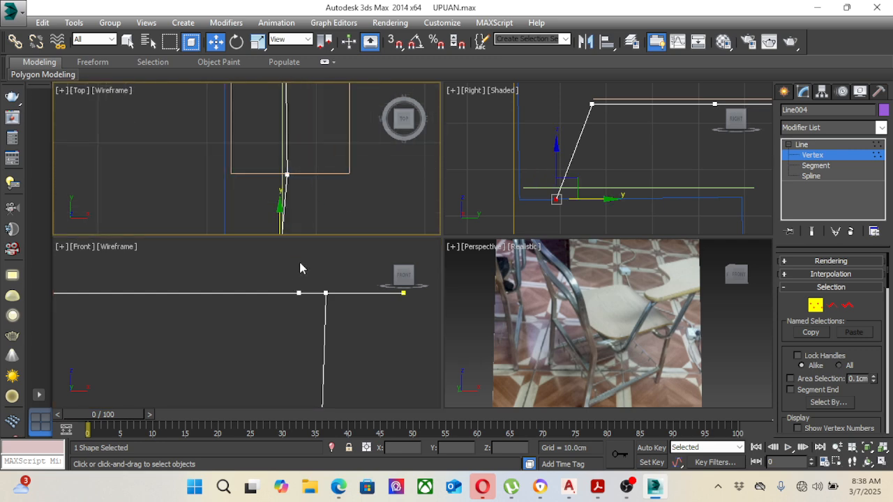
left_click_drag(300, 286, 342, 328)
left_click_drag(274, 275, 289, 293, "ctrl")
scroll(286, 307, "down", 5)
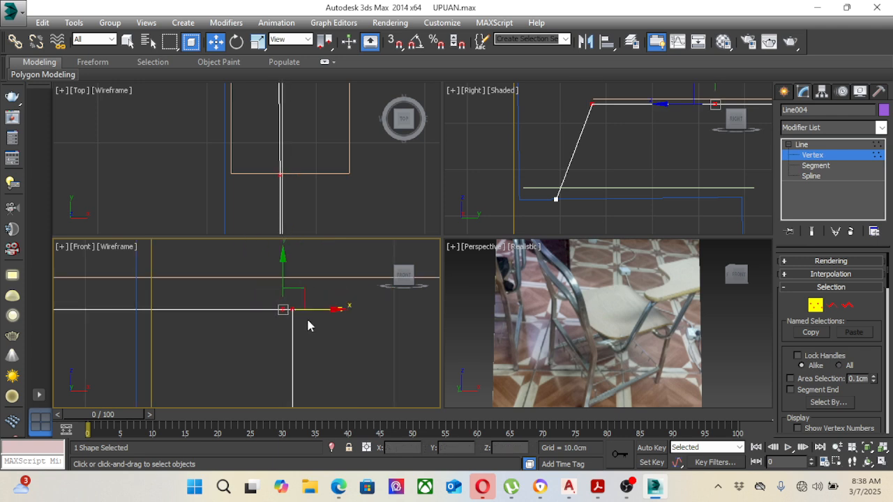
scroll(319, 315, "down", 1)
scroll(320, 315, "up", 1)
Step: Insert a vertex with Refine on the line's front segment, close to its open end in the Top view
right_click(353, 161)
scroll(317, 158, "down", 8)
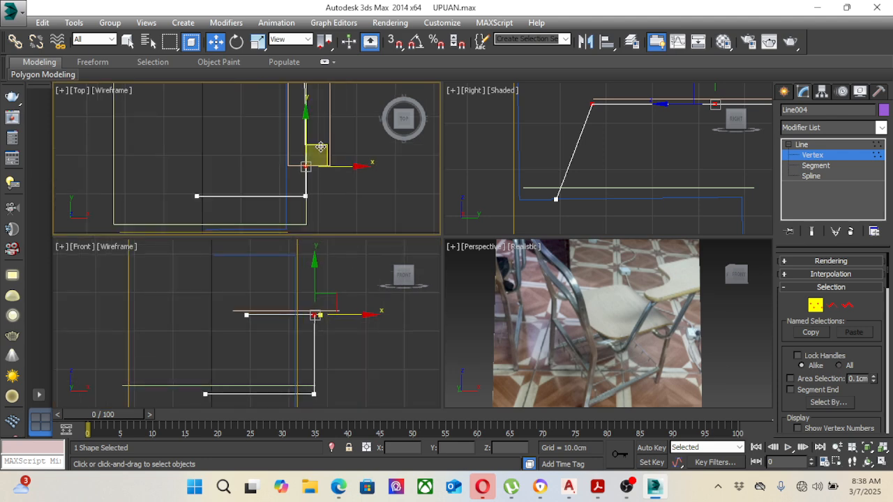
middle_click_drag(319, 125, 321, 130)
scroll(310, 133, "up", 10)
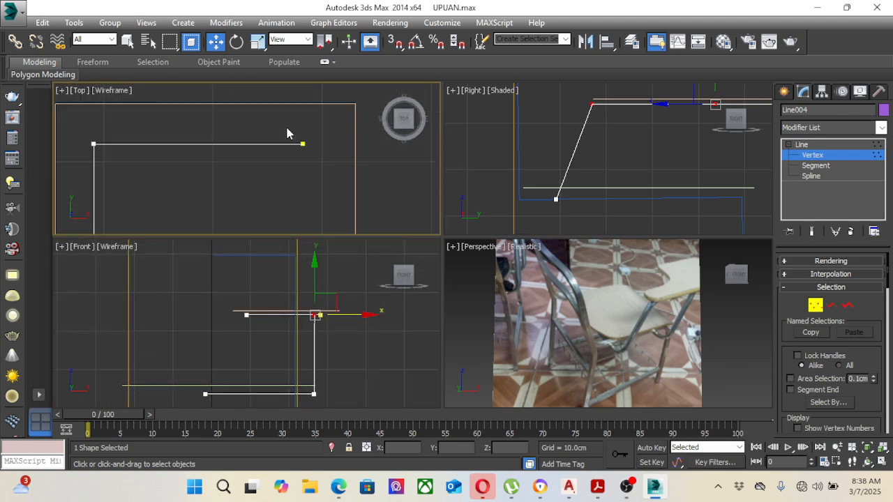
left_click(309, 150)
right_click(289, 162)
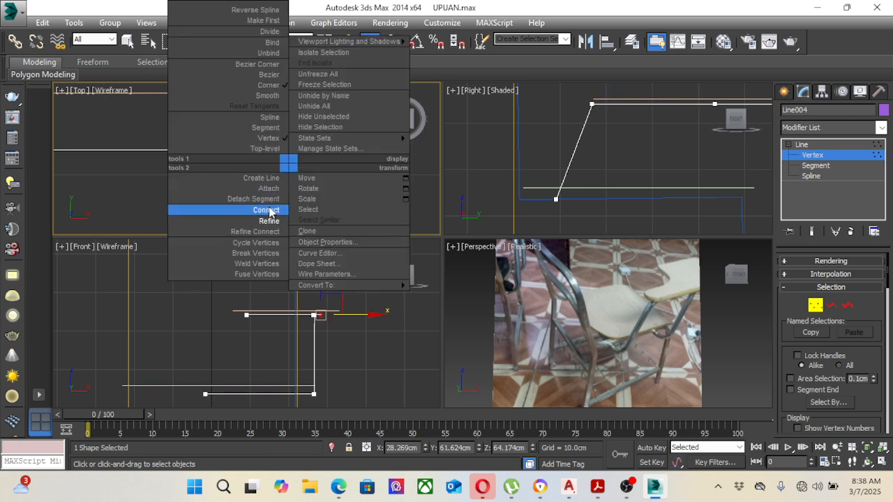
left_click(268, 222)
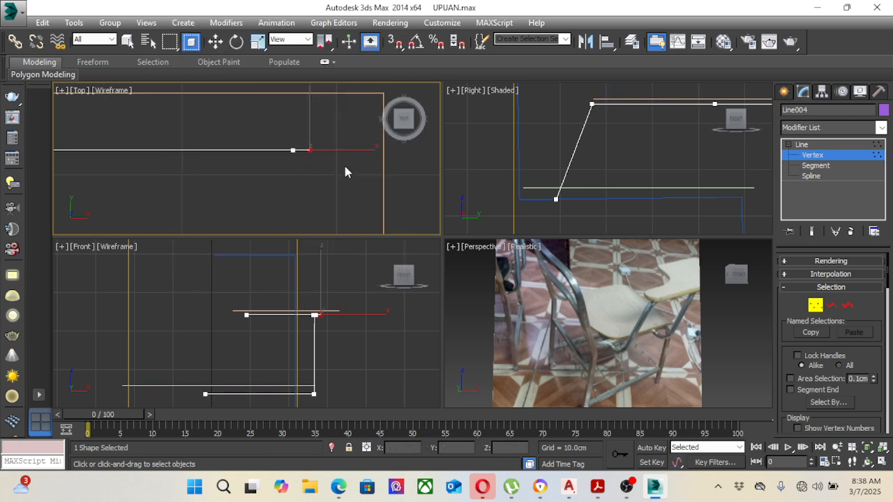
key("w")
Step: Move the line's end vertex back toward the seat in the Top view, to Y about 50.3 cm
left_click(303, 137)
left_click_drag(322, 183, 321, 184)
scroll(328, 154, "down", 8)
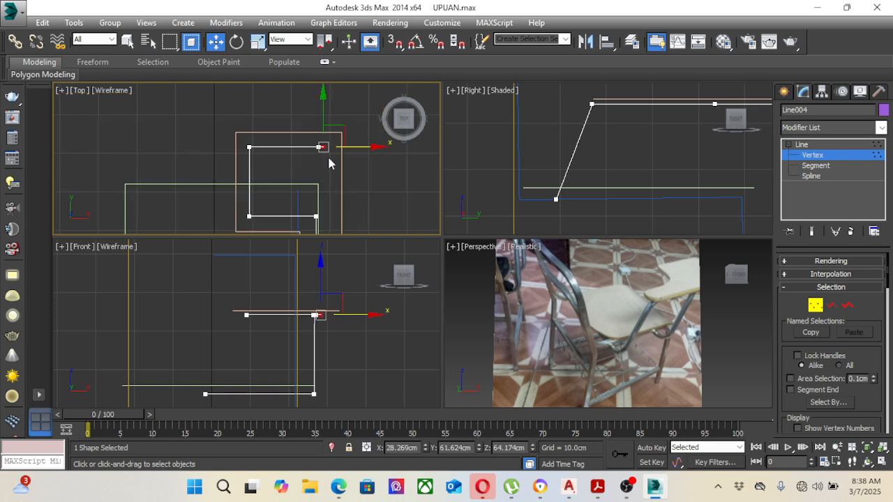
middle_click_drag(337, 147, 337, 129)
left_click_drag(323, 93, 318, 124)
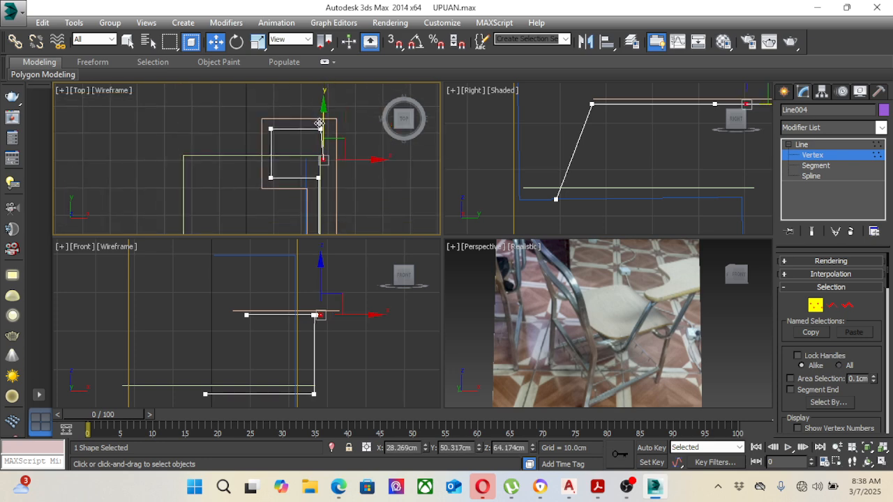
Step: Shift the end vertex to X about 27.2 cm in the Top view, so the short end segment runs straight along Y
scroll(323, 158, "up", 2)
right_click(353, 283)
scroll(316, 287, "up", 2)
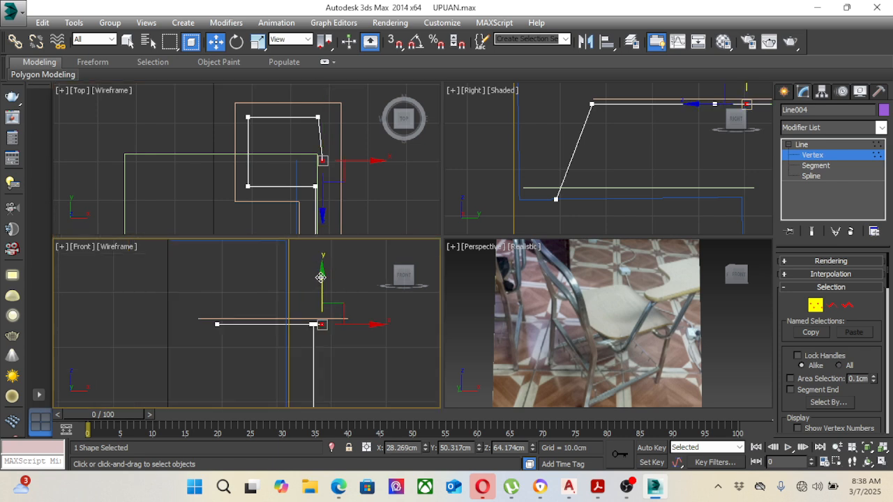
right_click(560, 283)
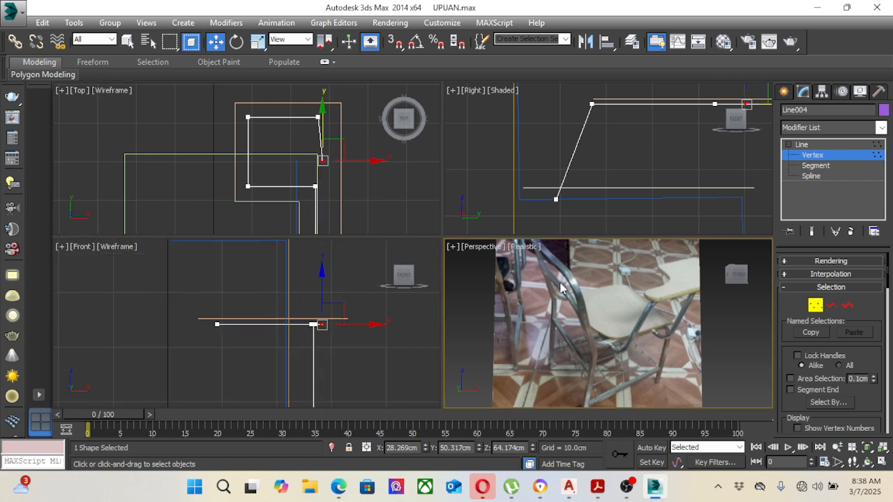
scroll(331, 144, "up", 4)
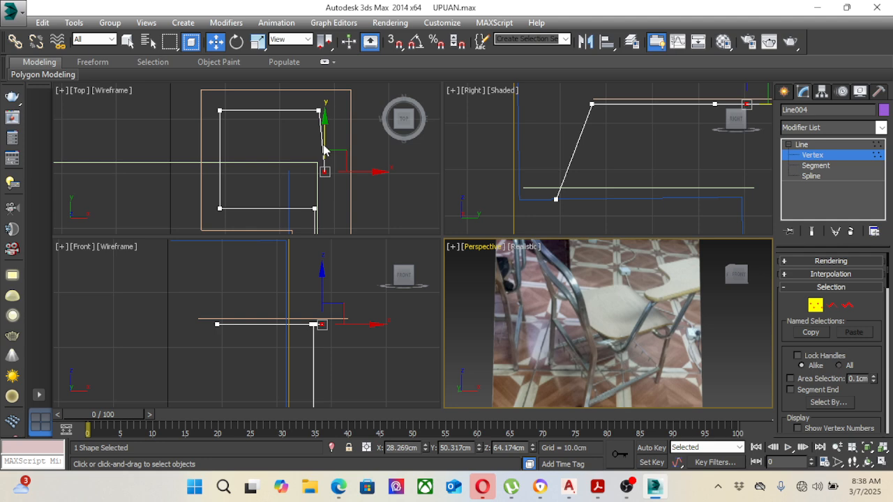
right_click(360, 175)
left_click_drag(350, 180, 339, 180)
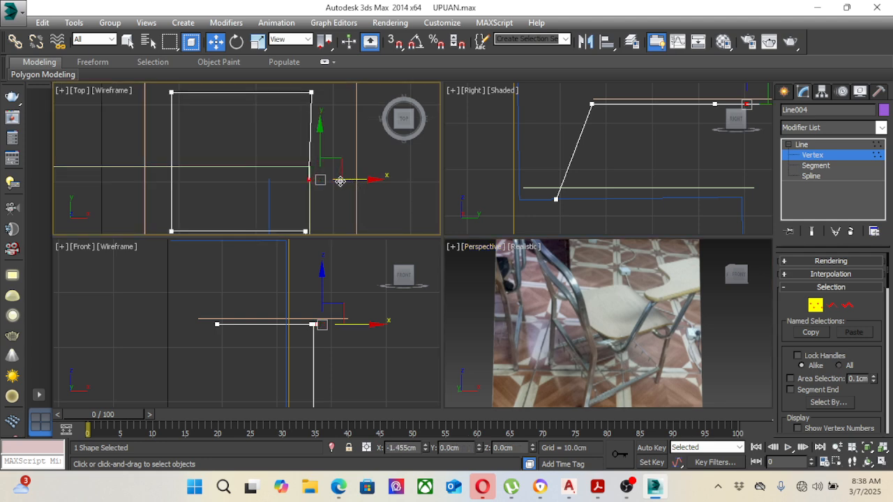
Step: Insert a second vertex with Refine on the short front segment, just in front of the line's end vertex in the Top view
right_click(303, 163)
left_click(282, 218)
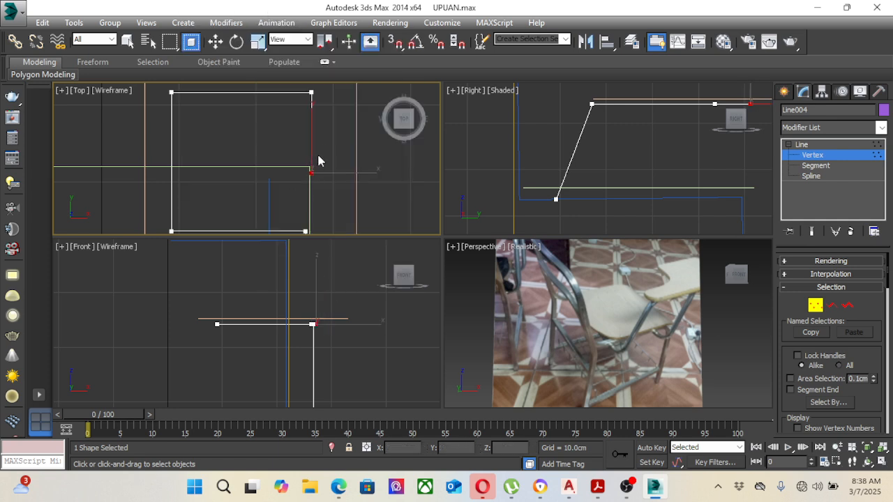
left_click(312, 154)
key("w")
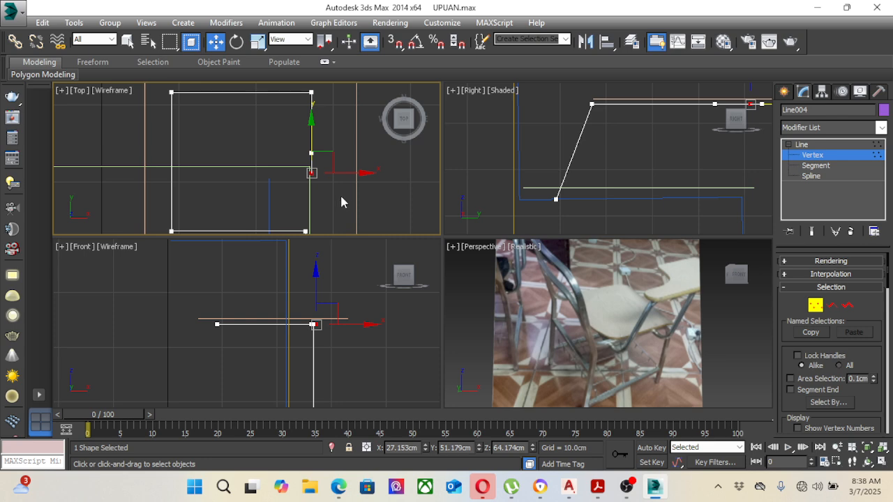
Step: Lower the line's end vertex to seat level in the Right view, to Y about 47.2 cm and Z about 43.3 cm
scroll(622, 159, "down", 3)
middle_click_drag(585, 168, 524, 187)
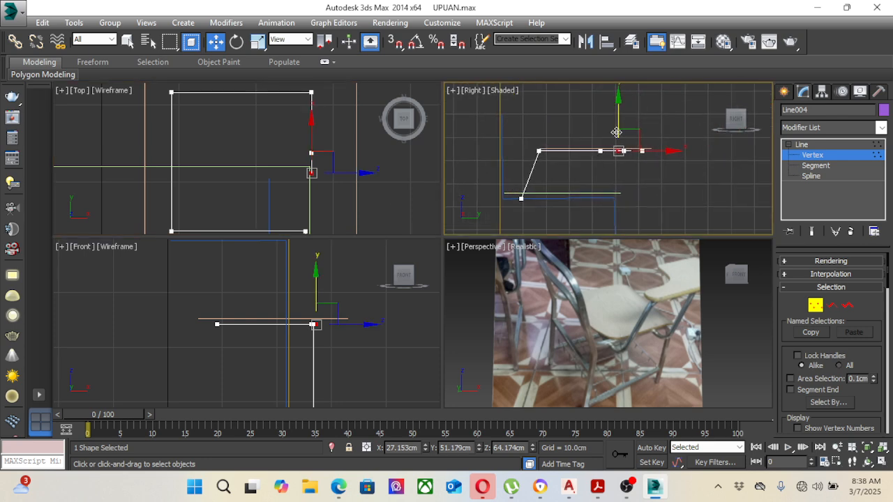
left_click_drag(619, 120, 636, 197)
left_click_drag(609, 166, 605, 172)
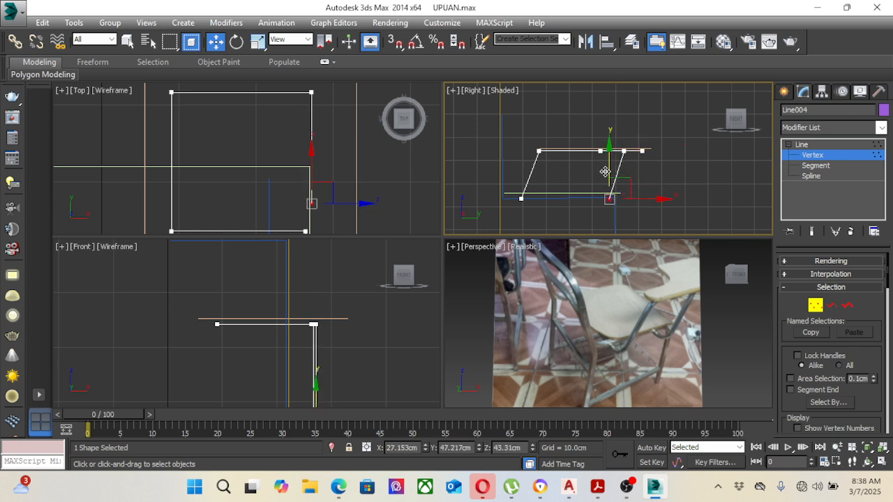
Step: Shift the lowered end vertex back to Y about 39.7 cm in the Right view, together with the arm-level vertices near it
middle_click_drag(619, 187, 615, 175)
scroll(636, 136, "up", 2)
scroll(620, 138, "down", 1)
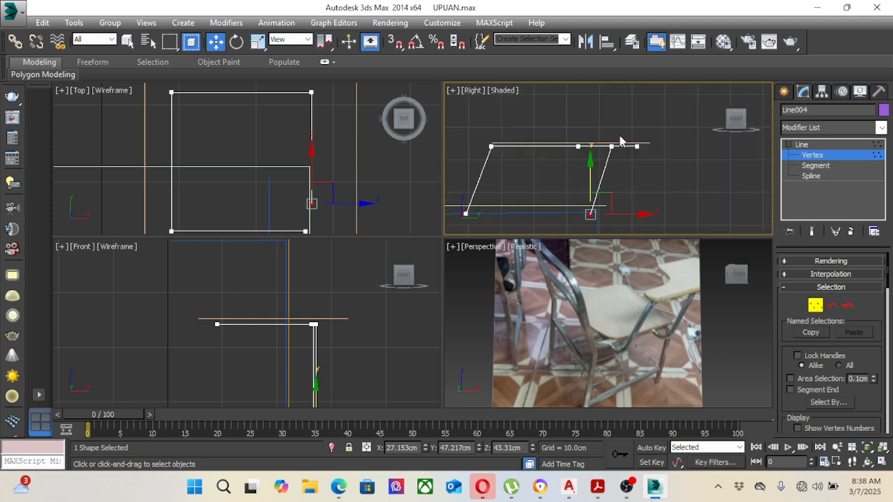
left_click_drag(617, 212, 596, 212)
Step: Move the two rear corner vertices of the writing-arm loop slightly forward along Y in the Top view
scroll(344, 159, "down", 4)
middle_click_drag(335, 166, 334, 143)
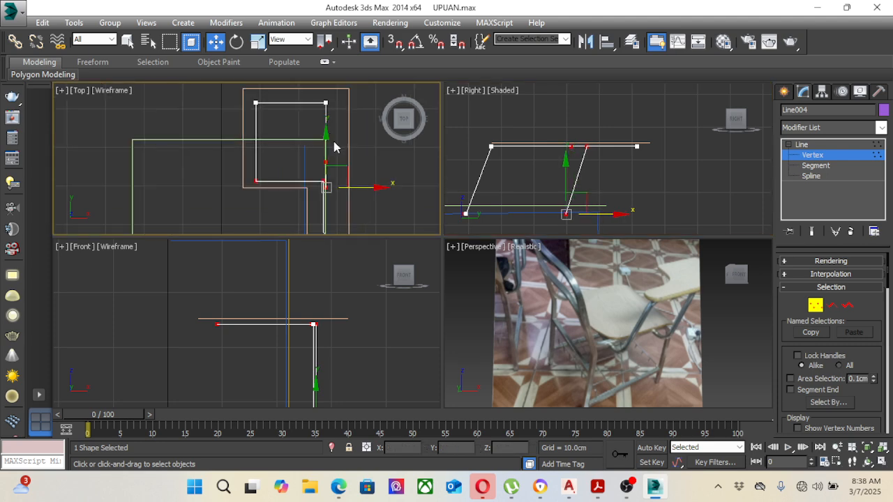
scroll(335, 147, "up", 3)
left_click(200, 187)
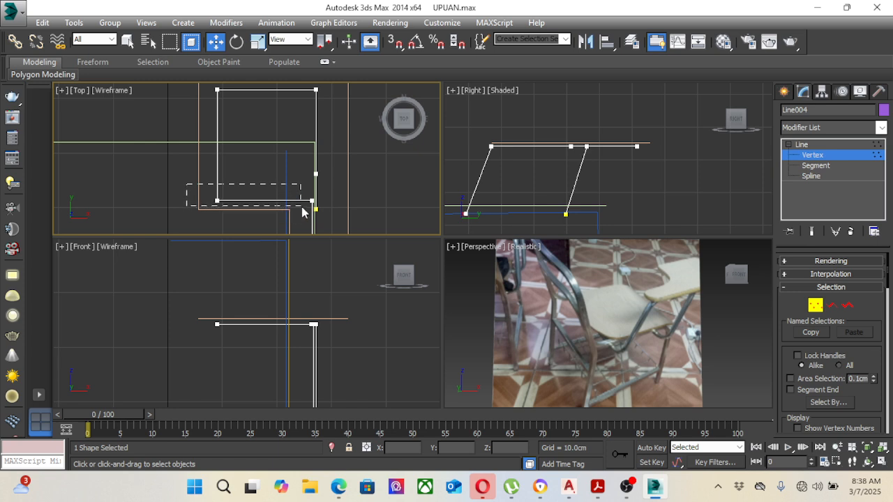
left_click_drag(305, 213, 300, 203)
left_click_drag(310, 158, 310, 145)
scroll(560, 153, "down", 2)
scroll(609, 150, "down", 2)
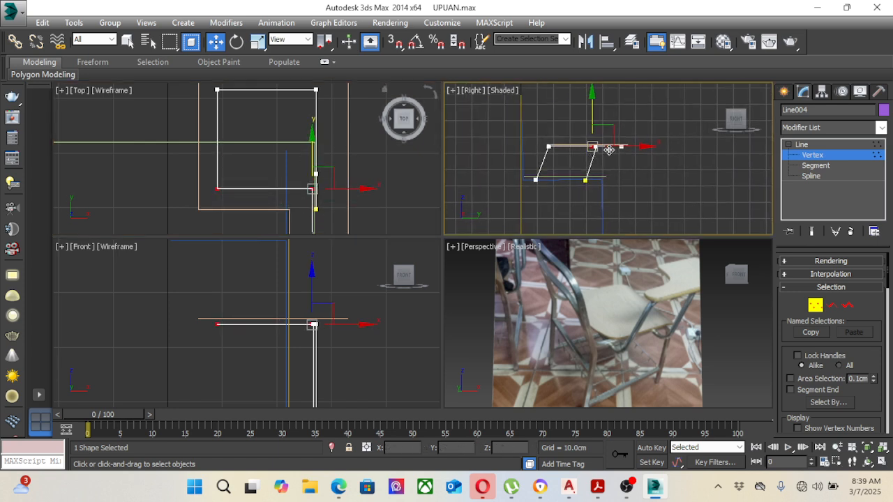
left_click(593, 147)
scroll(584, 182, "up", 3)
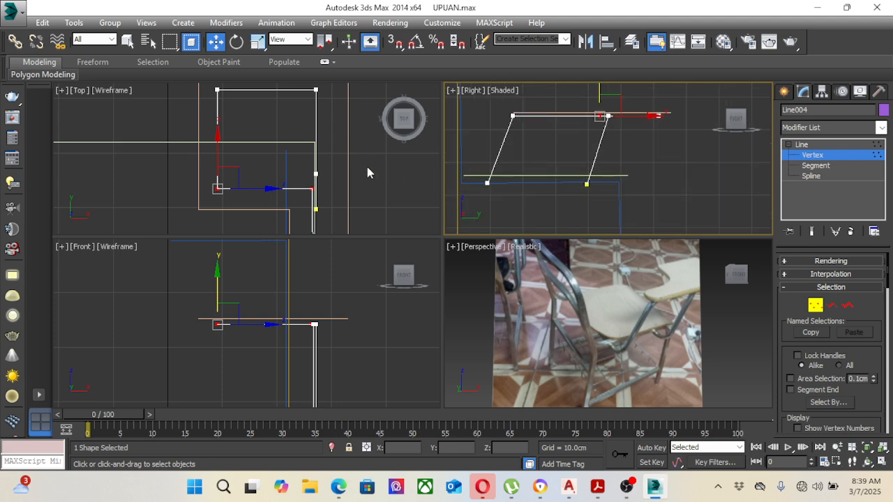
Step: Insert a vertex with Refine on the slanted segment, right beside the lowered end vertex
scroll(356, 174, "up", 4)
left_click(309, 171)
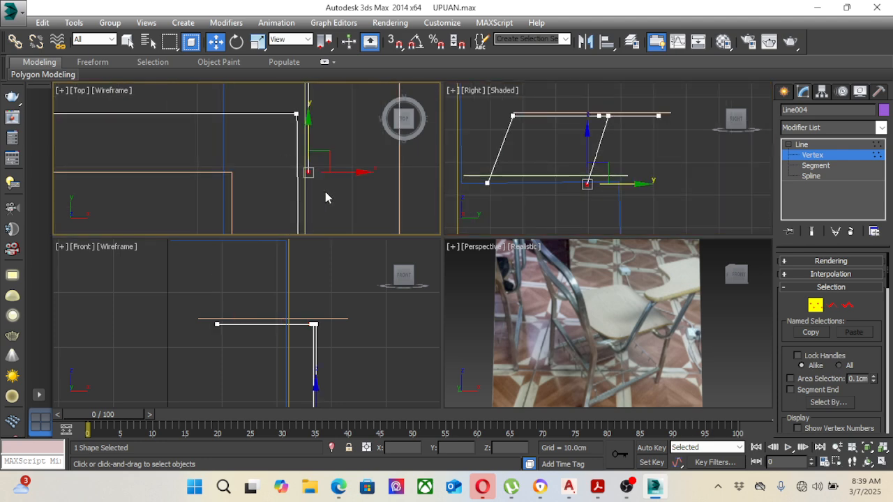
scroll(325, 195, "down", 4)
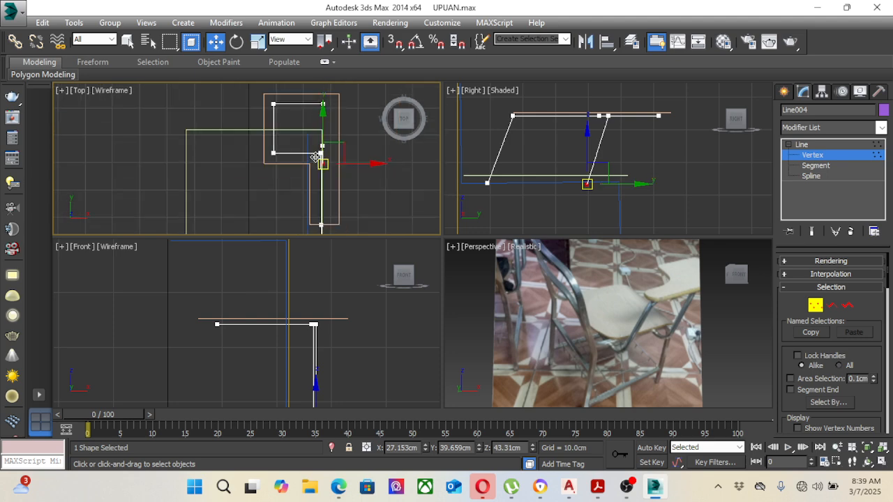
scroll(323, 160, "up", 5)
right_click(323, 163)
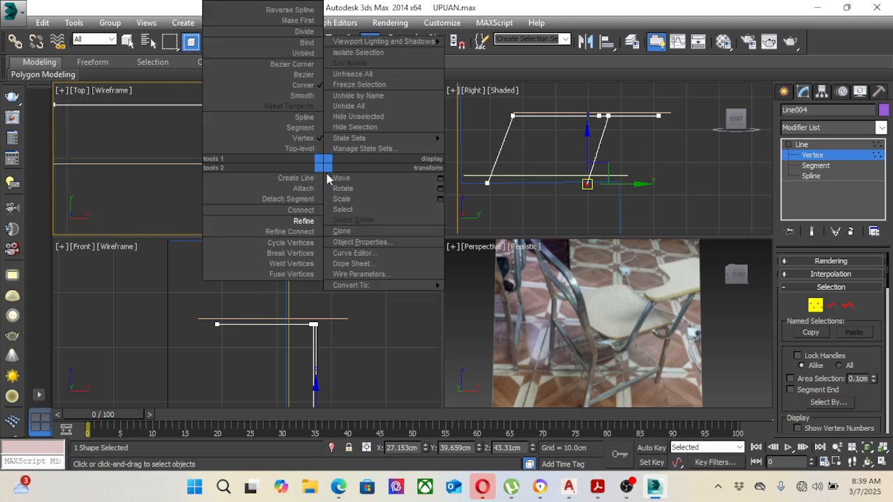
left_click(303, 221)
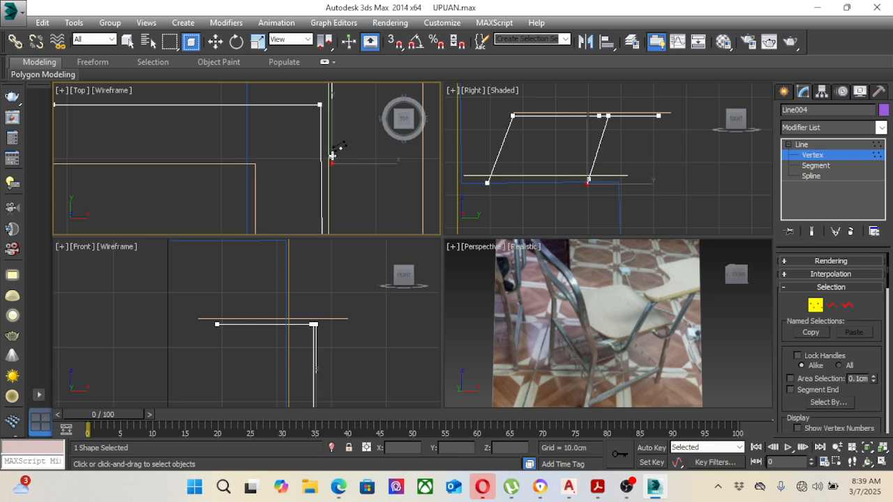
right_click(349, 164)
left_click(298, 166)
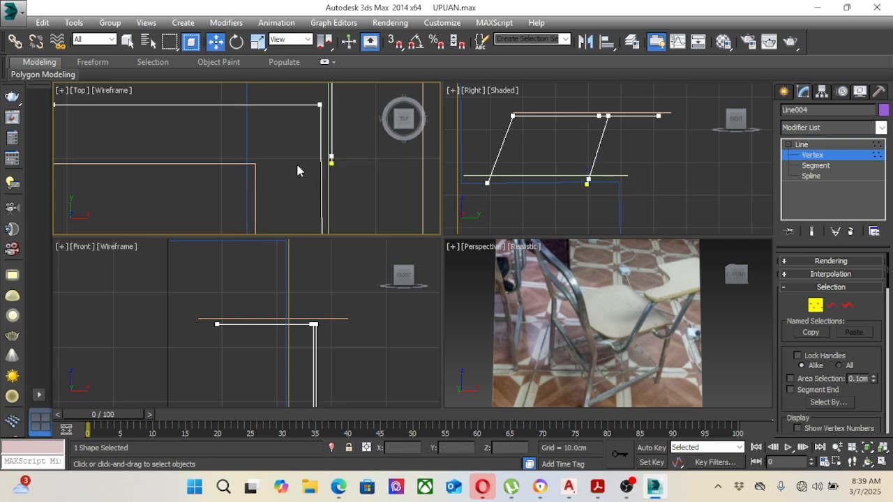
Step: Move the end vertex under the seat to X about 0 cm, and align the new corner vertex at Y about 39.7 cm
left_click_drag(302, 154, 162, 152)
scroll(364, 179, "down", 4)
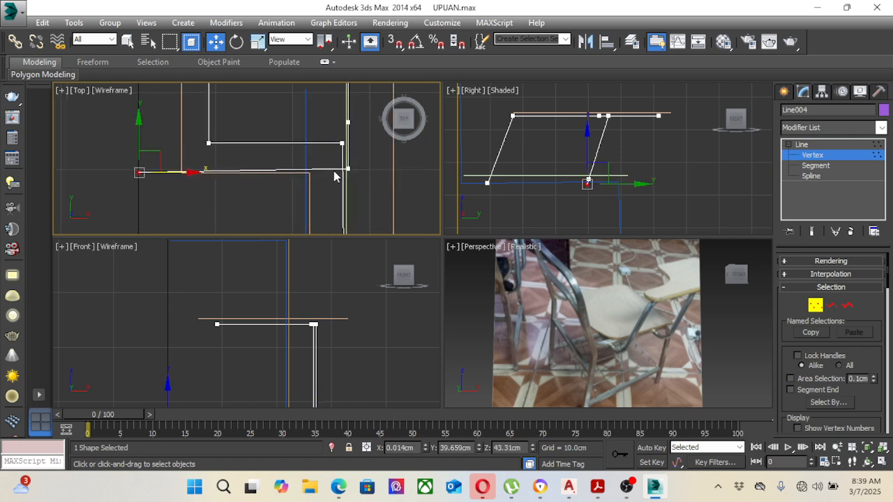
scroll(342, 169, "up", 4)
left_click_drag(365, 203, 365, 203)
left_click_drag(359, 155, 353, 171)
Step: Lower the new corner vertex in the Front view to Z about 43.6 cm
right_click(532, 173)
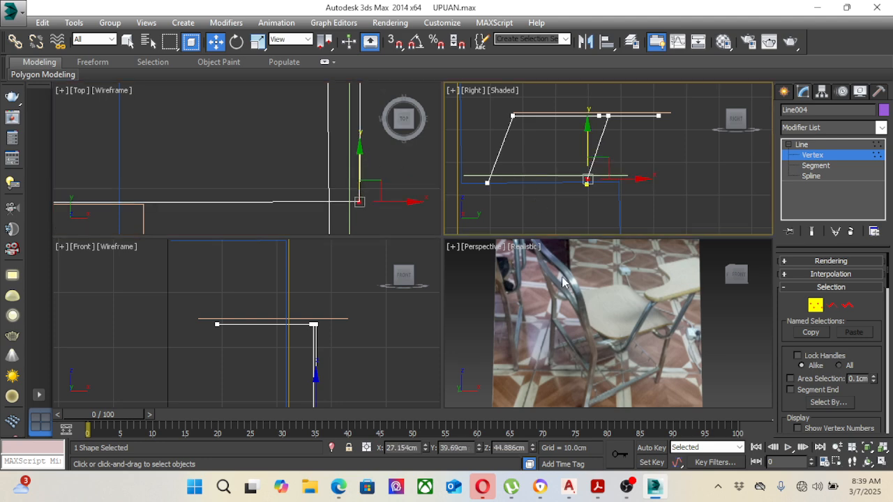
scroll(586, 300, "down", 6)
right_click(381, 320)
scroll(370, 326, "down", 5)
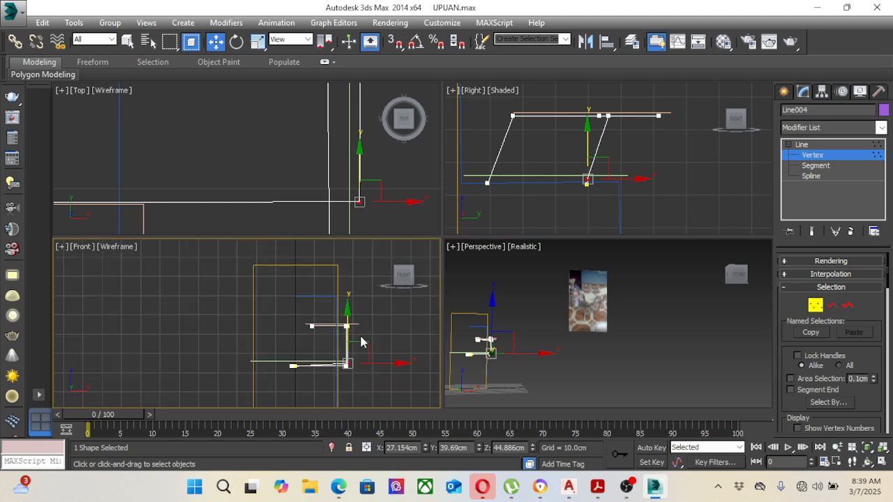
scroll(348, 354, "up", 7)
middle_click_drag(350, 341, 352, 308)
scroll(341, 340, "up", 4)
left_click_drag(330, 334, 385, 369)
left_click_drag(362, 340, 356, 347)
scroll(357, 347, "down", 4)
scroll(161, 351, "up", 4)
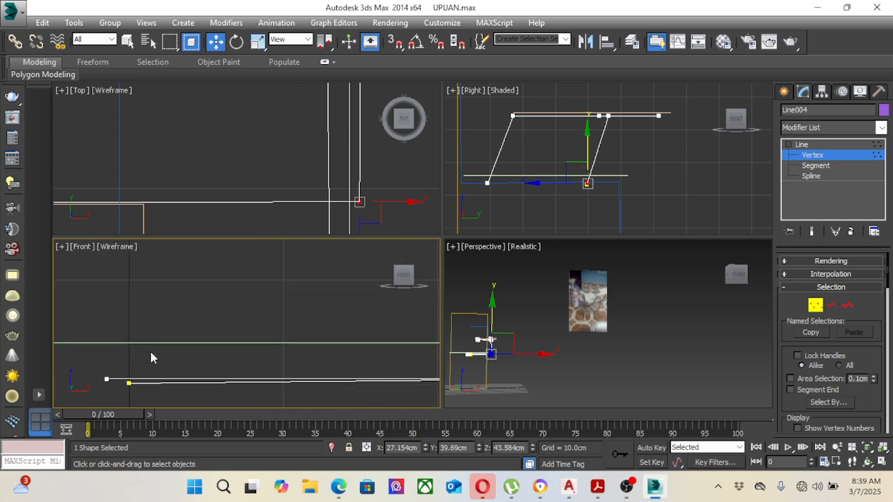
Step: Move the end vertex under the seat to X about -1.3 cm and Z about 43.6 cm in the Front view, matching the line's other end
middle_click_drag(140, 355, 218, 320)
scroll(192, 323, "up", 2)
left_click_drag(191, 323, 217, 368)
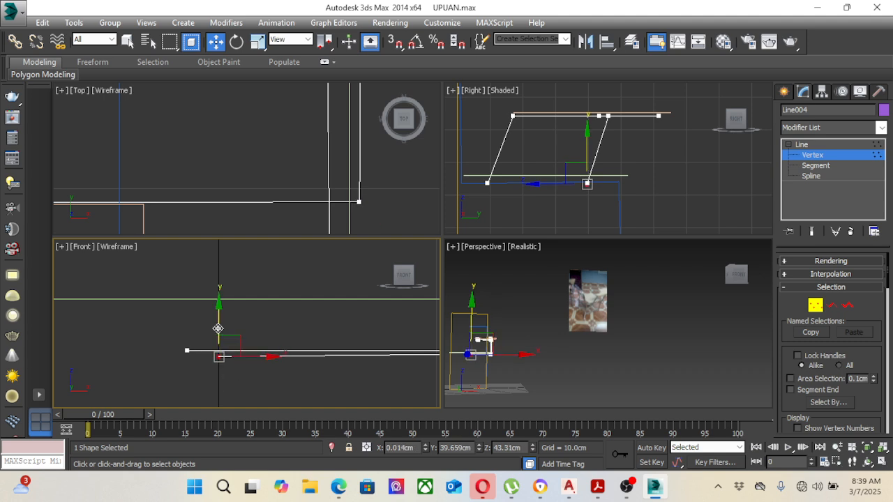
left_click_drag(214, 323, 233, 353)
scroll(220, 349, "down", 5)
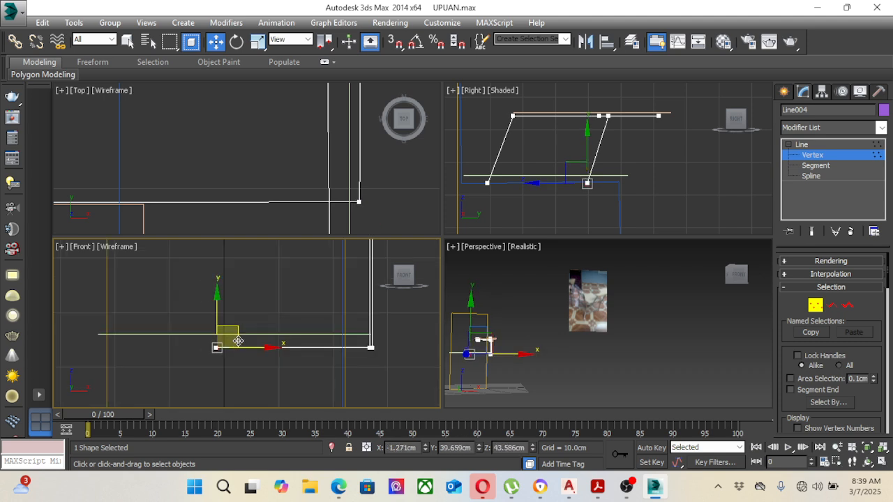
scroll(274, 324, "up", 3)
middle_click_drag(274, 324, 279, 328)
Step: Compare the support line with the reference photo, and leave vertex editing with the line deselected
middle_click(511, 340)
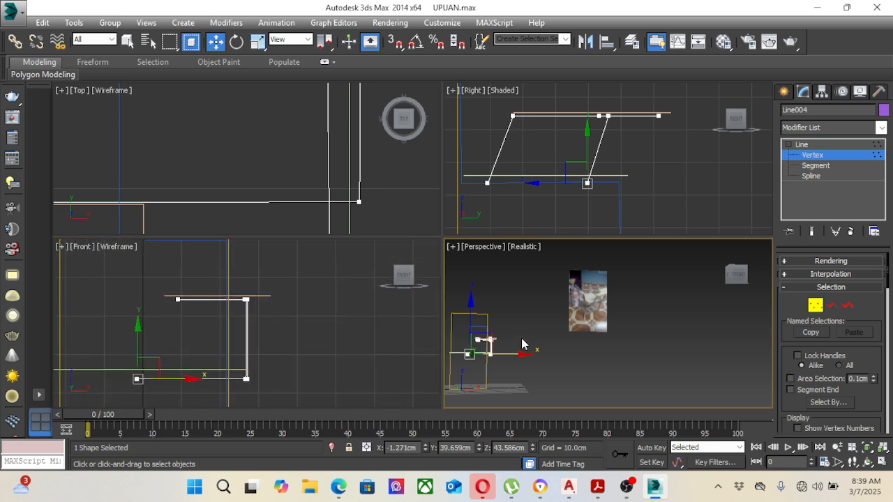
middle_click_drag(521, 340, 621, 338)
scroll(640, 332, "up", 6)
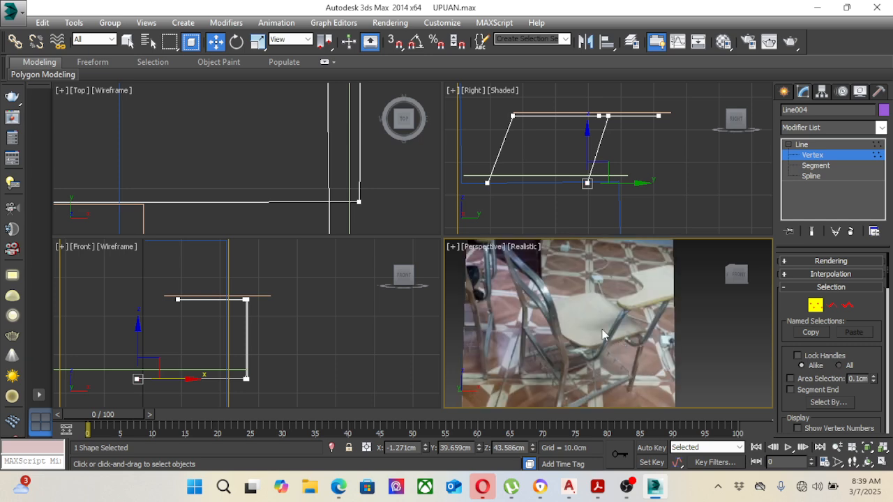
scroll(604, 335, "down", 3)
middle_click(681, 214)
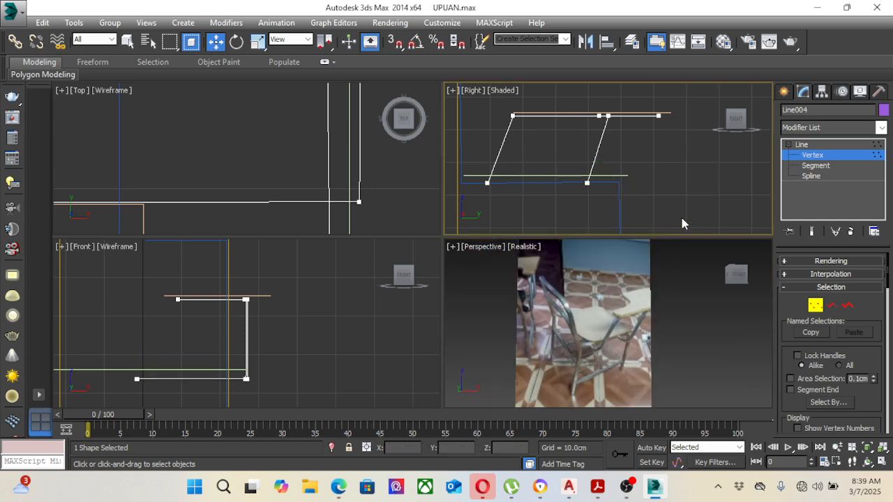
scroll(665, 193, "down", 8)
scroll(656, 169, "up", 2)
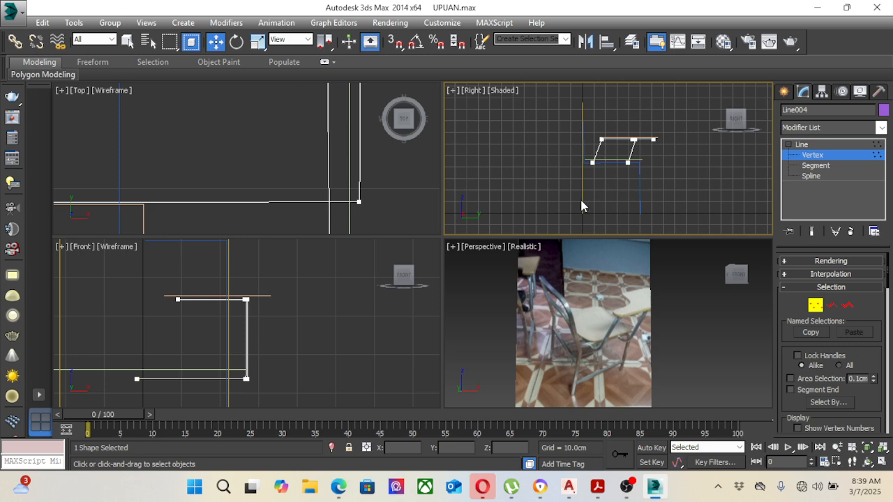
left_click(802, 145)
left_click(320, 319)
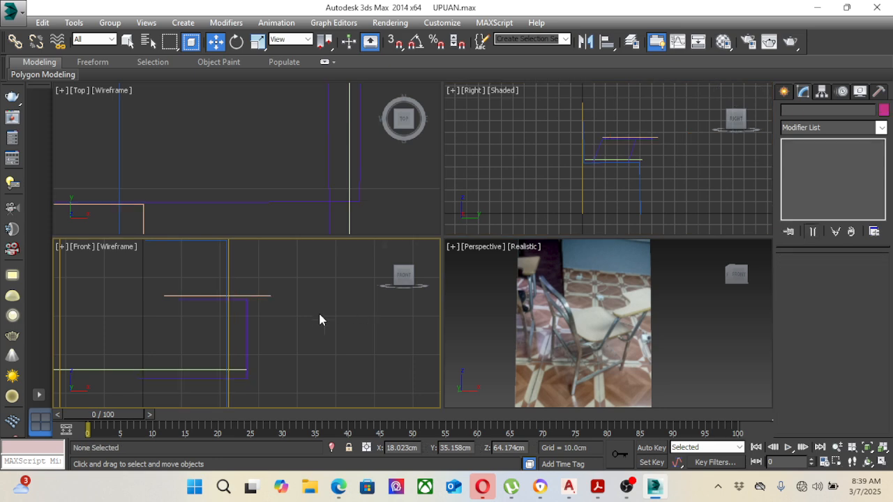
Step: Draw a horizontal line about 50.3 cm long between the rear frame and the front leg, below the seat in the Right view
scroll(315, 322, "down", 5)
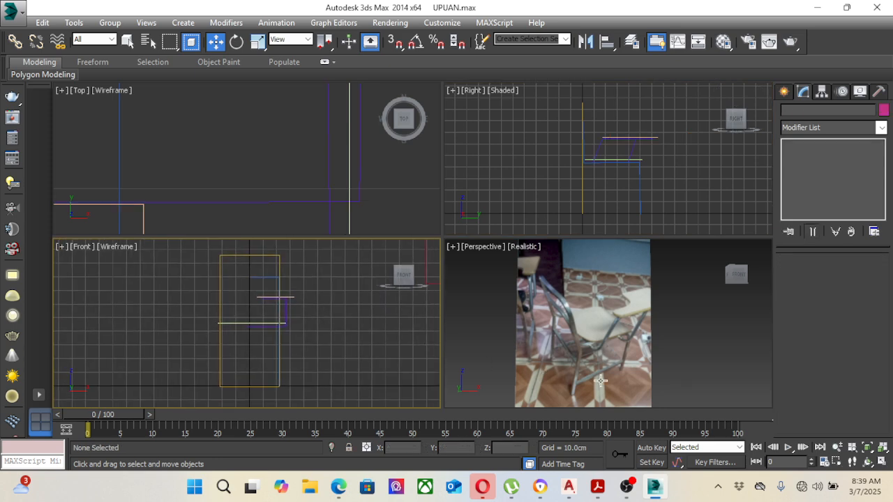
scroll(611, 374, "up", 3)
scroll(653, 330, "down", 3)
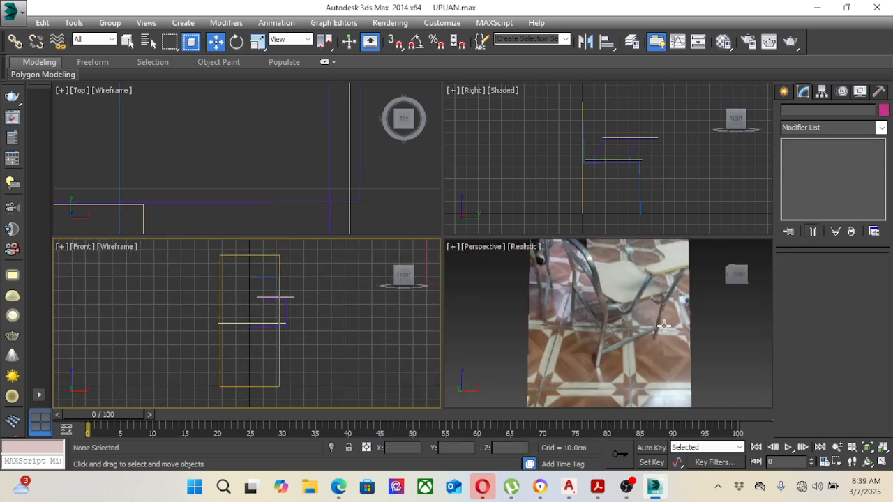
scroll(644, 197, "up", 4)
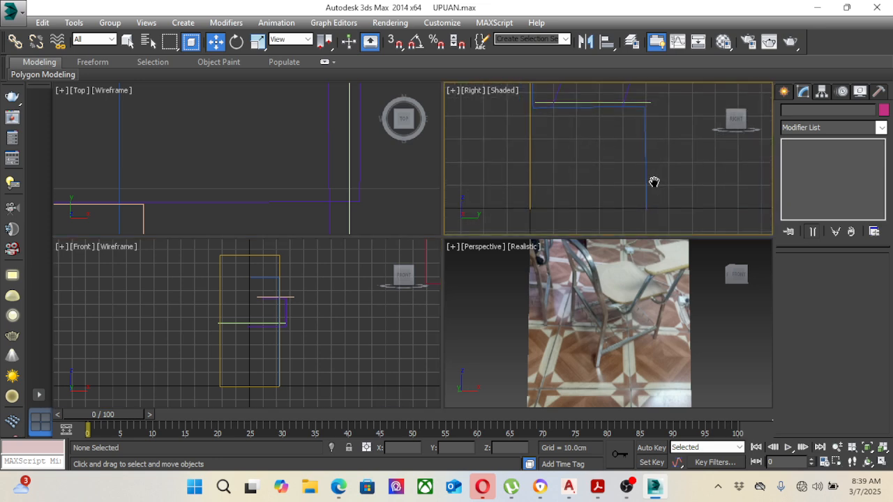
left_click(784, 92)
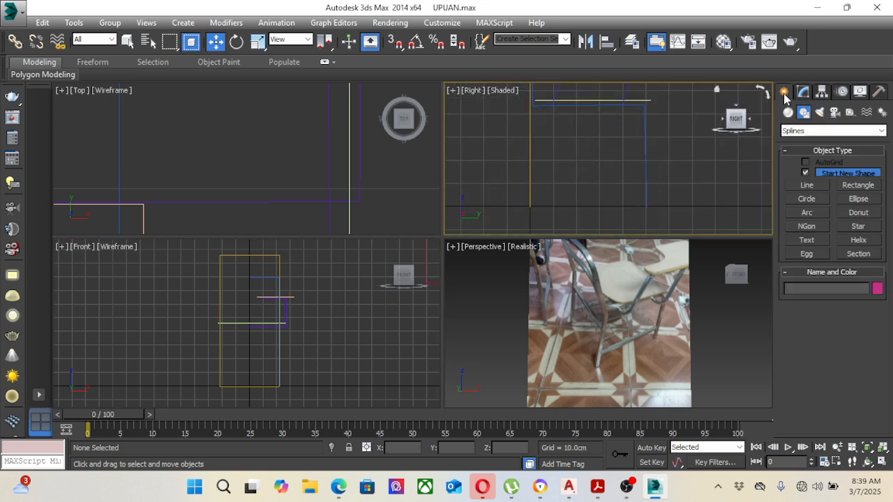
left_click(807, 185)
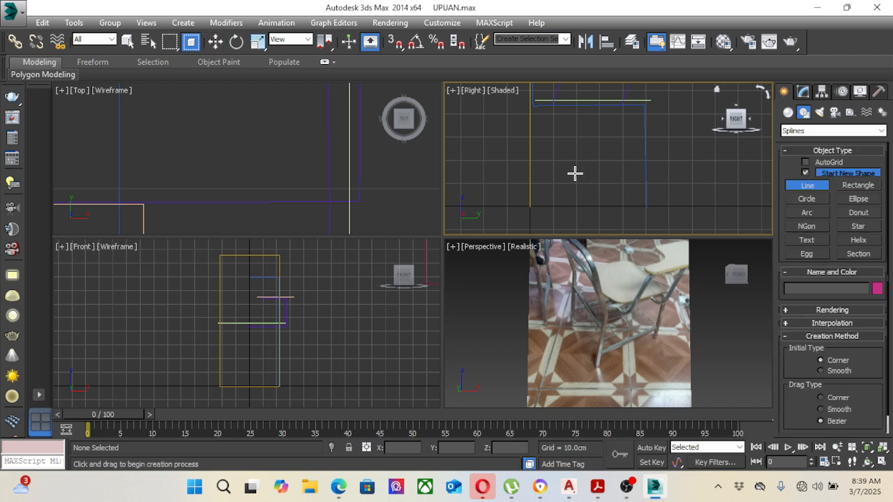
left_click(528, 173)
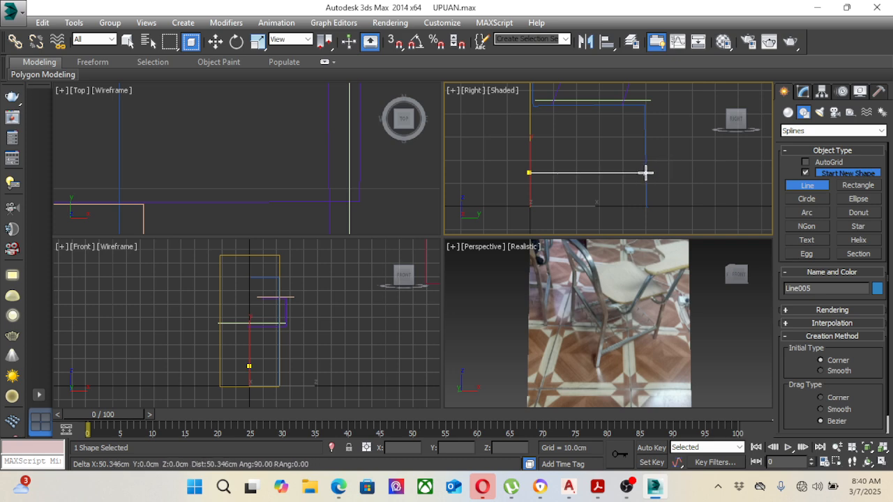
left_click(645, 173)
right_click(585, 168)
right_click(582, 167)
scroll(584, 167, "down", 3)
middle_click_drag(591, 144, 636, 173)
left_click(651, 167)
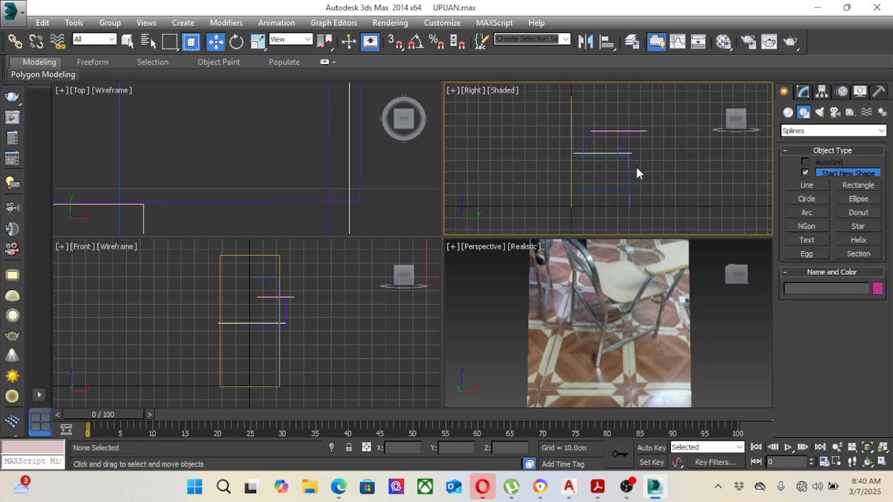
Step: Delete the bottom segment of the tall rear frame rectangle so its two legs end open at the floor
left_click(571, 115)
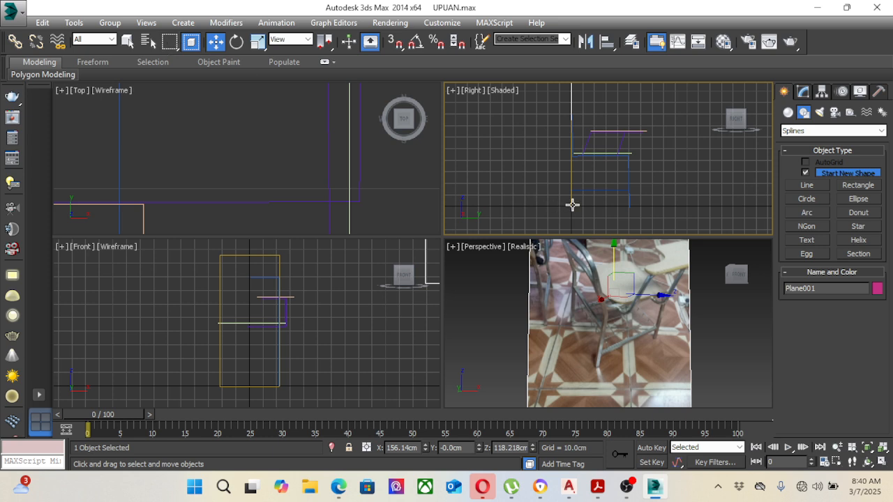
left_click(572, 205)
right_click(261, 347)
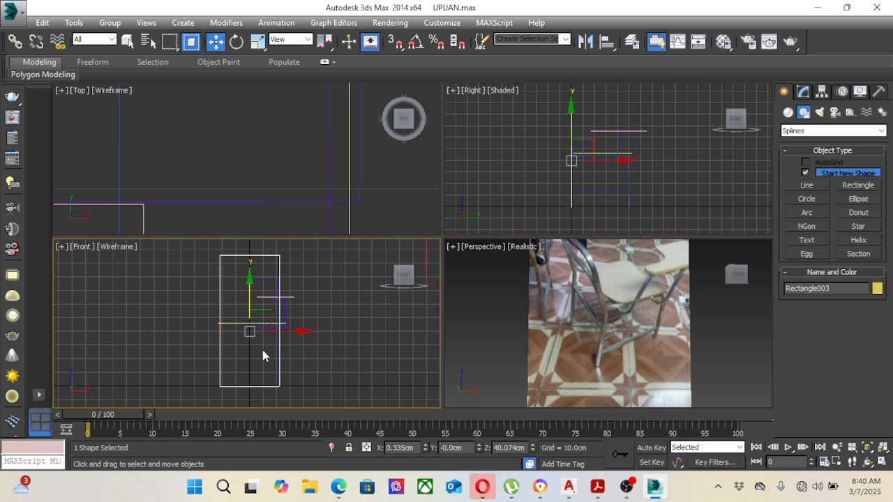
right_click(262, 305)
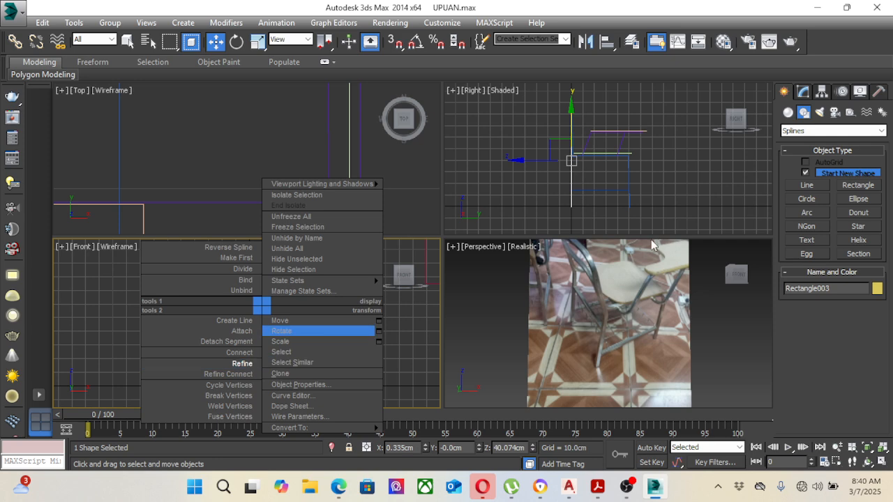
left_click(803, 92)
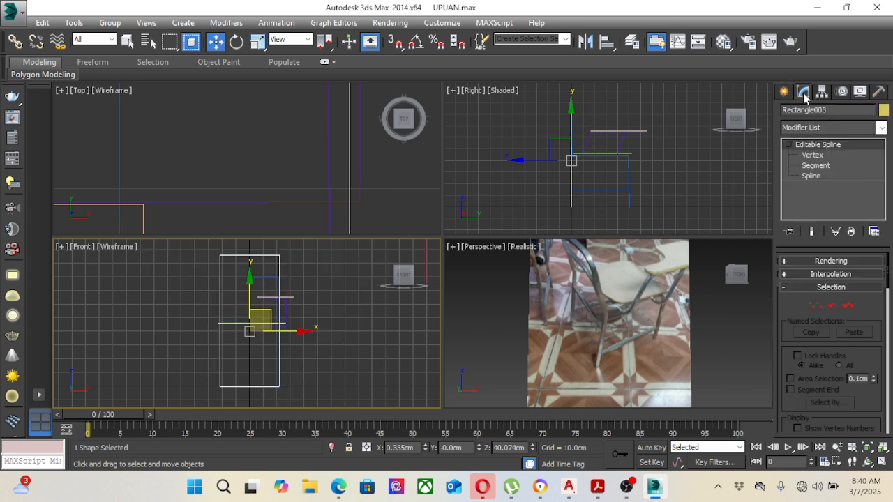
left_click(823, 169)
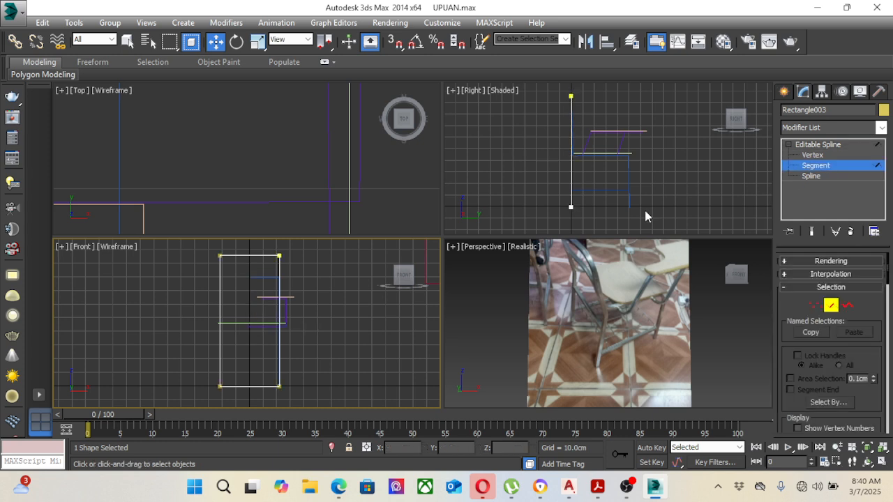
left_click(257, 387)
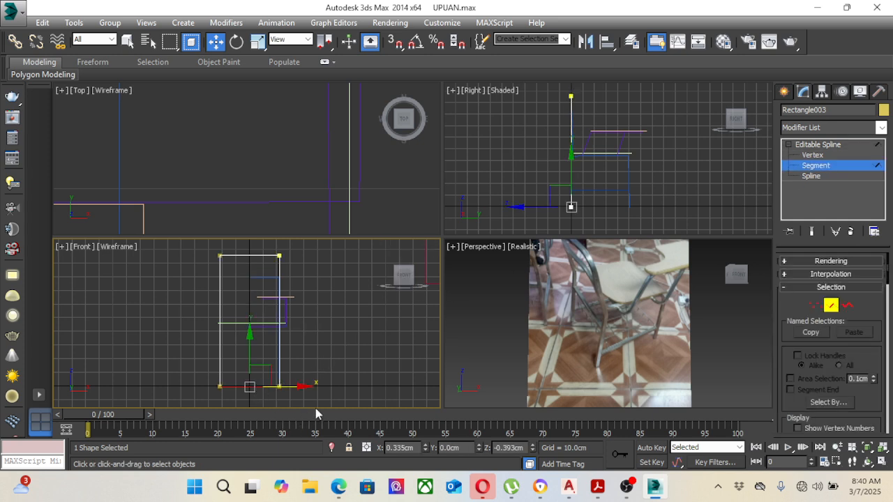
key("Delete")
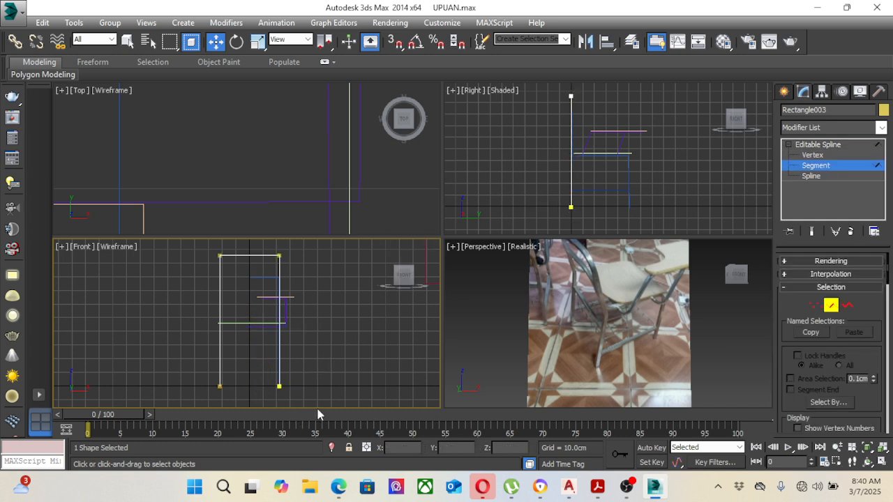
Step: Fillet the two top corner vertices of the rear frame in the Front view to round the backrest corners
middle_click_drag(319, 356, 314, 331)
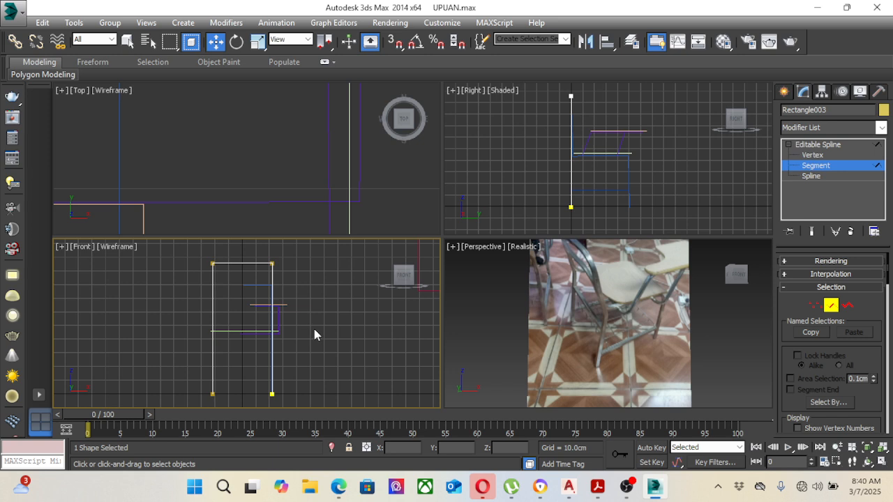
left_click(812, 155)
middle_click_drag(340, 275, 342, 277)
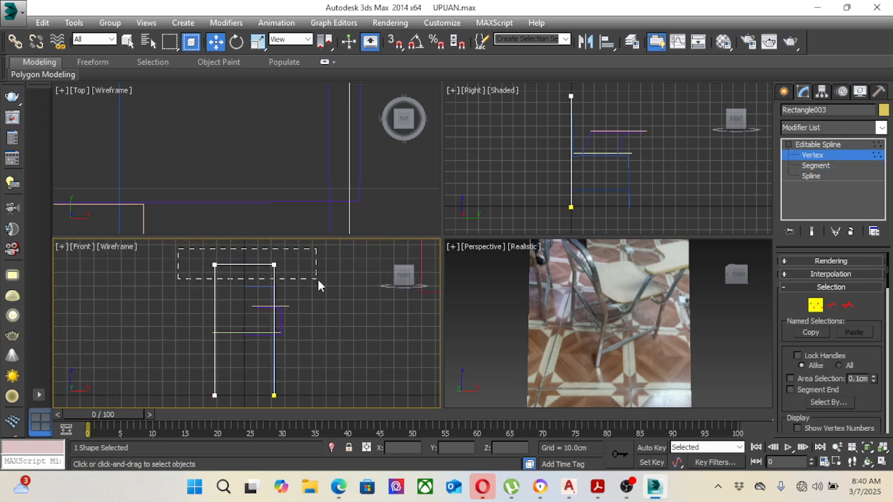
left_click_drag(318, 282, 318, 282)
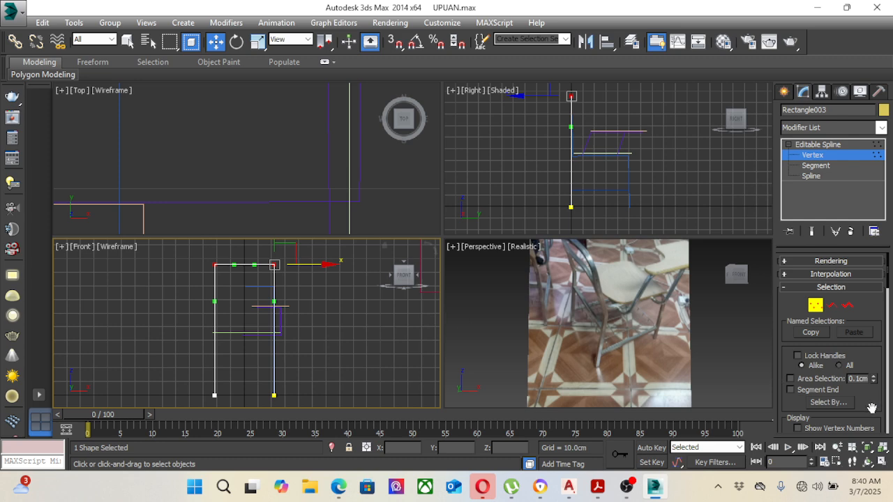
scroll(872, 408, "down", 5)
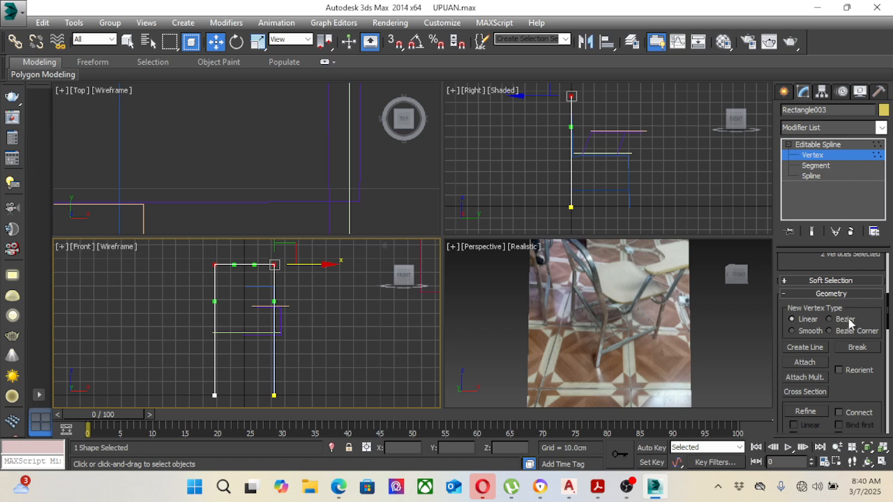
scroll(850, 388, "down", 5)
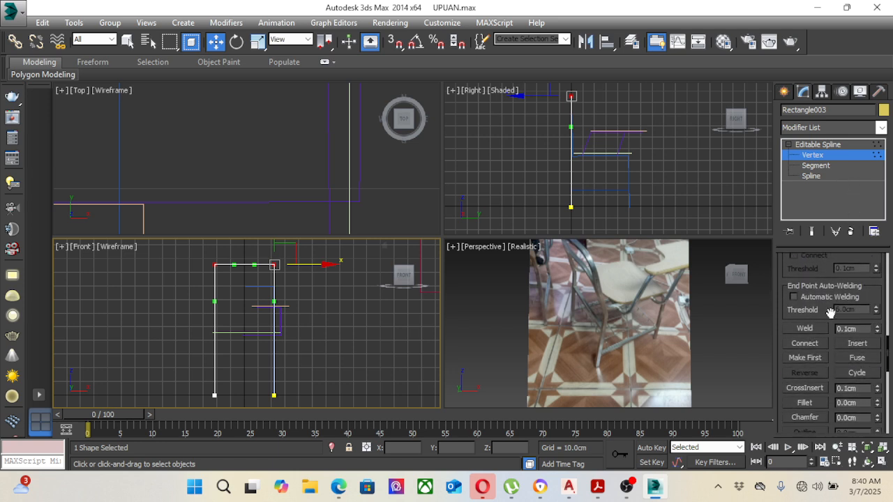
left_click_drag(878, 404, 880, 397)
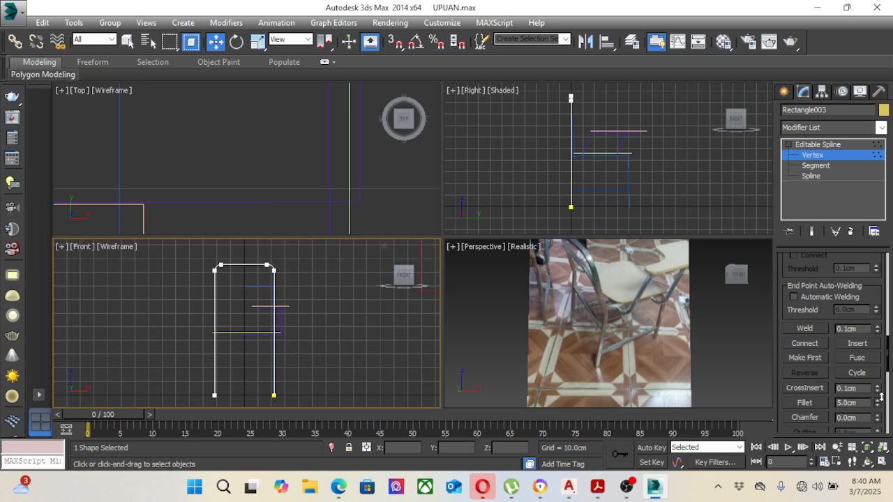
scroll(346, 323, "down", 3)
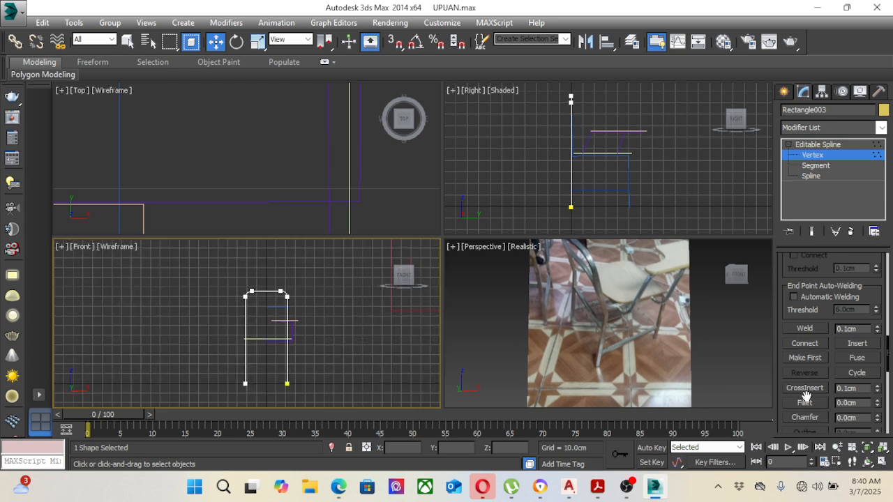
Step: Refine the rear frame with a new vertex on each leg where the seat line crosses it in the Front view
middle_click_drag(304, 290, 284, 281)
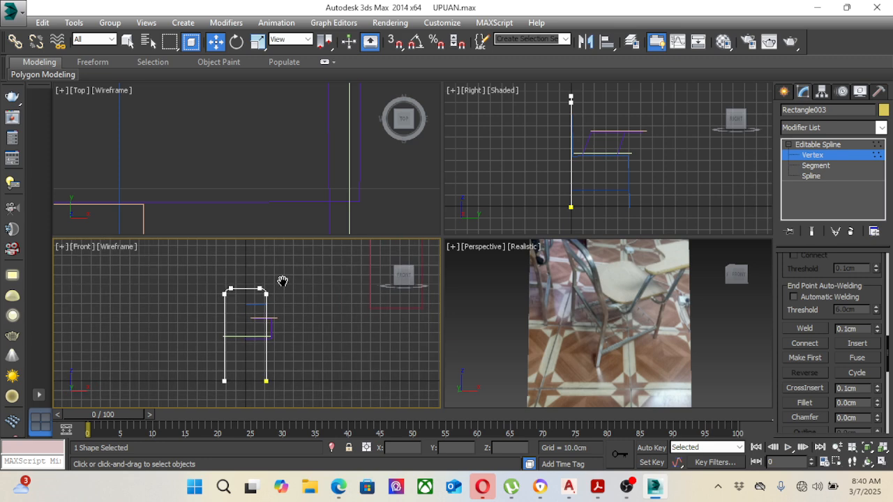
middle_click(548, 183)
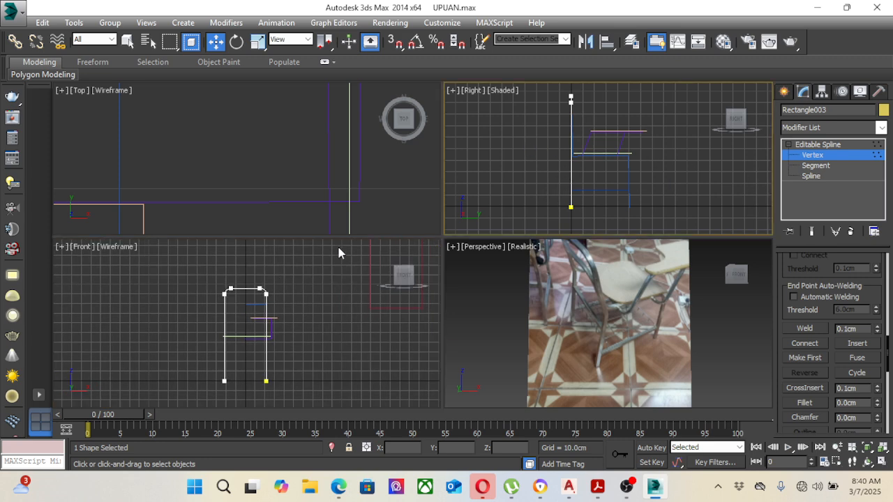
middle_click(291, 320)
right_click(248, 321)
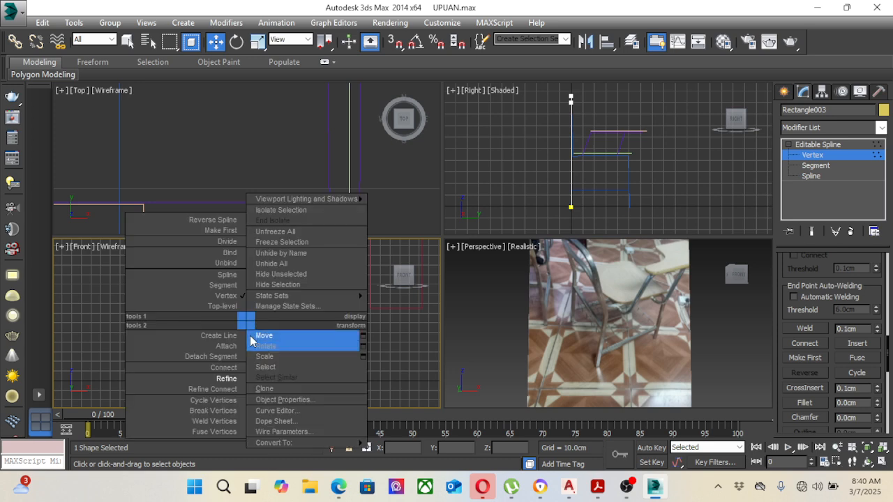
left_click(233, 377)
scroll(264, 341, "up", 3)
middle_click_drag(262, 340, 316, 320)
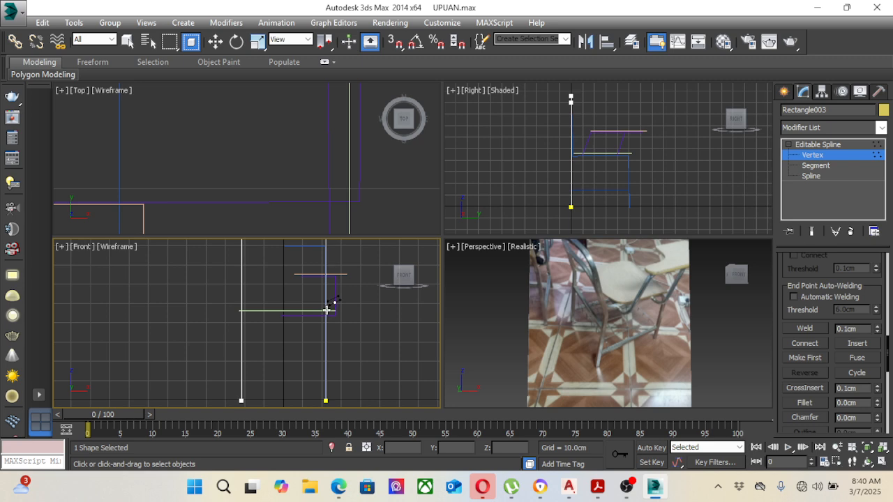
left_click(326, 311)
left_click(242, 311)
right_click(305, 304)
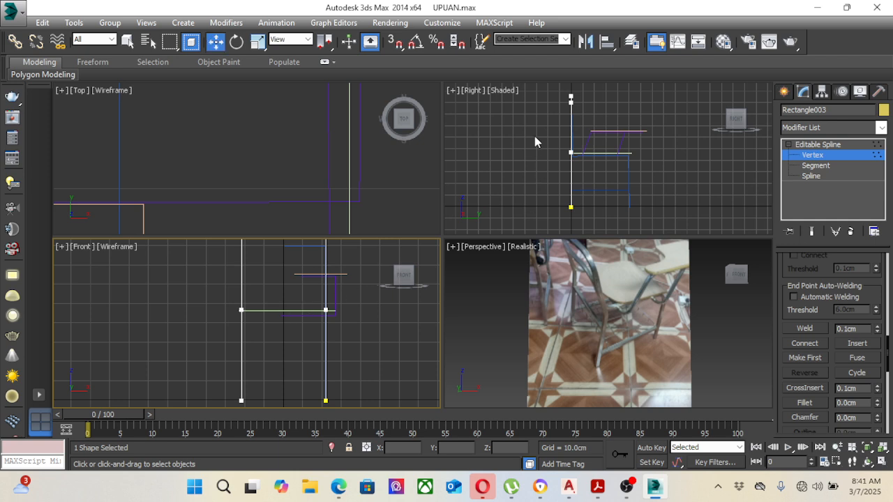
Step: Move the rear frame's bottom end vertices slightly backward in the Right view so the legs slant away from the seat
left_click(301, 166)
scroll(282, 164, "down", 8)
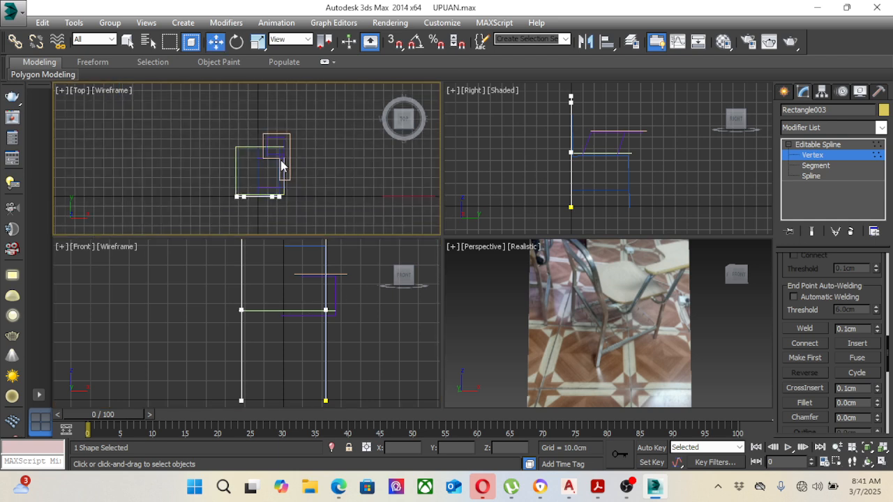
scroll(281, 165, "up", 5)
left_click(305, 286)
left_click_drag(338, 328, 341, 330)
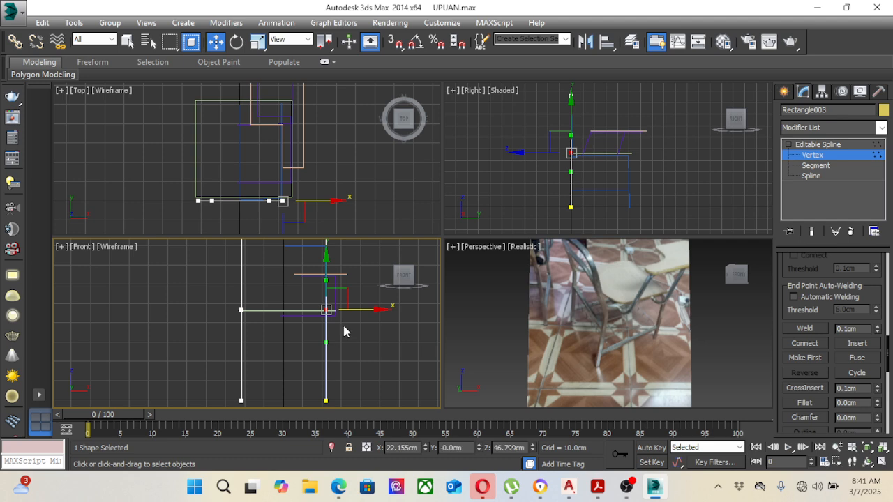
scroll(341, 326, "up", 2)
right_click(487, 177)
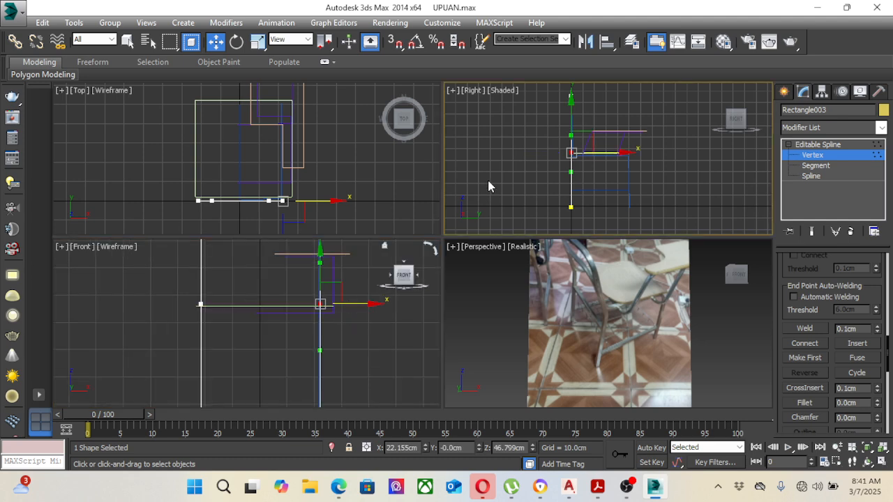
left_click_drag(541, 190, 603, 209)
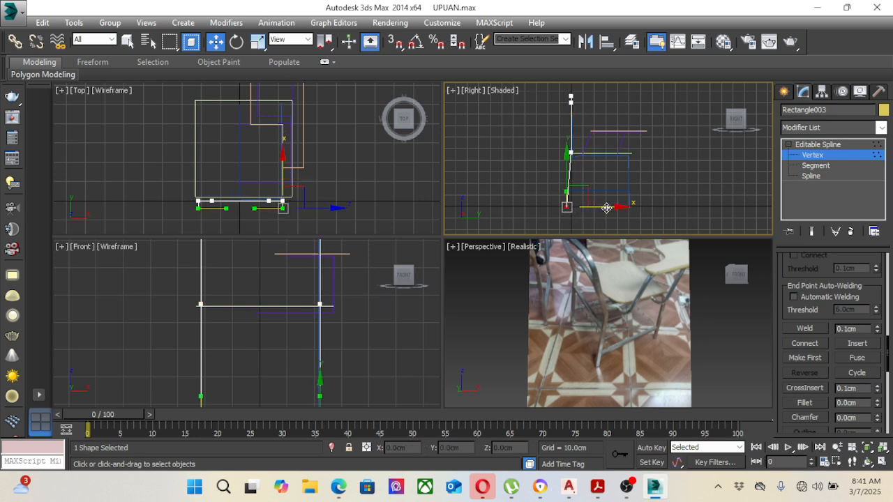
Step: Move the rear frame's upper vertices backward in the Right view so the backrest leans away from the seat
middle_click_drag(609, 161, 606, 188)
scroll(564, 137, "up", 3)
left_click_drag(550, 94, 594, 122)
left_click(581, 120)
scroll(566, 110, "up", 4)
left_click_drag(525, 128, 575, 132)
scroll(551, 129, "up", 5)
scroll(574, 171, "down", 4)
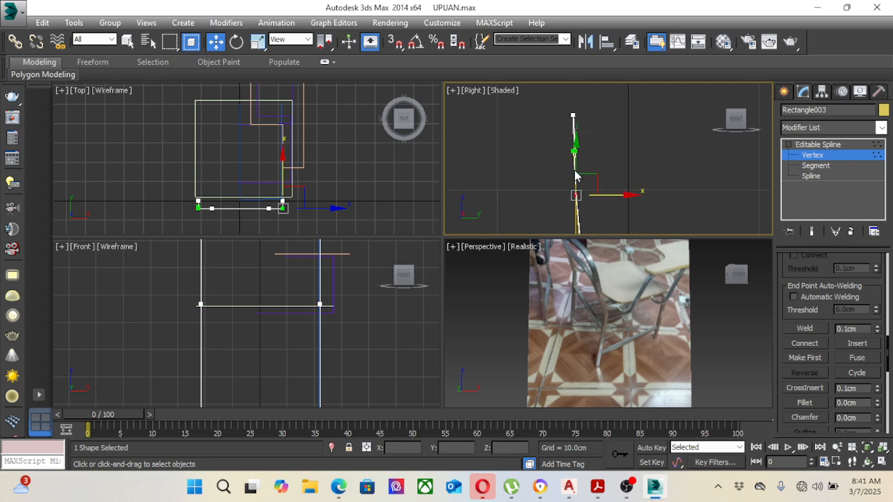
Step: Align the rear frame's topmost vertices with the slanted backrest in the Right view, and leave vertex editing with the frame deselected
middle_click_drag(588, 135, 583, 151)
scroll(578, 146, "up", 4)
left_click_drag(536, 103, 585, 119)
scroll(586, 148, "down", 6)
middle_click_drag(607, 164, 577, 121)
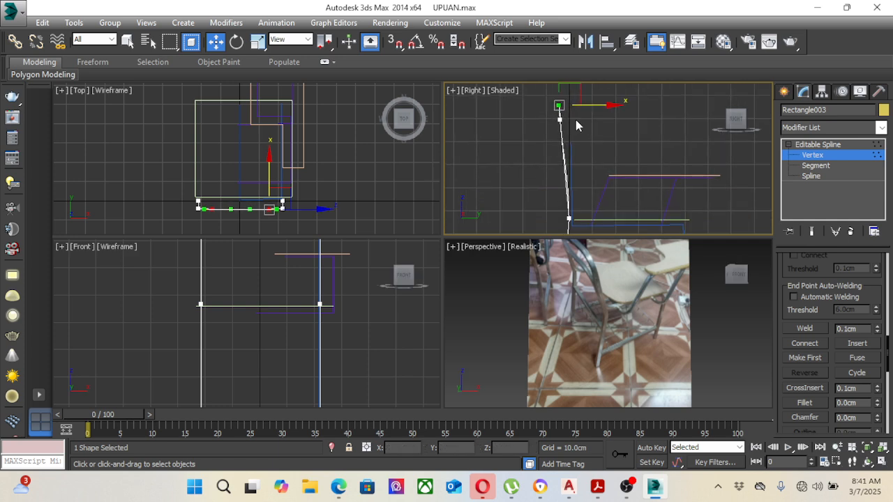
scroll(577, 144, "down", 3)
middle_click_drag(597, 177, 588, 142)
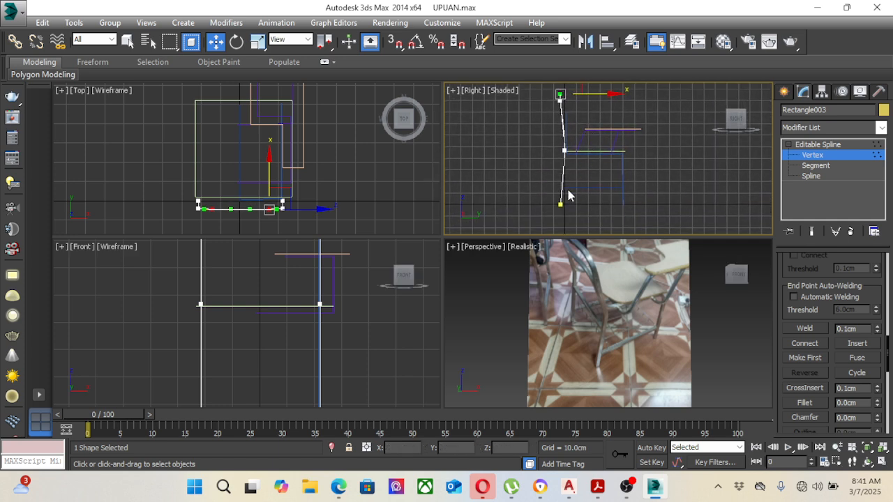
middle_click_drag(649, 129, 618, 174)
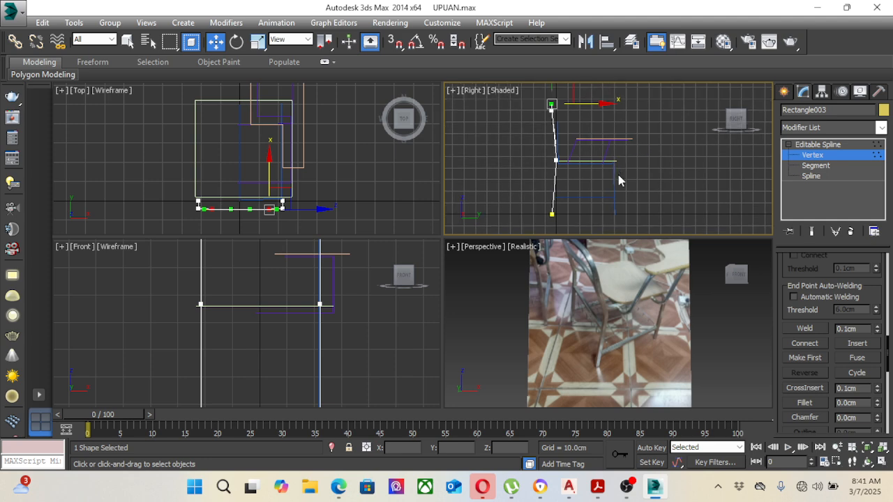
left_click(809, 154)
left_click(709, 174)
Step: Fillet the side frame line's front corner vertex, where the seat rail meets the front leg, in the Right view
scroll(669, 177, "up", 5)
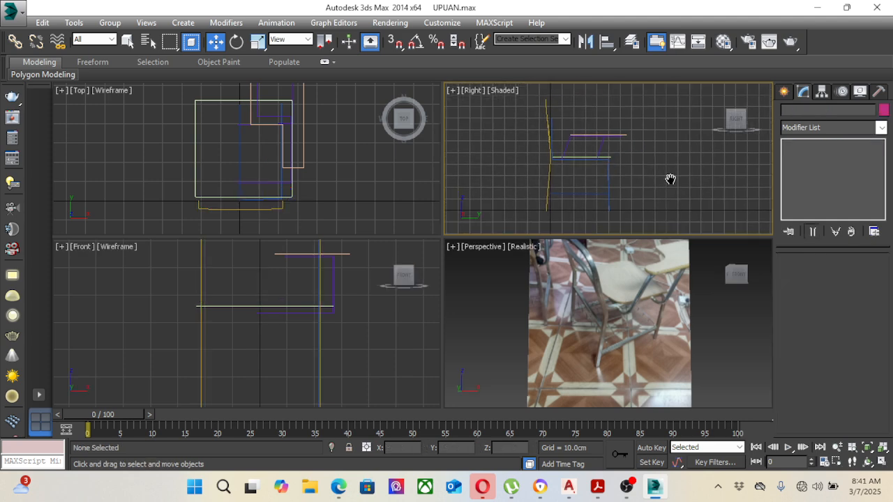
left_click(570, 158)
middle_click_drag(570, 157, 623, 169)
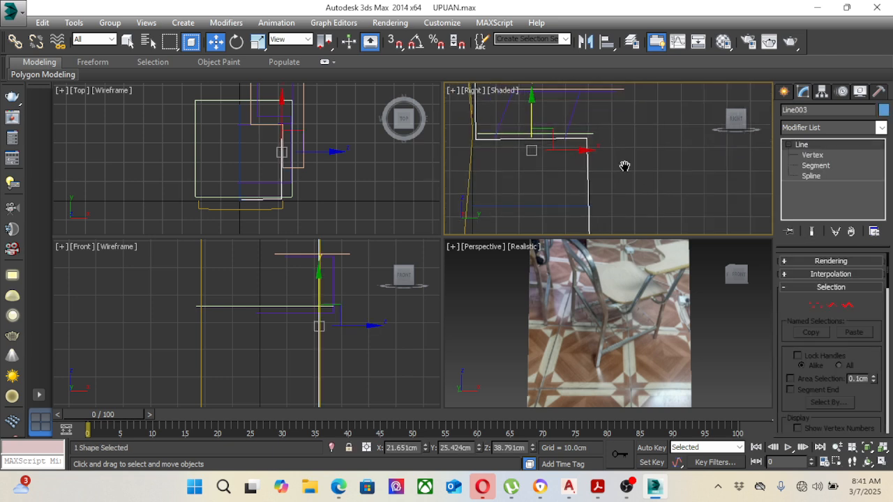
left_click(812, 156)
left_click_drag(594, 135, 648, 170)
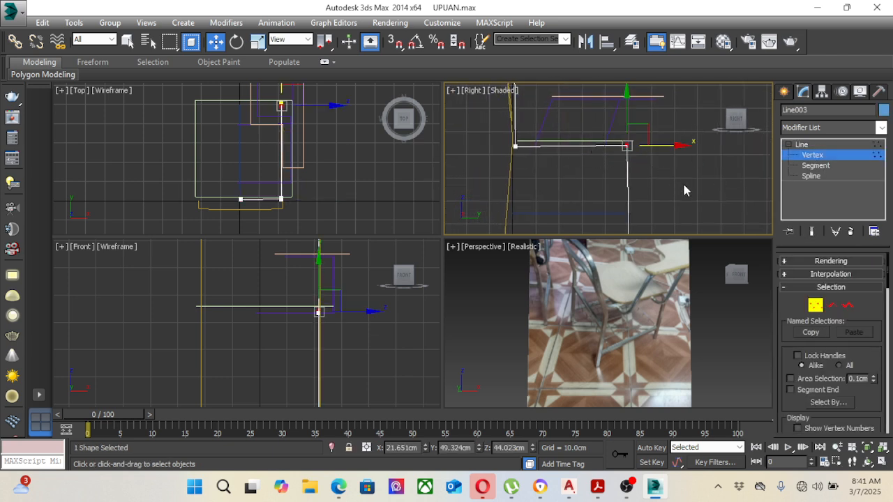
scroll(781, 377, "down", 5)
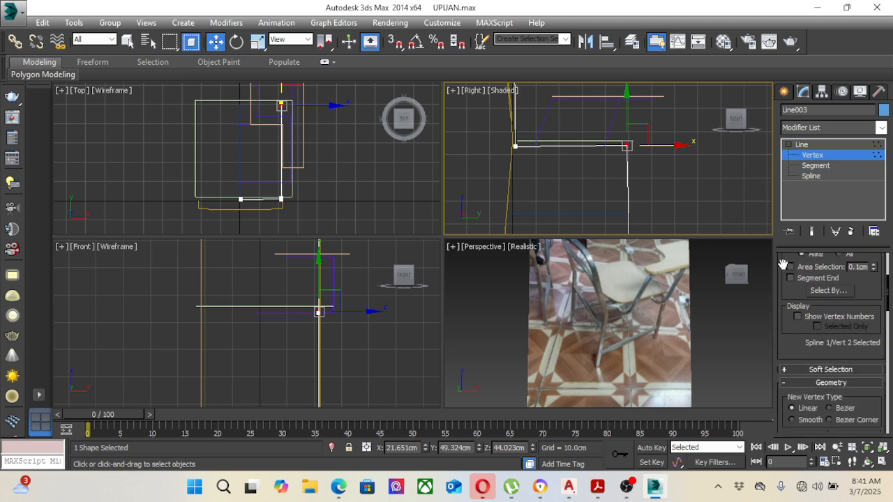
scroll(841, 359, "down", 4)
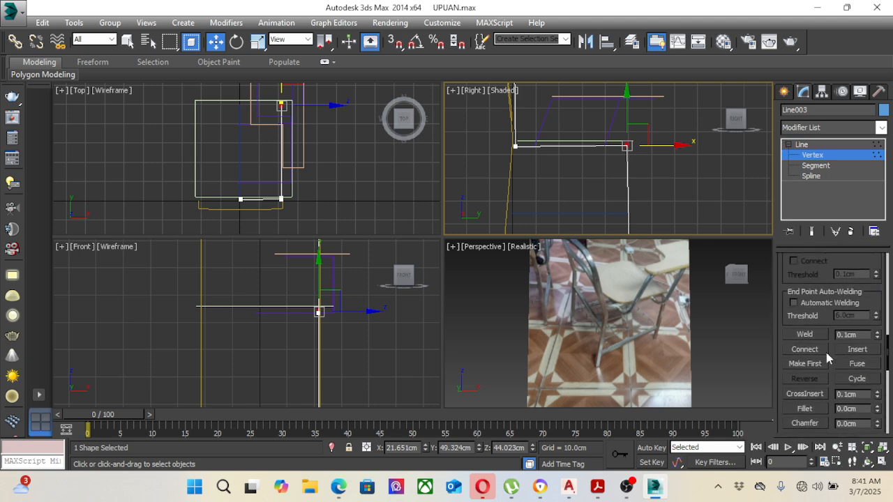
left_click_drag(878, 412, 878, 403)
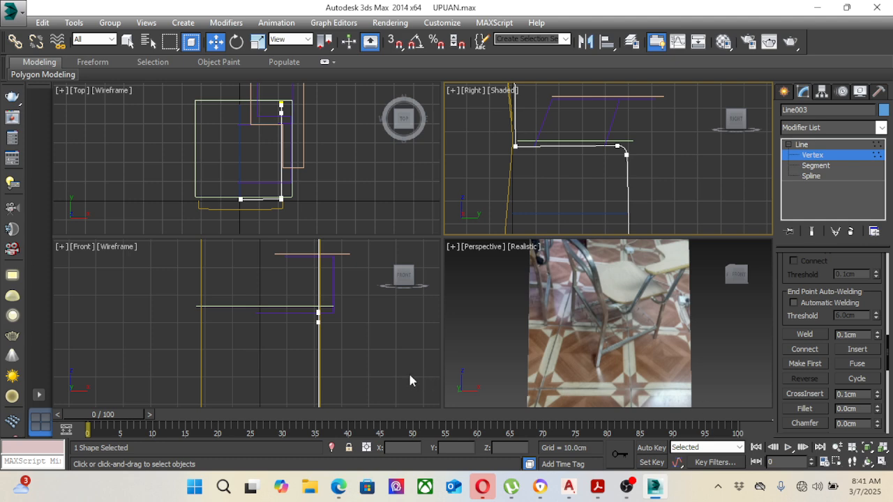
Step: Fillet the side frame line's rear corner vertex, where the backrest upright meets the seat rail, in the Right view
left_click(394, 344)
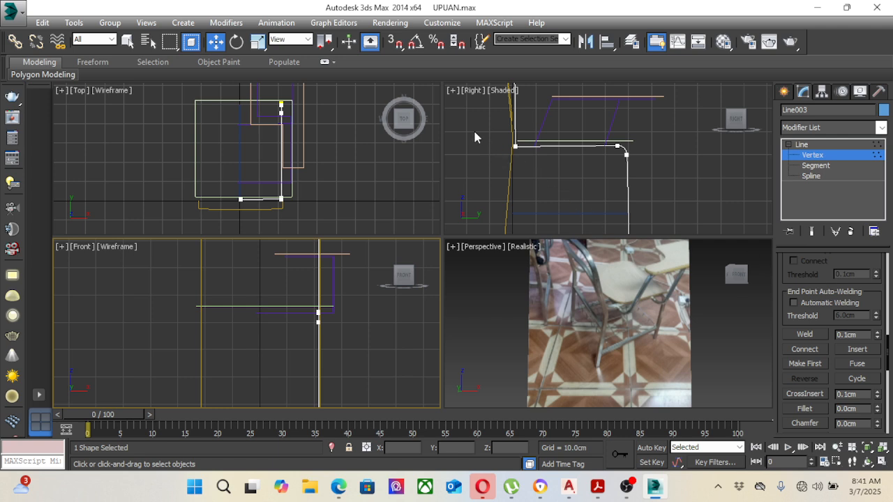
left_click_drag(507, 139, 536, 191)
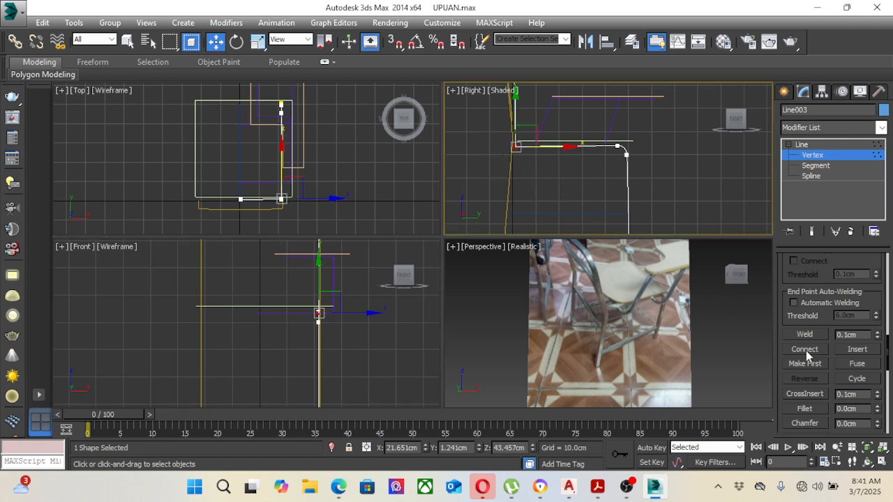
left_click_drag(878, 412, 878, 403)
Step: Fillet the side frame line's top corner vertex in the Front view, and leave vertex editing with the line deselected
middle_click_drag(382, 350, 377, 398)
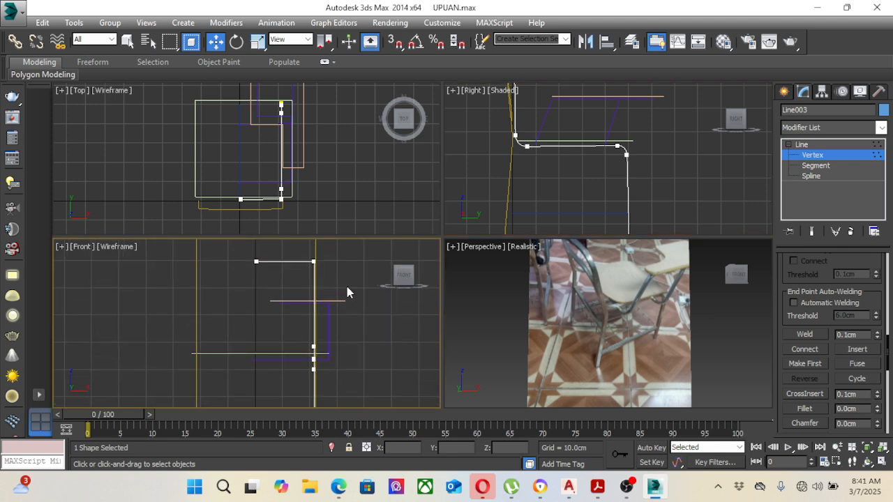
middle_click_drag(346, 287, 351, 321)
left_click_drag(301, 280, 348, 333)
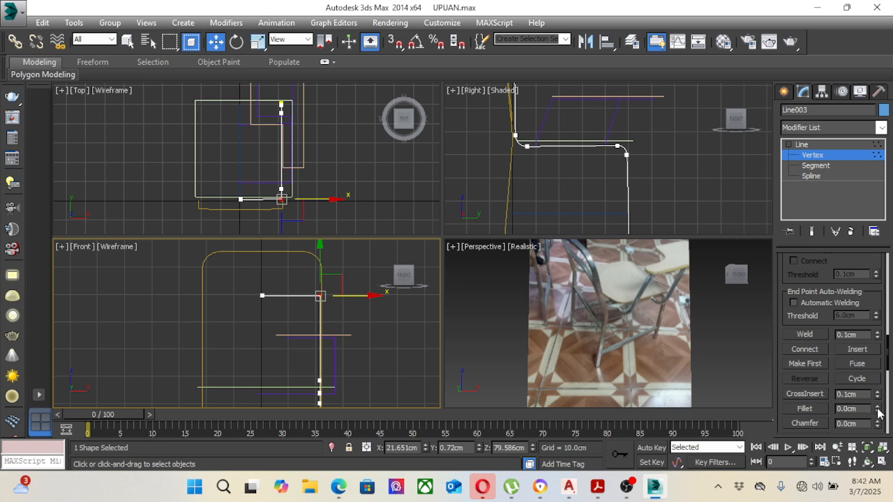
left_click_drag(879, 414, 877, 405)
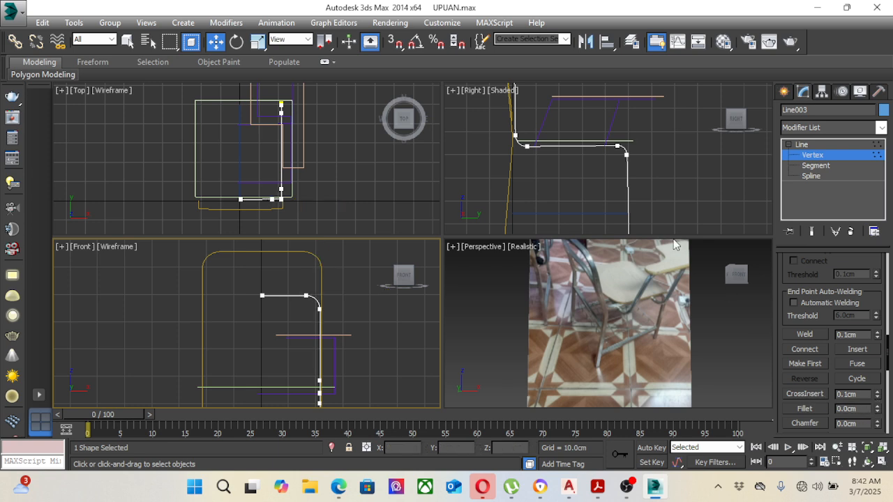
middle_click_drag(598, 212, 607, 167)
scroll(576, 229, "down", 4)
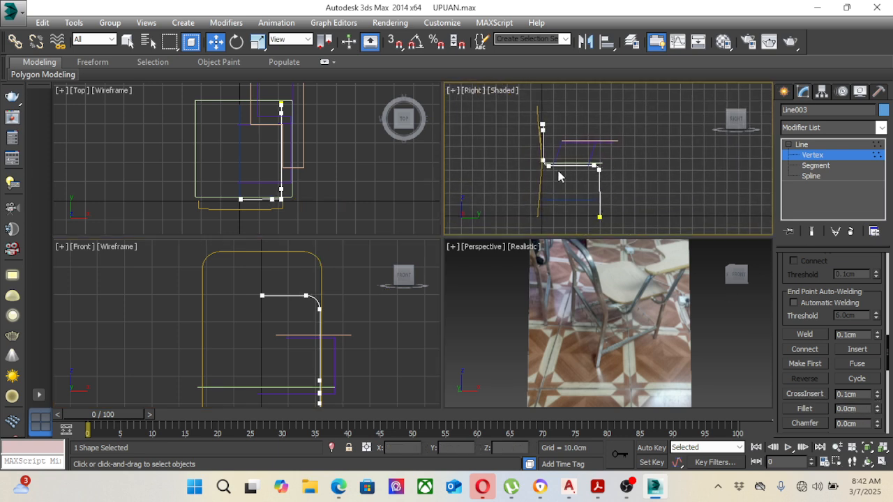
left_click(811, 159)
left_click(719, 307)
scroll(357, 318, "down", 4)
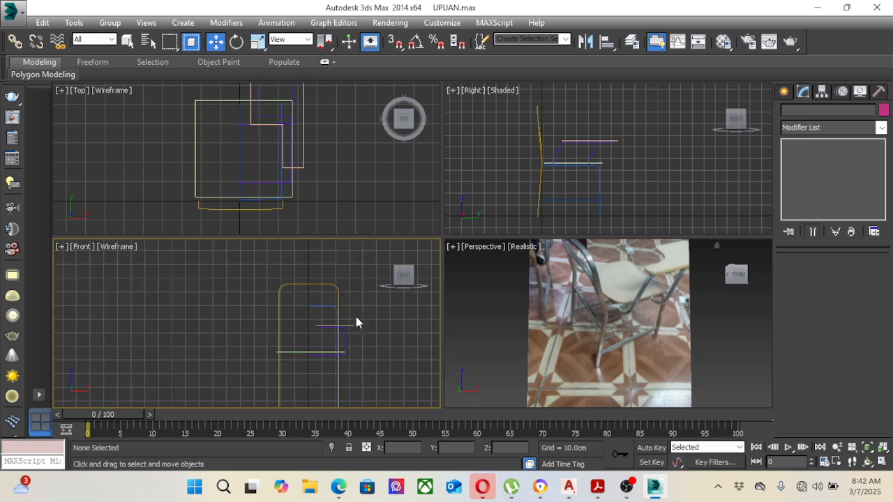
Step: Enable the side frame line in the renderer and viewport with a rectangular section 2 cm in length
scroll(357, 307, "up", 3)
left_click(318, 272)
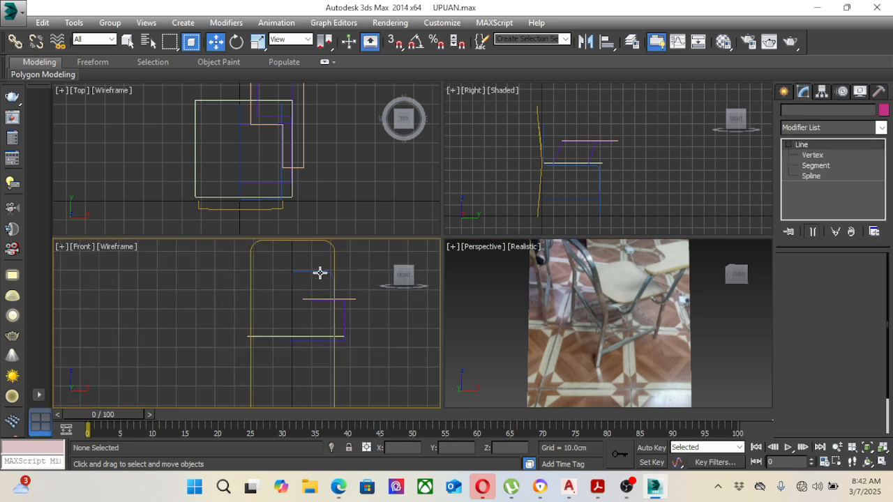
right_click(591, 313)
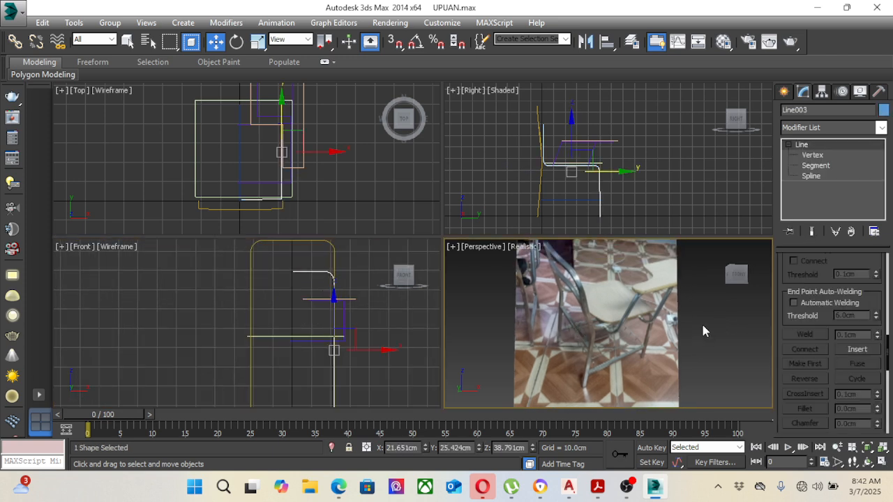
scroll(858, 299, "up", 4)
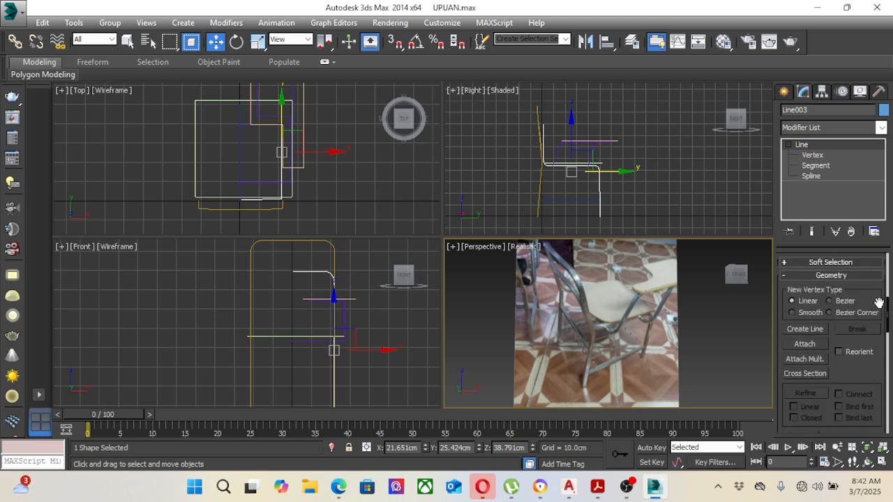
scroll(878, 302, "up", 5)
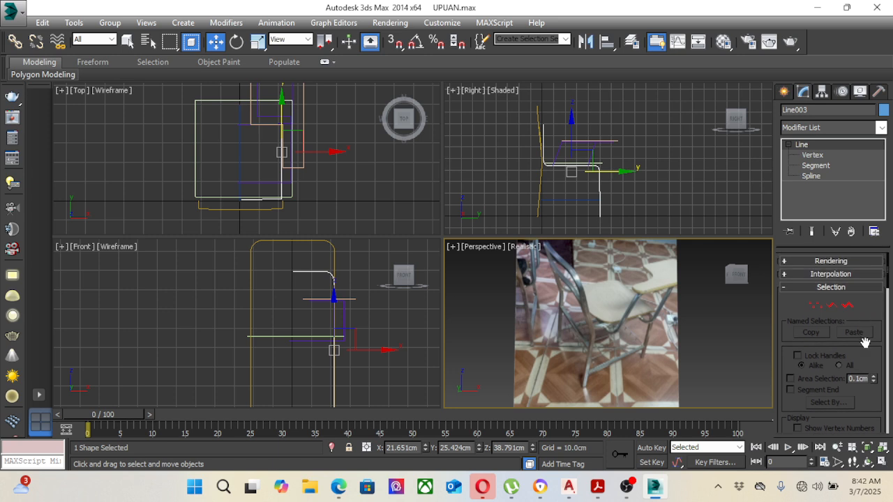
left_click(818, 262)
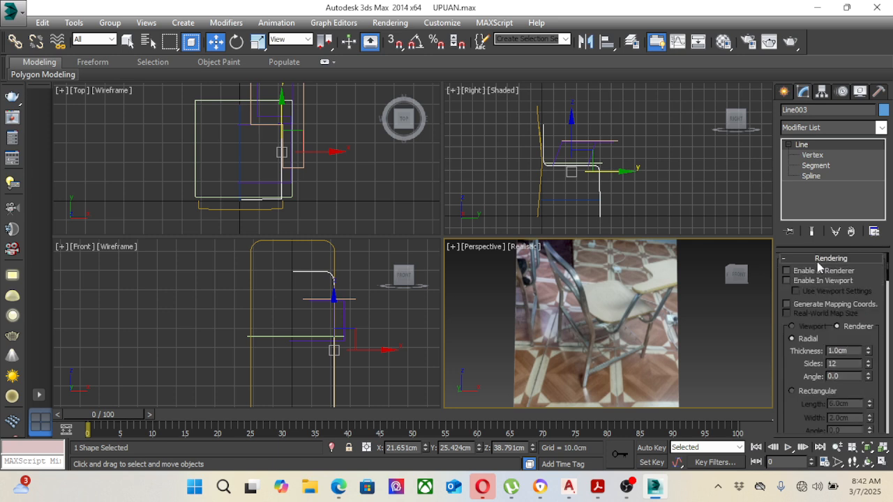
left_click(787, 280)
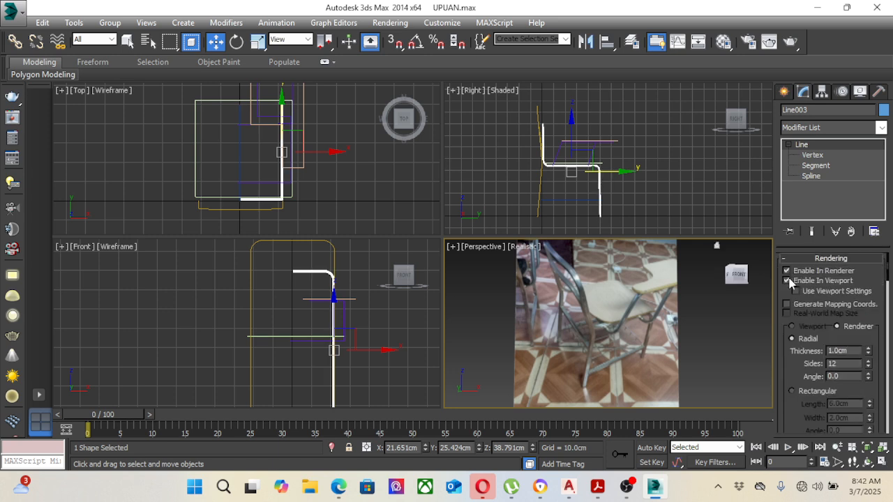
left_click(791, 392)
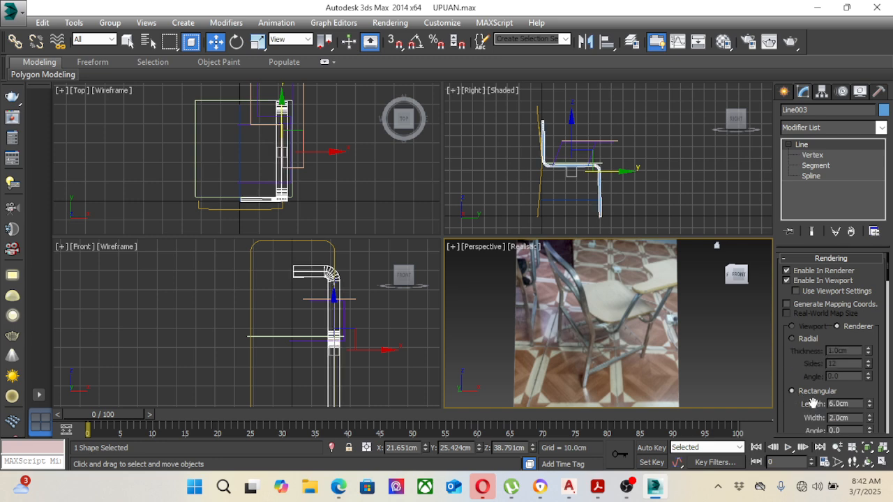
left_click_drag(850, 404, 817, 406)
type("2")
key("Return")
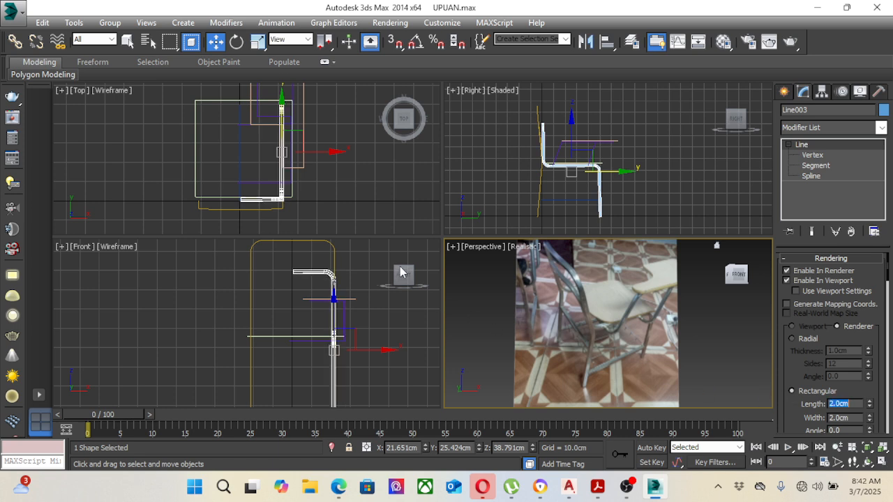
Step: Set the side frame's rectangular section to 1.5 cm length and 1.5 cm width
left_click(378, 311)
middle_click_drag(376, 321, 365, 321)
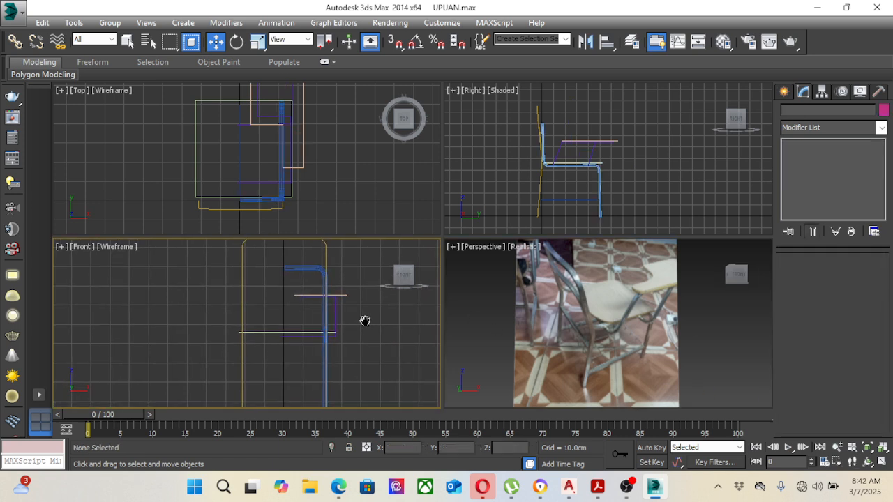
left_click(302, 266)
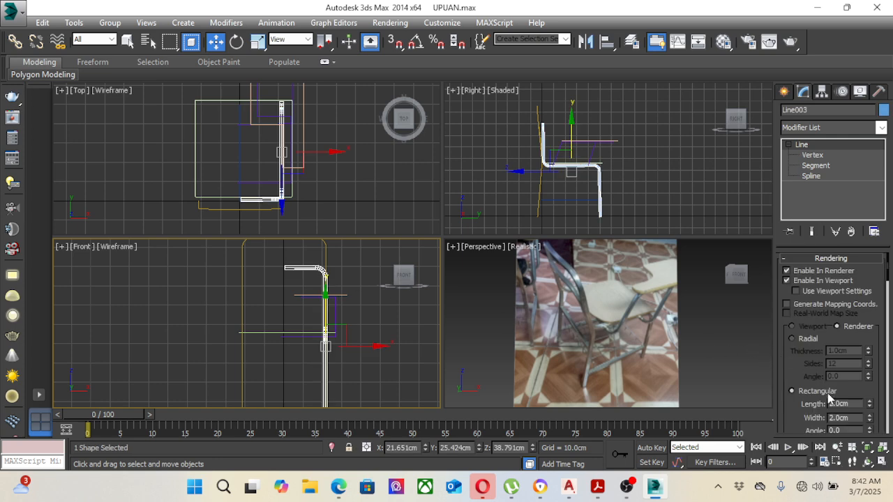
left_click_drag(851, 404, 805, 409)
key("Return")
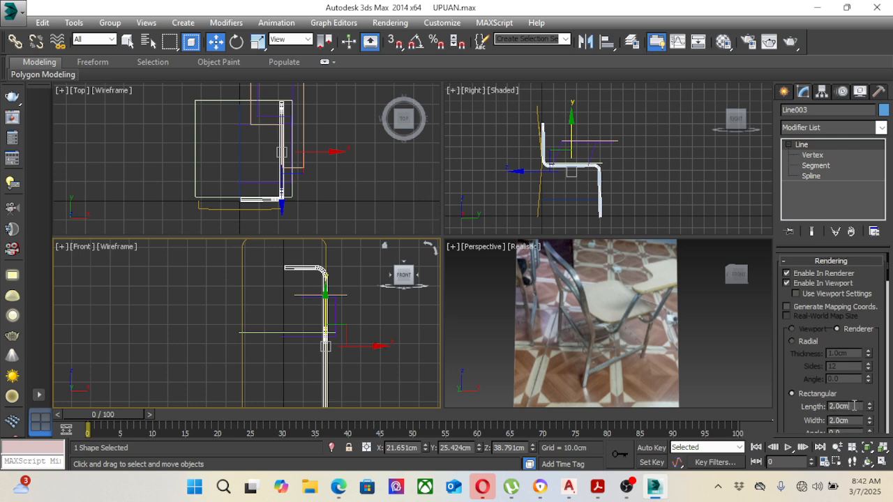
double_click(841, 404)
type("1.5")
key("Tab")
type("1")
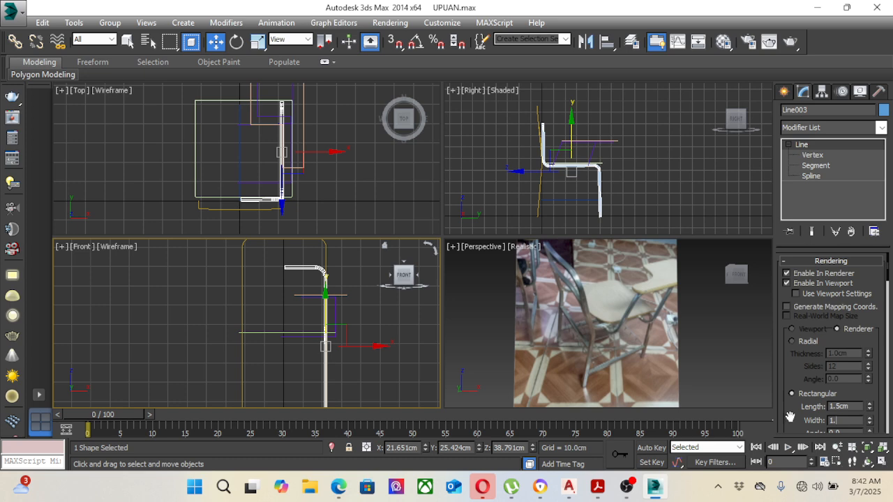
key("Return")
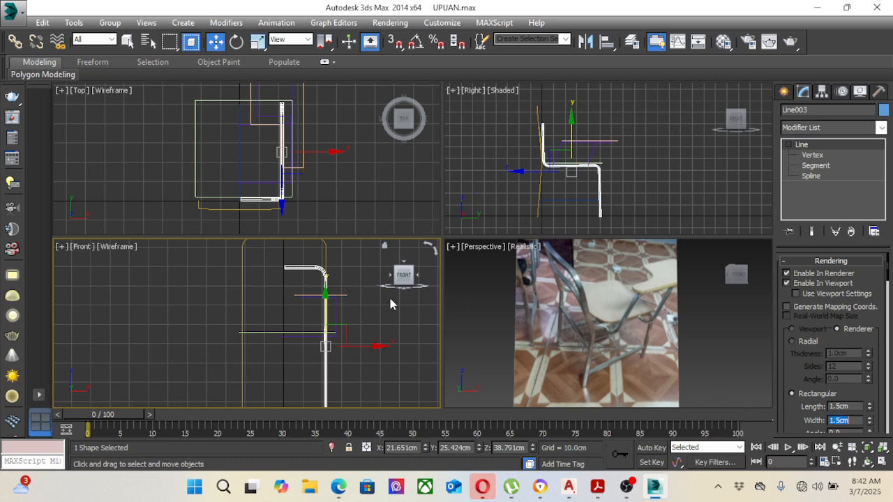
Step: Set the side frame's rectangular section to 1.6 cm length and 1.6 cm width, and deselect the frame
left_click(372, 305)
scroll(319, 269, "up", 3)
left_click(283, 256)
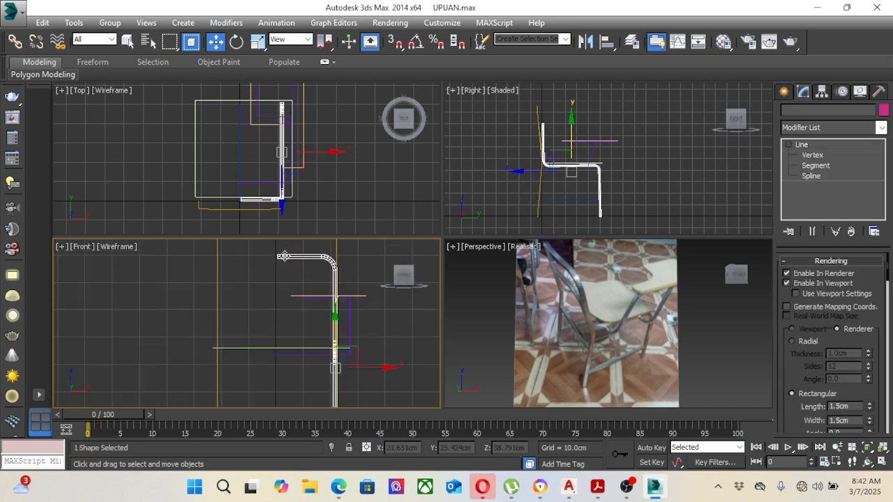
scroll(323, 293, "down", 2)
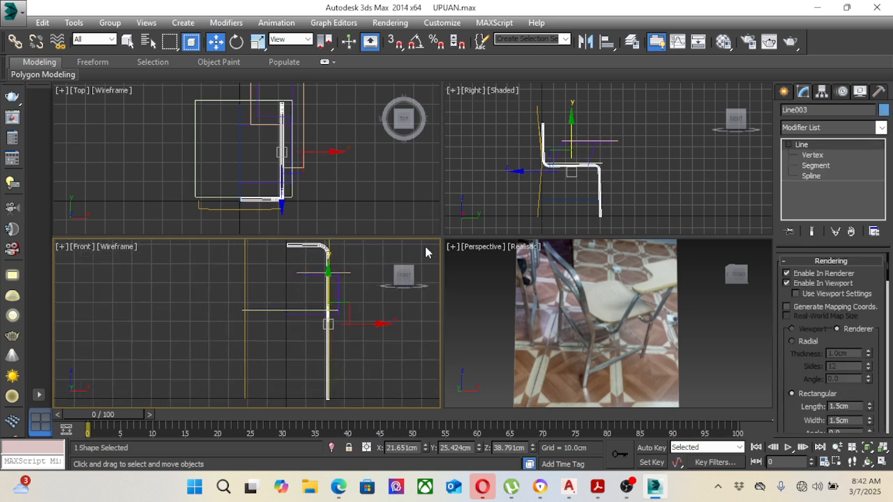
left_click_drag(848, 407, 807, 408)
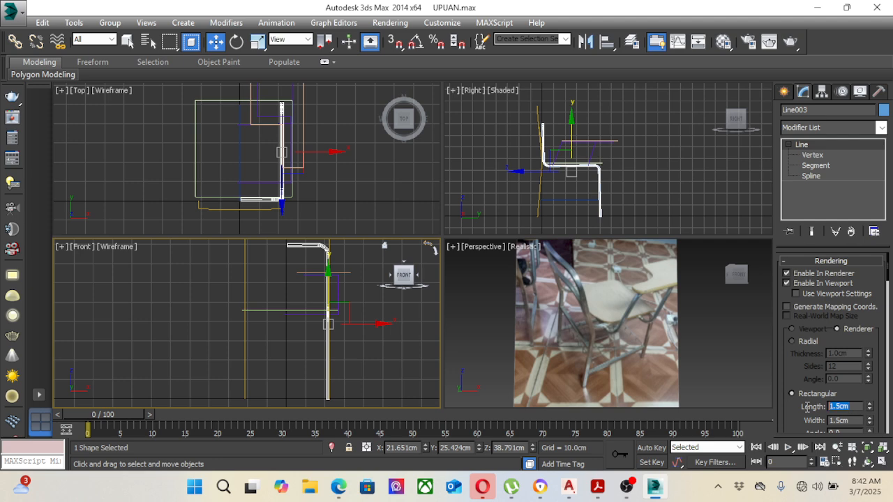
type("1.6")
left_click_drag(852, 420, 804, 420)
type("1.")
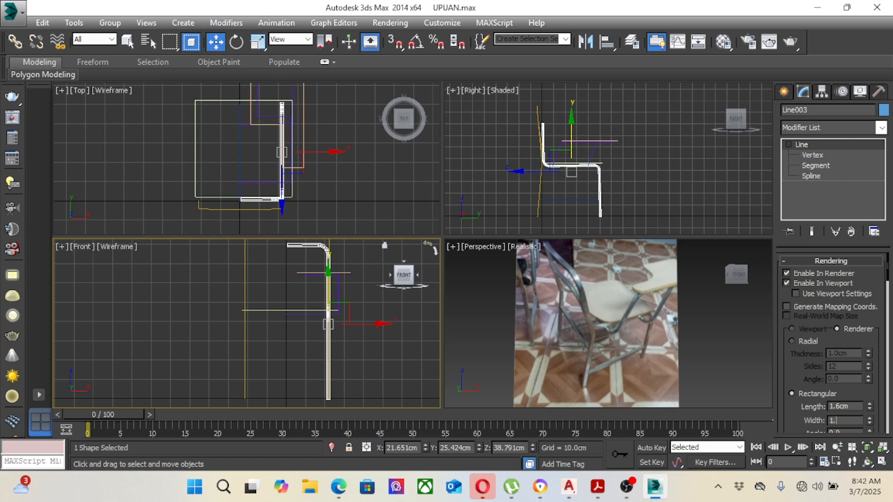
type("6cm")
left_click(361, 300)
middle_click_drag(359, 300, 362, 317)
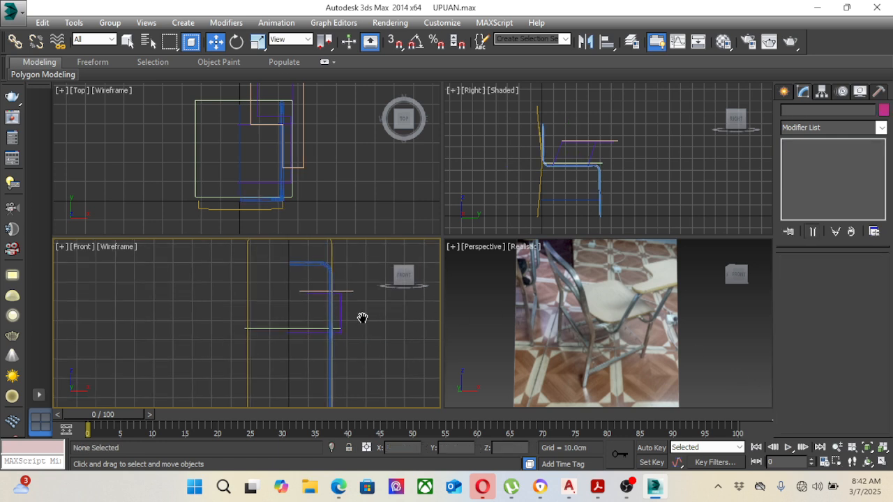
Step: Move the side frame's upper vertices backward in the Right view to follow the slanted rear frame, and leave vertex editing with nothing selected
left_click(314, 265)
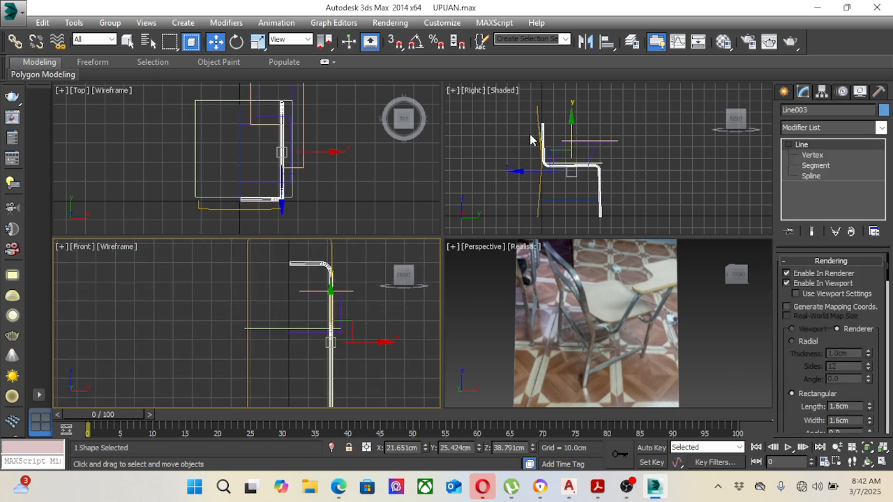
scroll(542, 107, "up", 3)
left_click(817, 157)
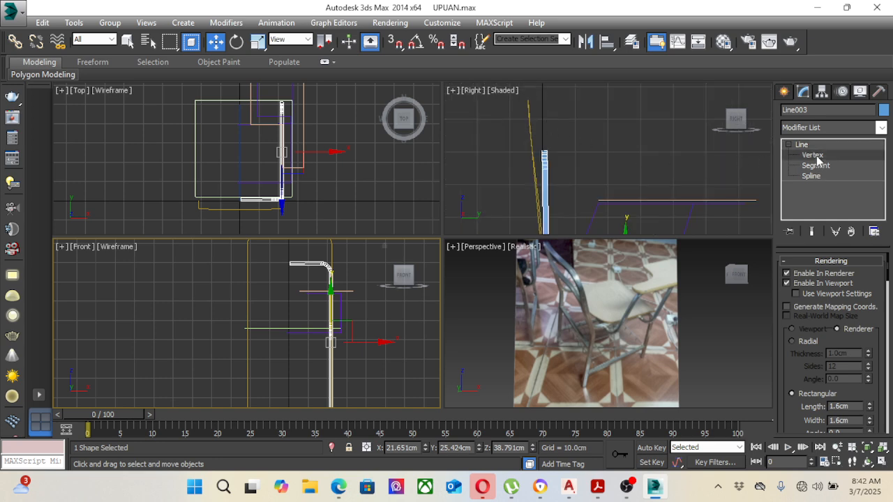
middle_click_drag(556, 161, 560, 170)
left_click_drag(516, 142, 529, 184)
scroll(575, 153, "up", 2)
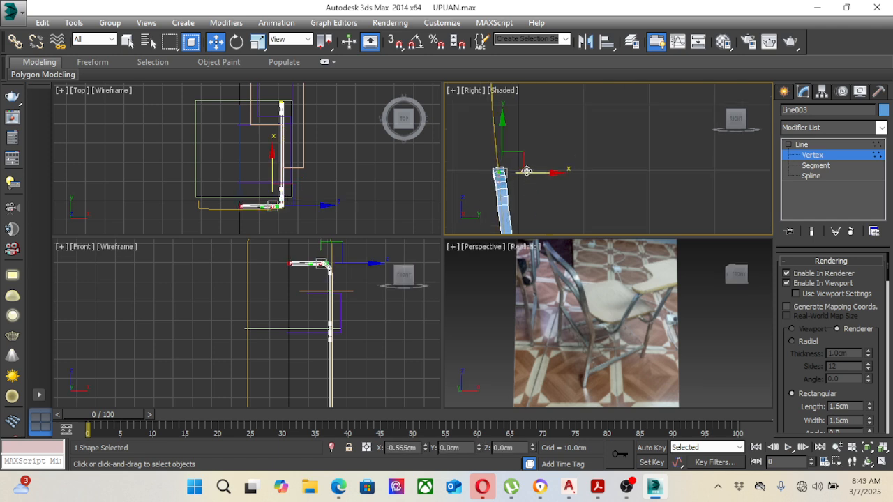
scroll(494, 185, "up", 2)
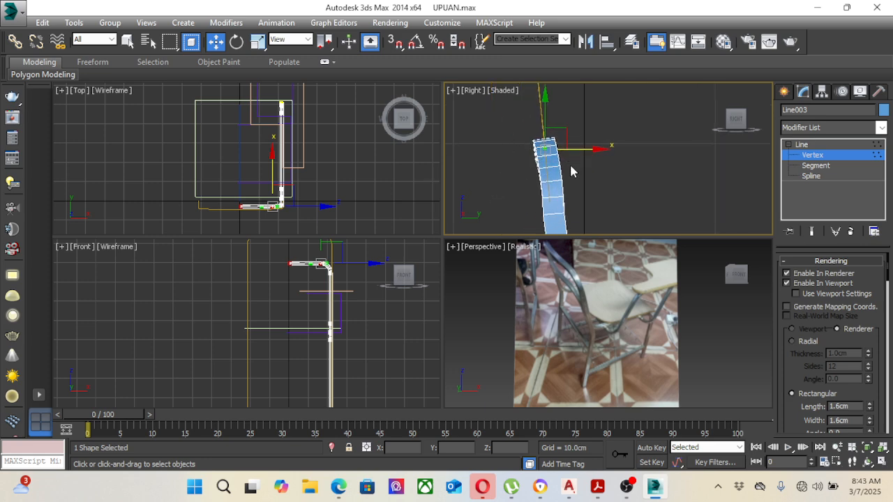
scroll(569, 162, "down", 6)
middle_click_drag(573, 153, 571, 151)
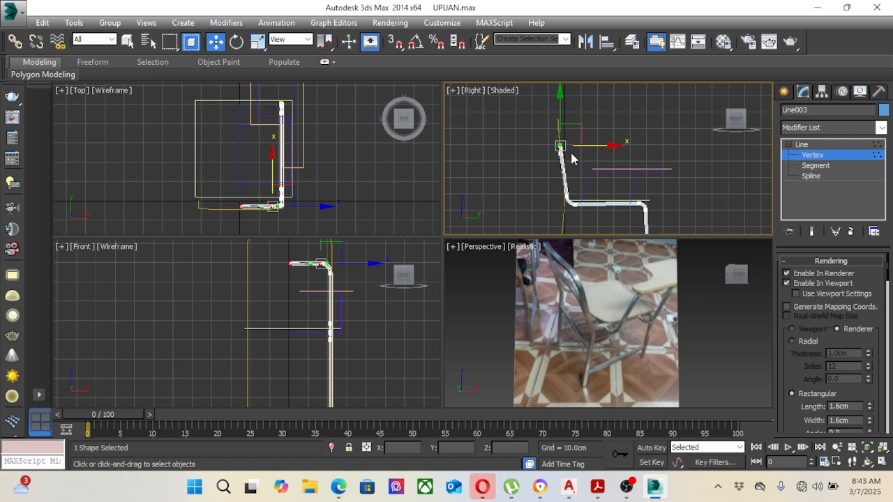
middle_click_drag(607, 179, 591, 142)
left_click(796, 146)
left_click(645, 189)
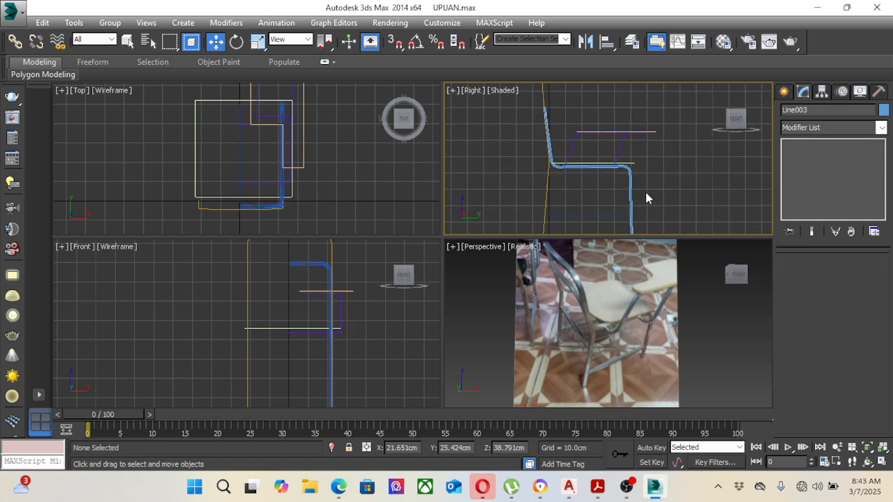
Step: Select the slanted rear frame spline and bring up its rendering settings
left_click(547, 186)
middle_click_drag(597, 166, 606, 180)
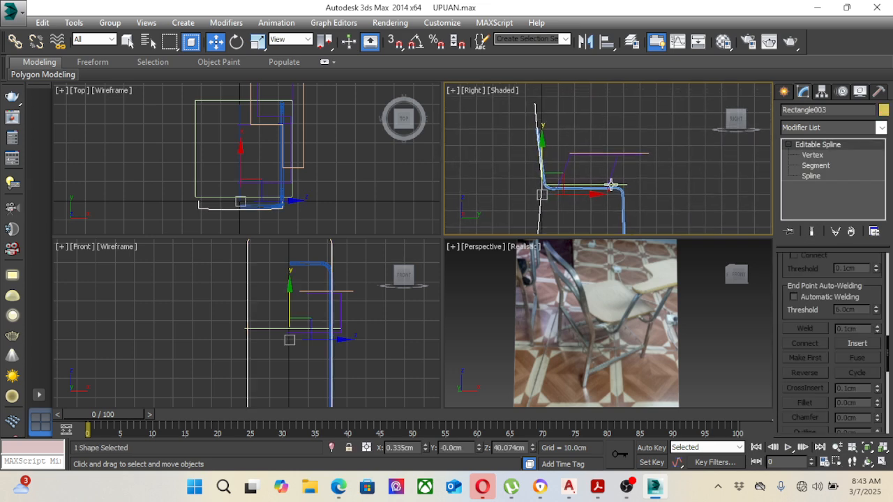
left_click_drag(849, 264, 847, 280)
scroll(848, 282, "up", 3)
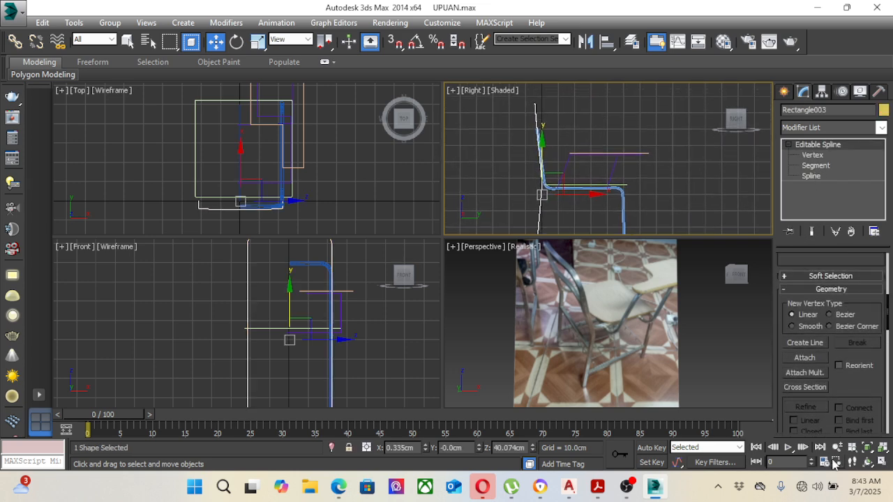
scroll(868, 288, "up", 5)
scroll(872, 287, "up", 4)
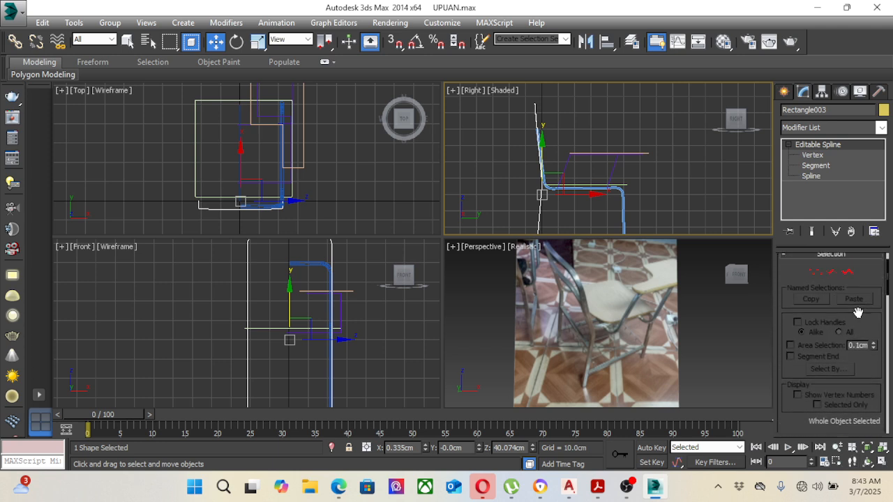
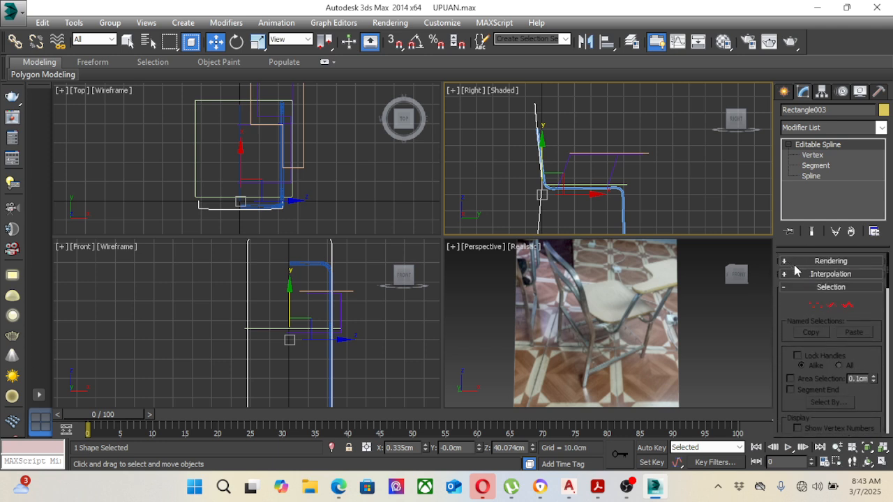
Step: Make the slanted rear frame renderable in the renderer and viewport, with a rectangular section 1.6 cm long and 1.6 cm wide
left_click(794, 262)
left_click(787, 271)
left_click(786, 280)
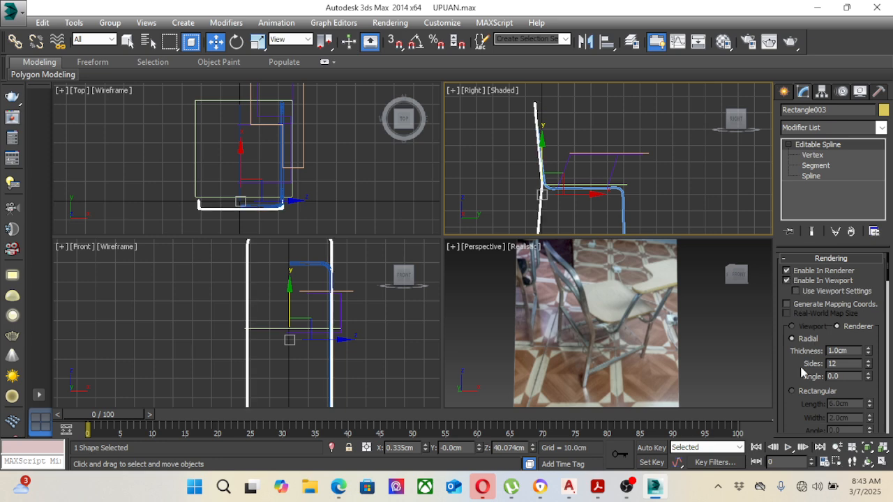
left_click(792, 392)
double_click(850, 403)
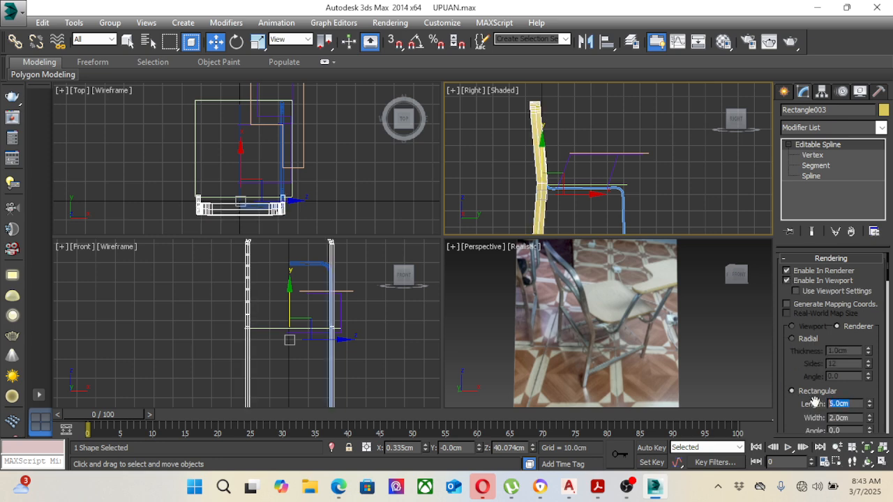
type("1.6")
double_click(858, 419)
type("1.6")
key("Return")
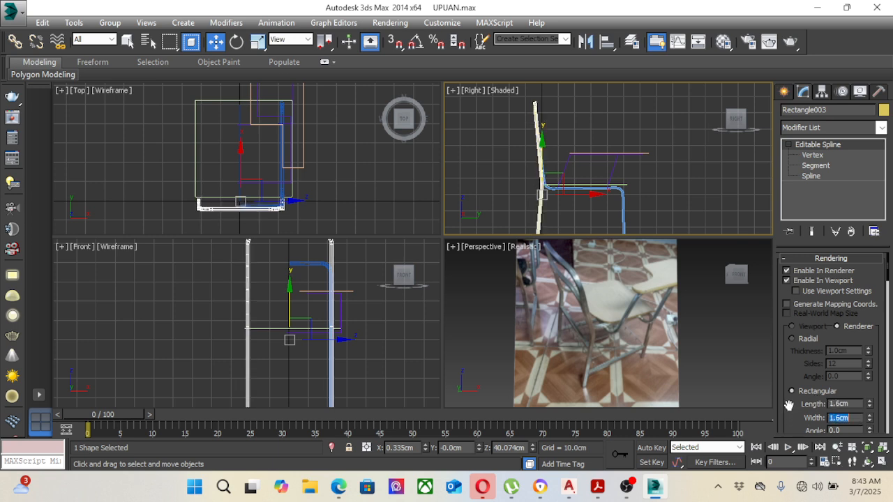
Step: Examine the rear frame's tube and its corner beside the side frame in the Front and Top views
right_click(701, 152)
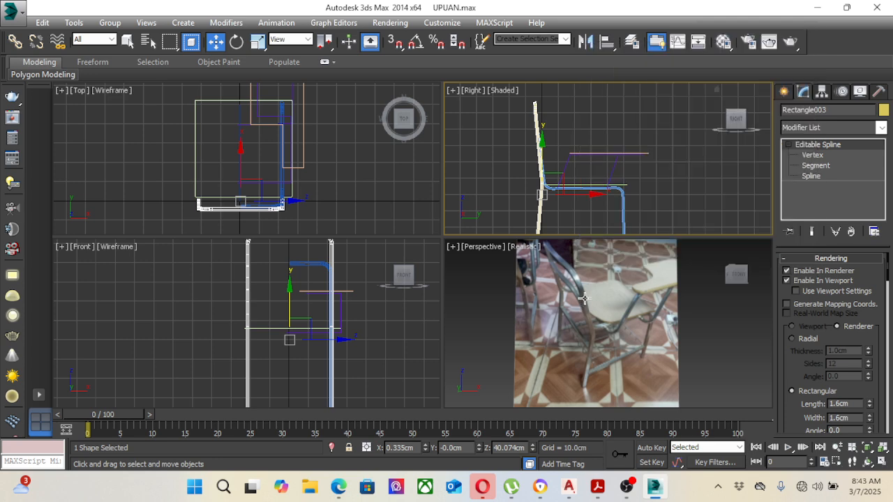
right_click(403, 298)
scroll(374, 300, "down", 3)
scroll(373, 299, "up", 1)
middle_click_drag(372, 299, 313, 299)
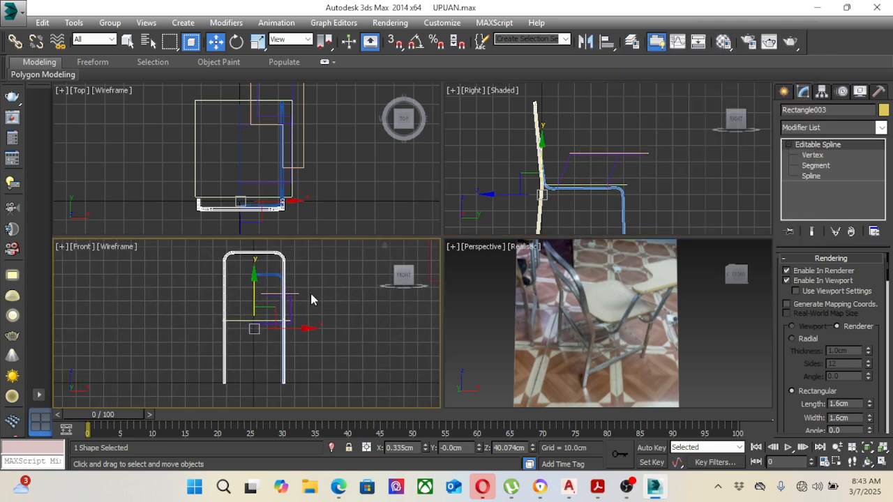
right_click(397, 200)
scroll(281, 193, "up", 3)
scroll(314, 193, "down", 3)
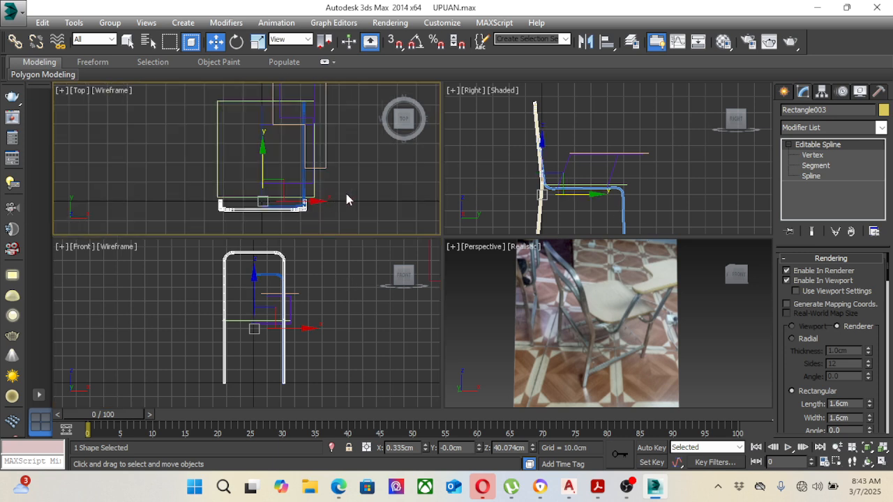
scroll(312, 190, "up", 3)
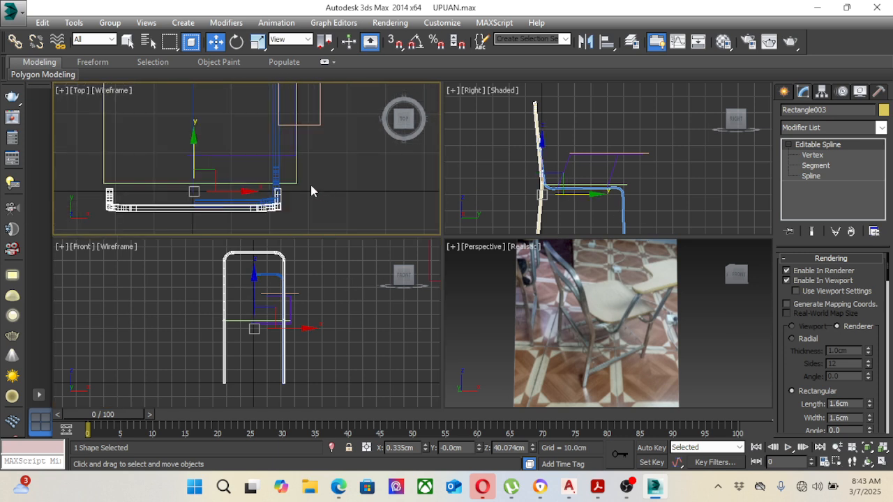
left_click(812, 155)
right_click(738, 174)
scroll(270, 178, "up", 3)
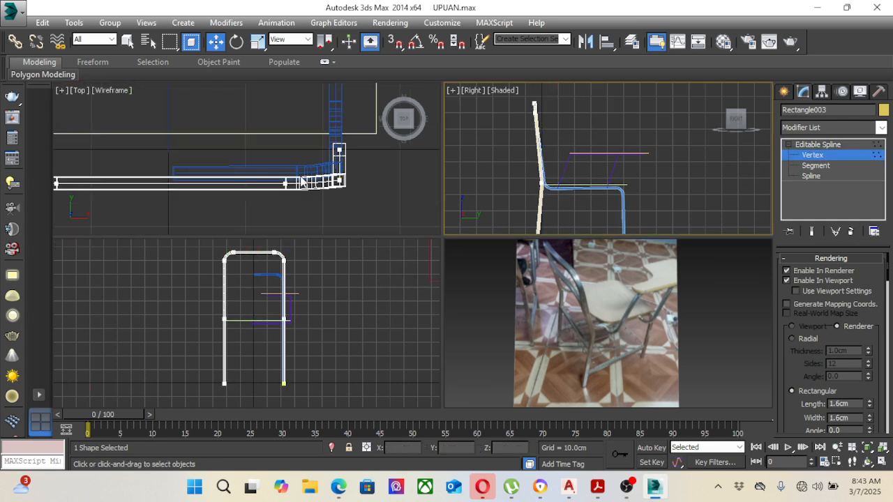
scroll(608, 178, "down", 3)
Step: Examine the whole chair model at an angle in the Perspective view, and leave the rear frame deselected
right_click(621, 296)
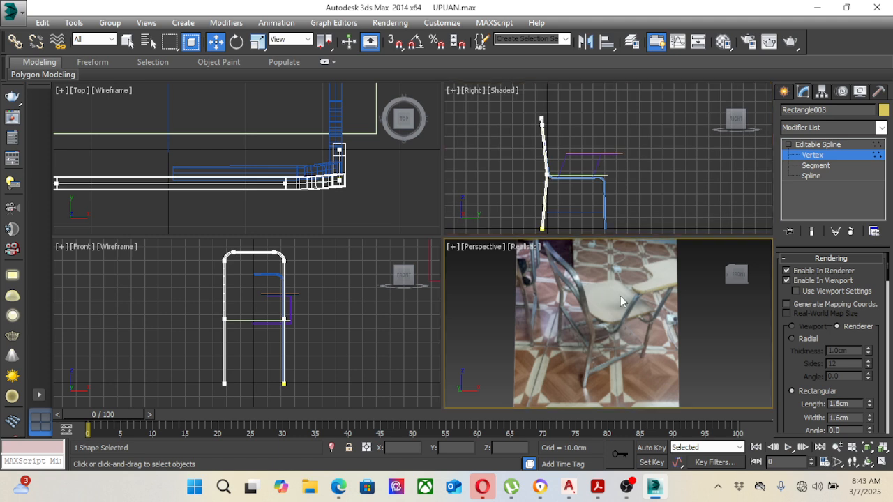
scroll(620, 296, "down", 5)
scroll(534, 334, "up", 3)
scroll(643, 304, "up", 6)
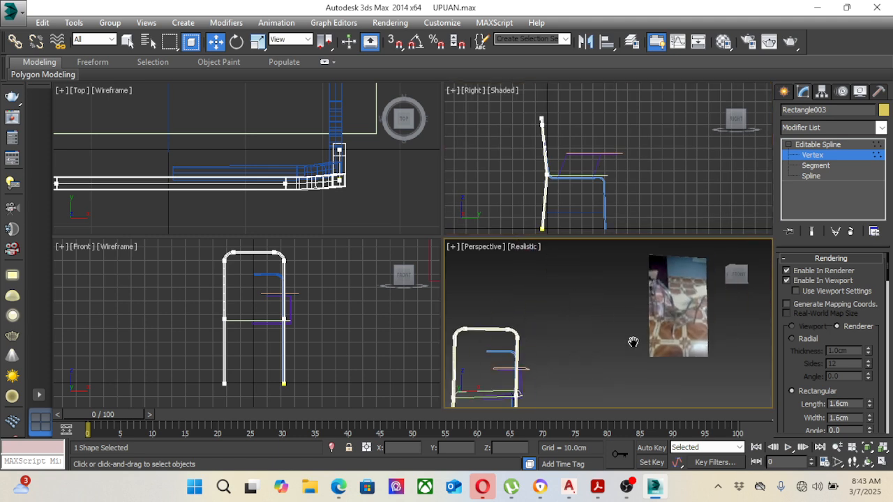
middle_click_drag(611, 312, 669, 304)
key("ctrl+r")
left_click_drag(612, 329, 581, 259)
key("w")
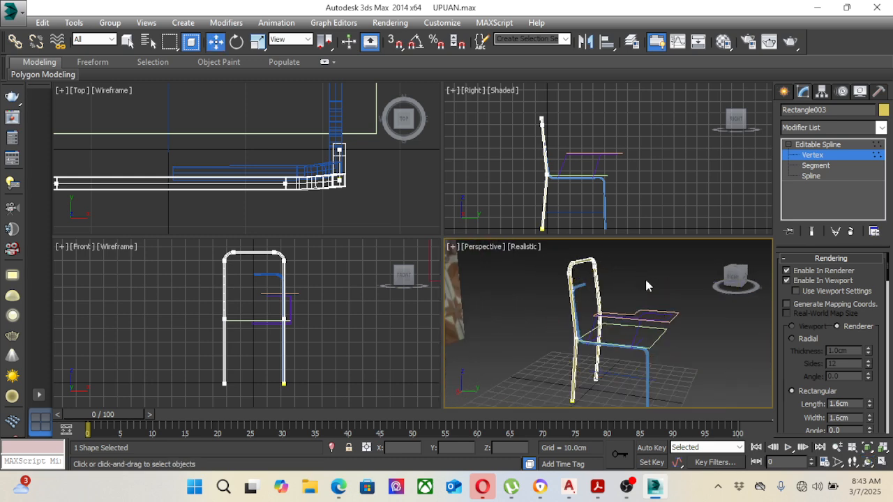
middle_click_drag(671, 331, 652, 323)
scroll(661, 328, "up", 1)
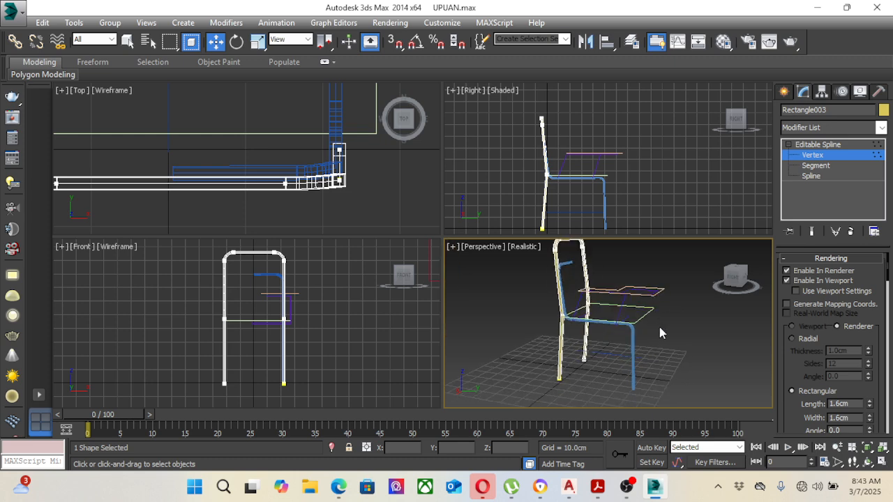
scroll(667, 327, "down", 1)
left_click(830, 150)
left_click(621, 177)
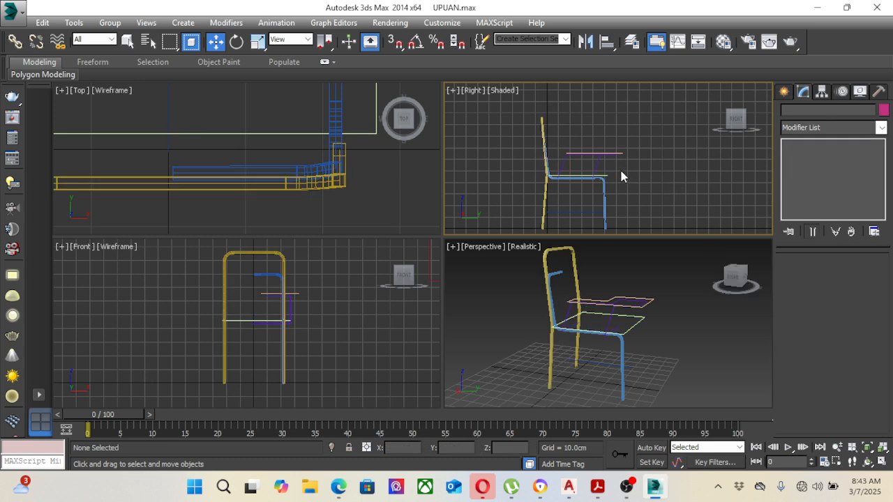
Step: Make the writing arm's support spline renderable in the renderer and viewport with a 1.6 cm by 1.6 cm rectangular section, and deselect it
left_click(596, 162)
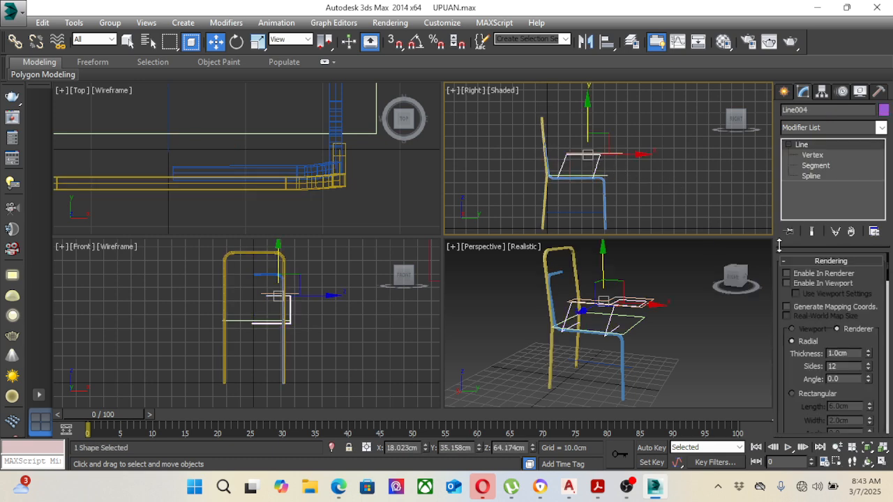
left_click(803, 275)
left_click(796, 282)
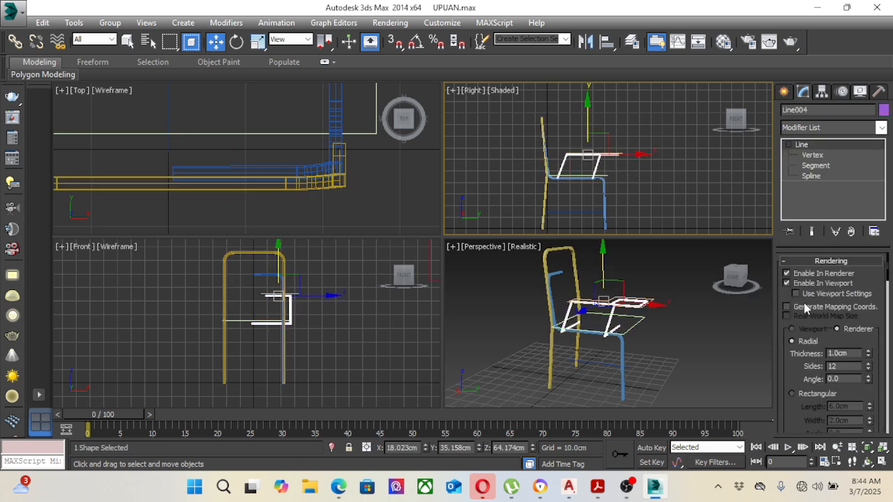
left_click(793, 394)
double_click(846, 406)
type("1")
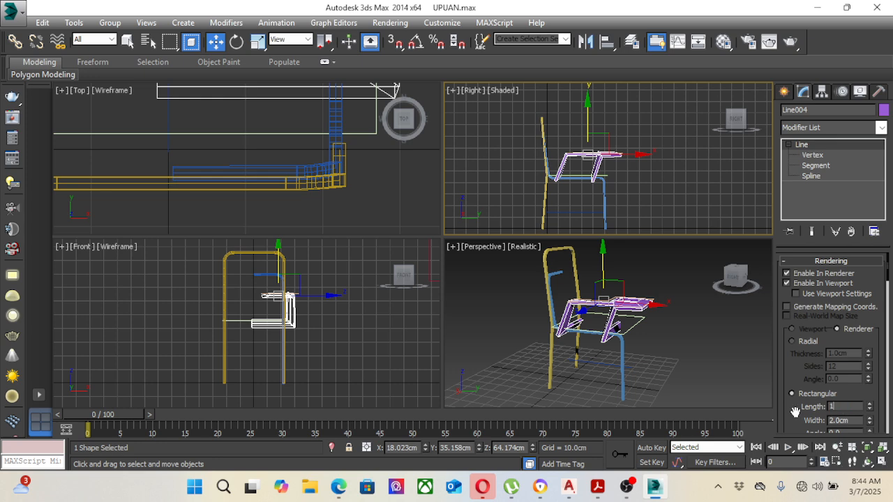
type(".6")
double_click(852, 420)
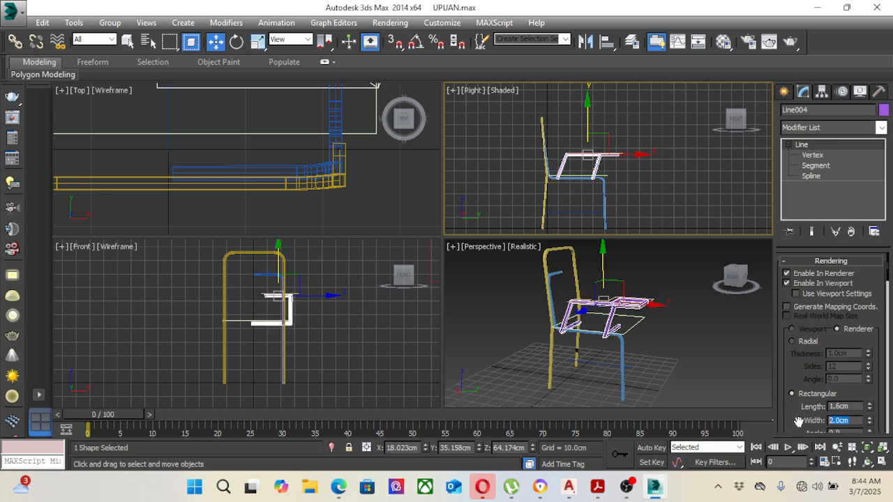
type("1.6")
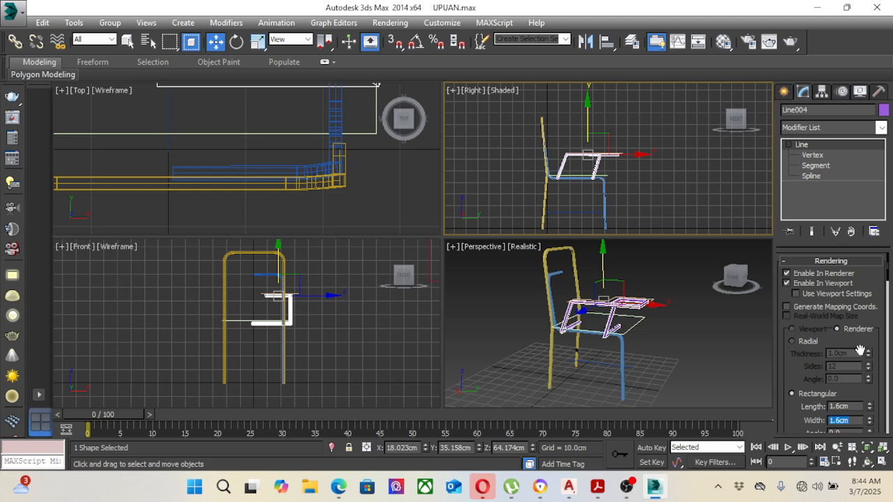
left_click_drag(872, 340, 866, 258)
left_click(663, 335)
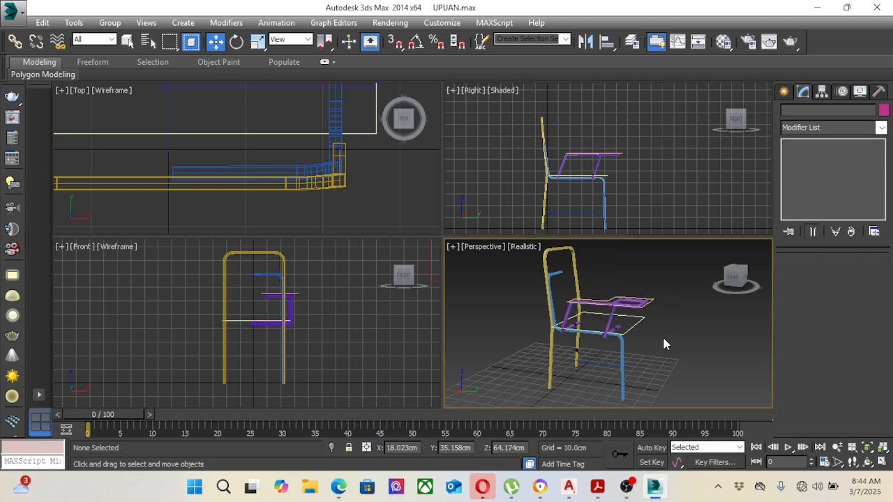
Step: Fillet the lower corner vertices of the writing arm's support by about 7 cm
scroll(608, 325, "up", 5)
scroll(620, 325, "down", 3)
left_click(619, 319)
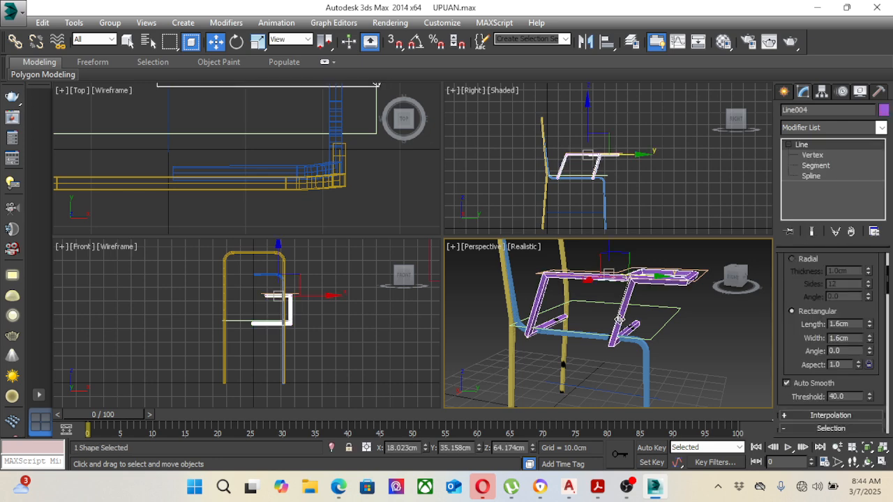
scroll(286, 330, "up", 5)
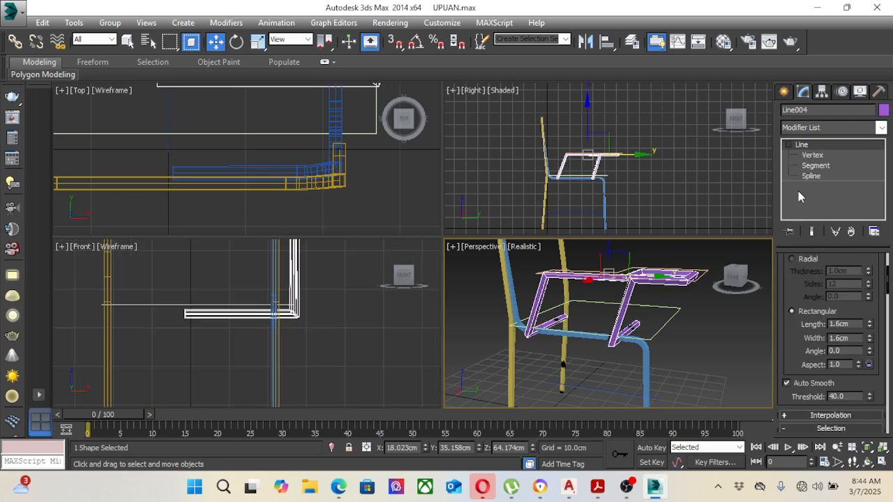
left_click(813, 156)
left_click_drag(246, 280, 325, 354)
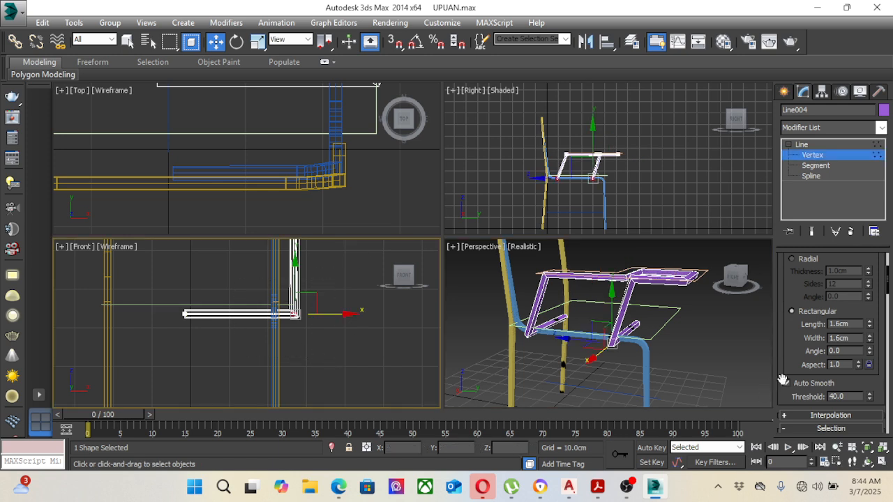
scroll(783, 381, "down", 5)
scroll(858, 352, "down", 3)
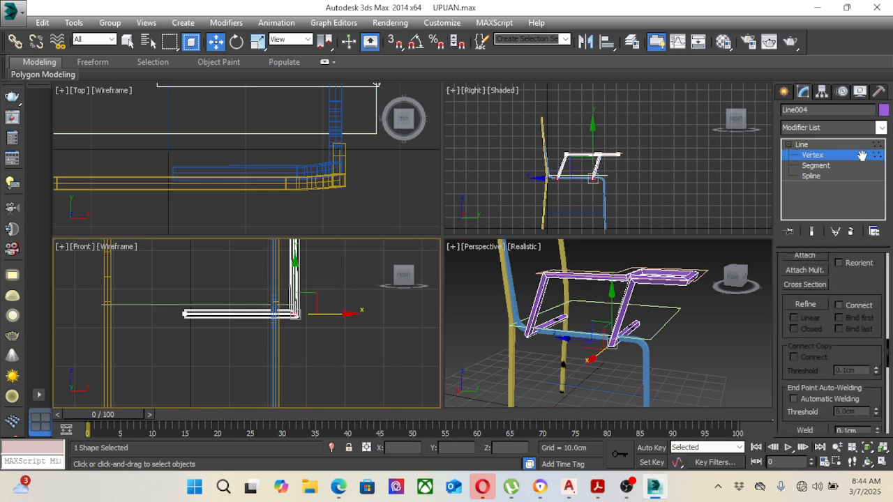
left_click_drag(851, 357, 856, 167)
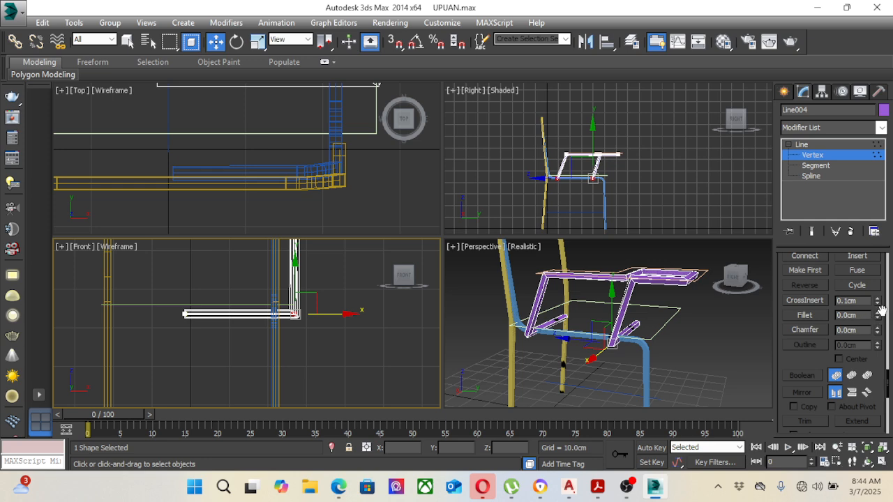
left_click_drag(881, 310, 877, 305)
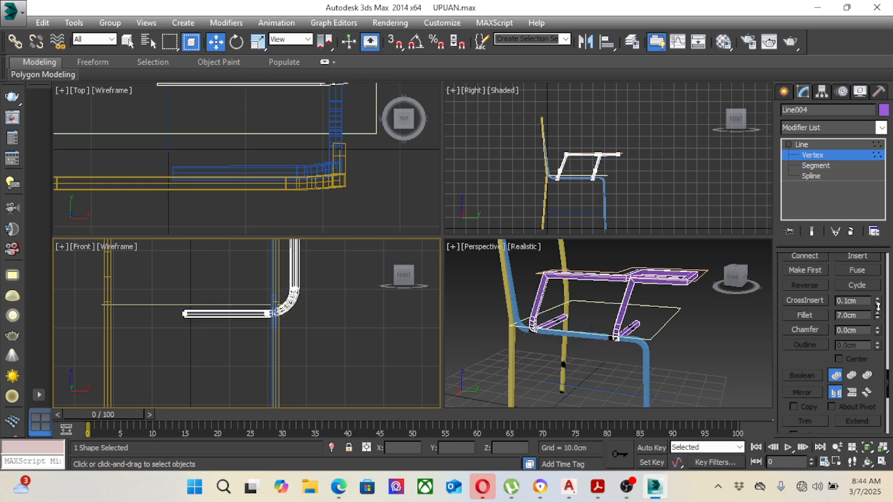
Step: Fillet the upper rear corner of the writing arm's support, where the rear upright meets the horizontal rail
middle_click_drag(640, 279, 640, 303)
scroll(595, 303, "up", 4)
left_click(640, 200)
mouse_move(618, 178)
middle_mouse_down()
mouse_move(621, 168)
mouse_move(621, 175)
middle_mouse_up()
scroll(615, 264, "down", 5)
middle_click_drag(616, 264, 604, 297)
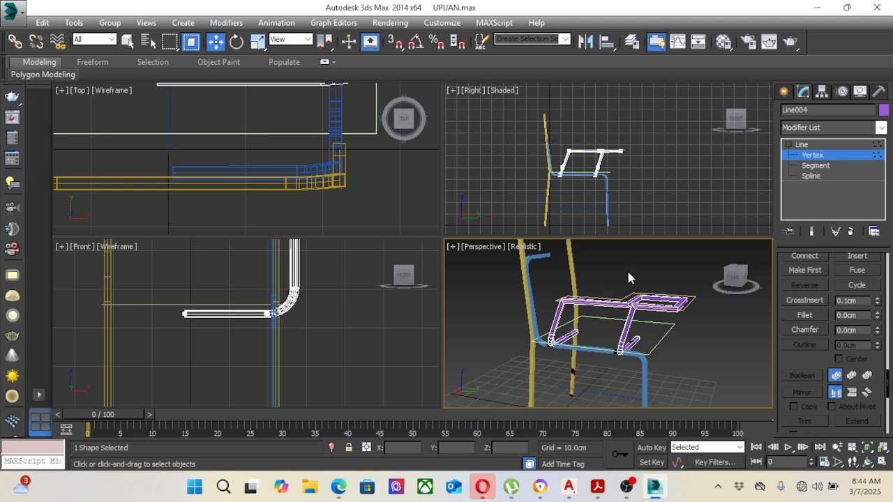
left_click_drag(577, 161, 560, 139)
scroll(561, 139, "up", 4)
scroll(584, 159, "up", 2)
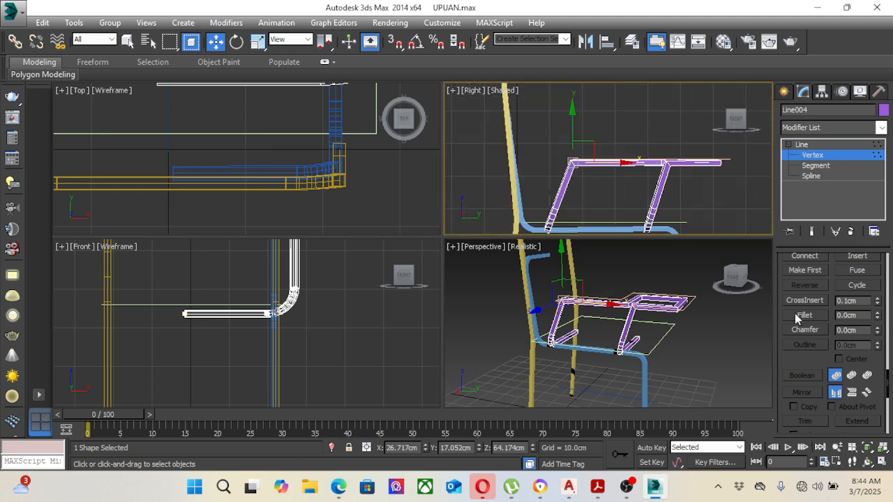
left_click_drag(877, 315, 877, 307)
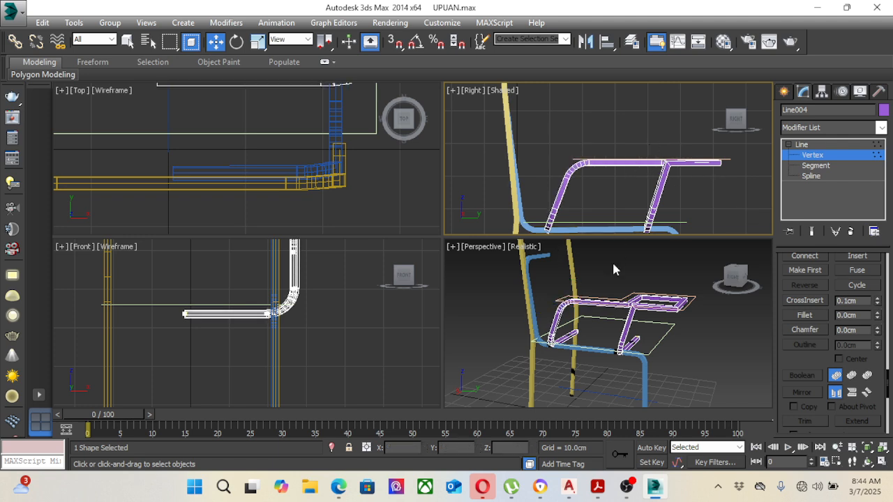
Step: Fillet the corner joining the support's front upright to the horizontal rail by about 6 cm
scroll(640, 314, "up", 5)
left_click(617, 305)
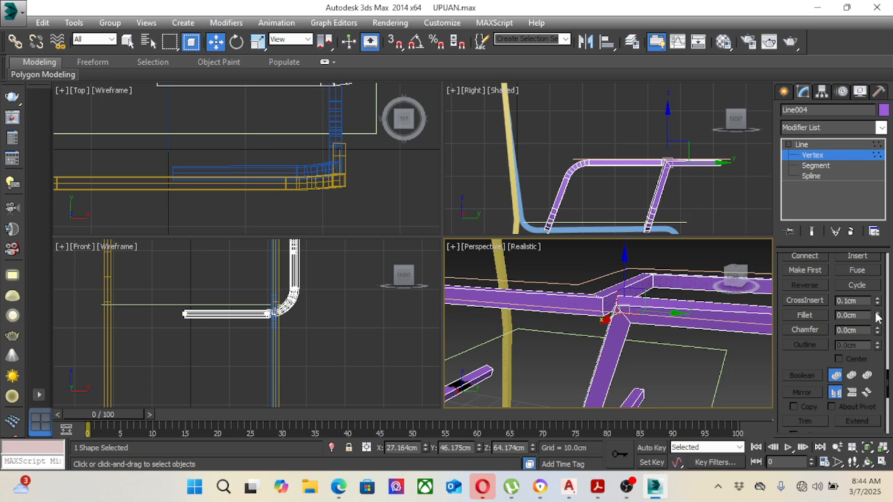
left_click_drag(877, 316, 877, 307)
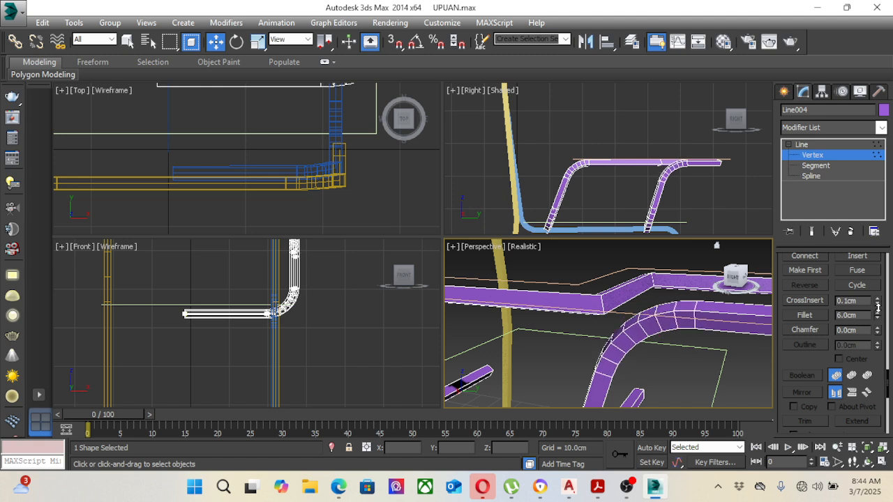
Step: Fillet the four remaining sharp corners of the horizontal loop that carries the writing tablet with a small radius
middle_click_drag(636, 309, 614, 307, "alt")
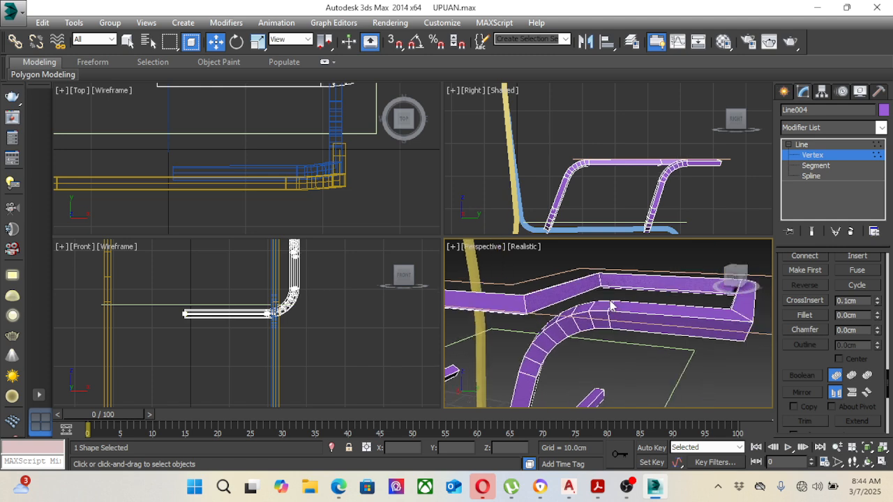
left_click(547, 328)
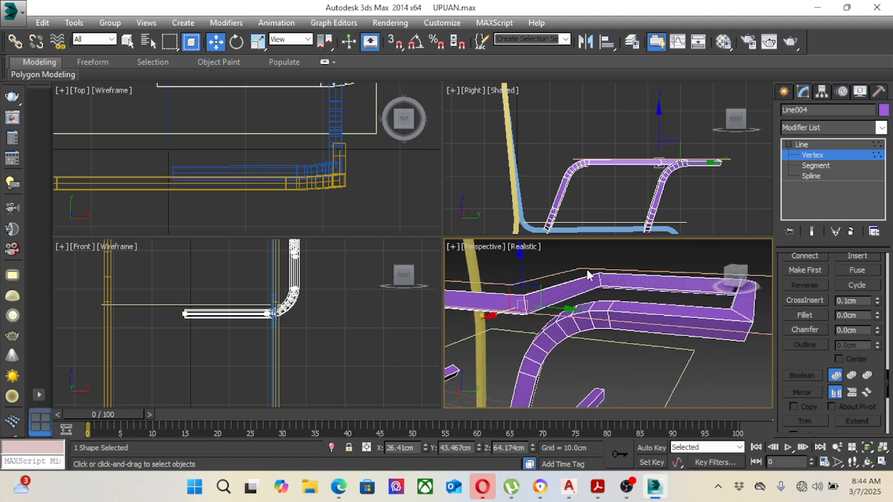
left_click_drag(588, 256, 623, 298)
left_click_drag(702, 256, 768, 309)
left_click_drag(713, 312, 766, 359)
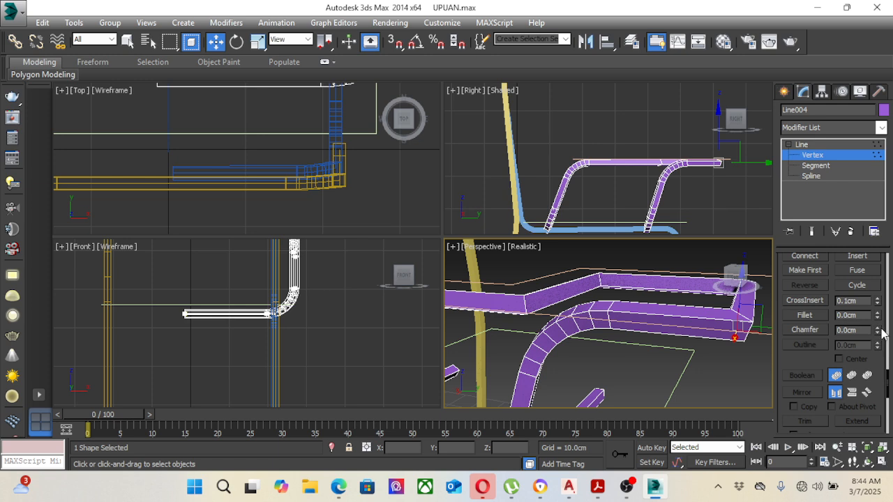
left_click_drag(879, 318, 876, 315)
left_click(879, 313)
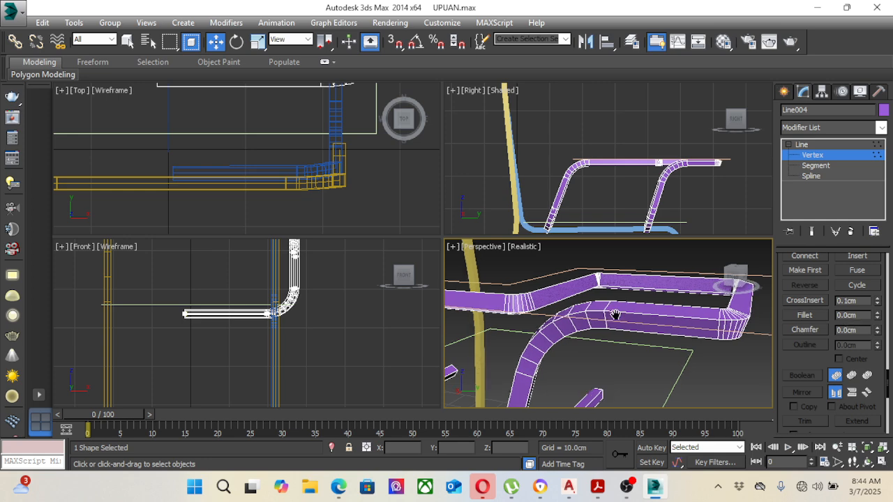
middle_click_drag(369, 303, 326, 375)
scroll(326, 375, "down", 4)
scroll(305, 178, "down", 8)
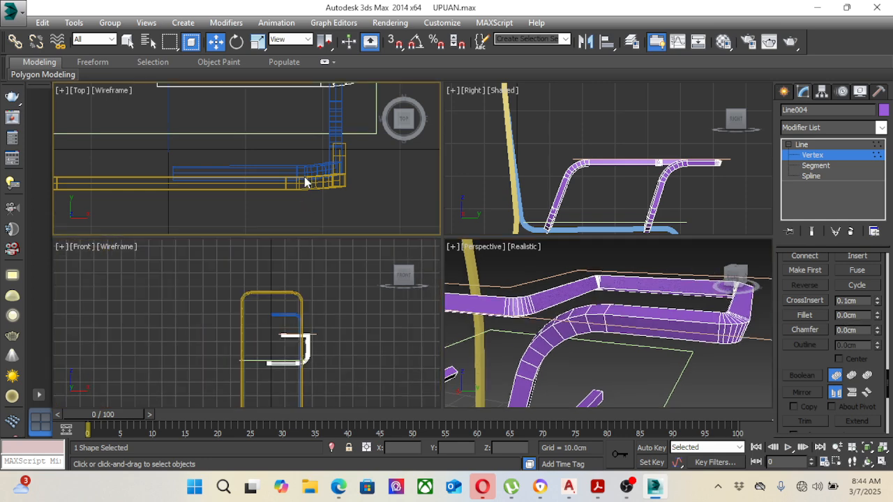
Step: Finish vertex editing on the writing arm's support spline and deselect it
middle_click_drag(314, 118, 312, 142)
scroll(312, 141, "up", 8)
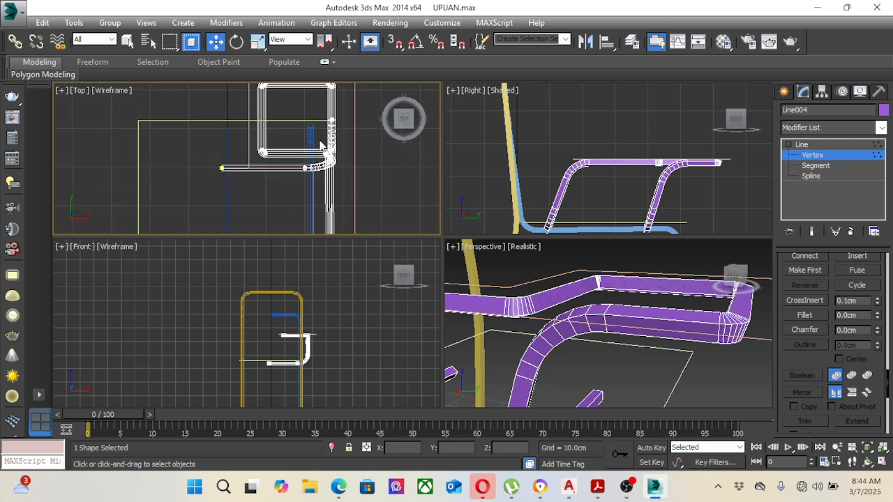
scroll(525, 301, "down", 6)
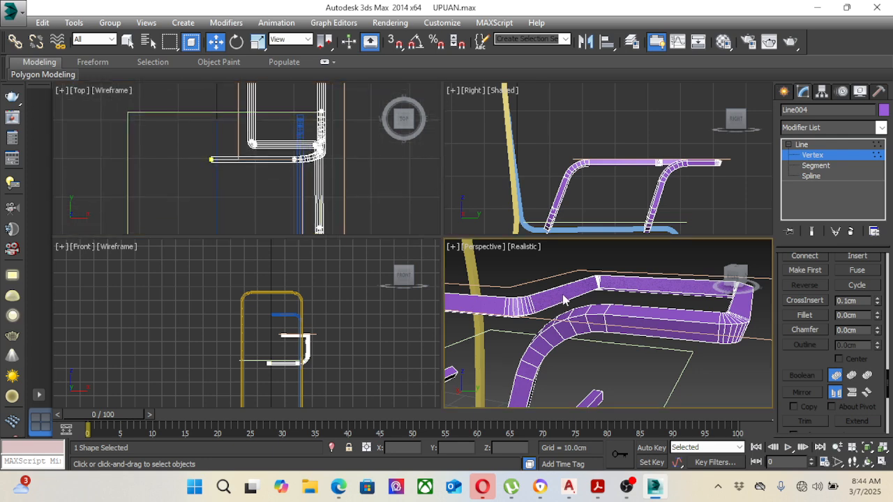
scroll(575, 317, "up", 5)
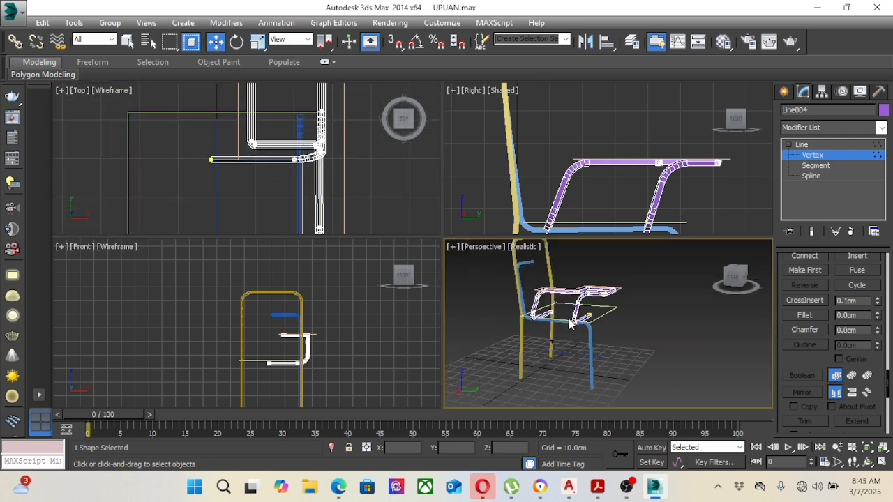
left_click(807, 145)
left_click(656, 323)
Step: Move the straight lower stretcher line sideways to about X 23.7 cm, beside the side frame's legs
middle_click_drag(635, 334, 649, 293, "alt")
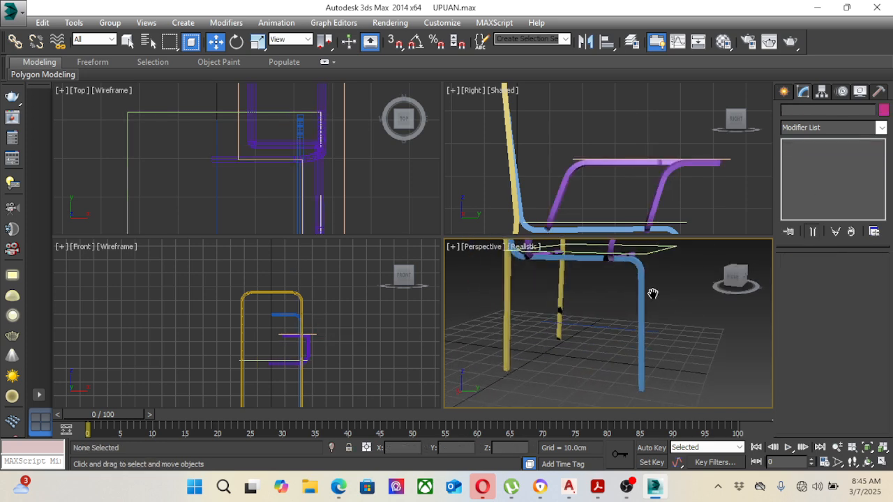
left_click(600, 325)
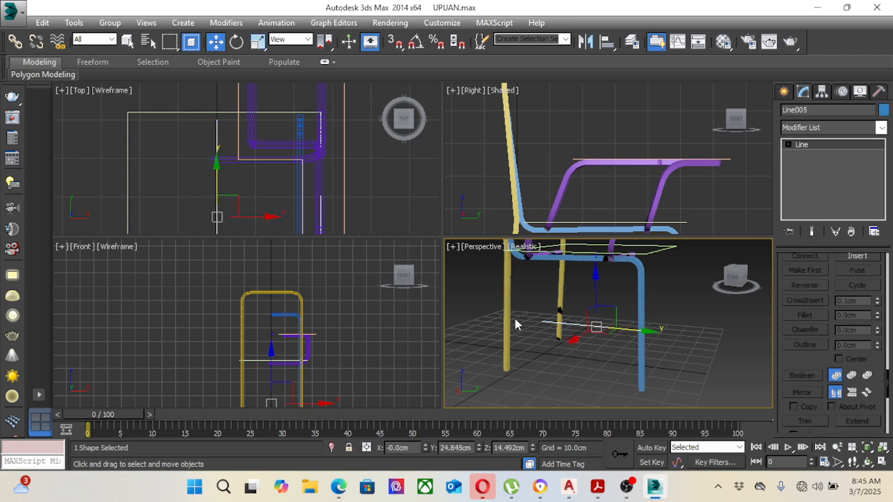
right_click(341, 164)
left_click_drag(257, 217, 347, 233)
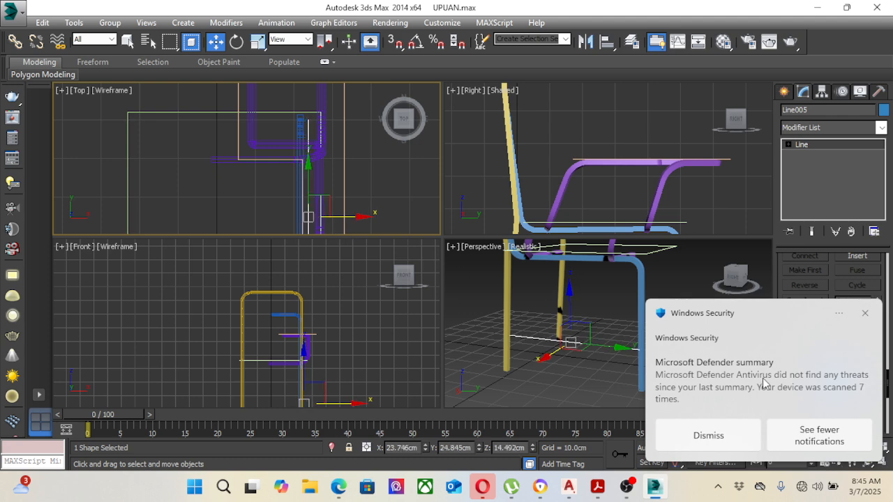
left_click(865, 313)
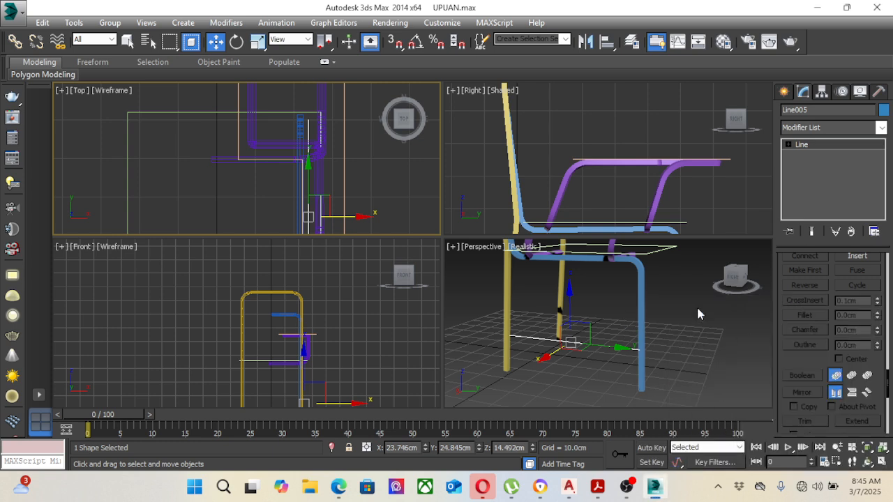
Step: Make the lower stretcher renderable and visible in the viewport with a rectangular section of 1.6 cm length and 1.6 cm width
scroll(865, 300, "up", 10)
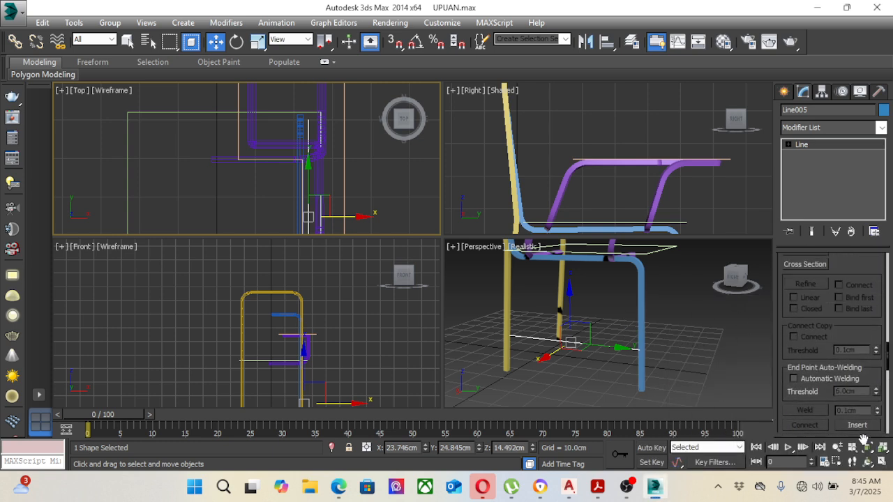
scroll(872, 287, "up", 10)
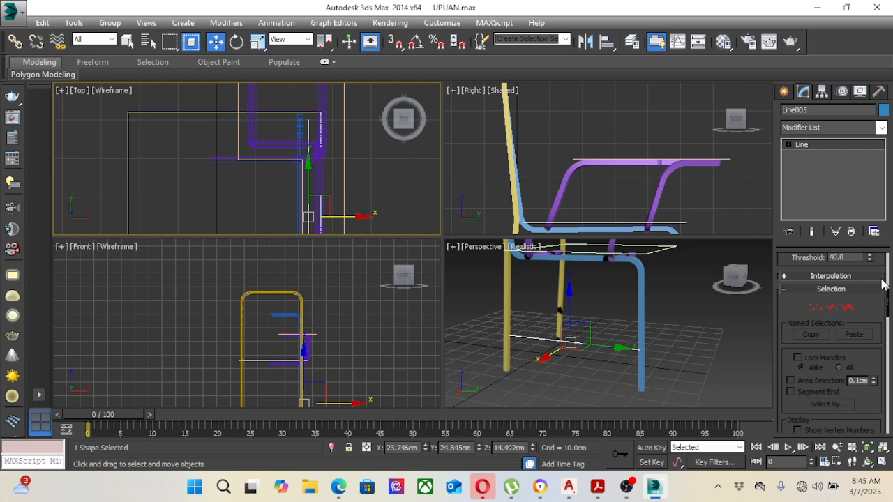
scroll(872, 286, "up", 5)
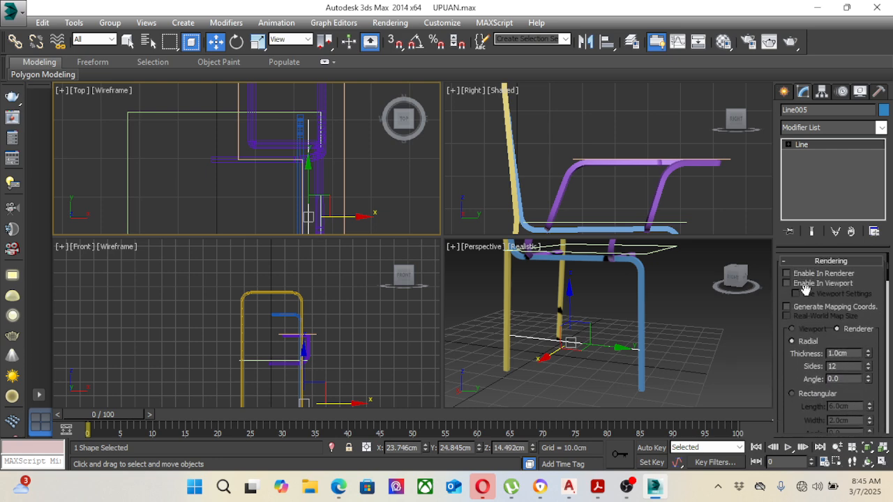
left_click(786, 281)
left_click(798, 395)
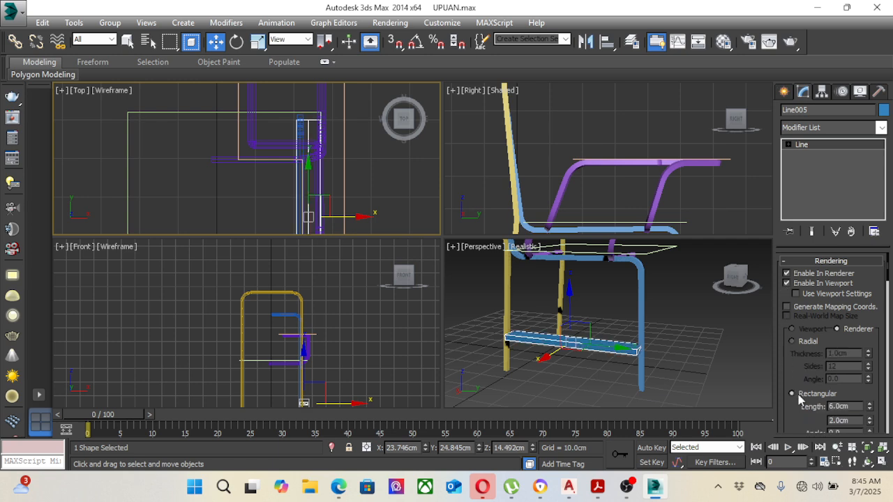
left_click_drag(852, 407, 805, 409)
type("1.6")
key("Tab")
type("1")
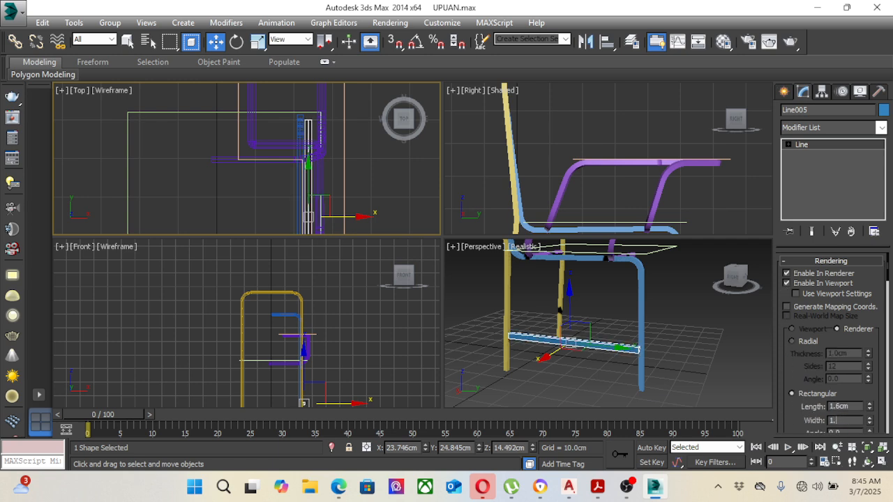
left_click(733, 354)
Step: Shift the lower stretcher slightly inward to about X 22.2 cm so it lines up with the side legs
left_click(630, 349)
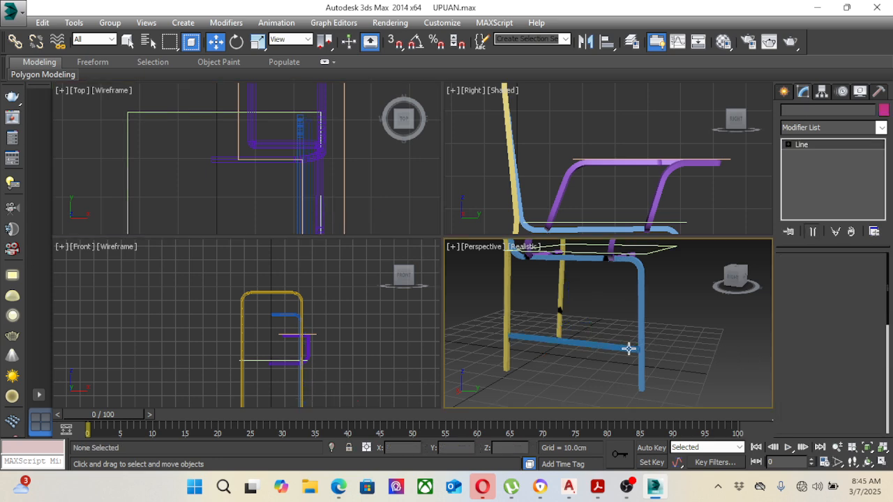
scroll(576, 338, "up", 5)
scroll(572, 341, "down", 5)
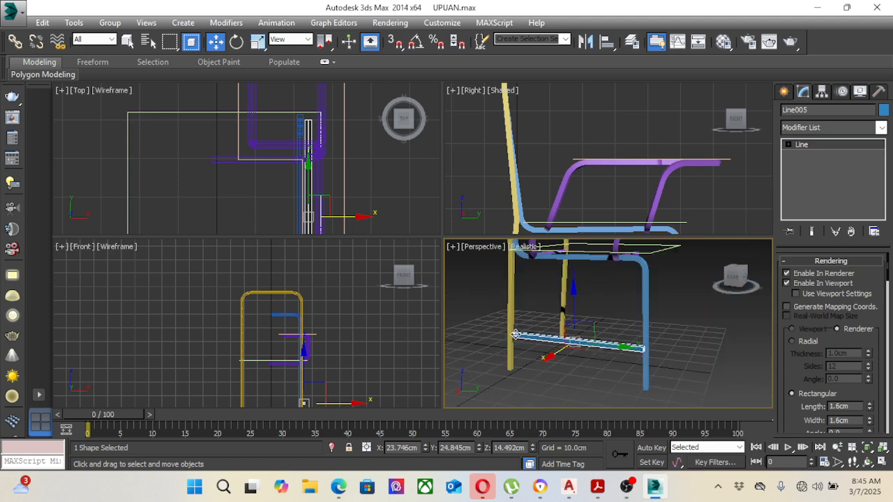
scroll(328, 345, "up", 8)
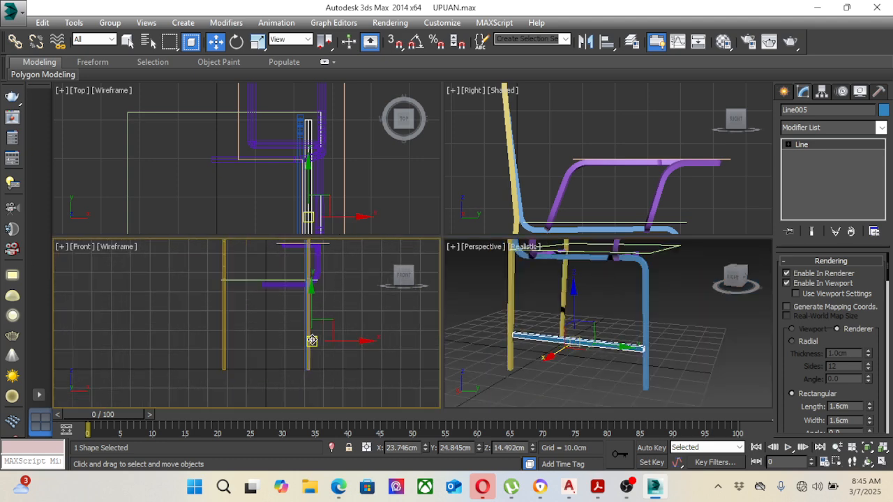
left_click_drag(331, 340, 325, 340)
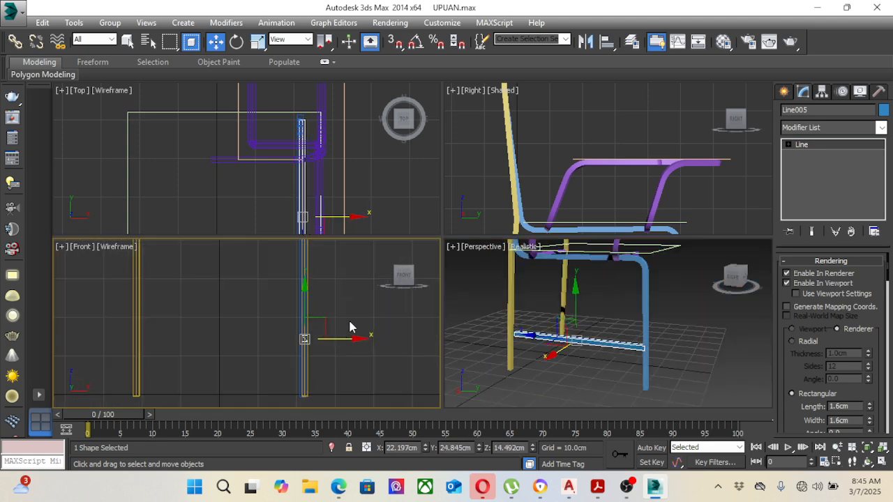
Step: Move the stretcher's rear end vertex to about Y -2.2 cm to meet the rear leg, and leave vertex editing
left_click(789, 144)
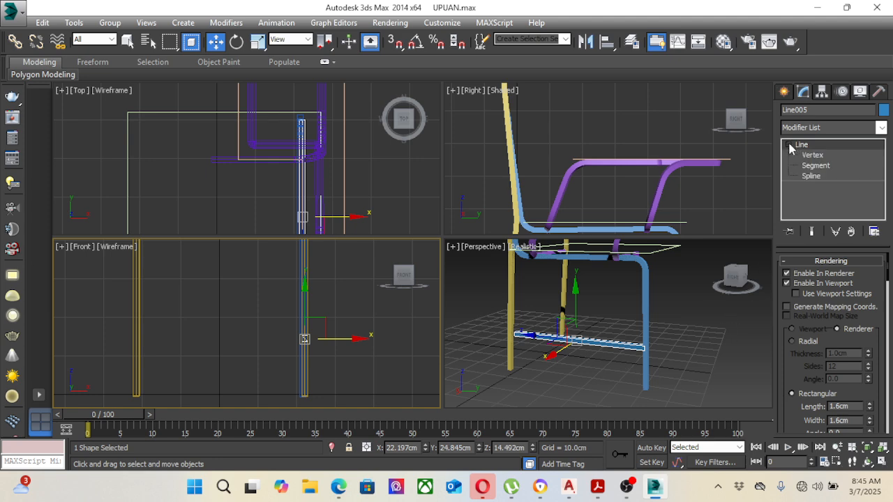
left_click(812, 155)
scroll(601, 150, "down", 3)
scroll(601, 150, "up", 5)
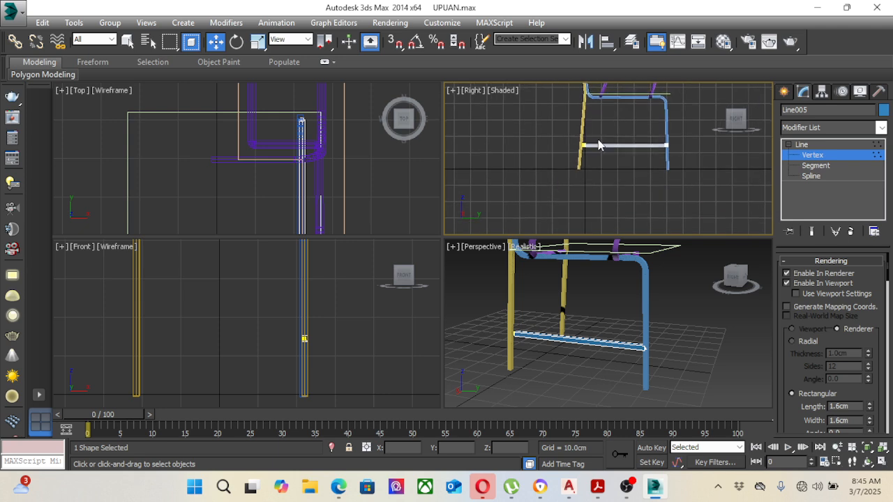
left_click_drag(524, 113, 583, 138)
scroll(617, 157, "down", 6)
middle_click_drag(645, 159, 588, 168)
scroll(633, 153, "up", 4)
scroll(633, 157, "down", 5)
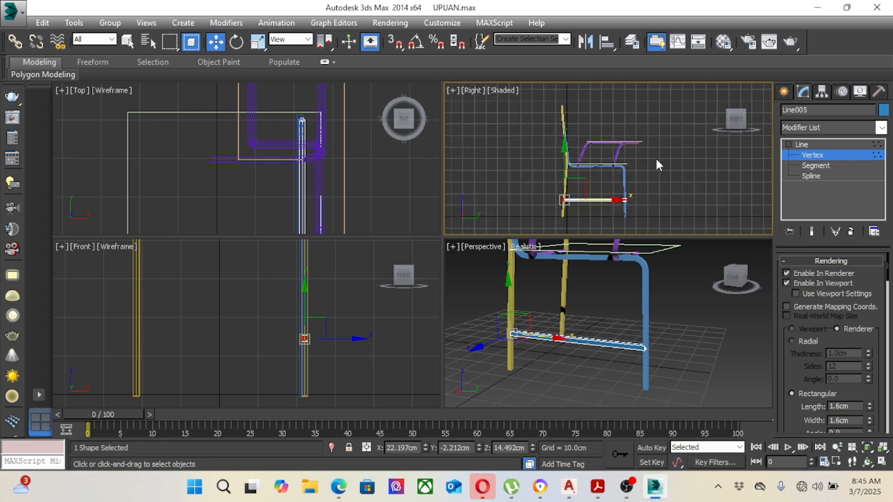
left_click(801, 145)
left_click(683, 266)
Step: Examine the seat rectangle on the chair frame against the seat shape in the reference photo
middle_click_drag(683, 266, 629, 336, "alt")
scroll(649, 316, "down", 3)
scroll(650, 317, "up", 3)
scroll(651, 316, "down", 3)
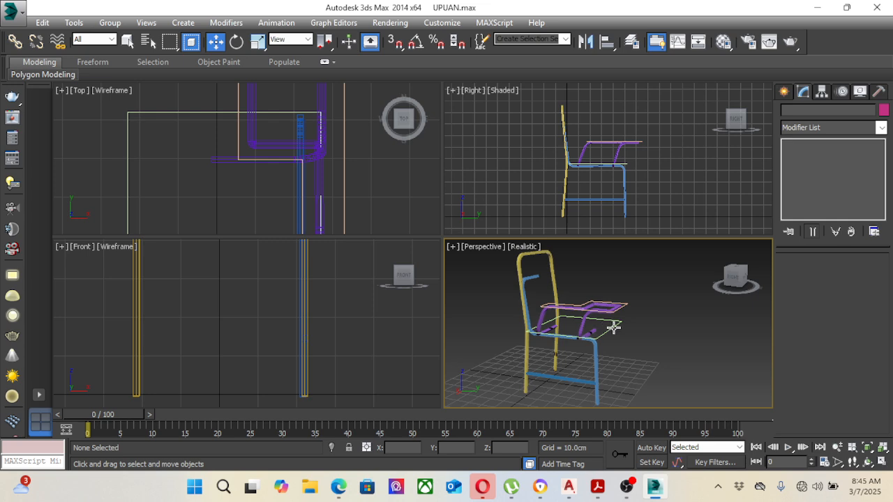
left_click(613, 327)
scroll(614, 324, "down", 6)
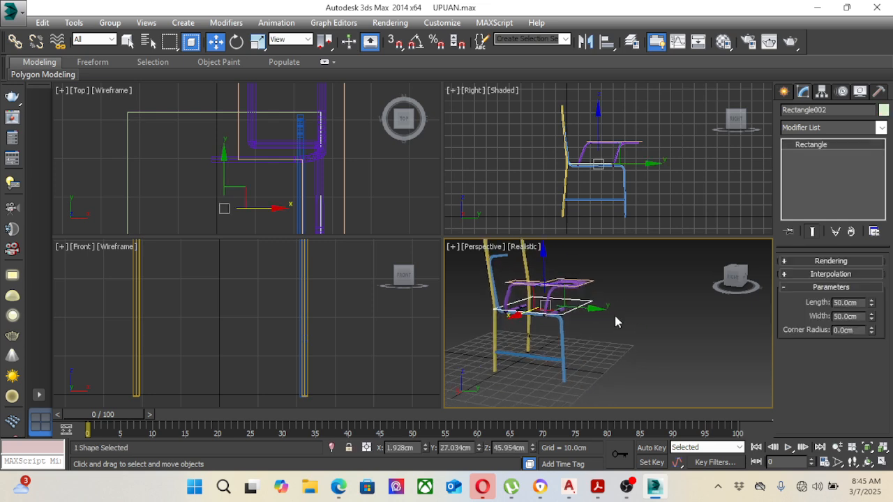
scroll(558, 303, "up", 6)
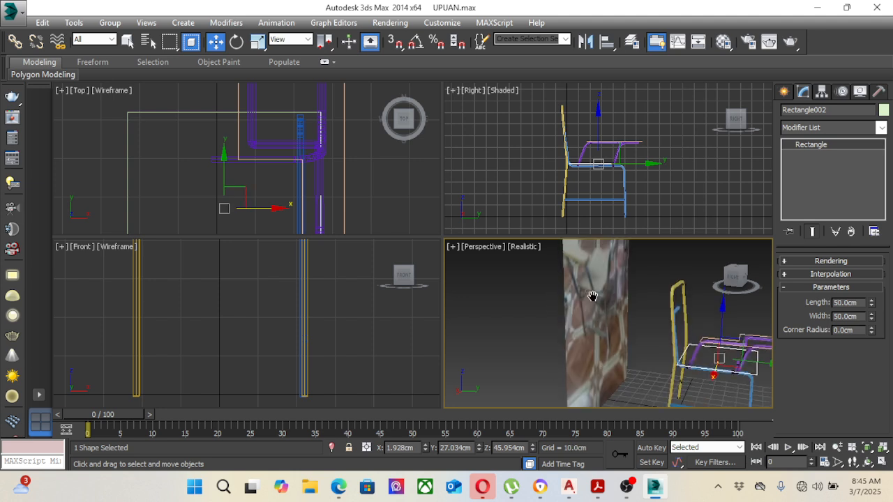
scroll(583, 319, "down", 3)
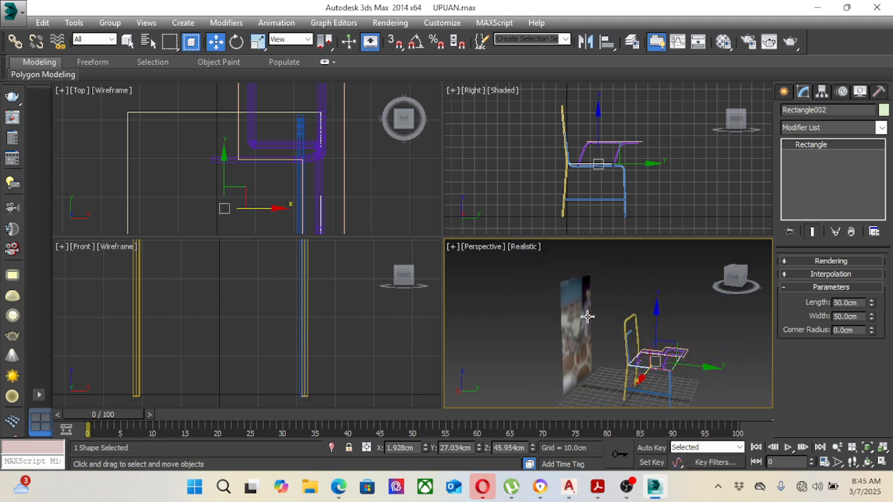
middle_click_drag(591, 319, 631, 313, "alt")
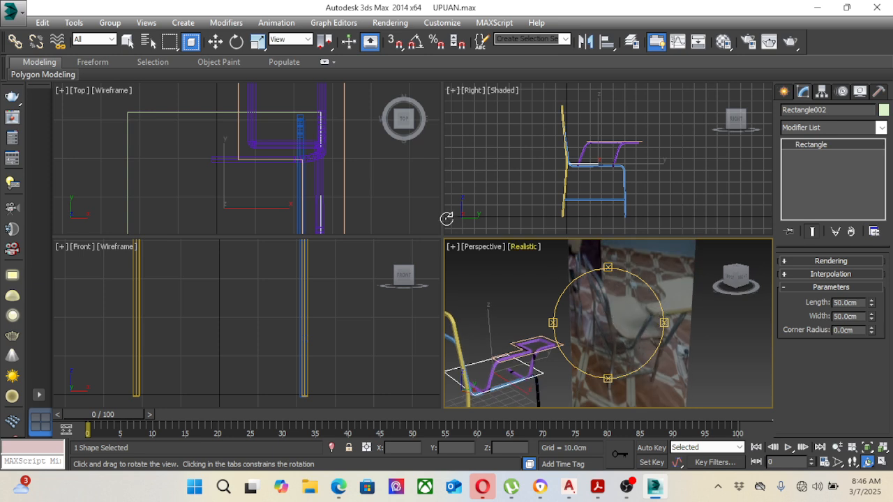
right_click(408, 171)
scroll(370, 168, "down", 2)
middle_click_drag(371, 166, 340, 118)
middle_click_drag(293, 133, 287, 159)
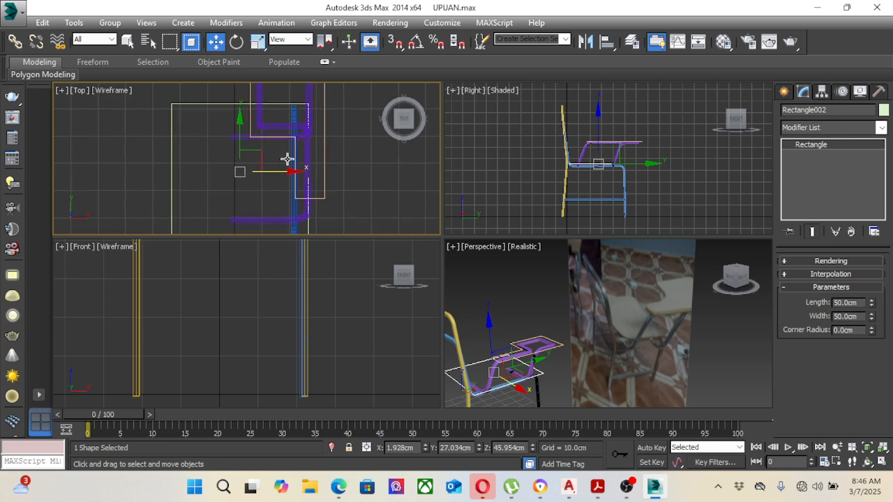
Step: Convert the 50 cm square seat rectangle to an editable spline and enter vertex editing
left_click(141, 122)
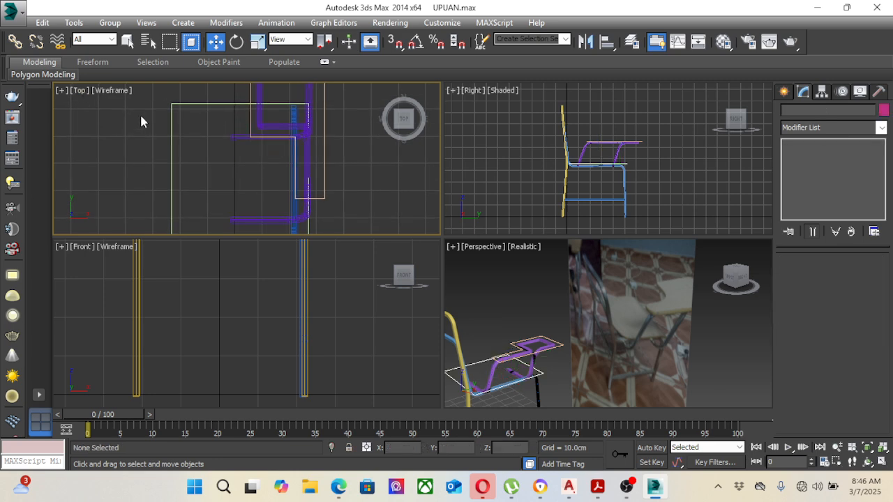
left_click(172, 106)
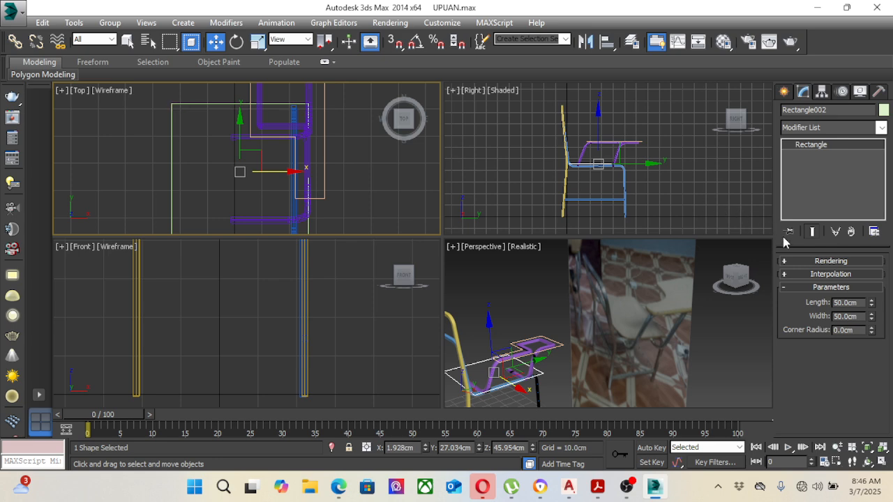
right_click(832, 148)
left_click(827, 234)
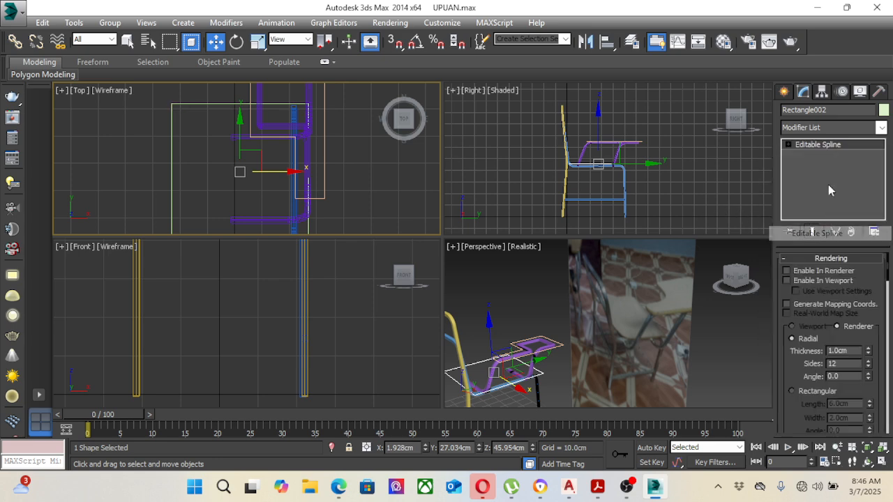
left_click(788, 144)
left_click(814, 156)
Step: Fillet all four corner vertices of the seat outline together and return to the whole-object level
scroll(209, 132, "down", 2)
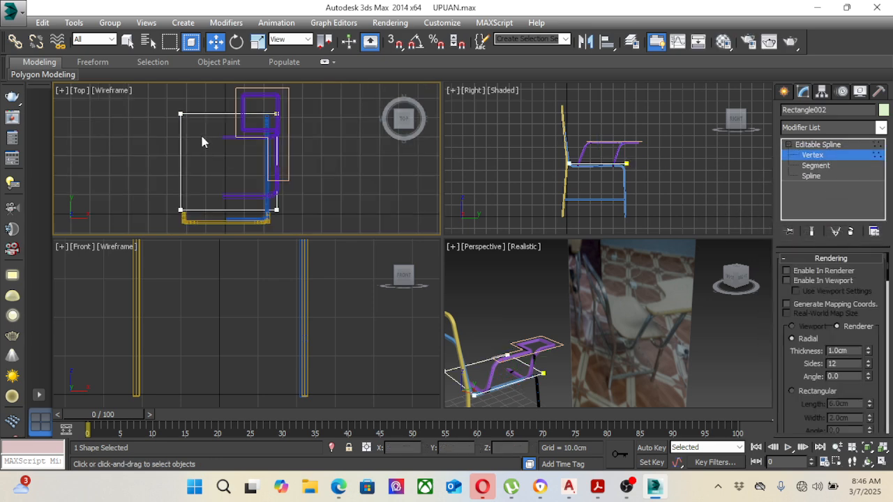
left_click_drag(251, 169, 323, 216)
middle_click_drag(311, 183, 332, 180)
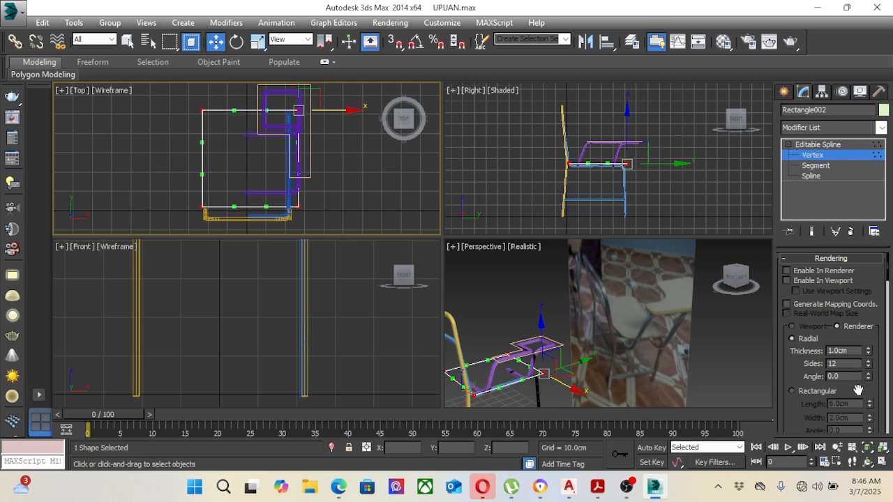
left_click_drag(805, 374, 808, 274)
scroll(806, 274, "down", 4)
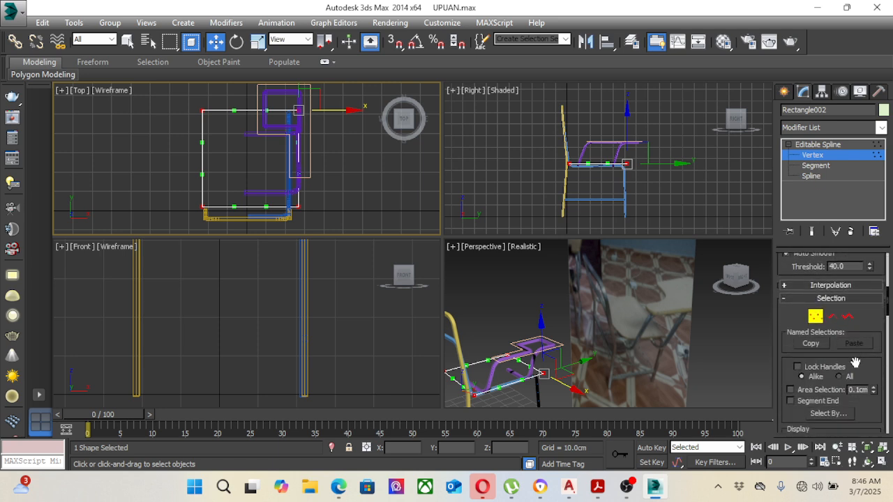
left_click_drag(856, 362, 853, 146)
left_click_drag(842, 386, 853, 157)
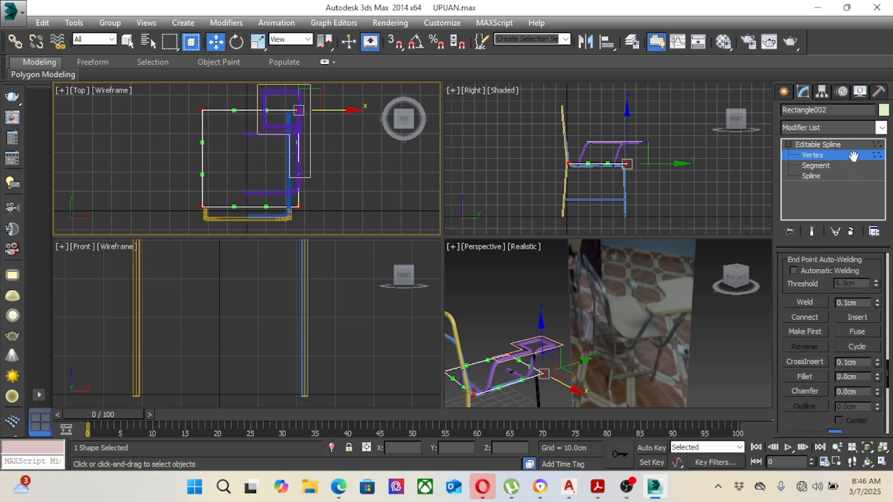
mouse_move(860, 351)
left_mouse_down()
mouse_move(861, 333)
mouse_move(880, 359)
mouse_move(878, 351)
left_mouse_up()
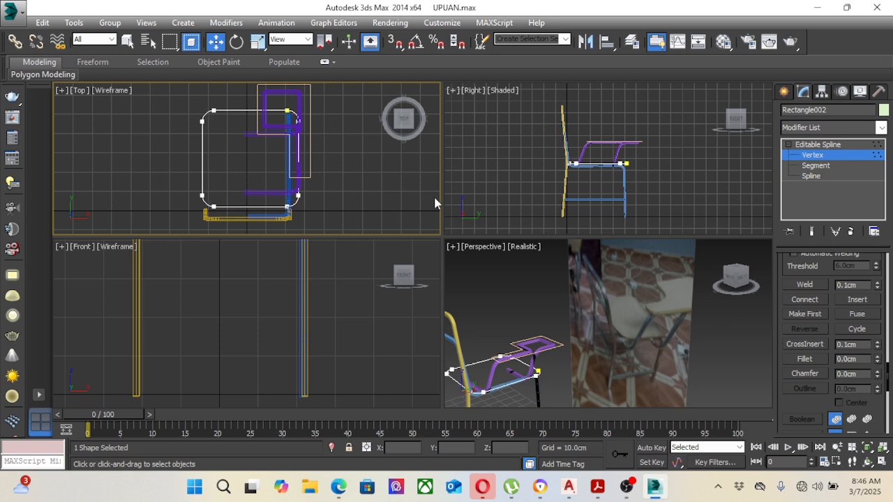
middle_click_drag(372, 182, 368, 174)
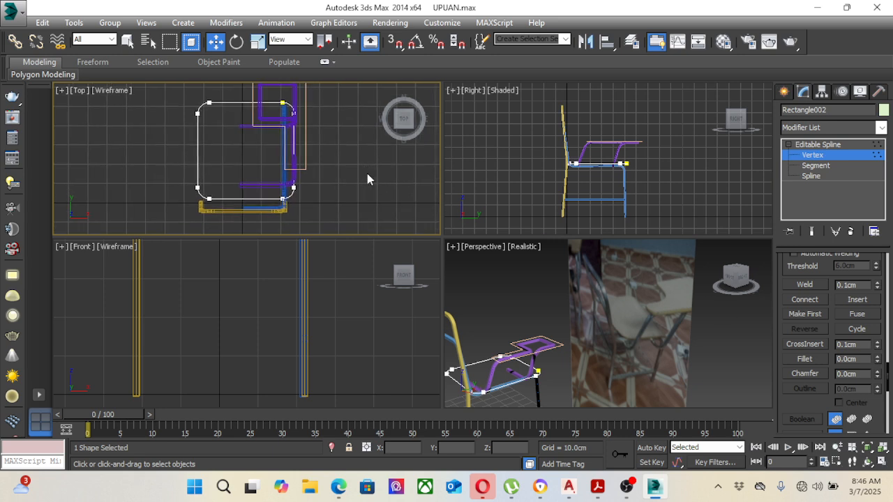
left_click(813, 146)
middle_click_drag(373, 155, 370, 183)
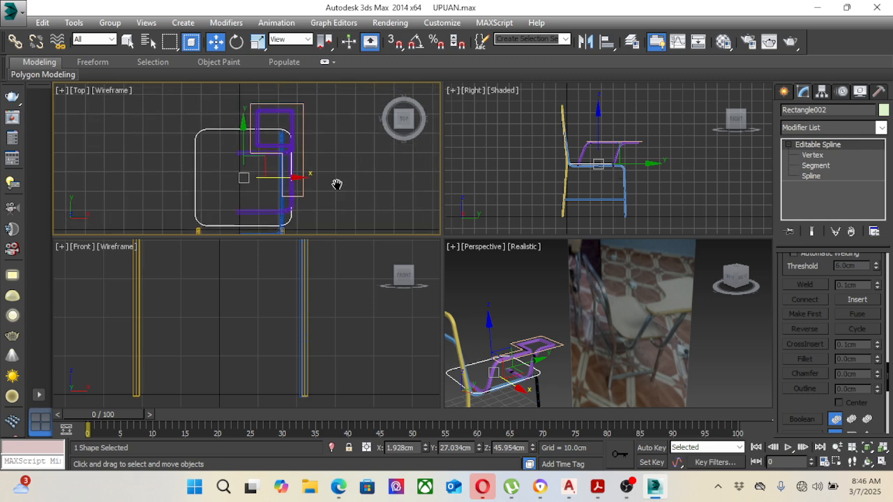
Step: Fillet all the corner vertices of the writing arm outline together and leave vertex editing
left_click(301, 141)
left_click(812, 155)
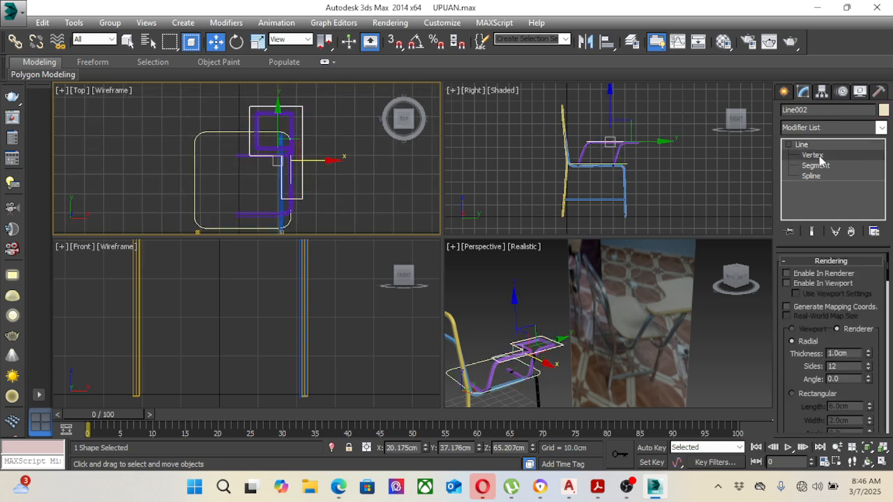
left_click_drag(215, 90, 355, 206)
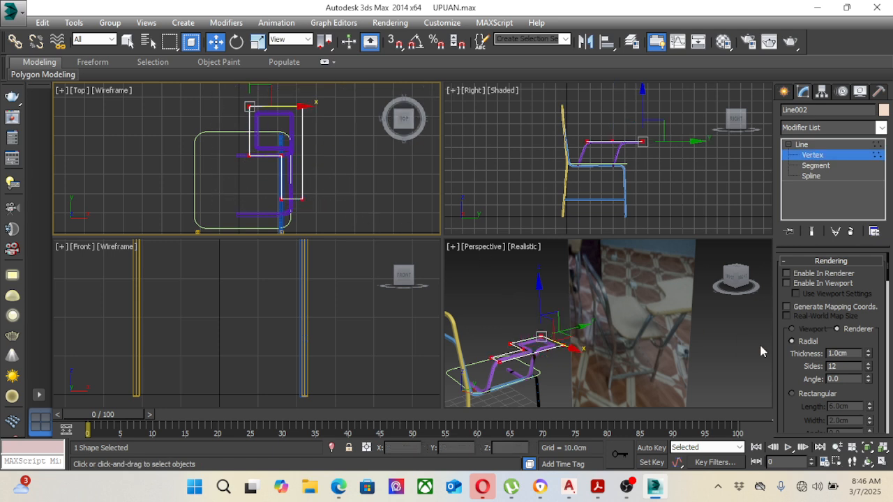
left_click_drag(796, 377, 807, 242)
scroll(802, 255, "down", 3)
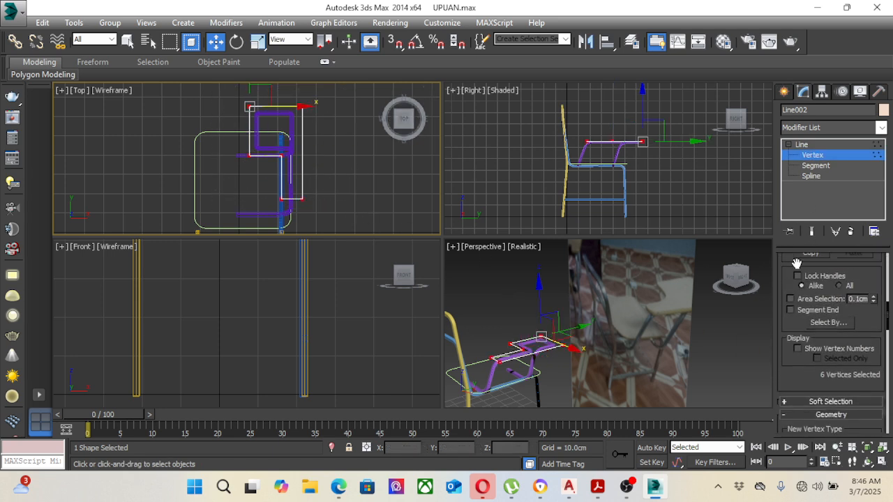
scroll(796, 356, "down", 5)
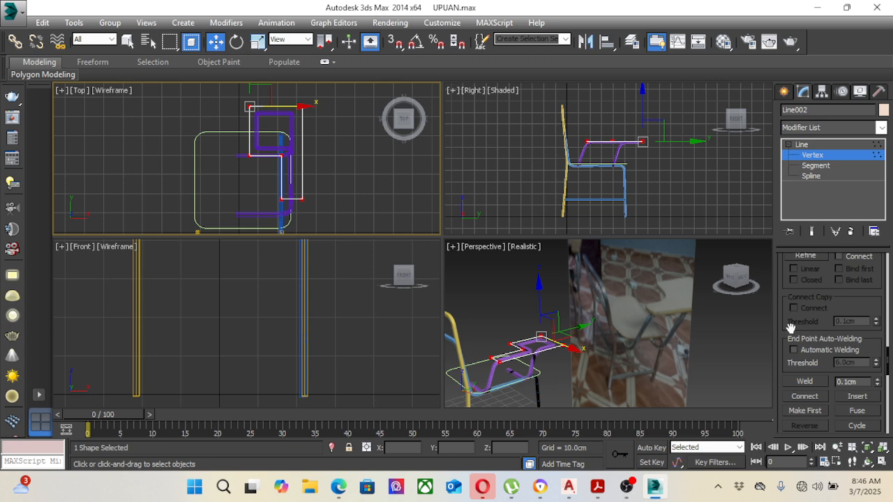
scroll(814, 344, "down", 5)
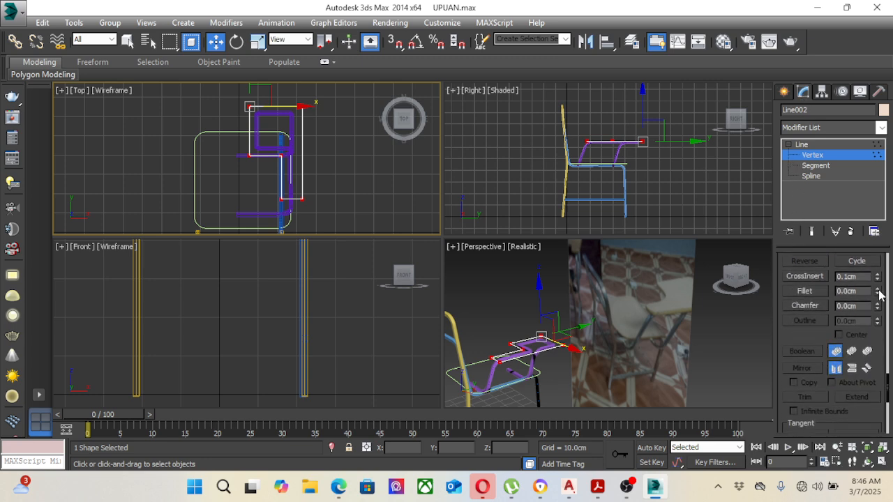
left_click_drag(878, 295, 879, 287)
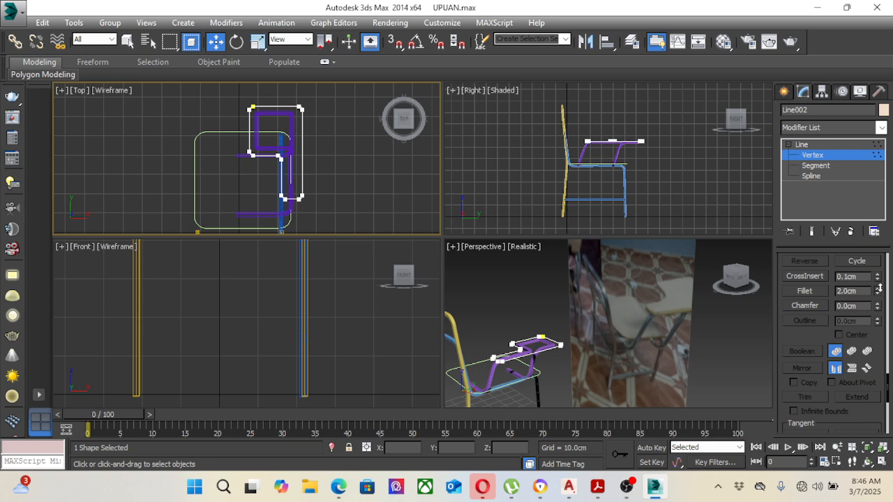
left_click_drag(879, 286, 883, 287)
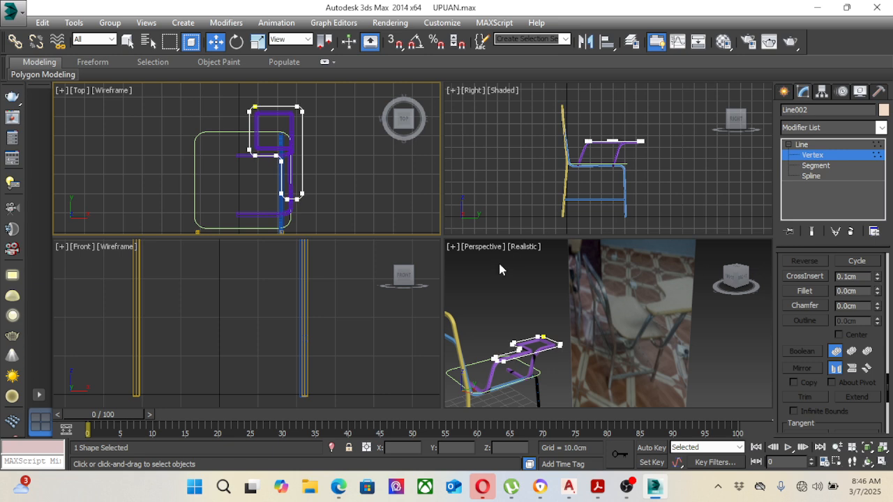
left_click(726, 318)
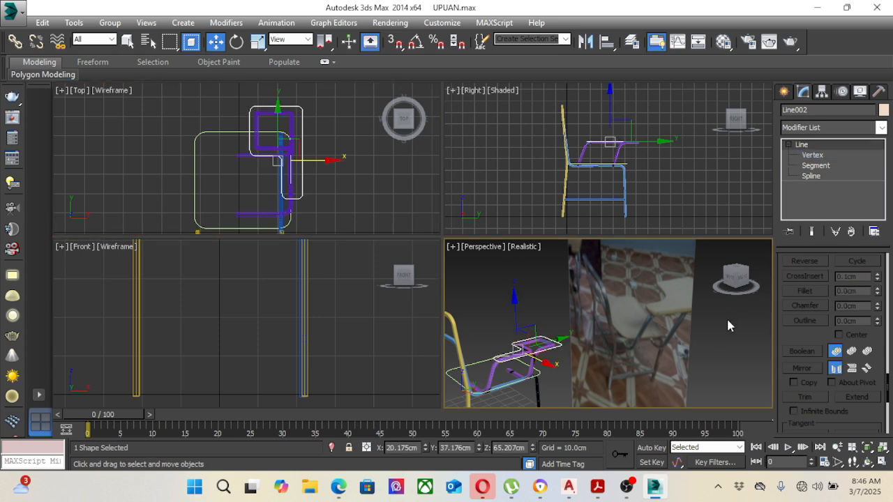
Step: Extrude the rounded writing arm outline to a thickness of 2.5 cm
left_click(559, 345)
left_click(881, 128)
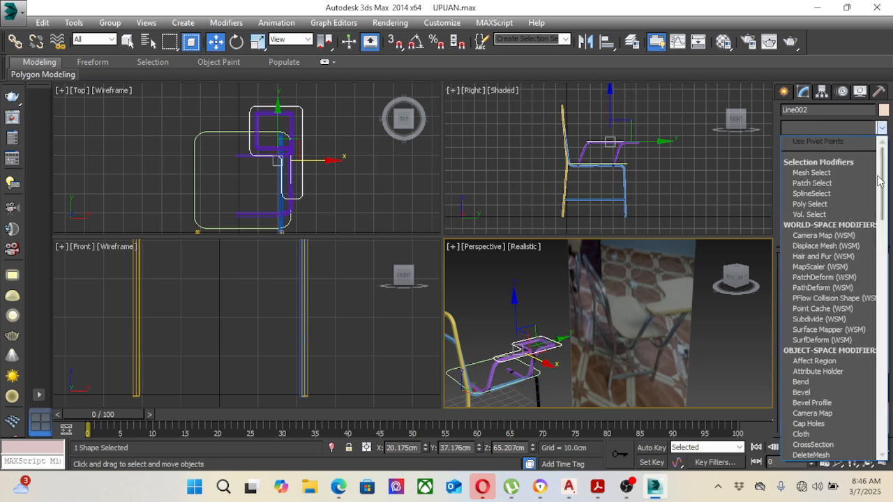
scroll(870, 218, "down", 5)
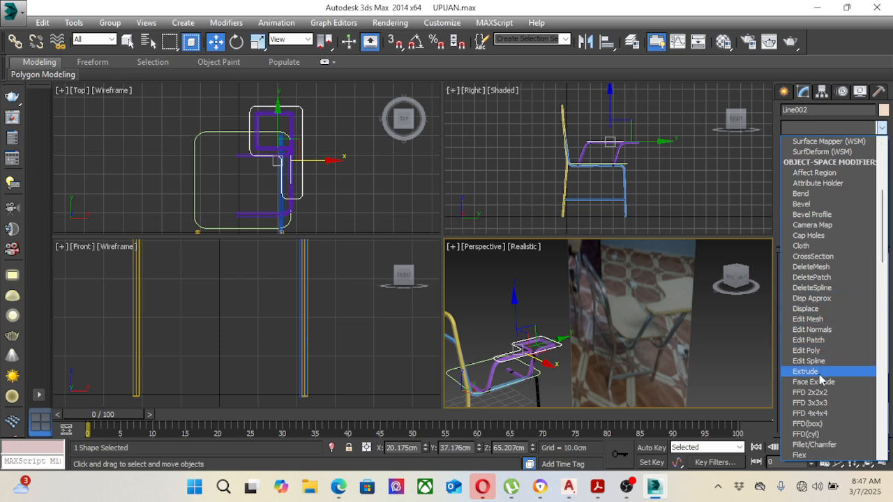
left_click(819, 392)
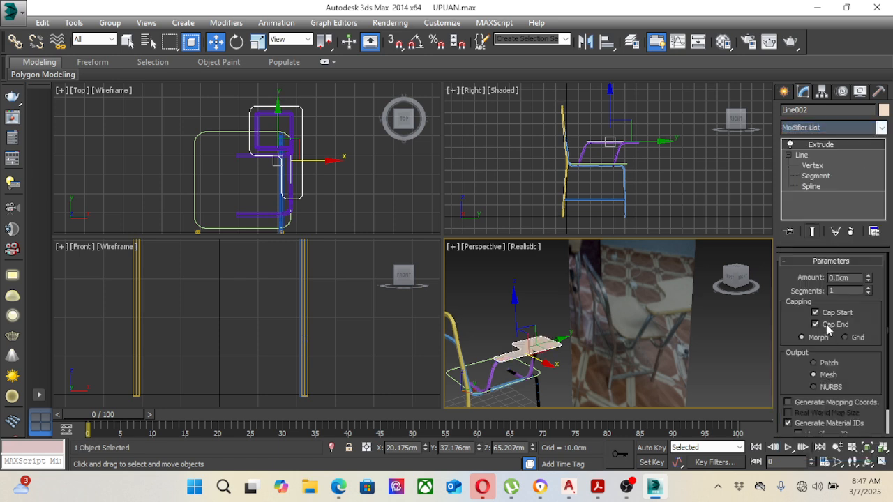
left_click_drag(870, 279, 851, 280)
double_click(851, 280)
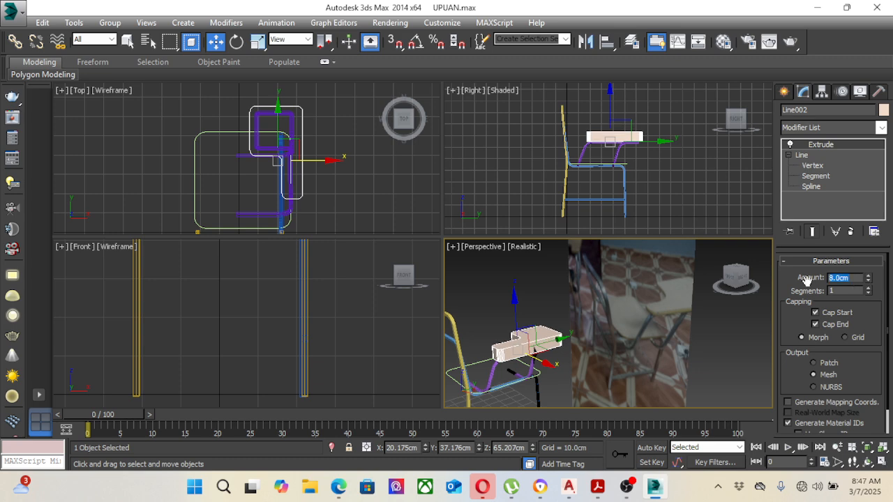
key("Tab")
key("BackSpace")
key("shift+Tab")
type("2.5")
key("Return")
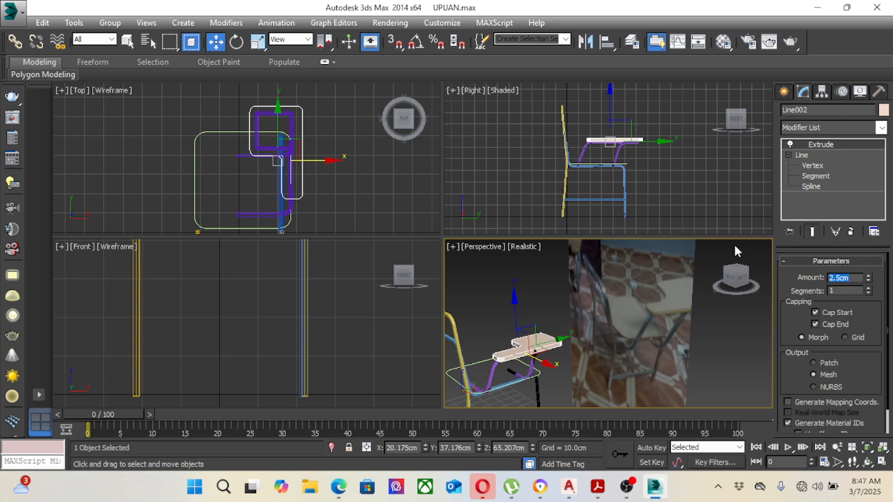
Step: Inspect how the writing arm sits on its support tube and set its extrusion to 3 segments
left_click(696, 191)
left_click(538, 347)
scroll(600, 136, "up", 10)
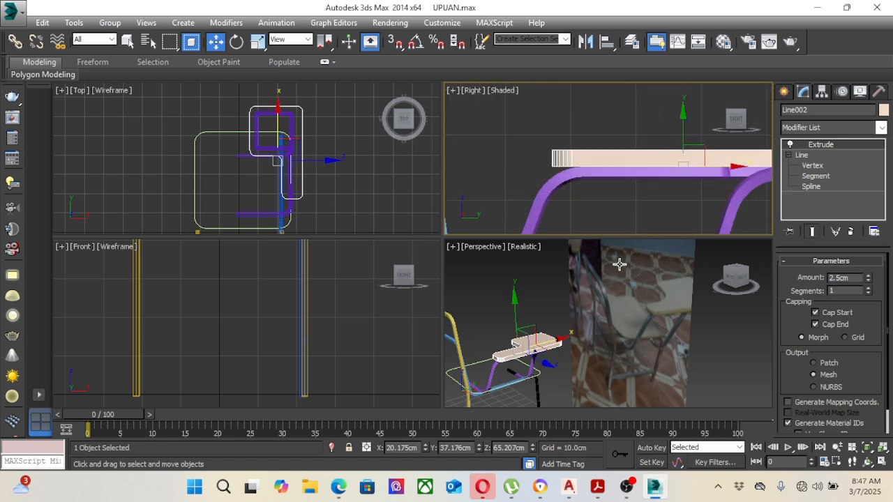
middle_click_drag(352, 181, 353, 173)
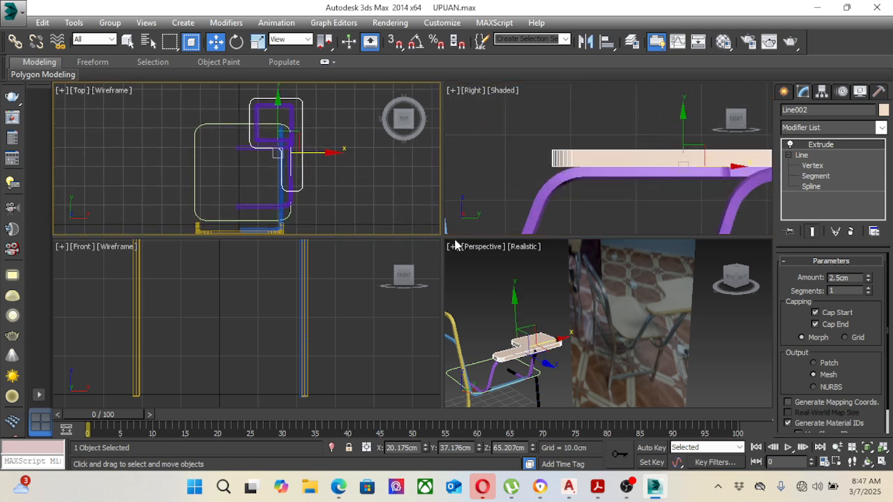
left_click(496, 301)
scroll(544, 362, "up", 4)
middle_click_drag(545, 353, 587, 330)
left_click(559, 312)
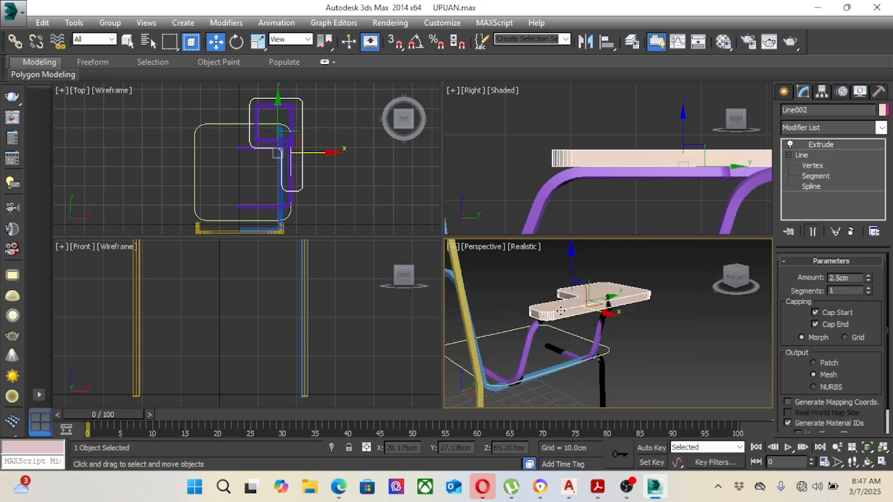
left_click(868, 287)
left_click(869, 288)
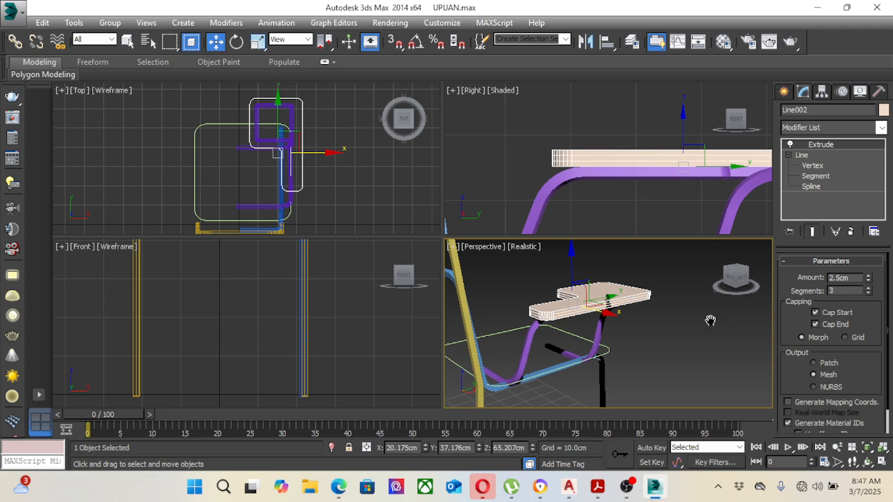
middle_click_drag(710, 320, 689, 314)
middle_click_drag(619, 344, 650, 334)
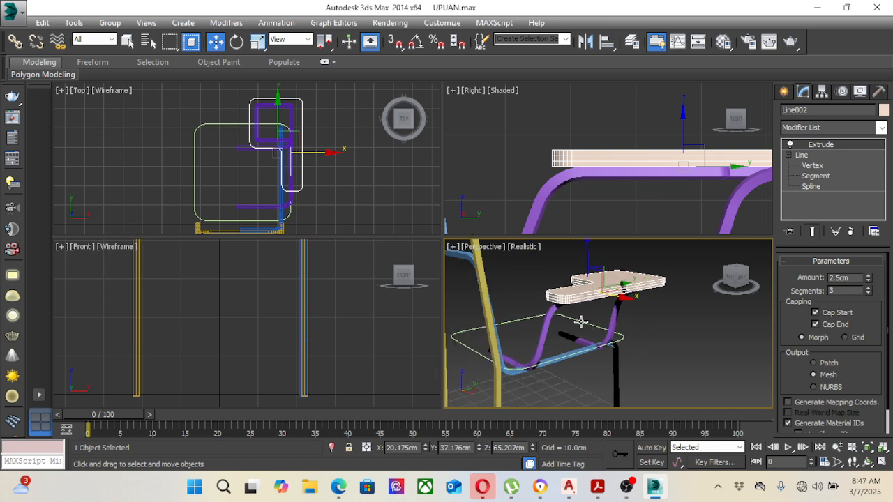
Step: Extrude the rounded seat outline 2.5 cm with 3 segments
left_click(581, 322)
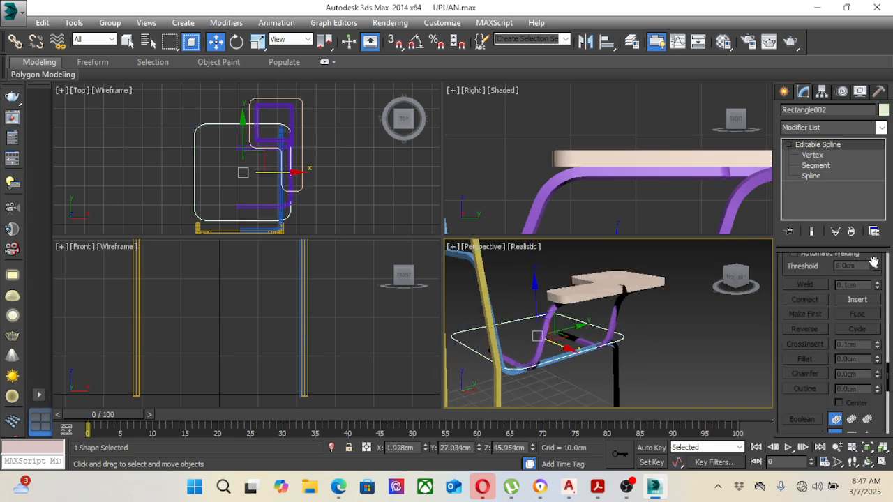
scroll(872, 263, "up", 5)
left_click(881, 128)
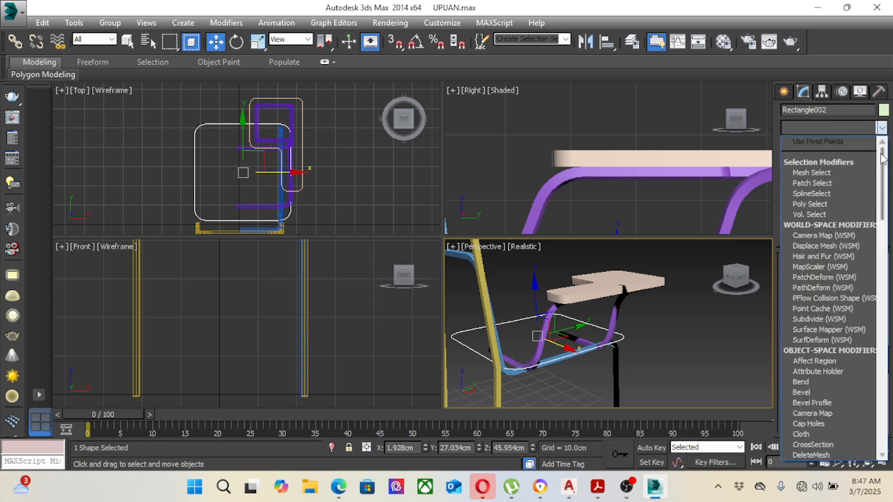
scroll(883, 212, "down", 5)
scroll(883, 213, "down", 1)
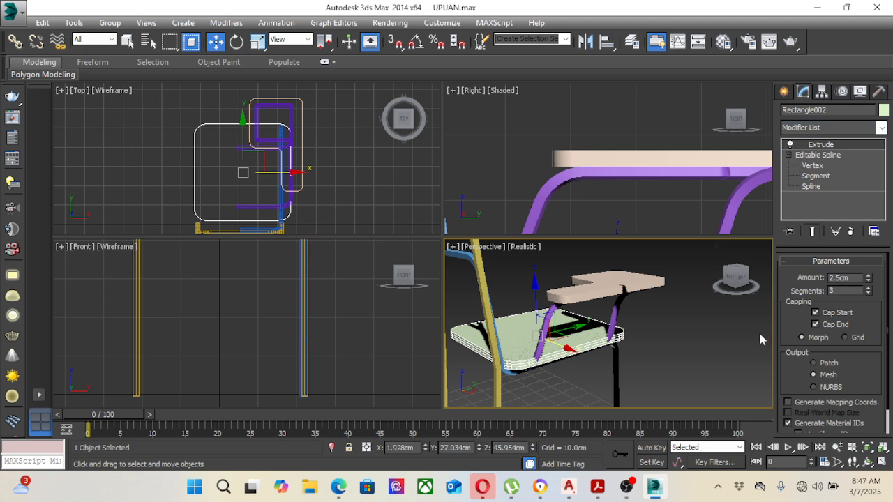
Step: Shift the seat about 1 cm in the negative X direction over the chair frame
left_click(658, 339)
left_click(584, 336)
middle_click_drag(296, 180, 312, 164)
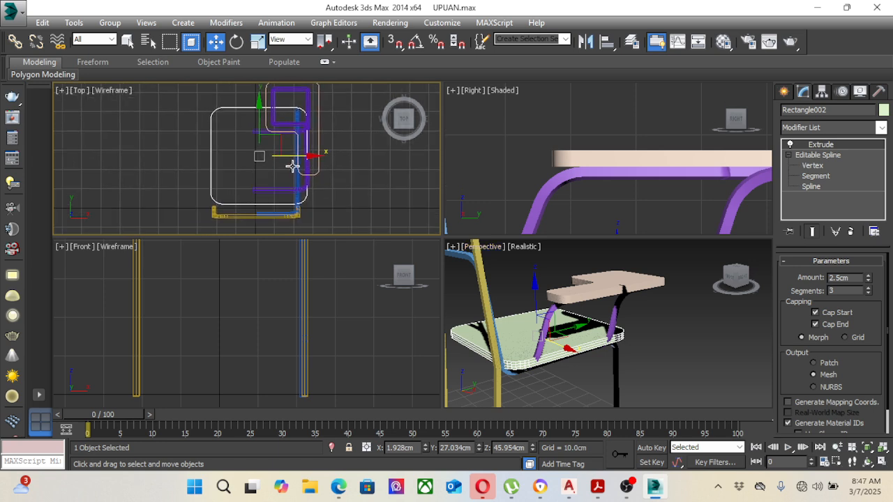
left_click_drag(297, 155, 295, 156)
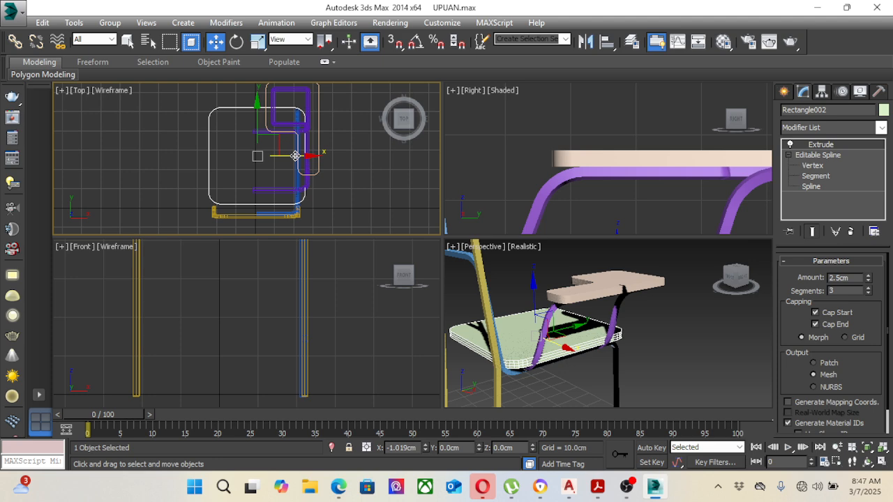
Step: Move the purple support tube of the writing arm slightly outward in the positive X direction and check the whole chair
left_click(333, 181)
left_click(304, 180)
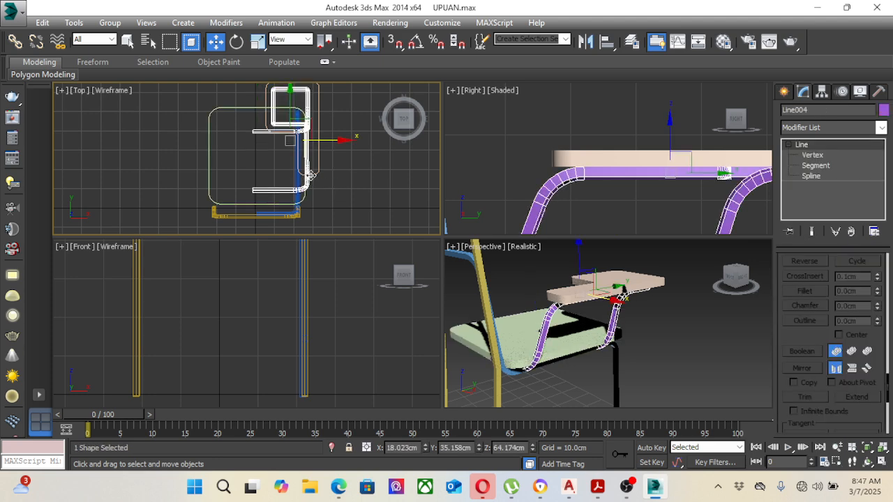
left_click_drag(327, 142, 332, 144)
left_click(370, 163)
middle_click_drag(327, 153, 332, 151)
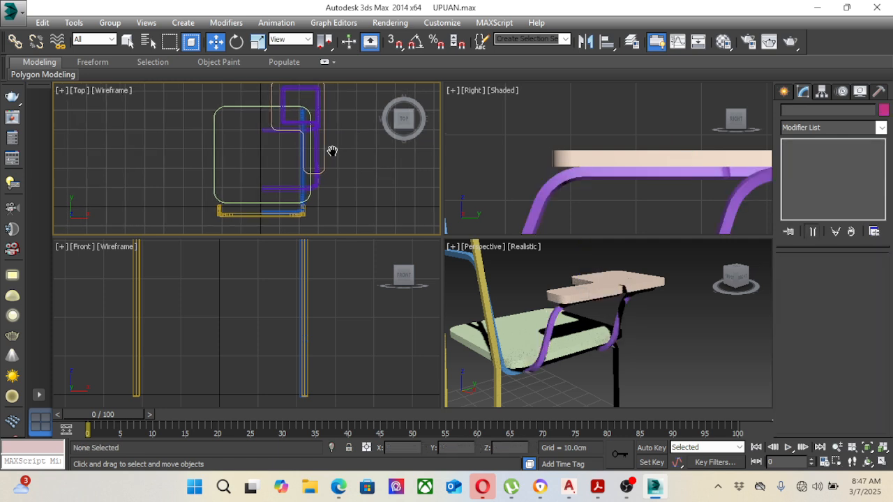
scroll(320, 193, "up", 3)
scroll(317, 191, "down", 7)
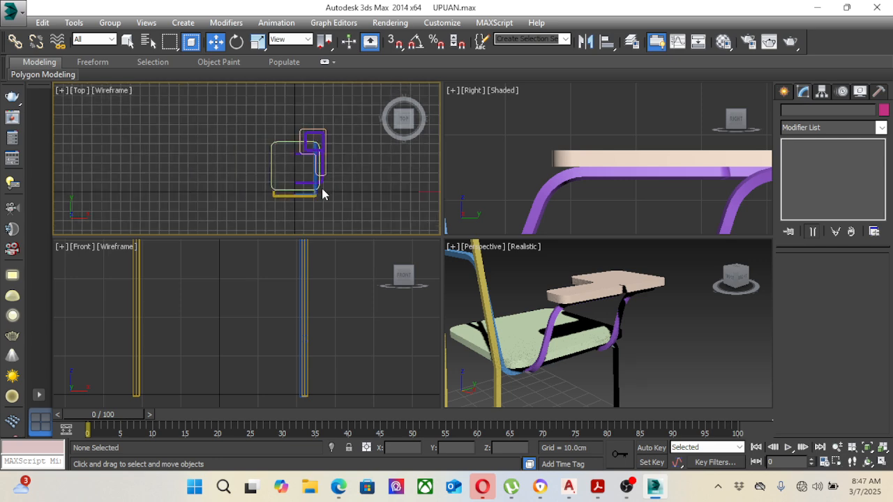
scroll(639, 342, "down", 5)
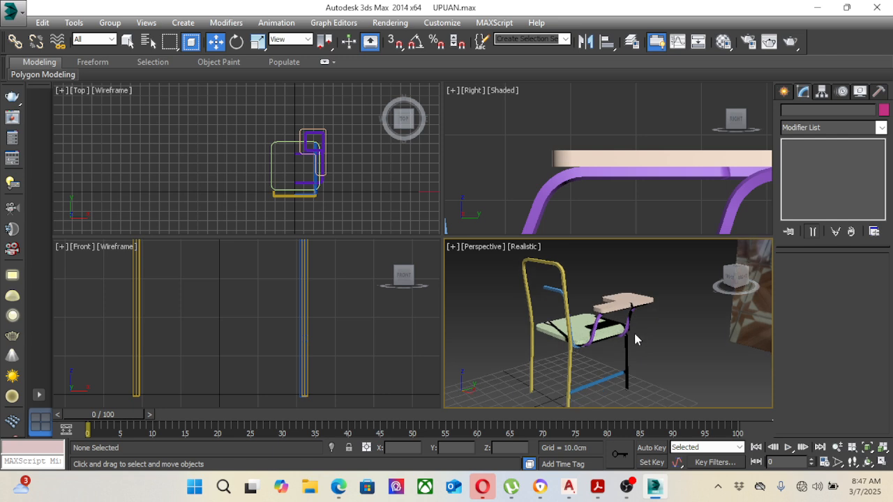
Step: Apply a Mirror modifier to the blue half-frame tube that carries the seat and front leg
left_click(553, 290)
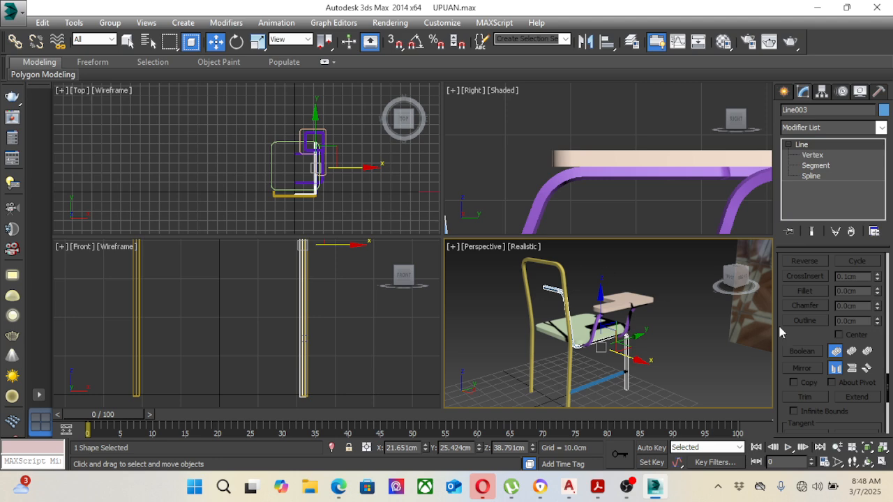
left_click(881, 127)
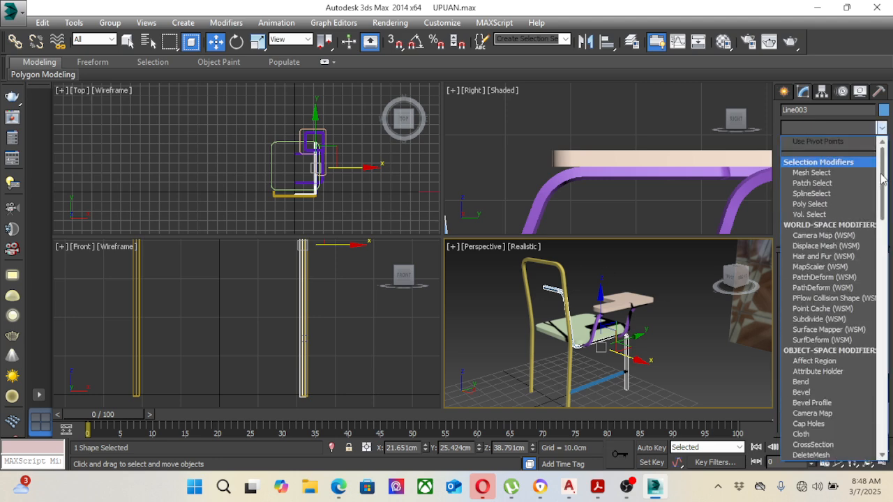
scroll(878, 224, "down", 7)
scroll(878, 224, "down", 9)
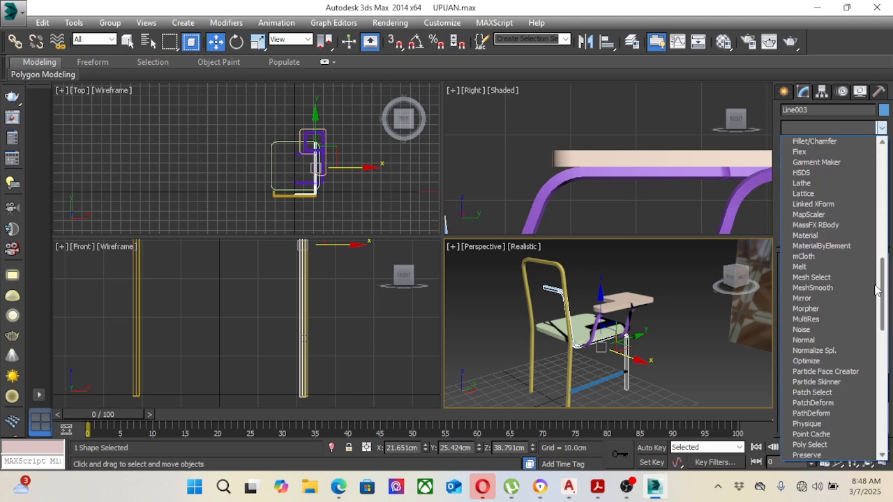
left_click(827, 300)
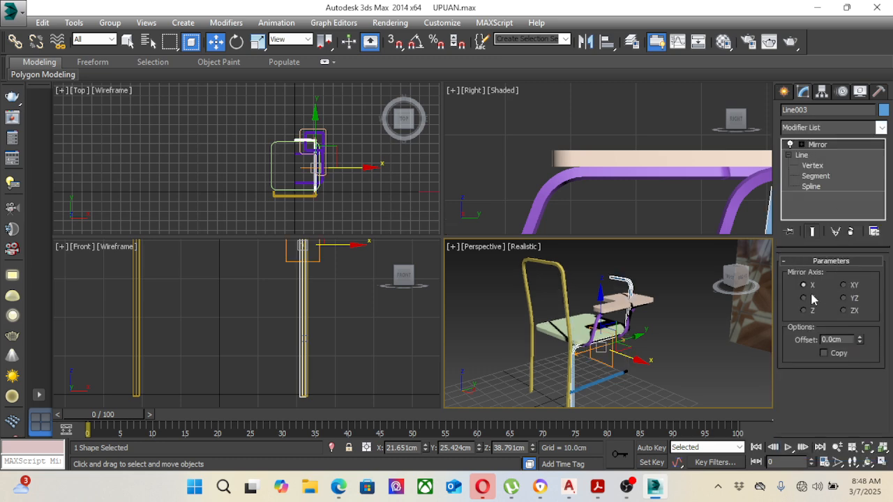
Step: Try shifting the mirror centre toward negative X with the X, Y and Z axes, and remove the Mirror modifier
left_click(802, 145)
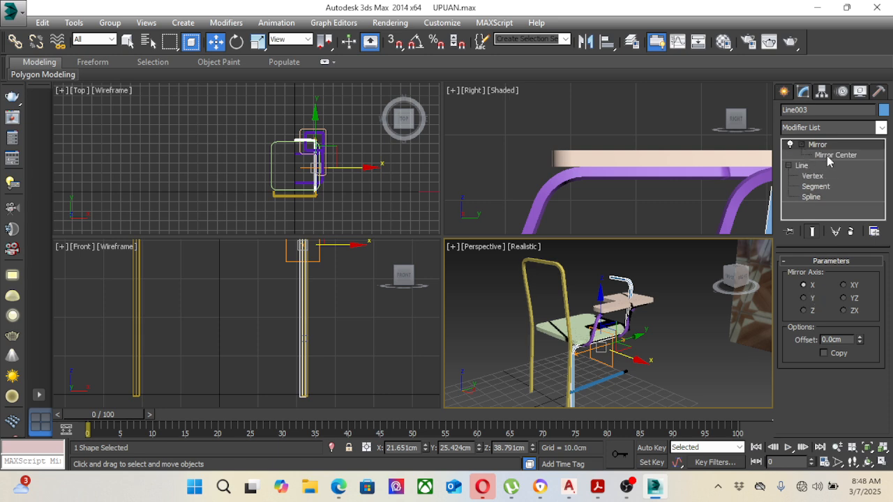
left_click(832, 156)
left_click(339, 179)
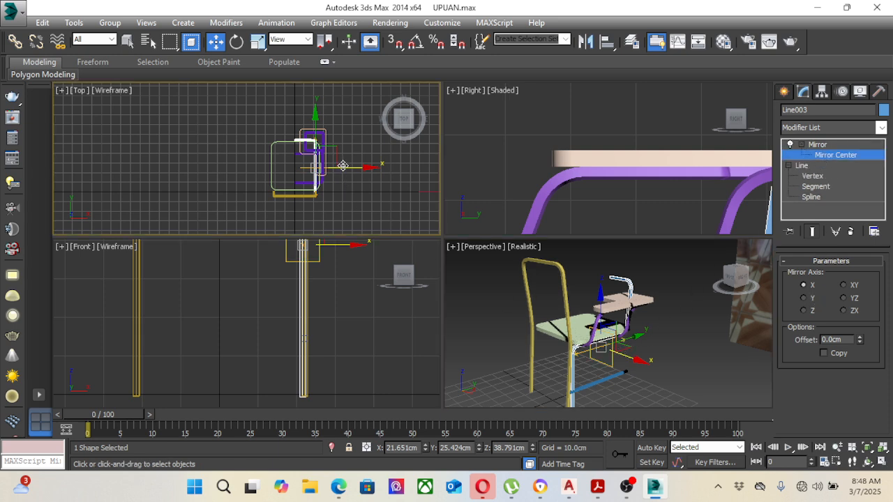
left_click_drag(345, 168, 321, 168)
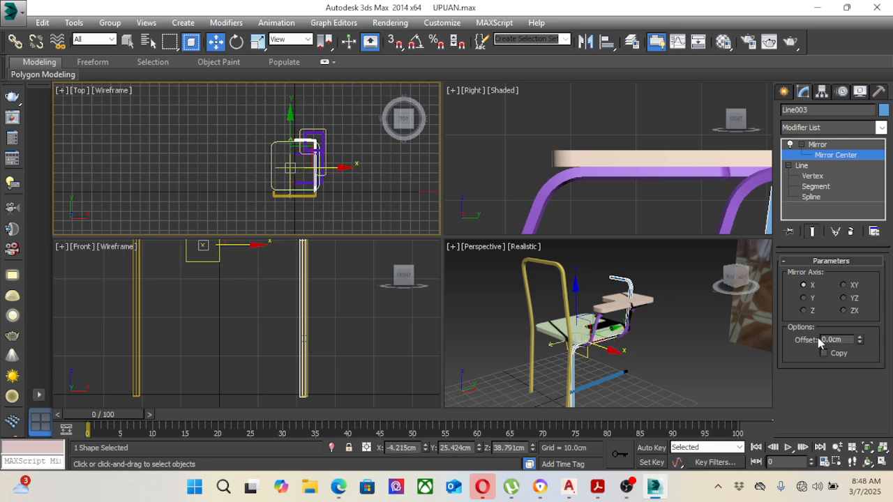
left_click(813, 298)
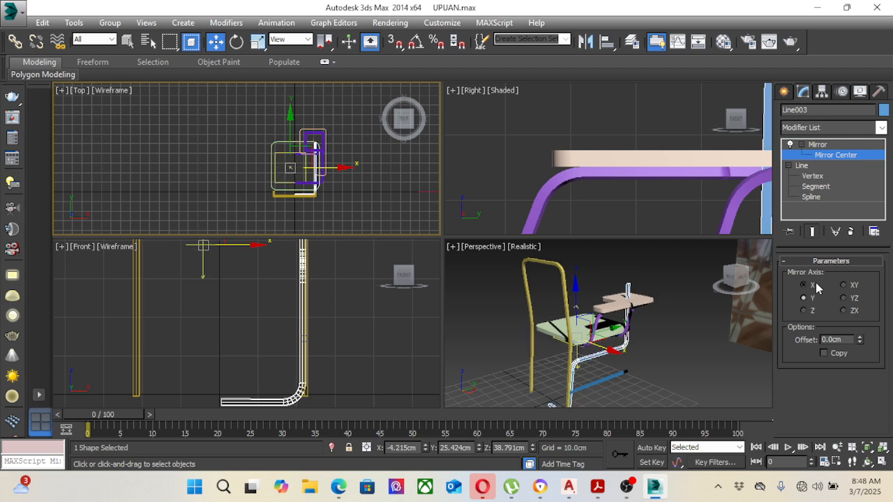
left_click(815, 286)
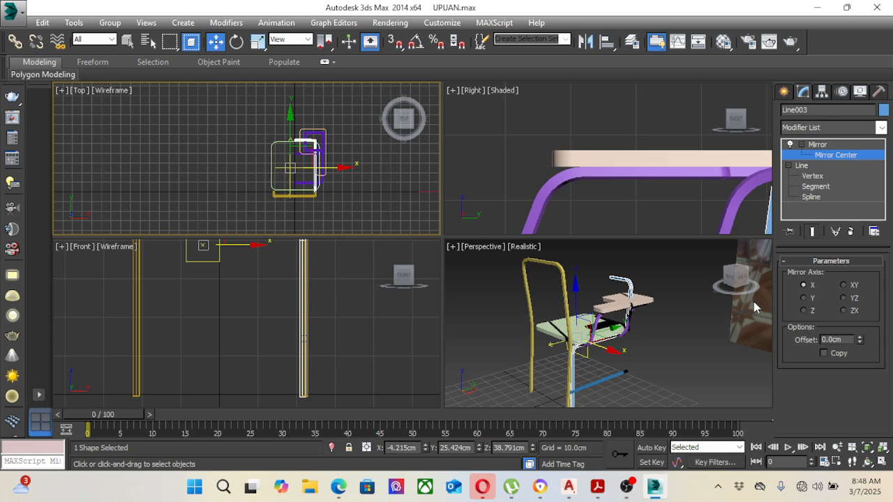
left_click(805, 311)
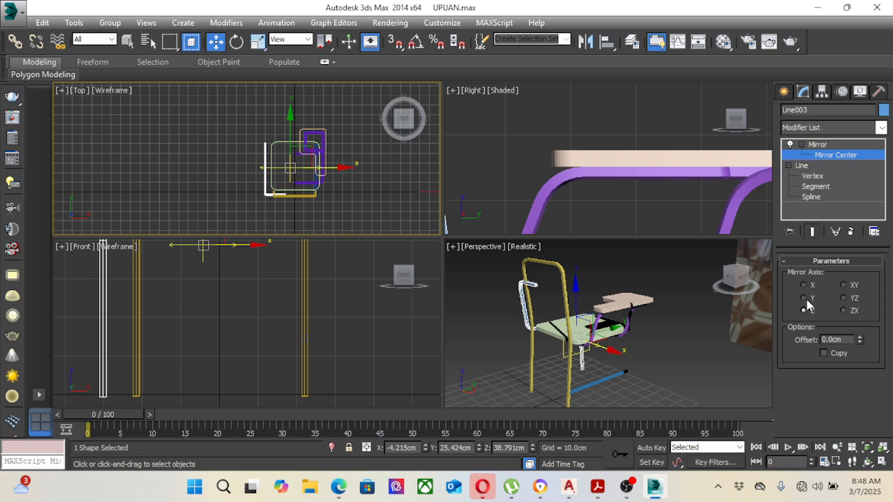
left_click(805, 298)
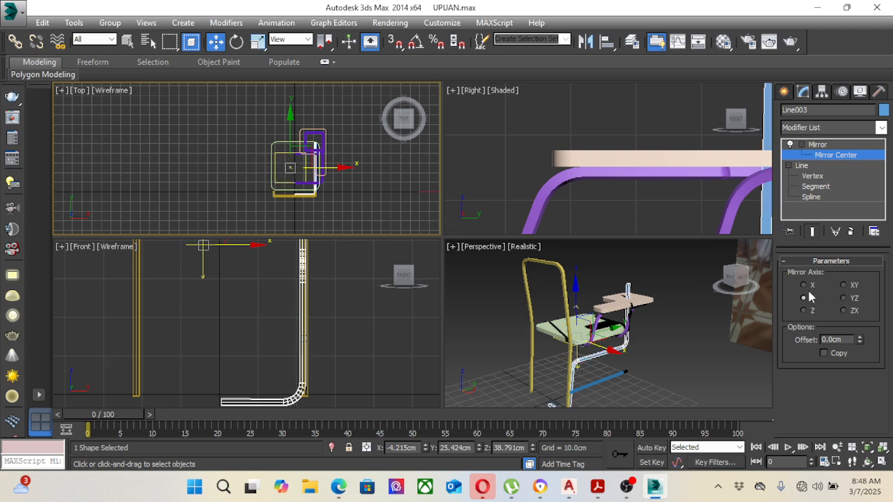
left_click(807, 286)
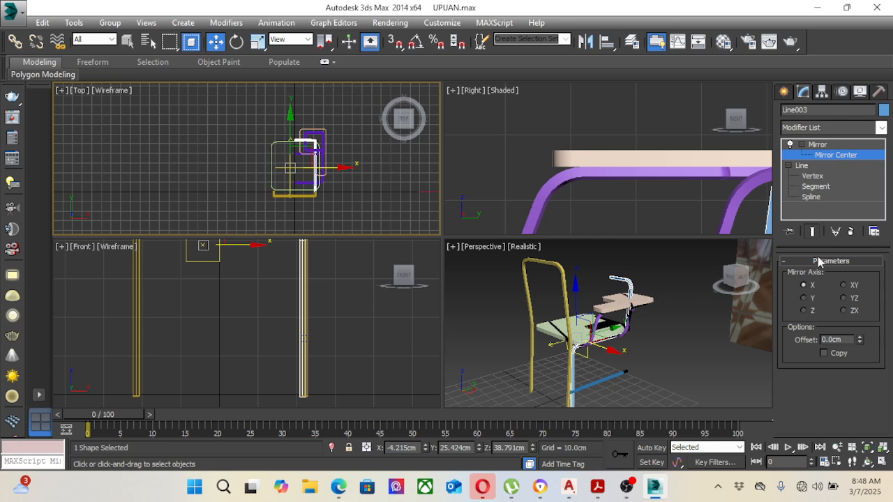
left_click(851, 231)
left_click(682, 343)
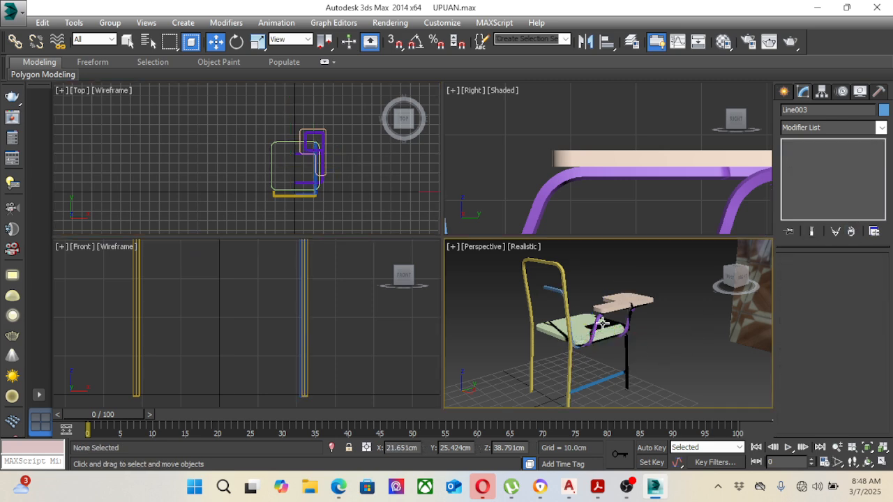
Step: Apply a Mirror modifier to the blue half-frame tube with Copy enabled and the mirror axis set to Z
left_click(601, 323)
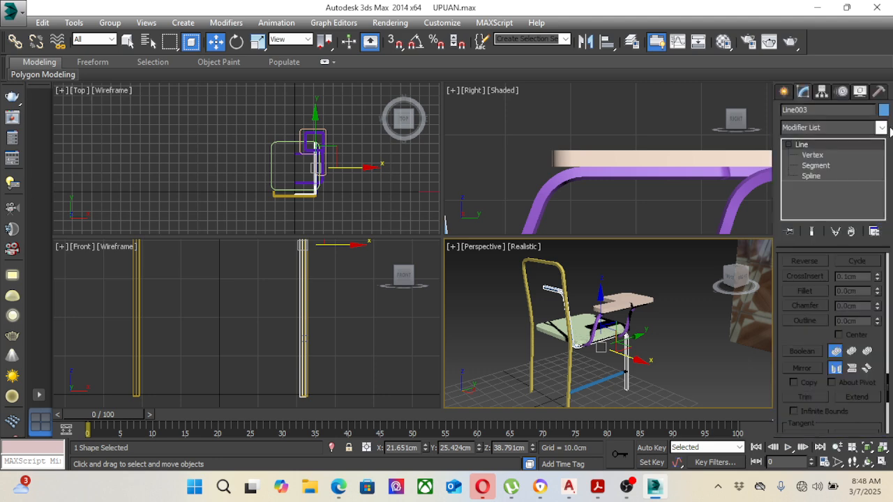
left_click(881, 128)
scroll(862, 416, "down", 15)
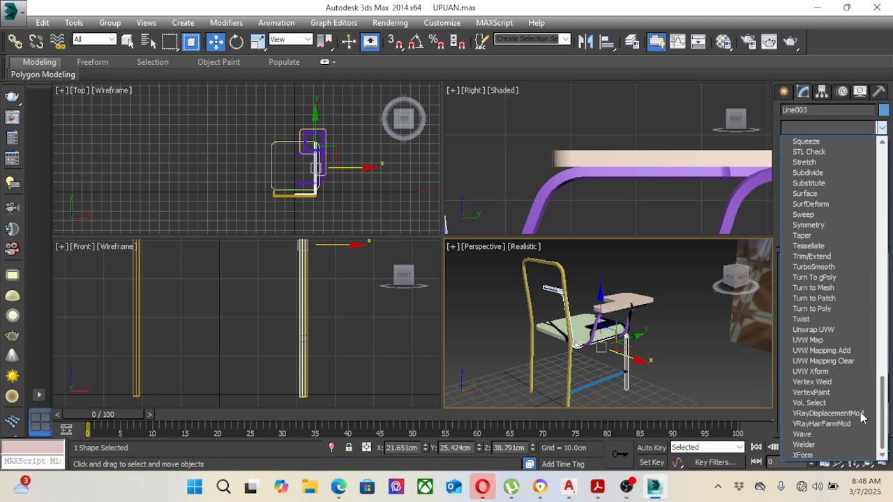
scroll(874, 301, "up", 15)
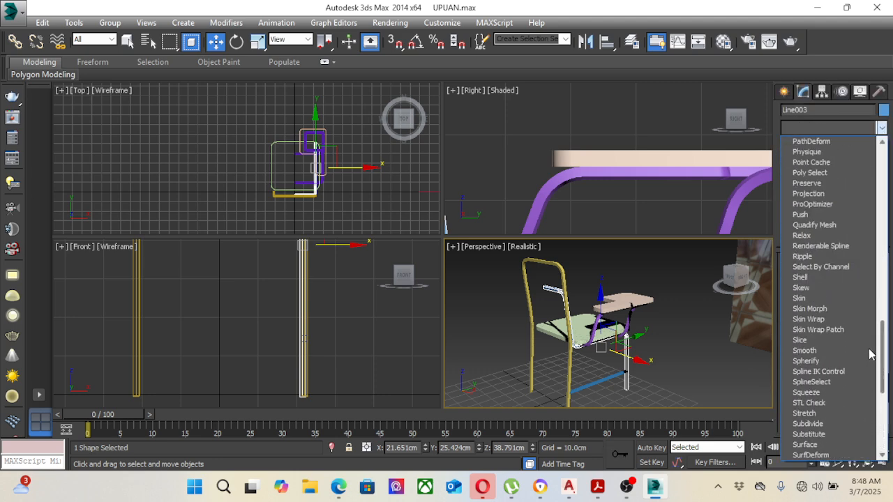
scroll(874, 298, "up", 1)
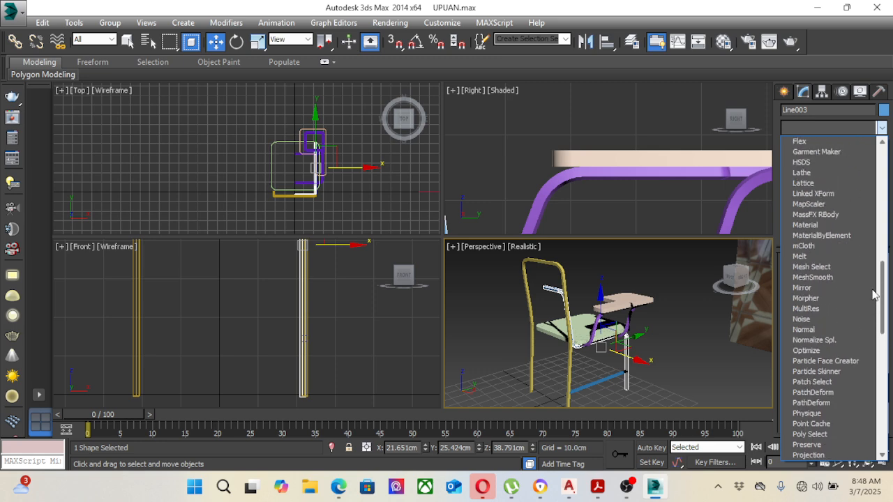
left_click(811, 287)
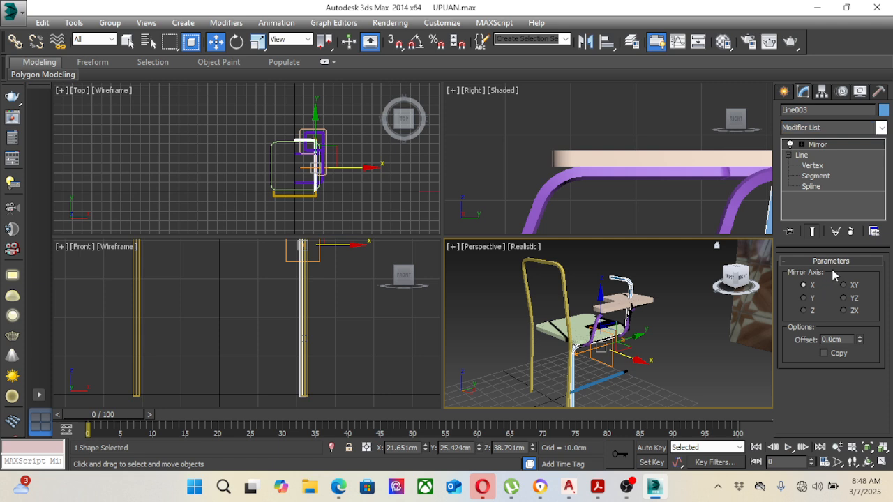
left_click(824, 354)
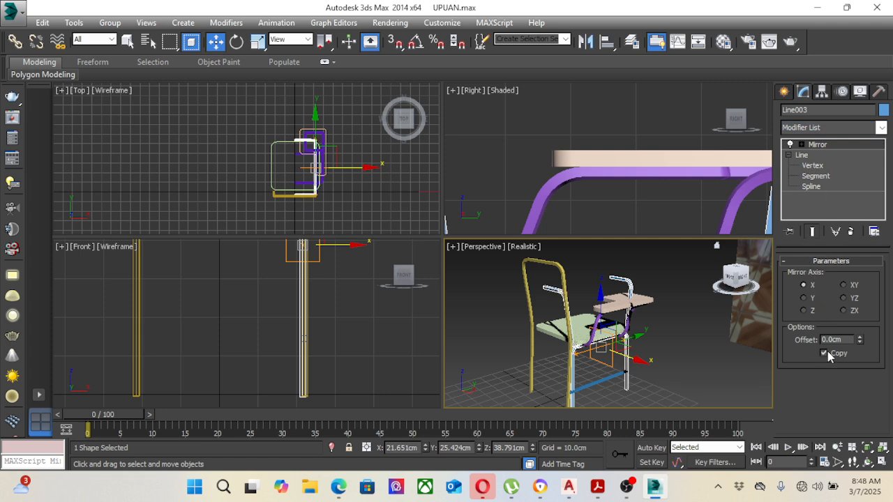
left_click(805, 298)
left_click(811, 286)
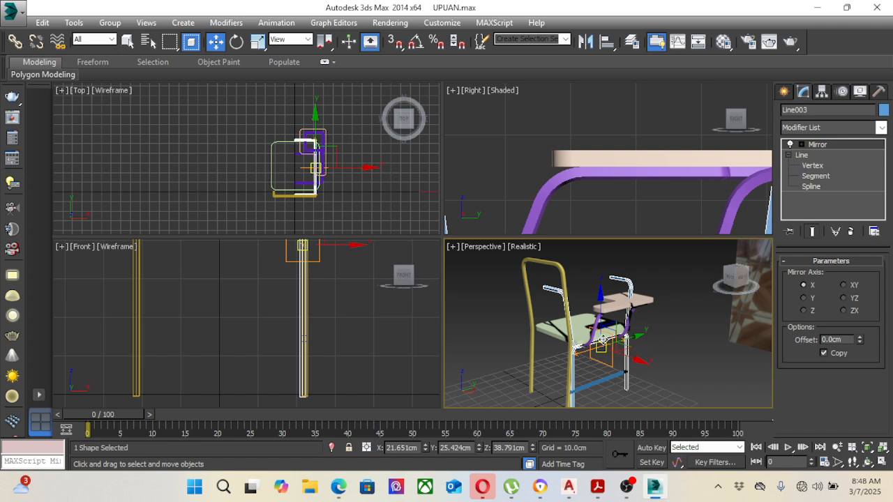
left_click(804, 311)
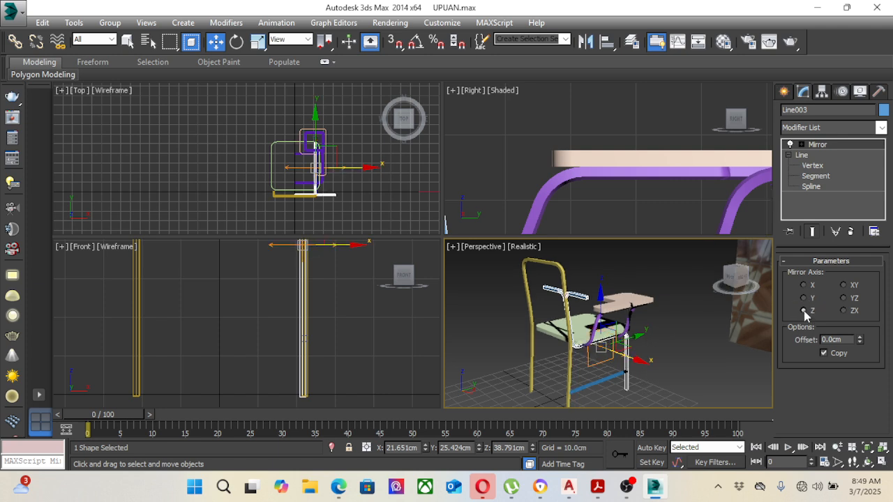
Step: Move the mirror centre about 21.4 cm in the negative X direction so the two halves form a complete frame
left_click(801, 146)
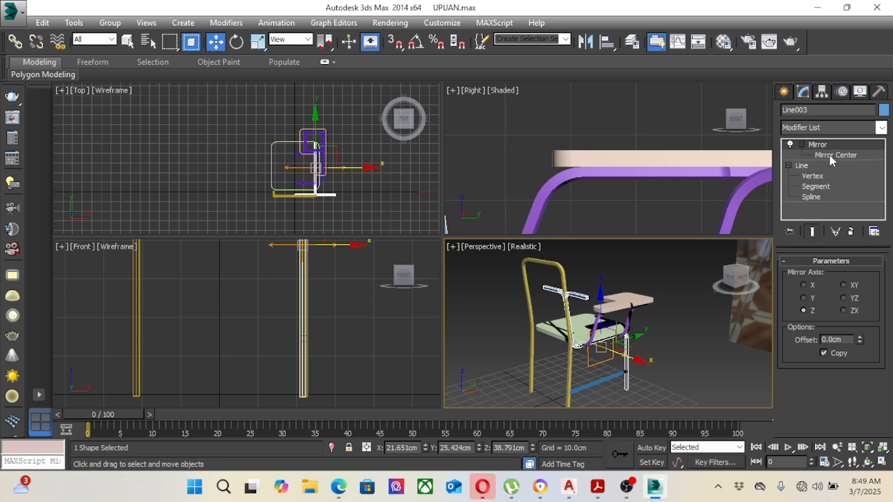
left_click(831, 156)
left_click_drag(620, 356, 601, 346)
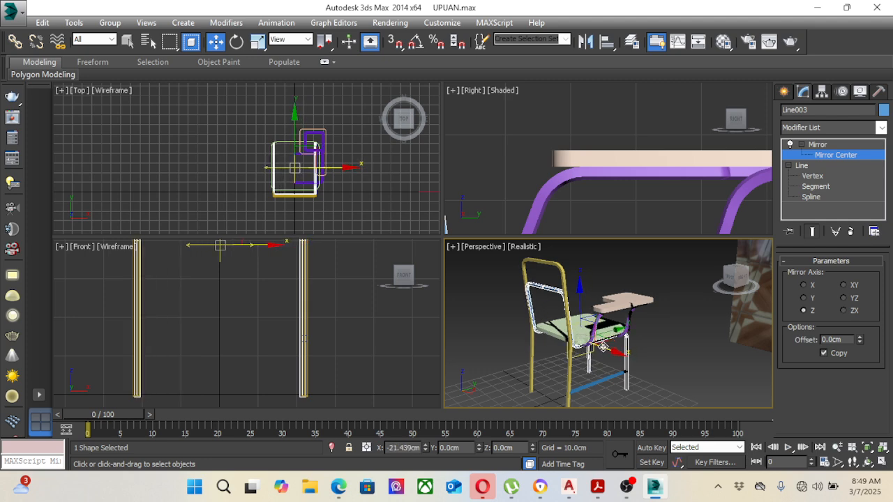
Step: Fine-tune the mirror centre slightly in the positive X direction to adjust the width of the blue frame
middle_click_drag(314, 303, 325, 366)
scroll(325, 361, "down", 3)
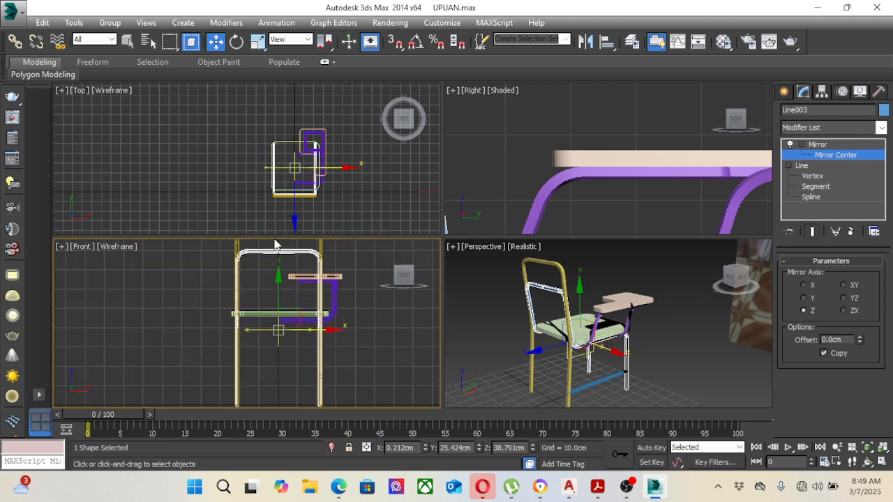
middle_click_drag(276, 245, 291, 269)
scroll(528, 344, "up", 4)
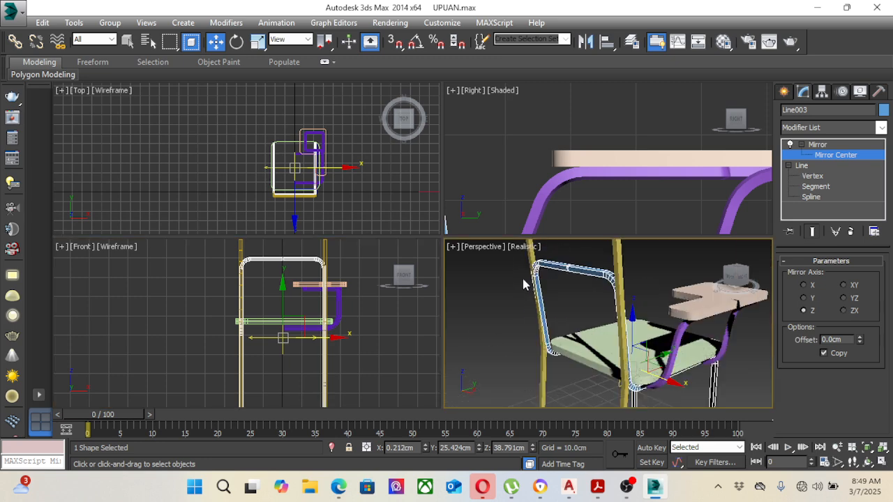
scroll(312, 319, "up", 5)
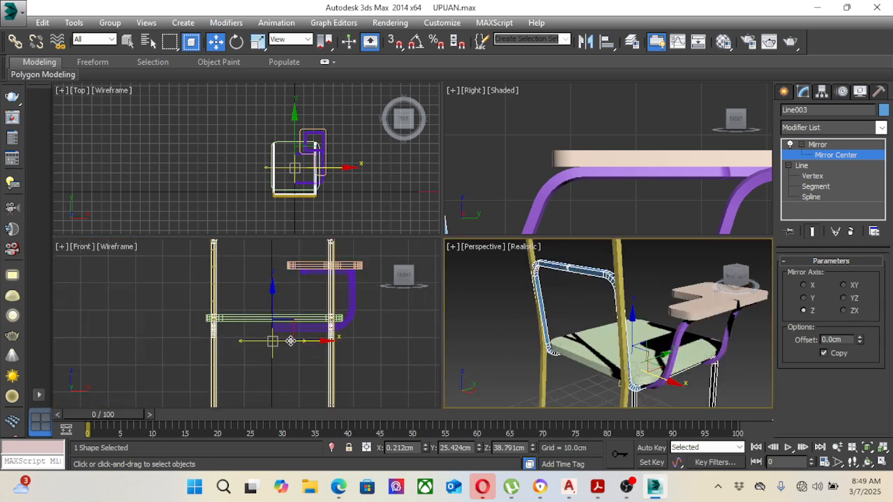
left_click_drag(304, 332, 376, 338)
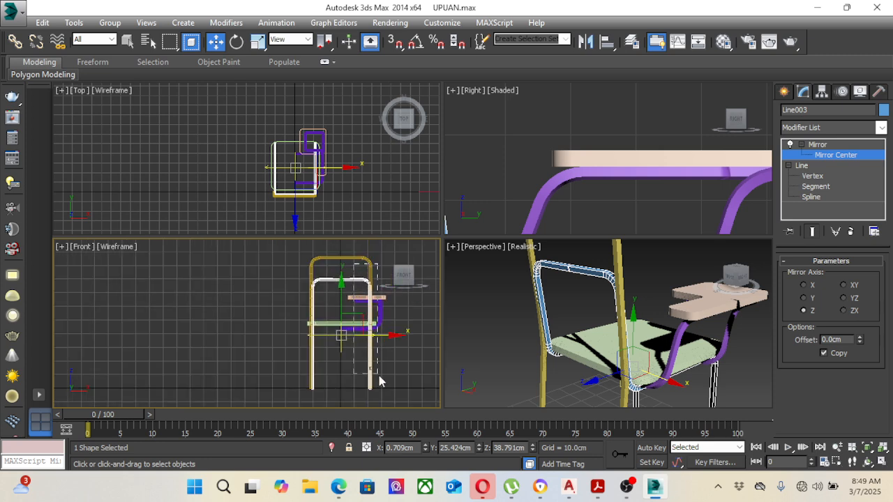
scroll(379, 339, "up", 6)
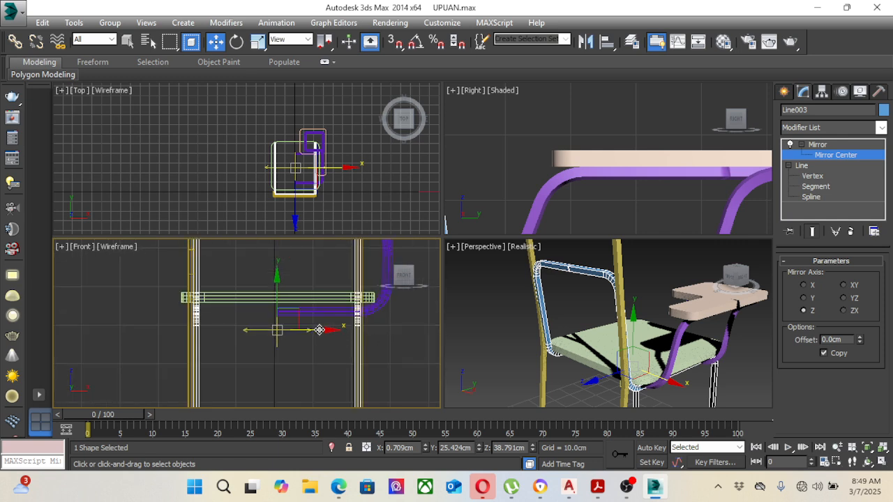
left_click_drag(316, 330, 321, 330)
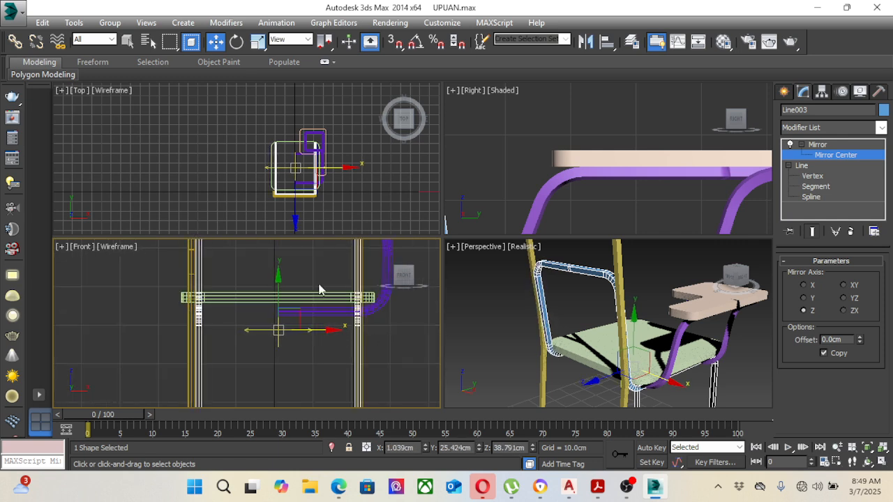
Step: Shift the whole mirrored blue frame about 0.55 cm in the negative X direction between the yellow legs
left_click(736, 361)
left_click(584, 268)
left_click(354, 333)
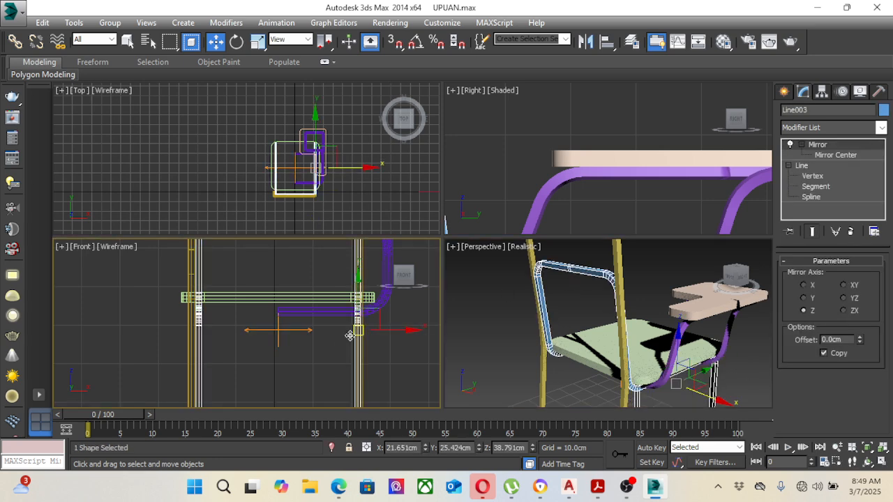
left_click_drag(386, 330, 385, 330)
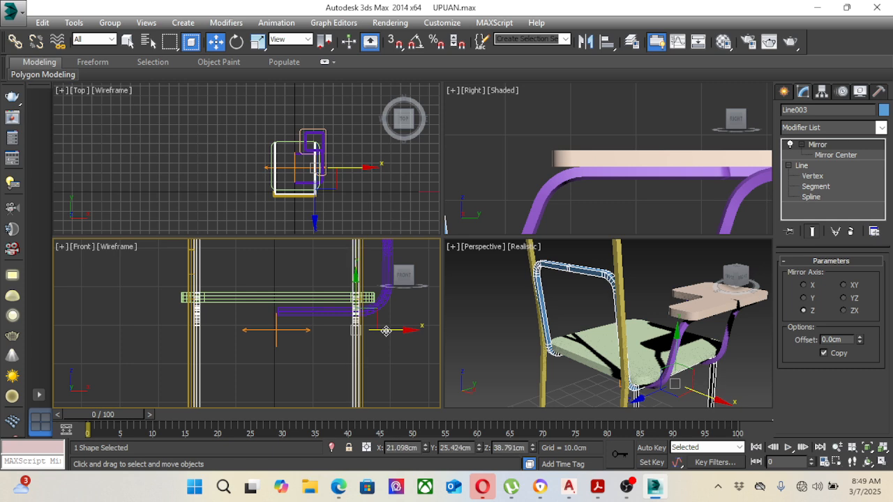
scroll(393, 361, "down", 3)
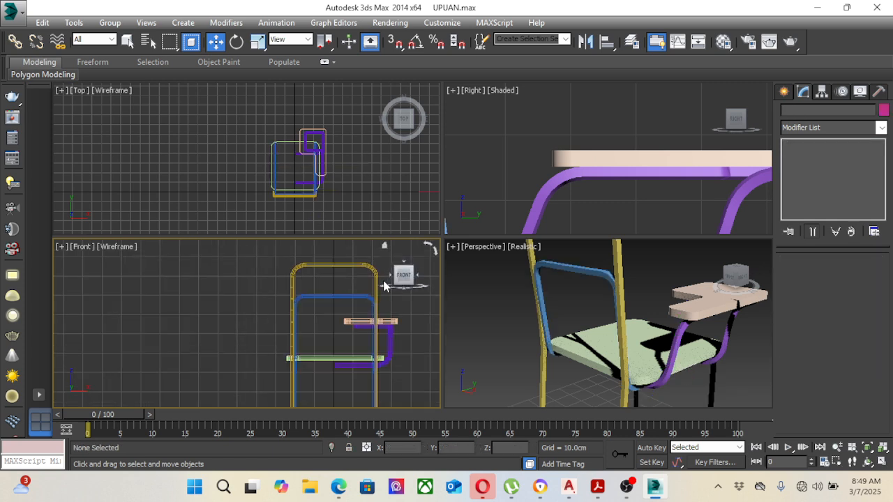
Step: Move the yellow back frame's vertices on its negative X side outward by about 0.26 cm
left_click(372, 275)
left_click(809, 155)
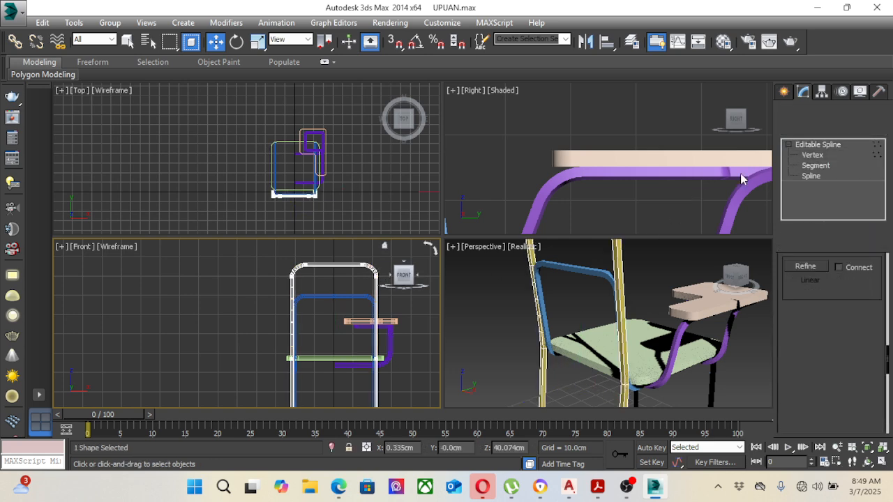
middle_click_drag(621, 286, 611, 270, "alt")
scroll(342, 290, "down", 2)
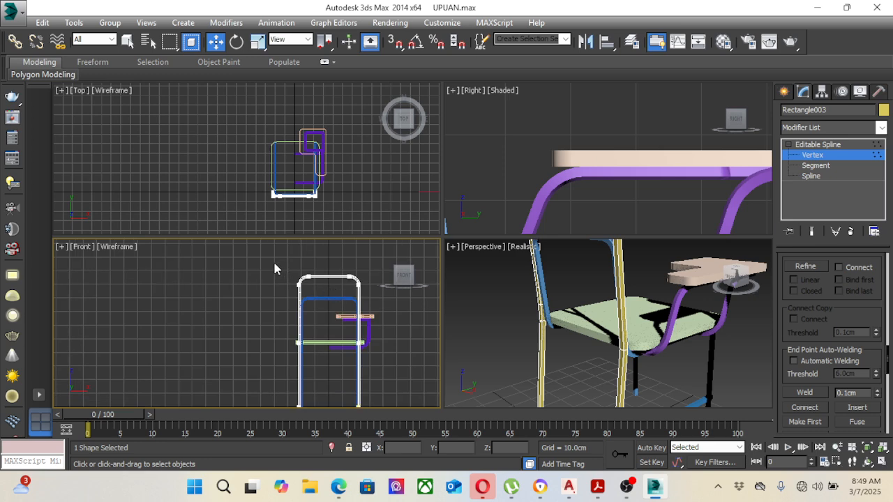
scroll(274, 260, "down", 2)
left_click_drag(267, 255, 300, 341)
scroll(306, 264, "up", 2)
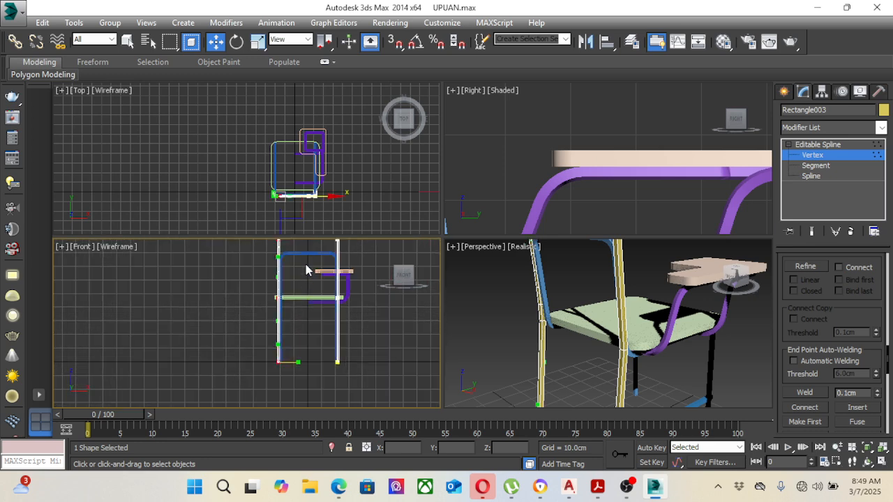
scroll(305, 265, "up", 5)
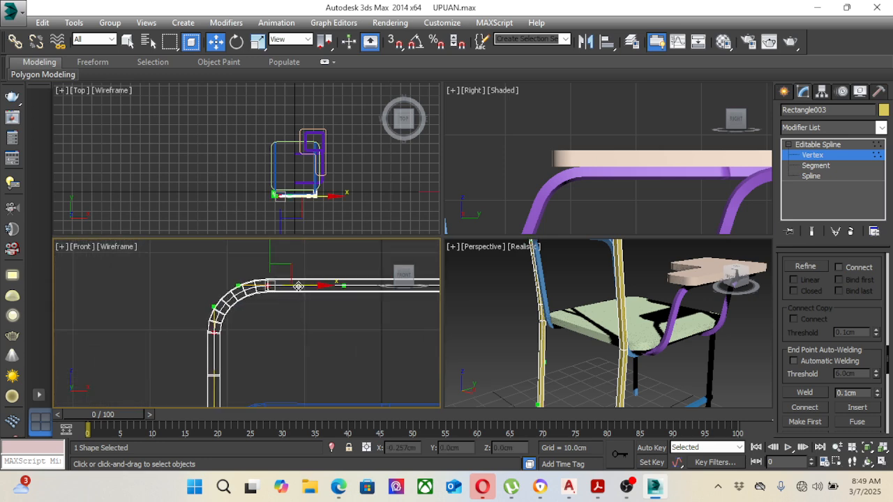
scroll(314, 265, "down", 4)
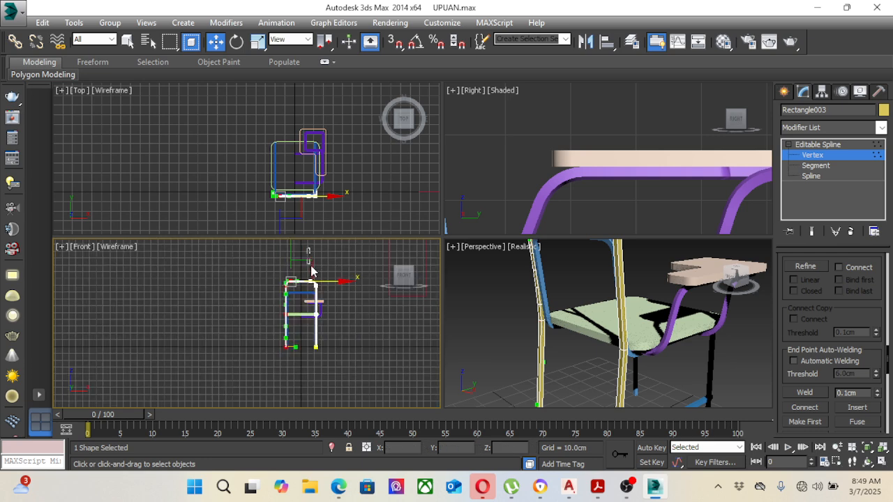
Step: Move the yellow back frame's vertices on its positive X side slightly outward in the positive X direction
left_click_drag(311, 267, 341, 380)
scroll(325, 351, "up", 5)
middle_click_drag(326, 369, 353, 392)
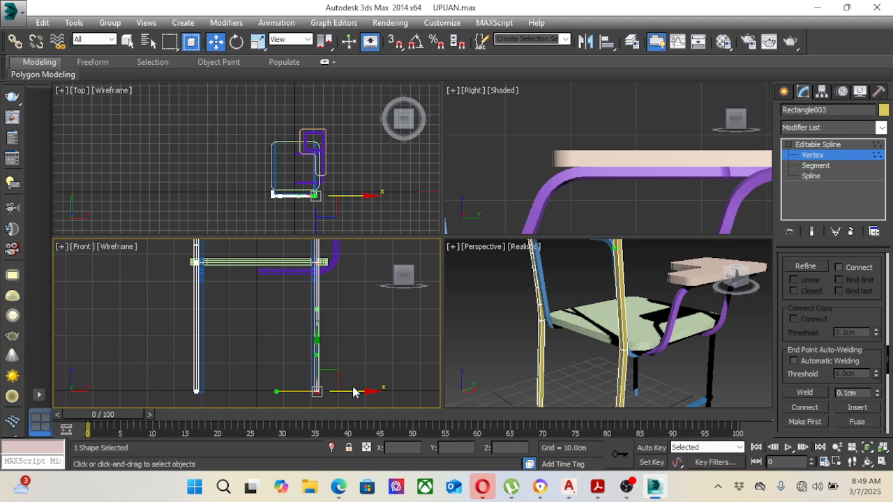
left_click_drag(343, 393, 357, 389)
scroll(581, 290, "down", 5)
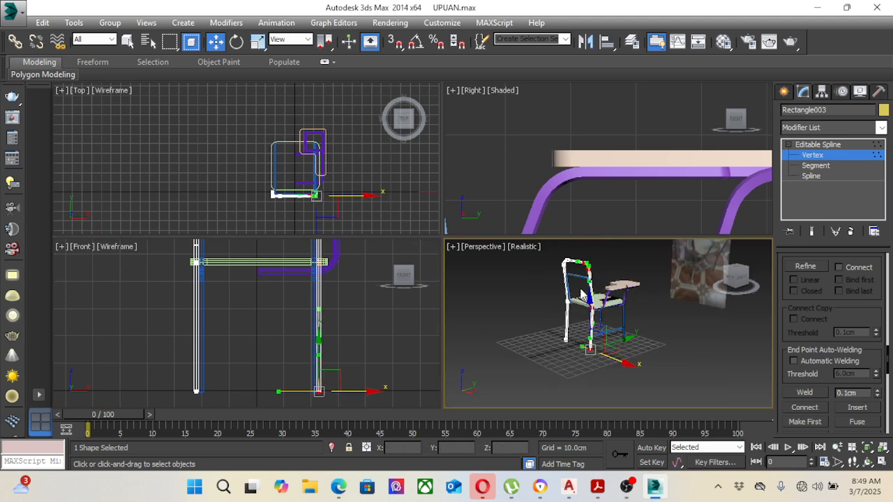
Step: Finish vertex editing on the yellow back frame and deselect it
scroll(582, 290, "up", 3)
middle_click_drag(582, 290, 579, 302)
left_click(818, 145)
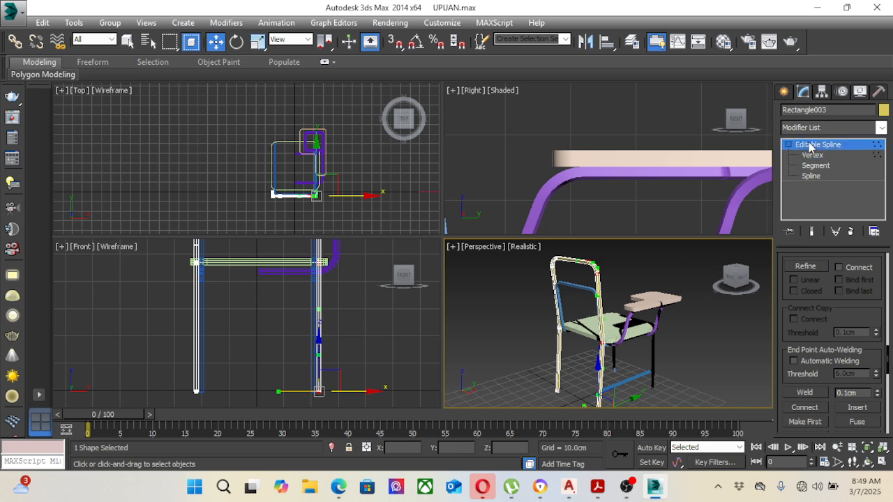
left_click(702, 335)
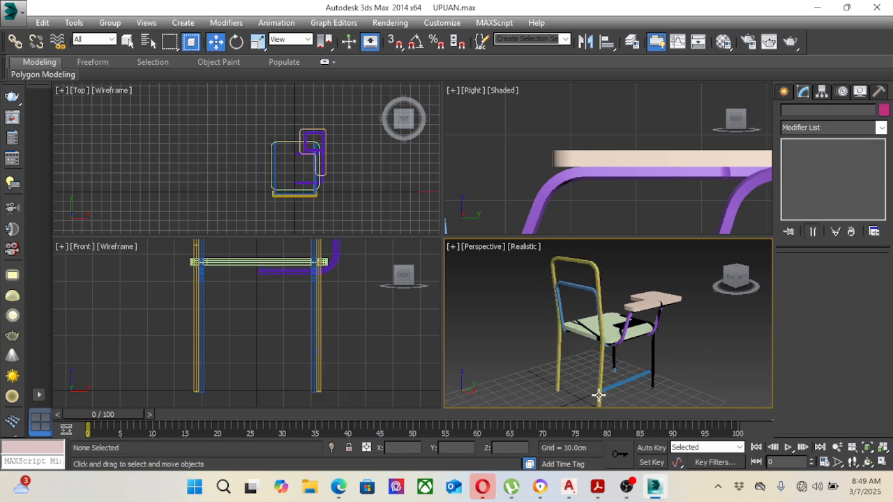
Step: Shift the lower blue side rail about 0.67 cm in the positive X direction to line up with the yellow leg
scroll(644, 374, "up", 6)
scroll(647, 378, "down", 6)
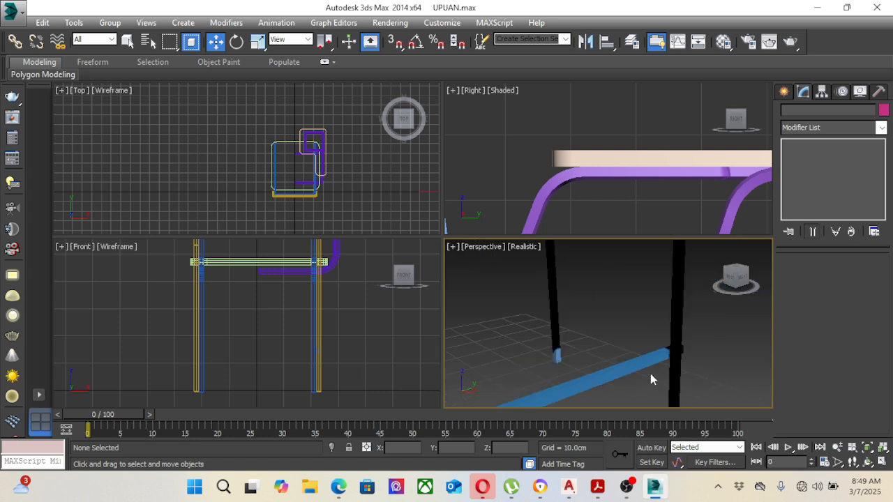
left_click(645, 372)
scroll(350, 307, "up", 5)
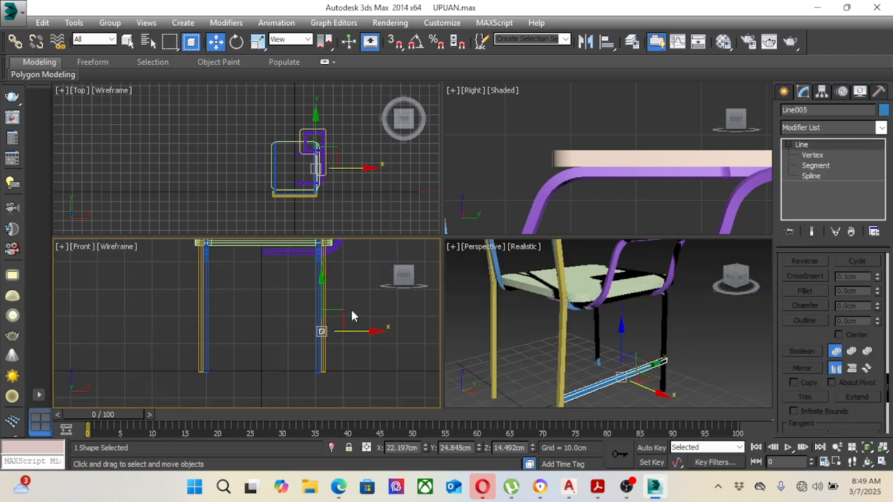
left_click_drag(328, 335, 333, 336)
Step: Move the side rail's front end vertex about 1.6 cm in the negative X direction onto the front leg, and finish vertex editing
left_click(812, 155)
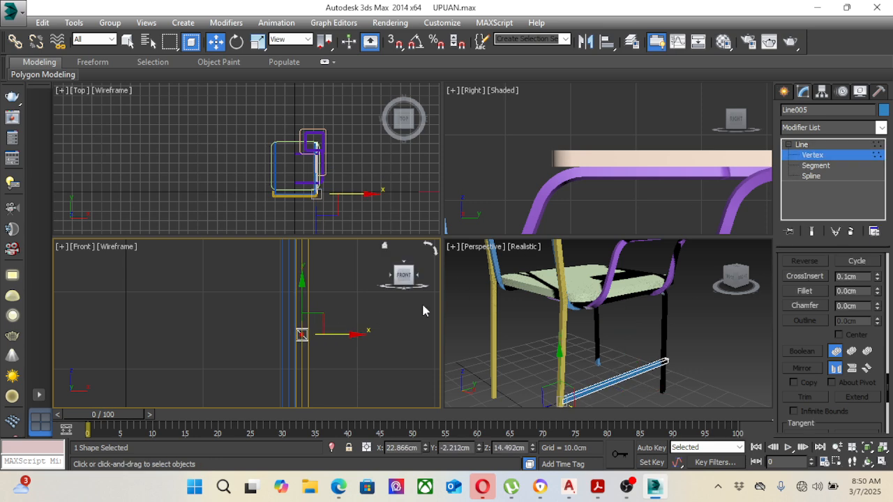
scroll(379, 329, "up", 1)
scroll(328, 140, "up", 3)
scroll(312, 146, "up", 8)
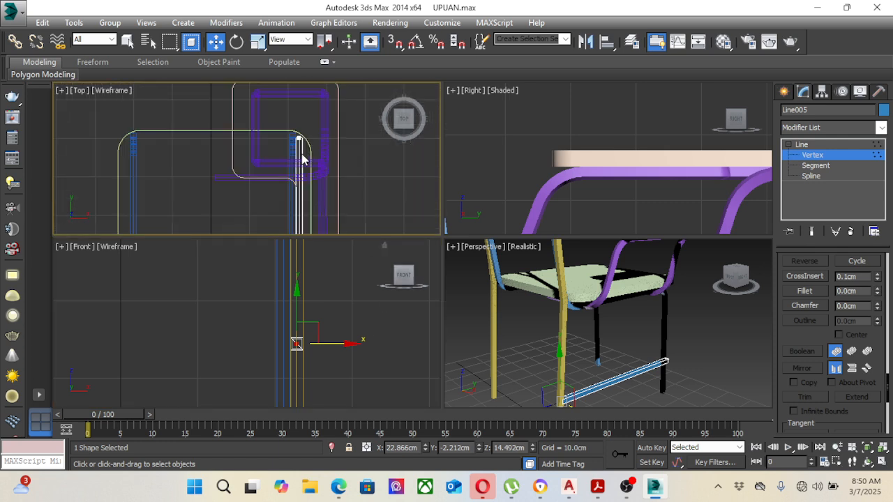
left_click_drag(262, 109, 327, 153)
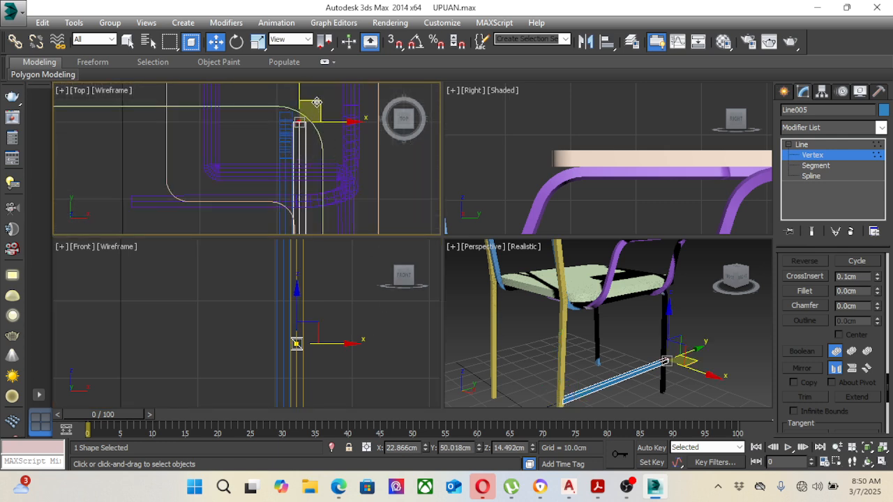
left_click_drag(317, 103, 305, 101)
scroll(307, 110, "down", 3)
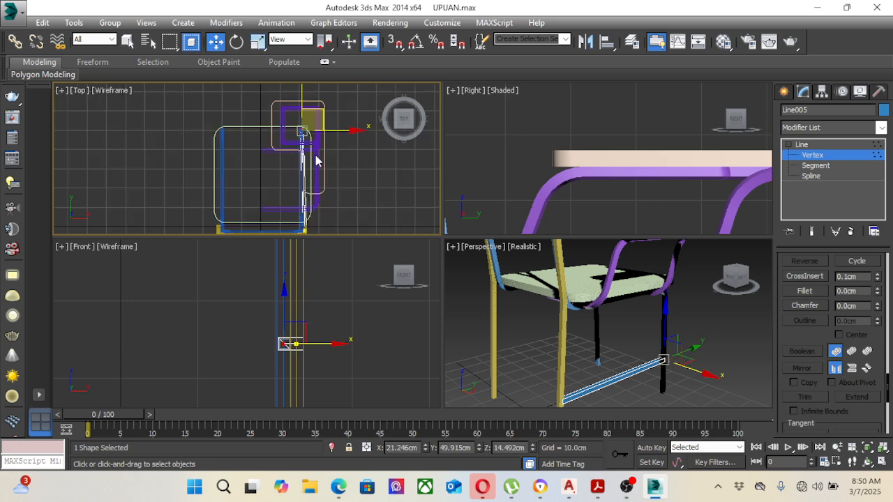
scroll(314, 197, "up", 6)
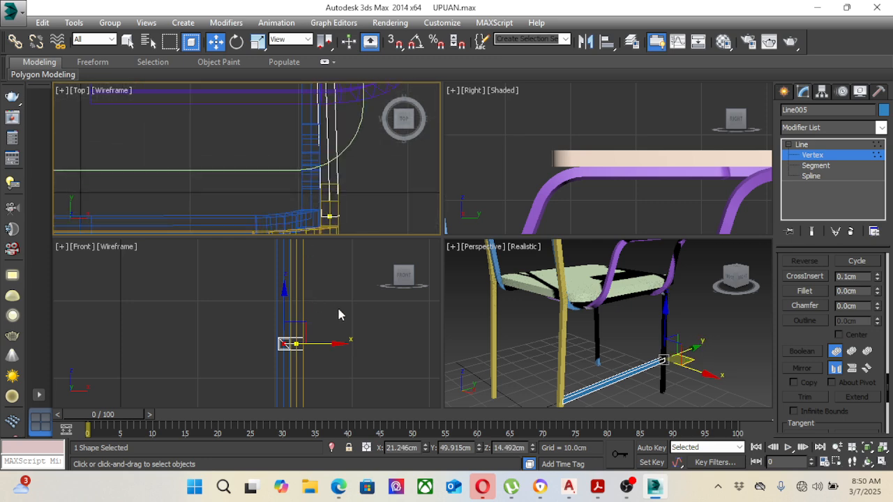
scroll(702, 365, "down", 8)
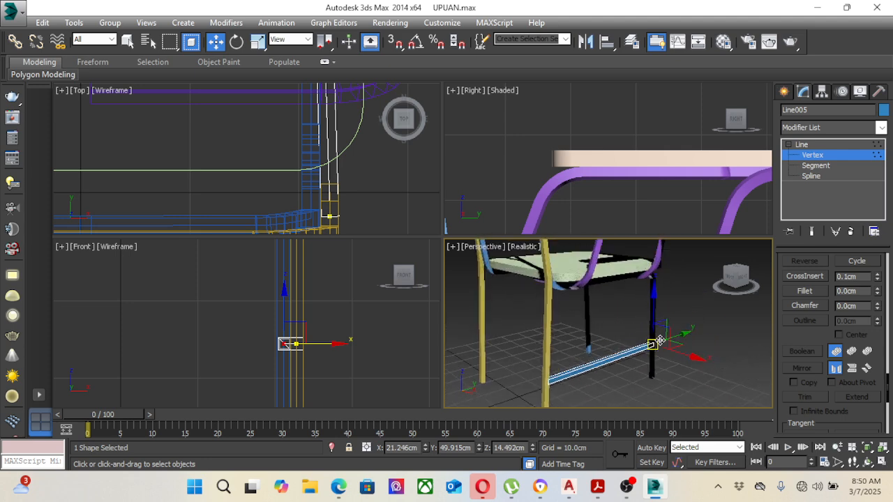
scroll(643, 312, "up", 5)
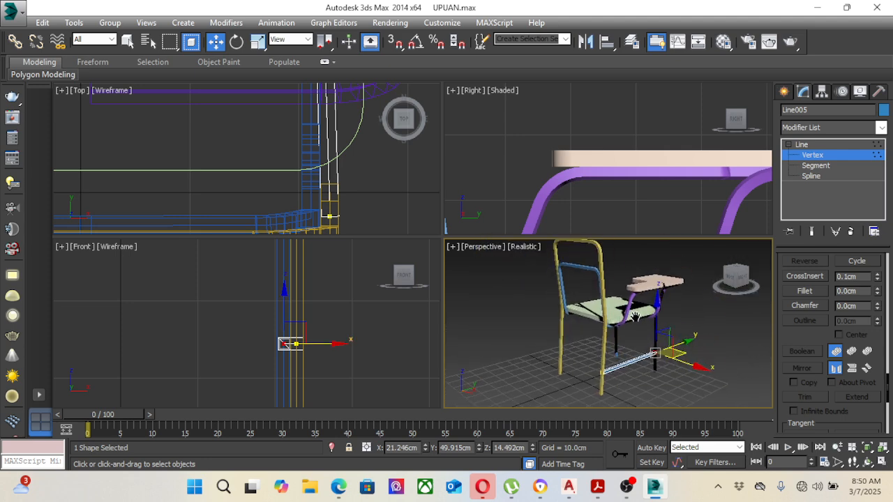
left_click(813, 155)
left_click(699, 330)
Step: Clone the angled side rail as one instance about 34.6 cm away in the negative X direction
middle_click_drag(690, 332, 651, 336)
scroll(650, 330, "down", 3)
scroll(651, 329, "up", 3)
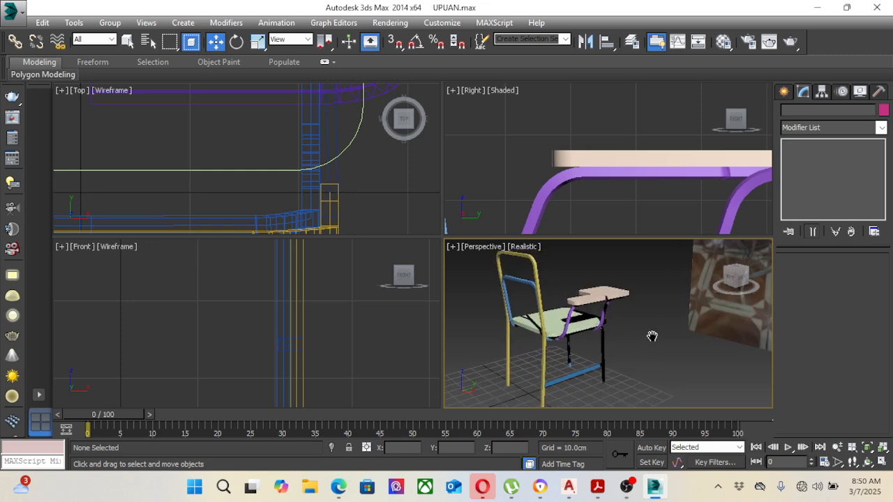
left_click(589, 368)
scroll(340, 186, "down", 4)
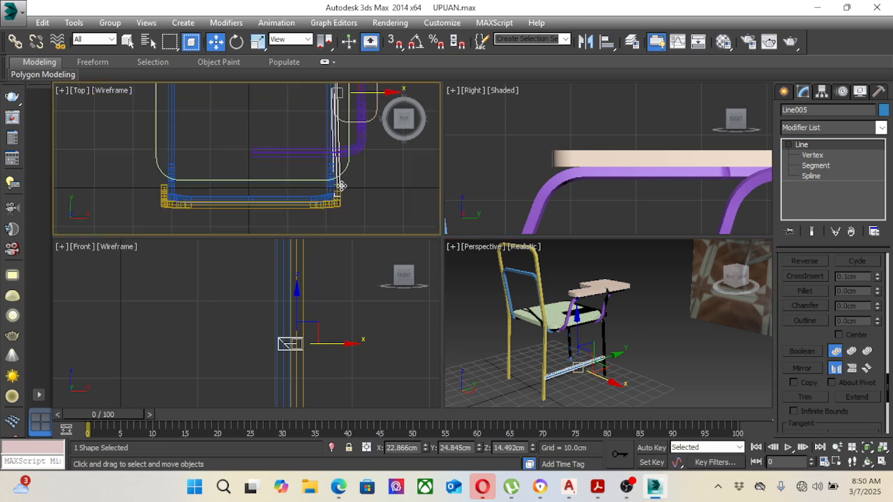
scroll(340, 185, "down", 2)
right_click(296, 166)
scroll(264, 154, "down", 2)
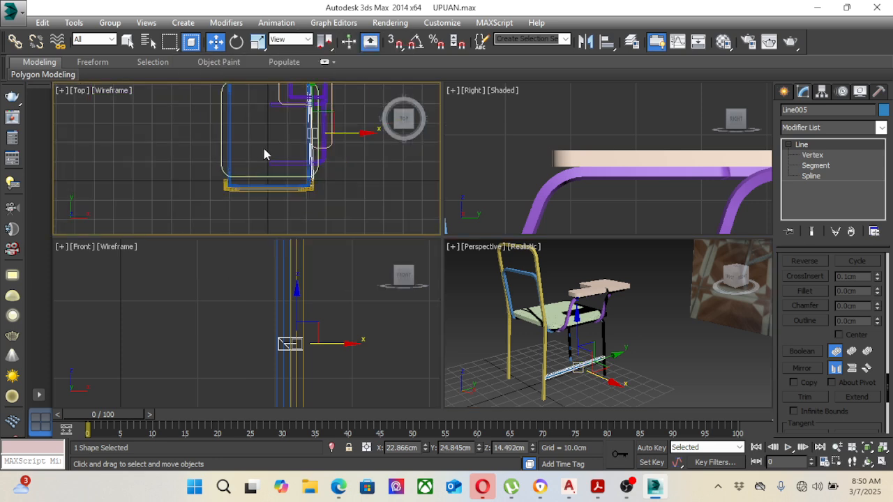
middle_click_drag(264, 154, 272, 180)
left_click(326, 166)
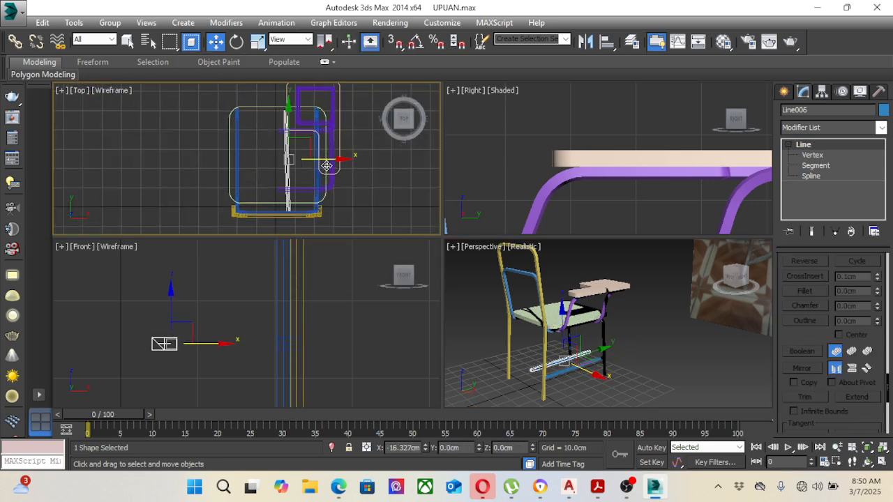
left_click_drag(327, 166, 291, 166, "shift")
left_click(378, 213)
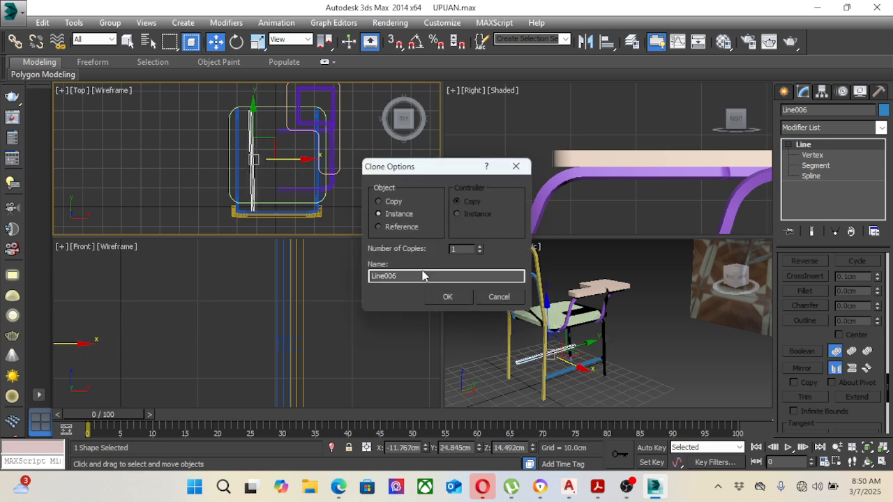
left_click(446, 297)
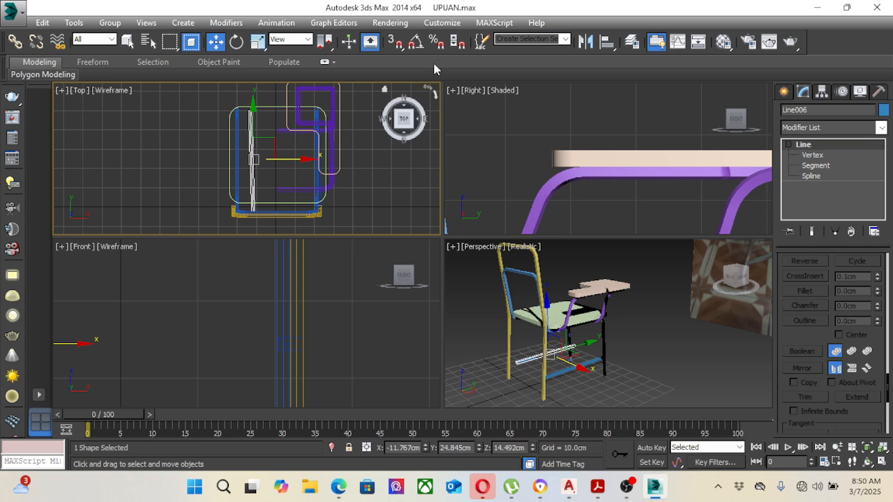
Step: Mirror the cloned rail and move it about 10.2 cm in the negative X direction between the opposite legs
left_click(586, 41)
left_click(410, 332)
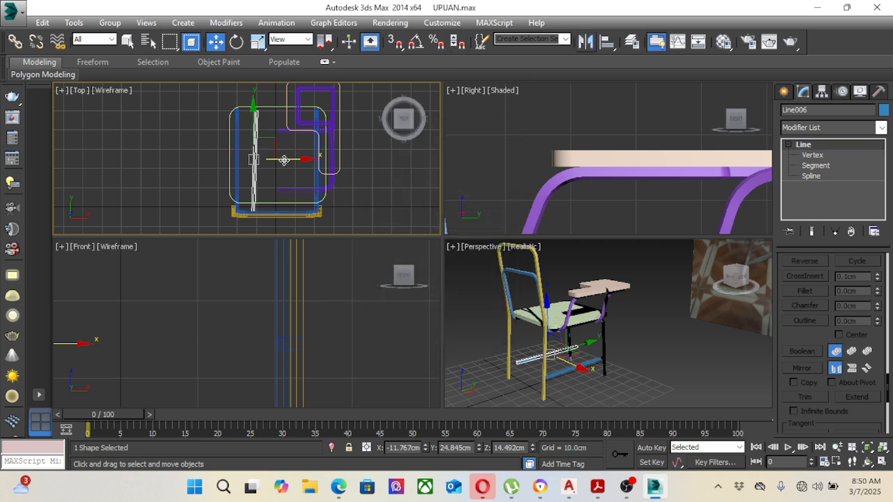
left_click_drag(284, 160, 262, 161)
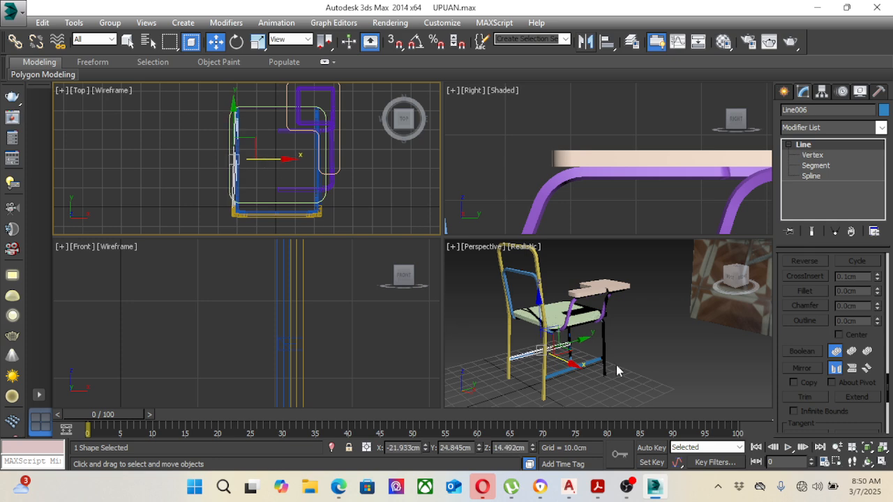
left_click(569, 350)
scroll(570, 350, "up", 5)
scroll(572, 359, "down", 5)
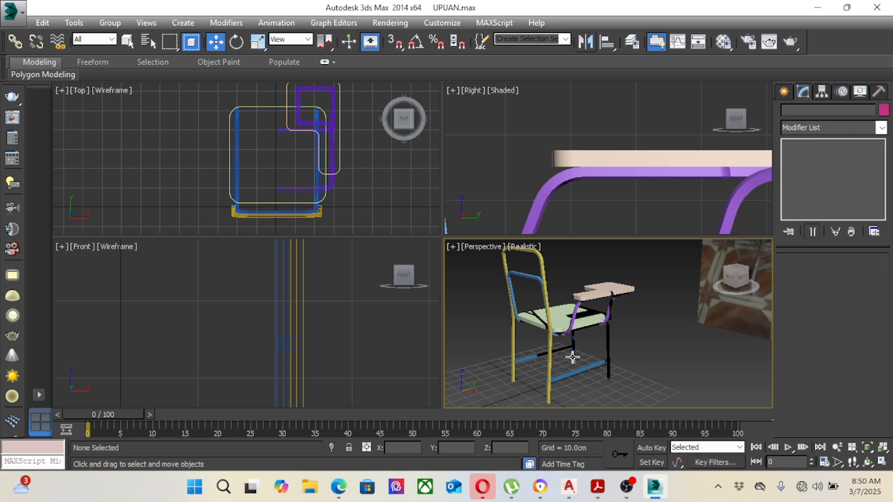
left_click(384, 199)
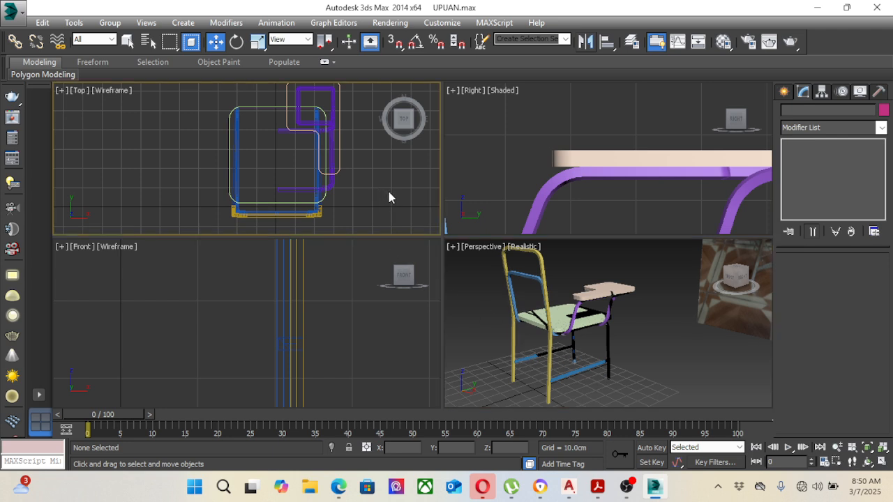
Step: Draw a straight crossbar line about 40 cm long between the two blue side tubes near the seat front, with a radial rendering section
left_click(581, 369)
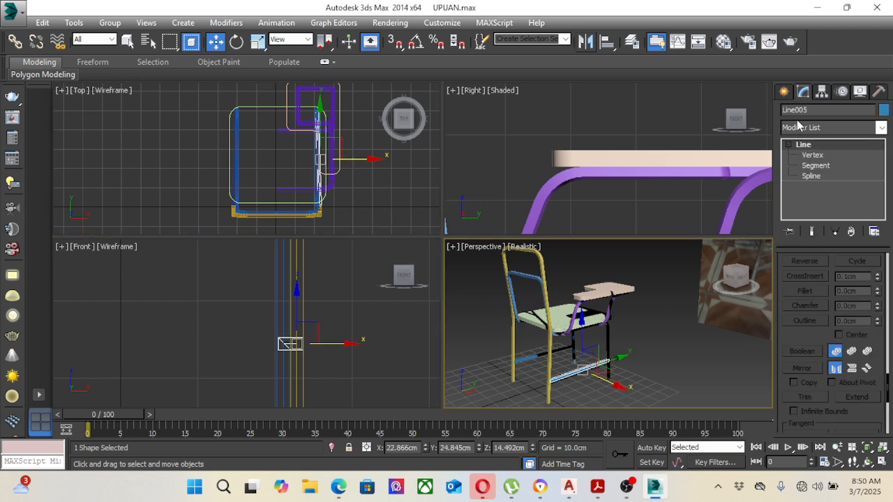
left_click(785, 92)
left_click(806, 185)
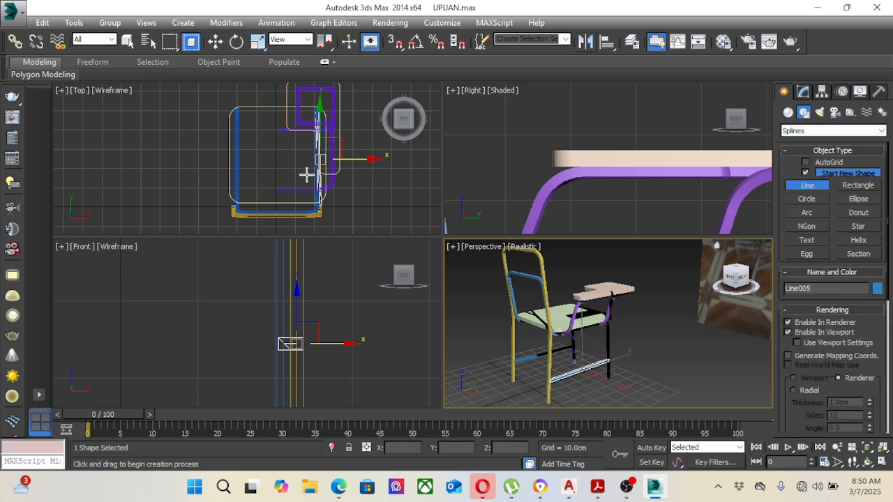
scroll(241, 181, "up", 3)
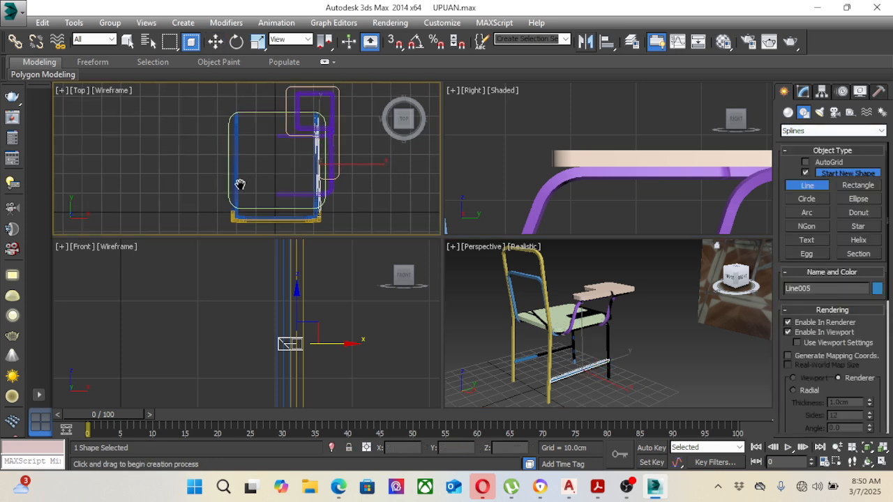
left_click(232, 133)
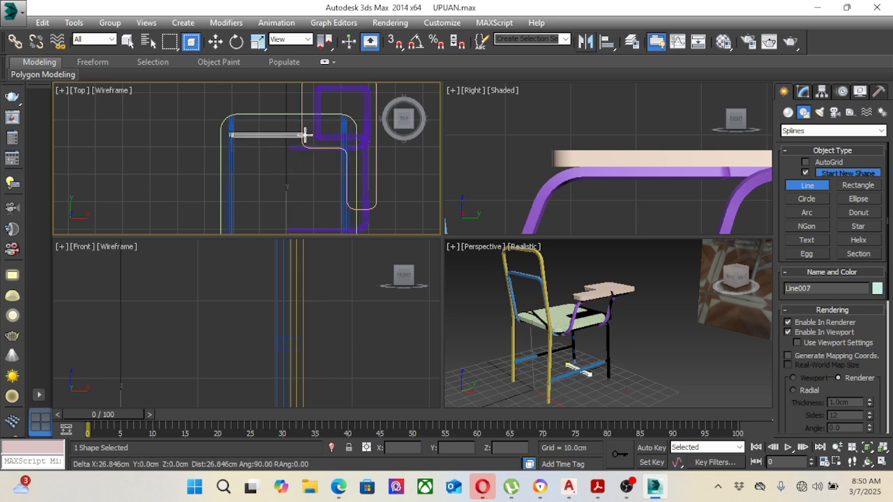
left_click(343, 135)
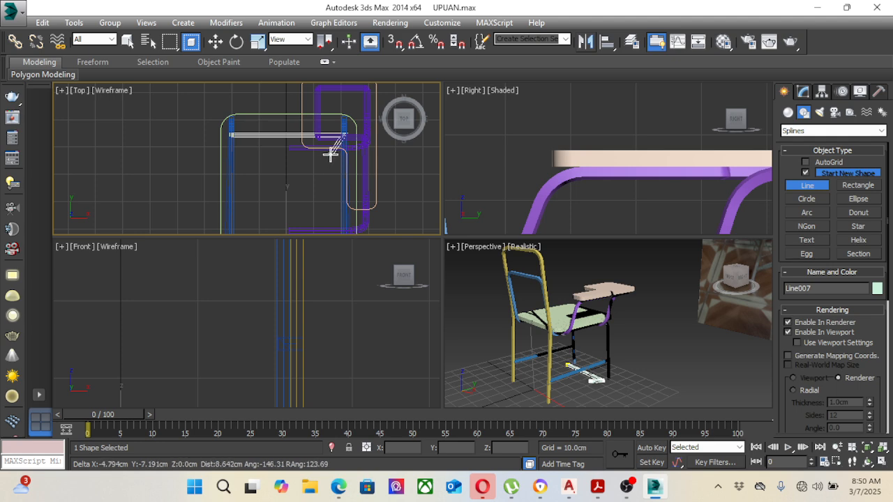
right_click(332, 150)
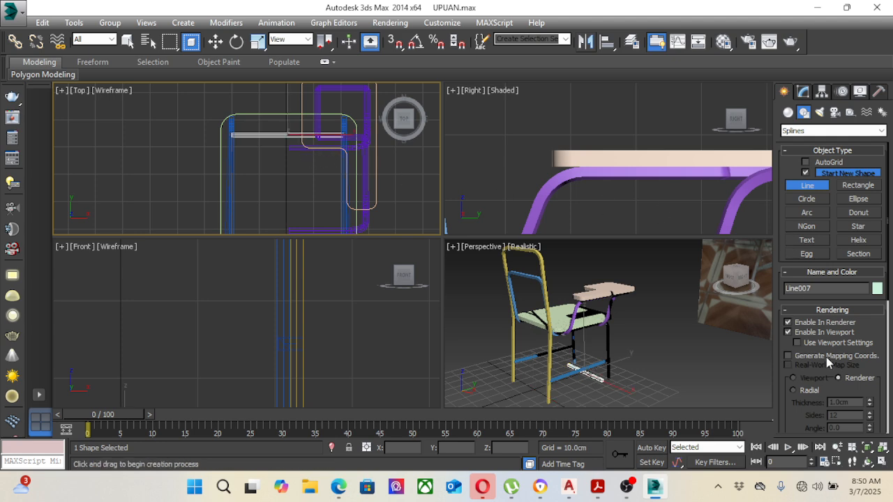
left_click_drag(799, 407, 803, 343)
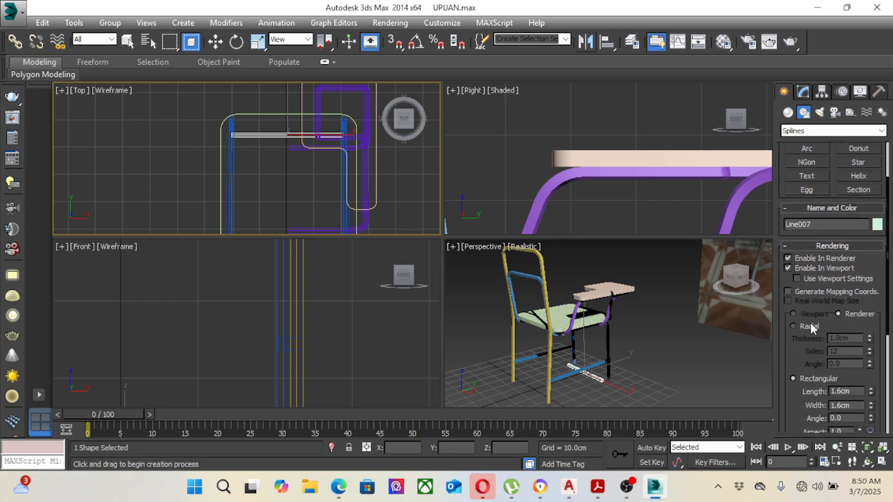
left_click(793, 326)
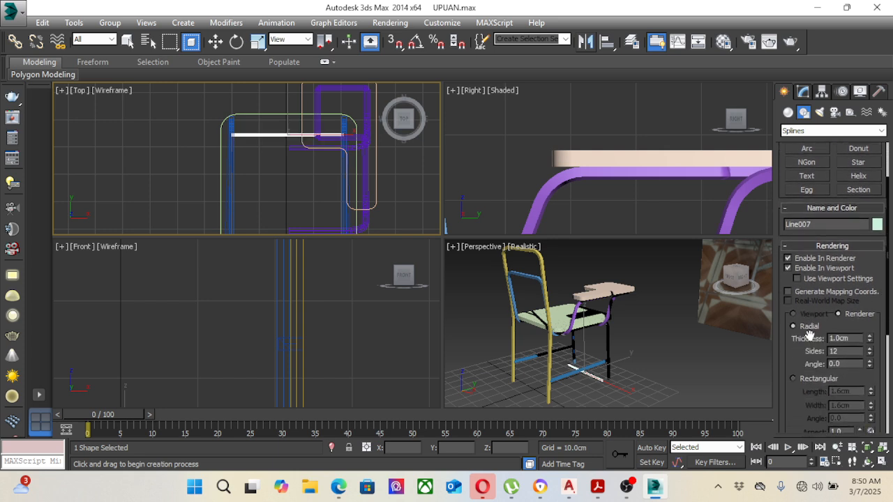
Step: Raise the crossbar about 14.5 cm in Z to the height of the lower side rails
key("w")
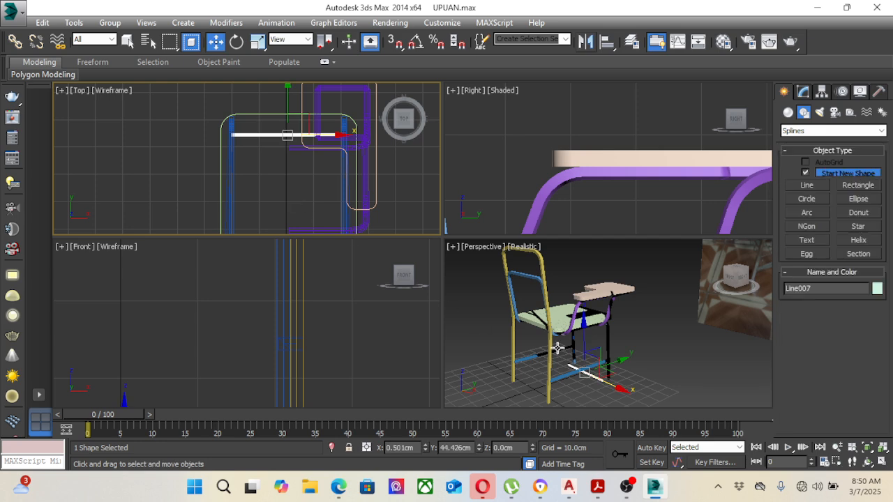
scroll(313, 311, "down", 5)
scroll(281, 335, "up", 4)
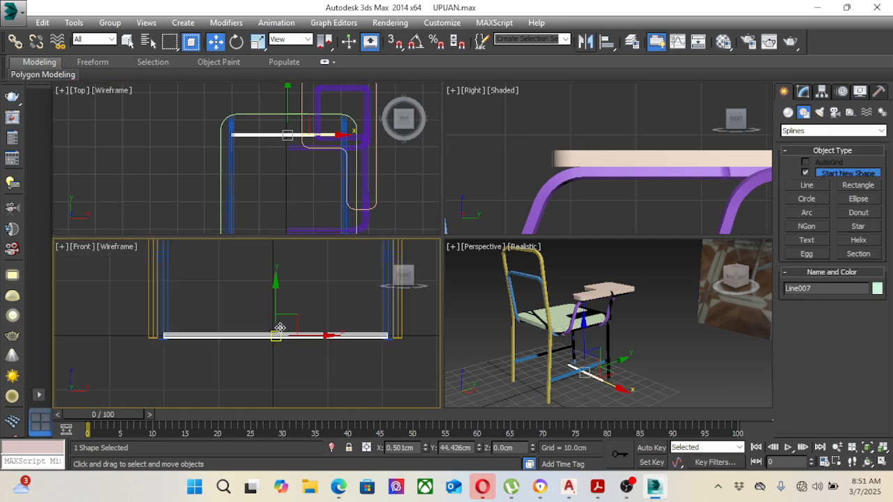
left_click_drag(272, 298, 273, 210)
scroll(255, 169, "down", 4)
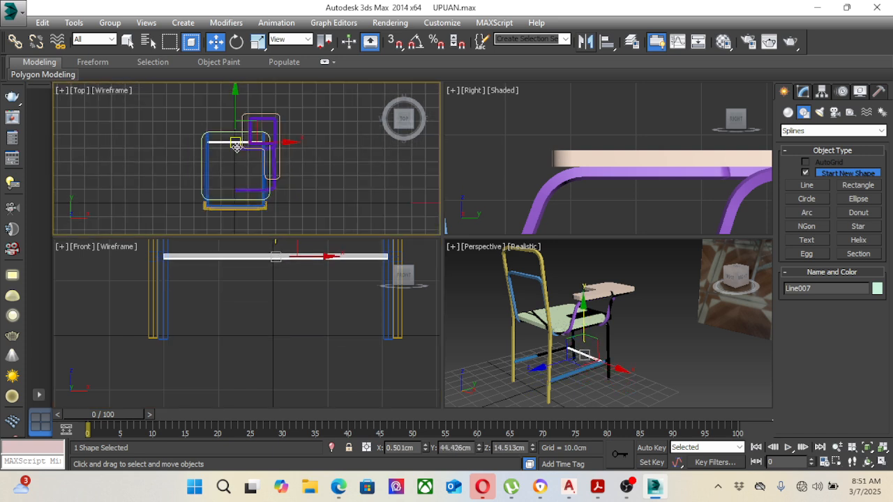
Step: Clone the crossbar as seven instances spaced about 5.8 cm apart toward the back frame to form the under-seat rack
left_click_drag(250, 105, 249, 113, "shift")
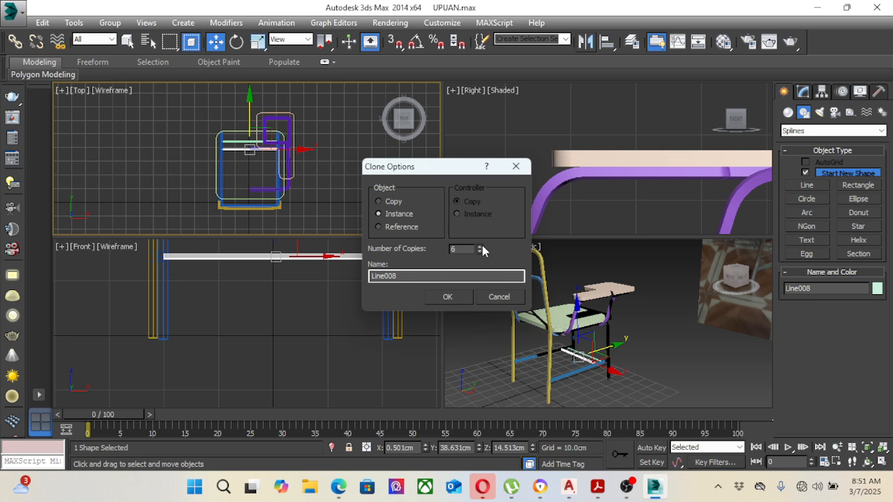
left_click(480, 248)
left_click(447, 296)
middle_click_drag(341, 209, 331, 209)
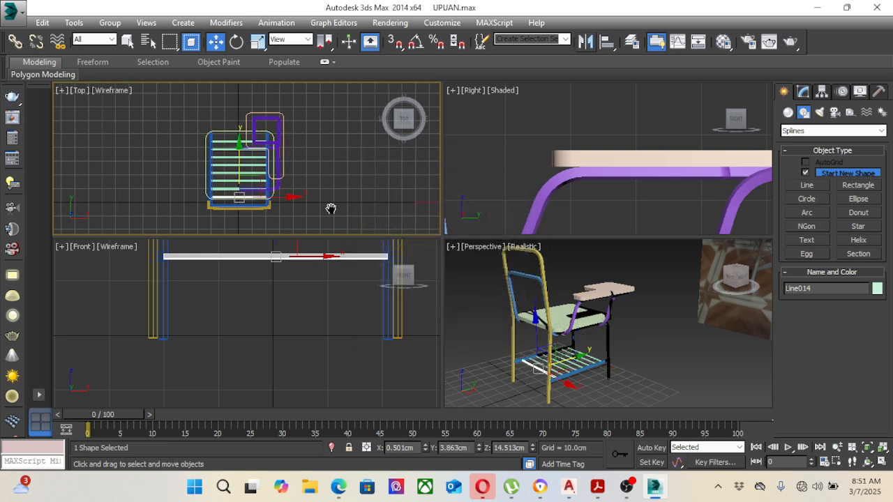
middle_click_drag(600, 312, 558, 328)
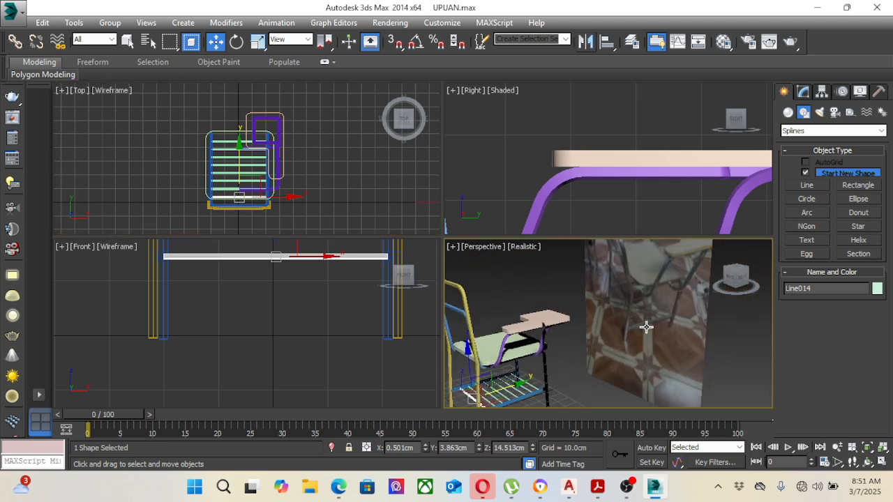
Step: Delete the six intermediate crossbars of the under-seat rack, keeping only the front and rear ones
middle_click_drag(661, 322, 640, 318)
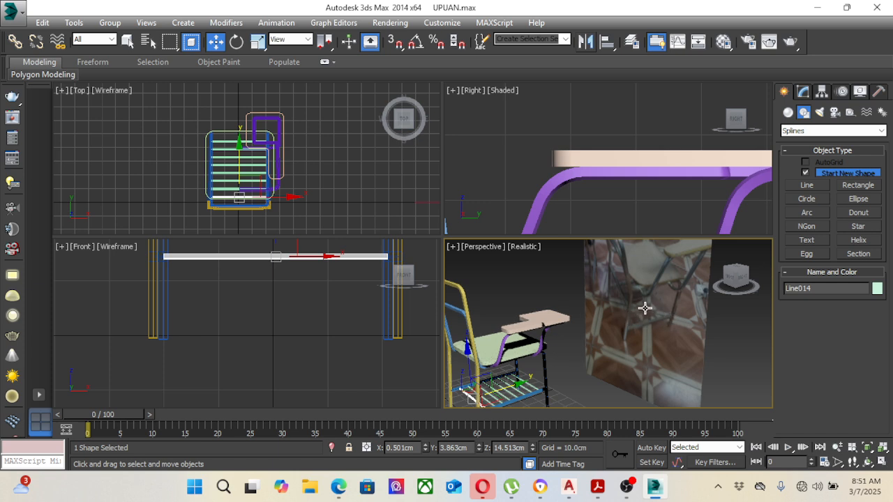
left_click(354, 189)
scroll(237, 188, "up", 4)
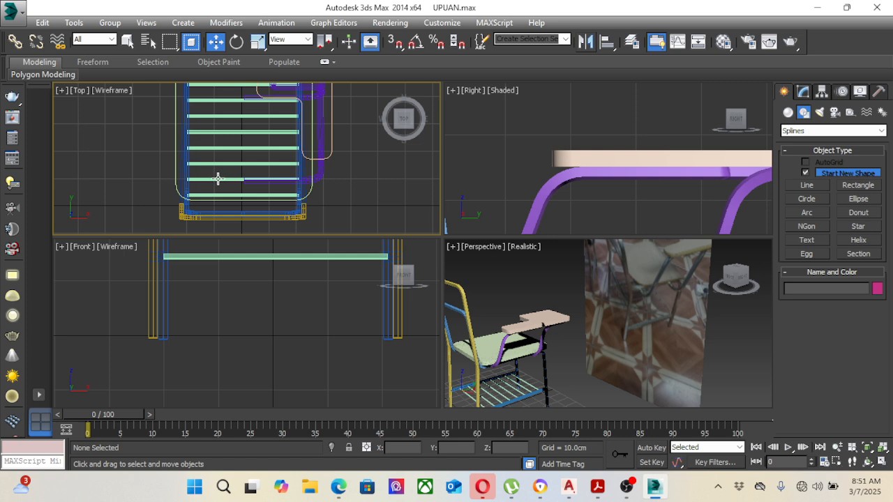
left_click(218, 179)
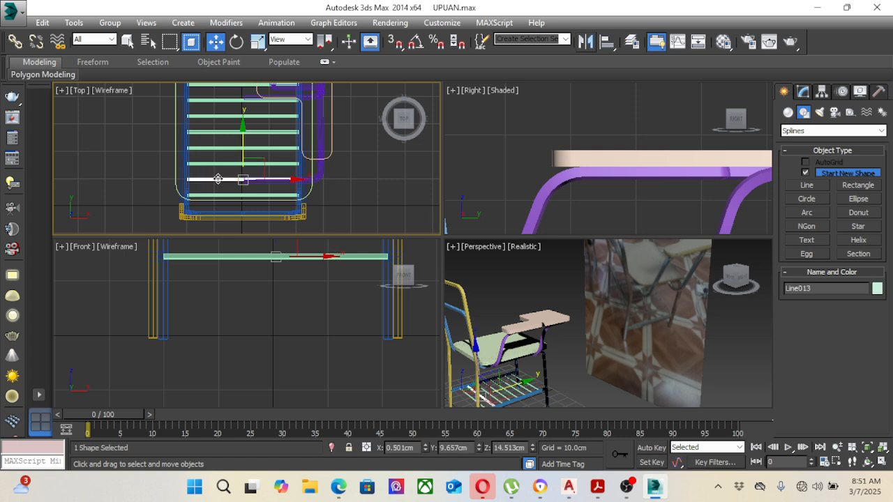
key("Delete")
left_click(226, 164)
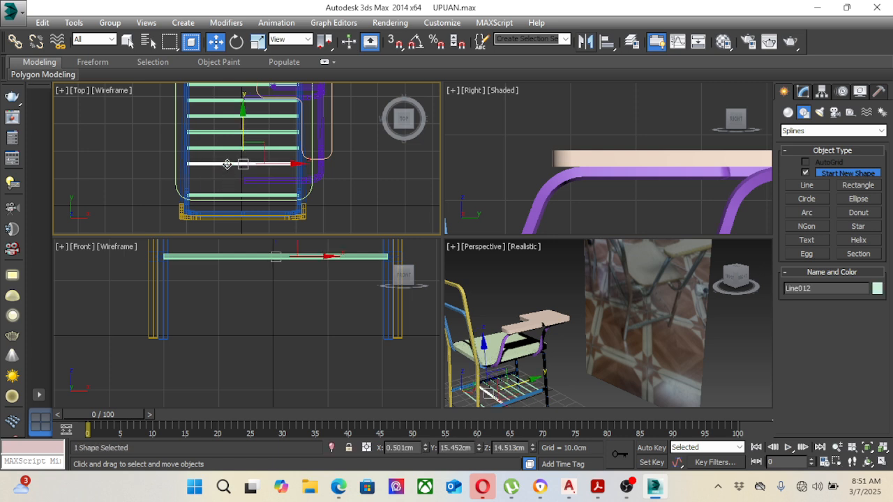
key("Delete")
left_click(226, 148)
key("Delete")
left_click(226, 133)
key("Delete")
left_click(228, 117)
key("Delete")
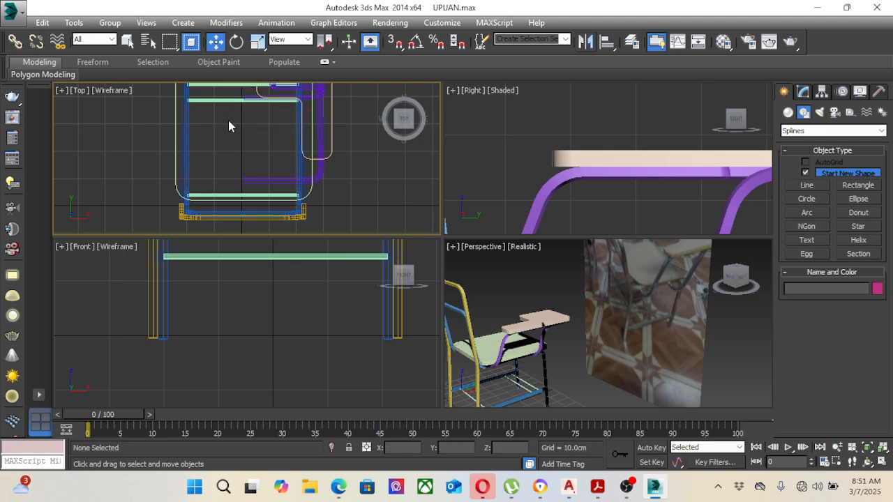
middle_click_drag(229, 120, 234, 146)
left_click(240, 125)
key("Delete")
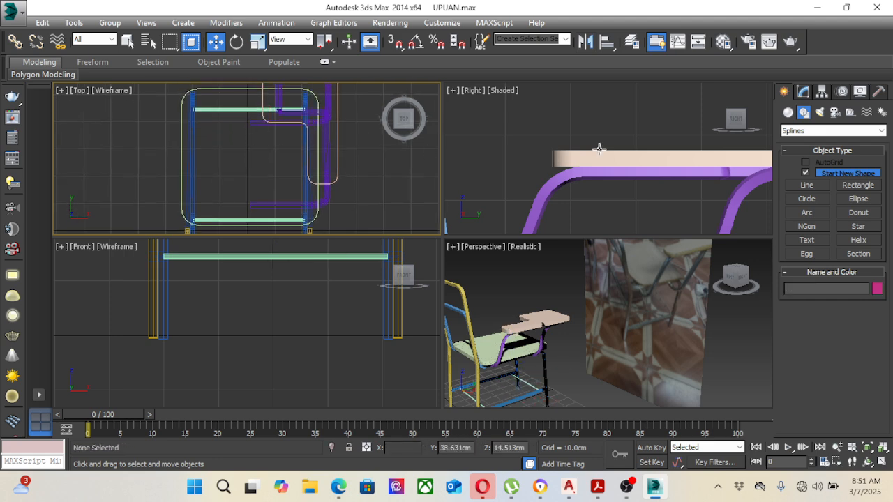
Step: Draw a straight renderable line lengthwise between the midpoints of the front and rear rack crossbars, with 1.0 cm radial thickness
left_click(809, 186)
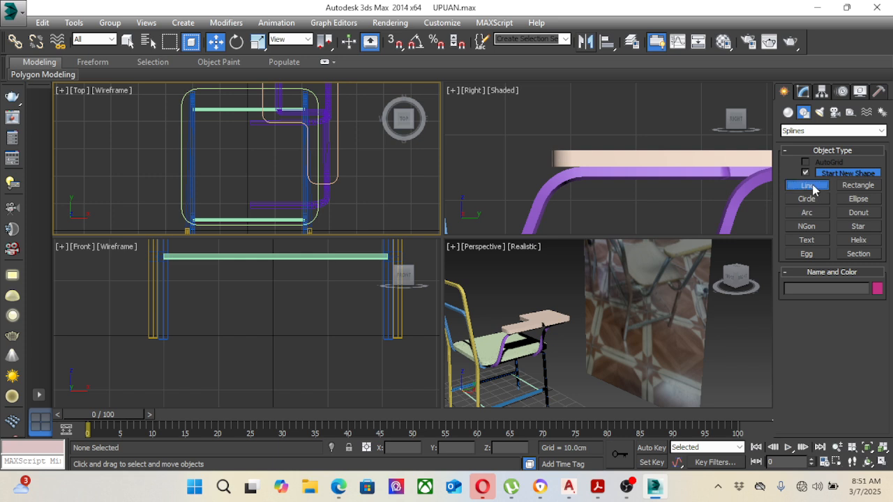
left_click(248, 108)
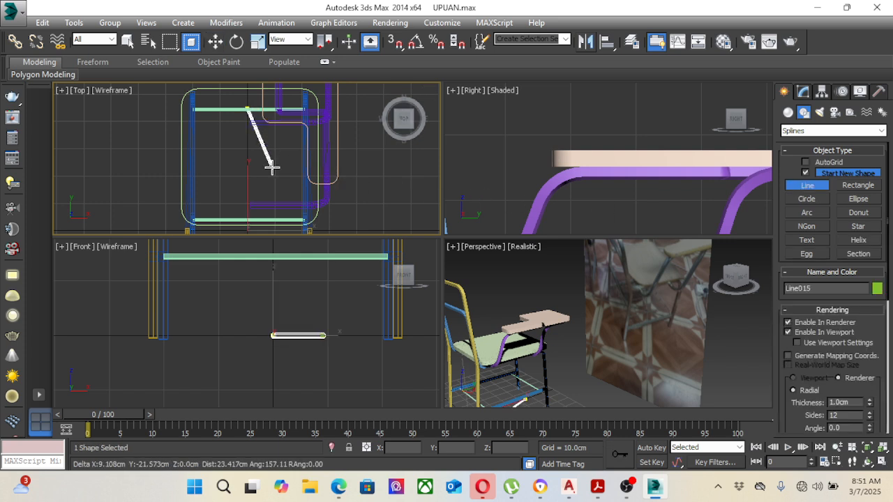
left_click(247, 220)
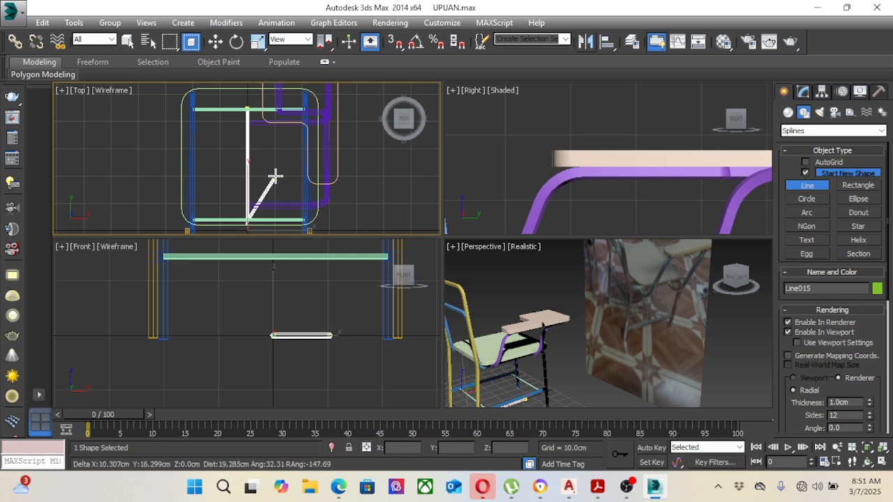
right_click(276, 176)
right_click(276, 162)
Step: Clone the lengthwise bar to both sides of the center one, spaced about 11 cm apart
mouse_move(278, 167)
left_mouse_down("shift")
mouse_move(310, 168)
mouse_move(245, 164)
left_mouse_up("shift")
left_click(448, 297)
left_click(448, 297)
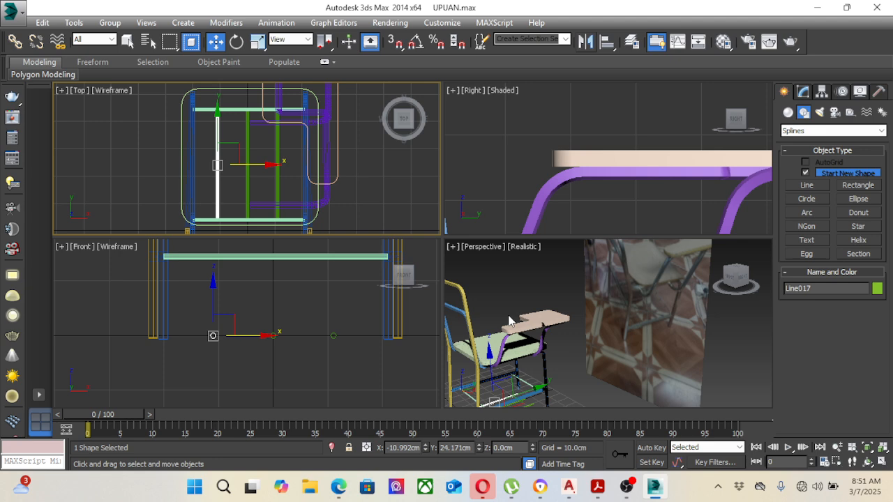
left_click(593, 351)
Step: Raise the three lengthwise bars together in Z to the height of the rack crossbars
left_click_drag(191, 310, 345, 363)
left_click_drag(273, 316, 264, 212)
left_click(567, 354)
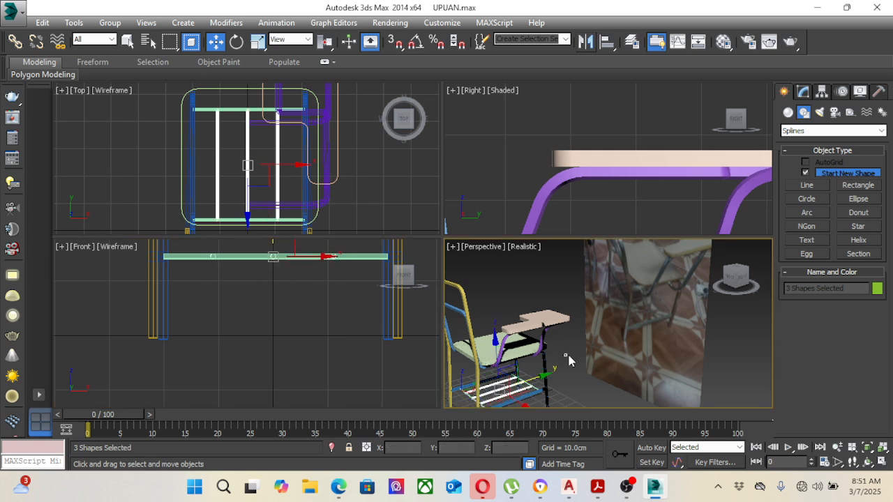
Step: Select all parts of the chair and assign the 07 - Default material to them
middle_click_drag(568, 354, 611, 330)
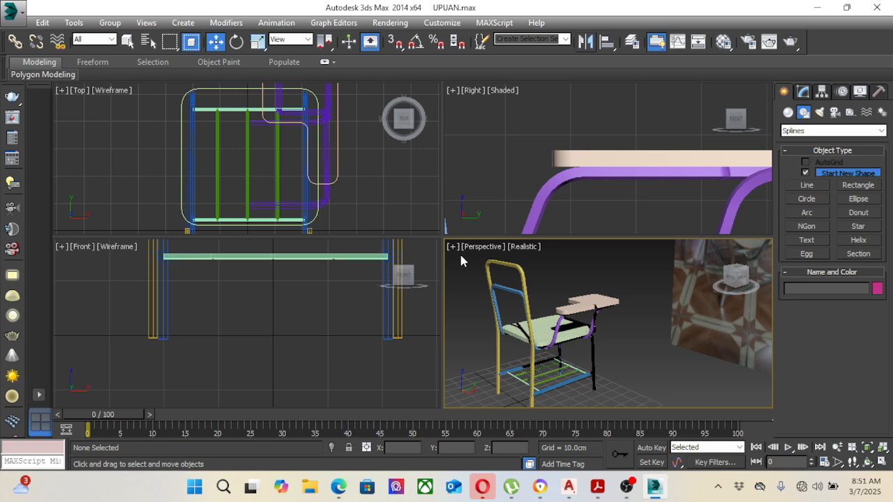
left_click_drag(606, 391, 605, 380)
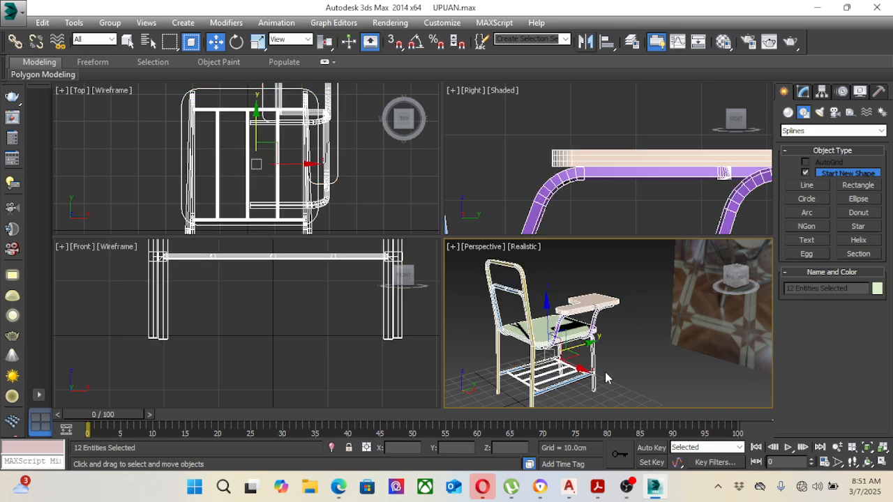
key("m")
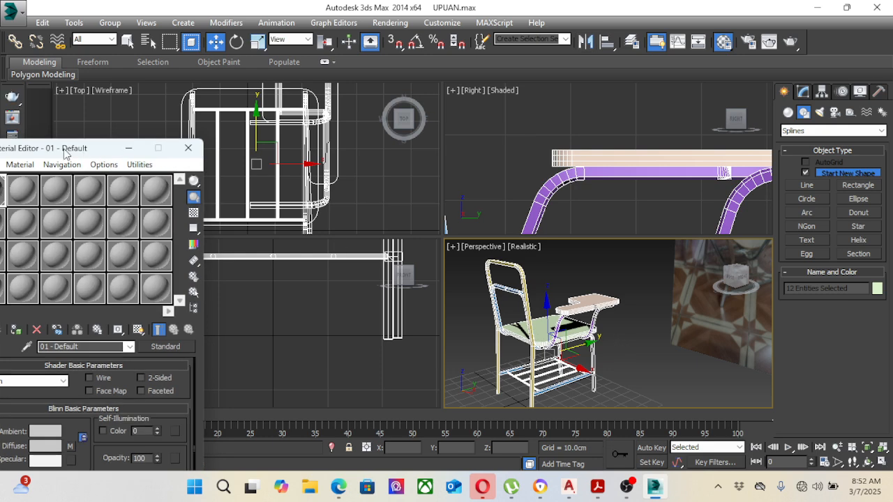
left_click_drag(64, 150, 190, 91)
left_click(119, 163)
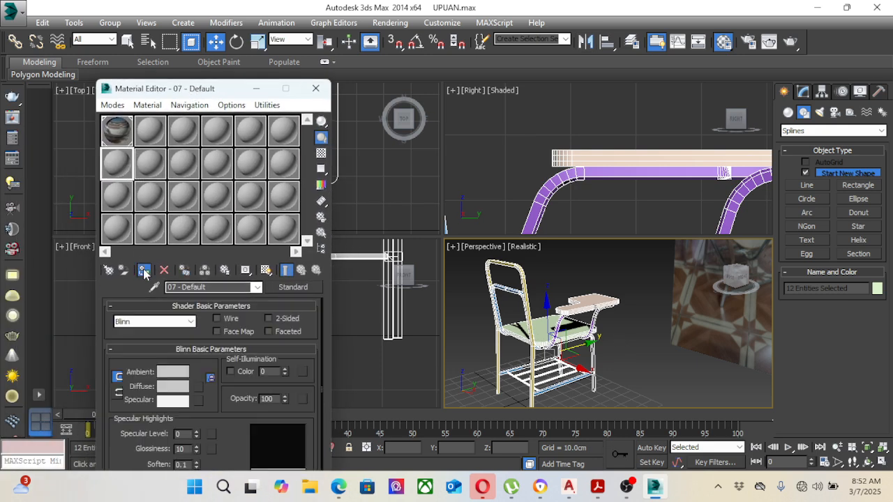
left_click(143, 270)
left_click(636, 353)
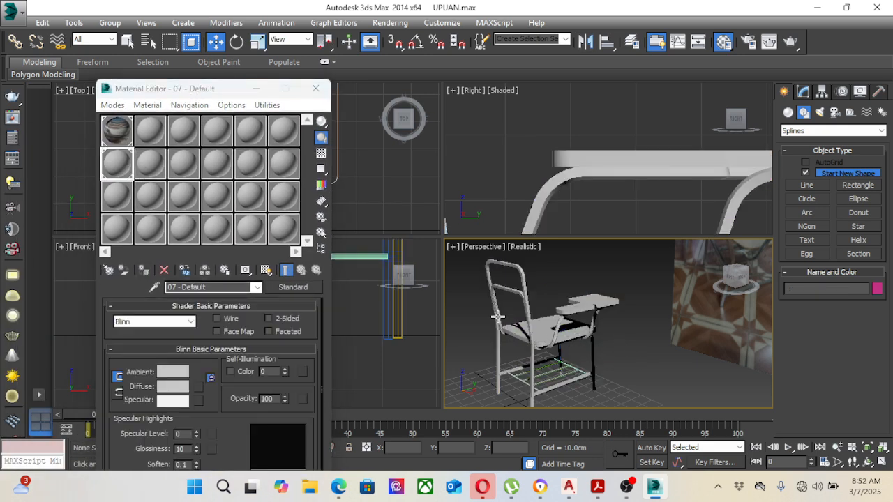
Step: Set the diffuse color of the 13 - Default material to dark gray, RGB 20, 20, 20
left_click(122, 195)
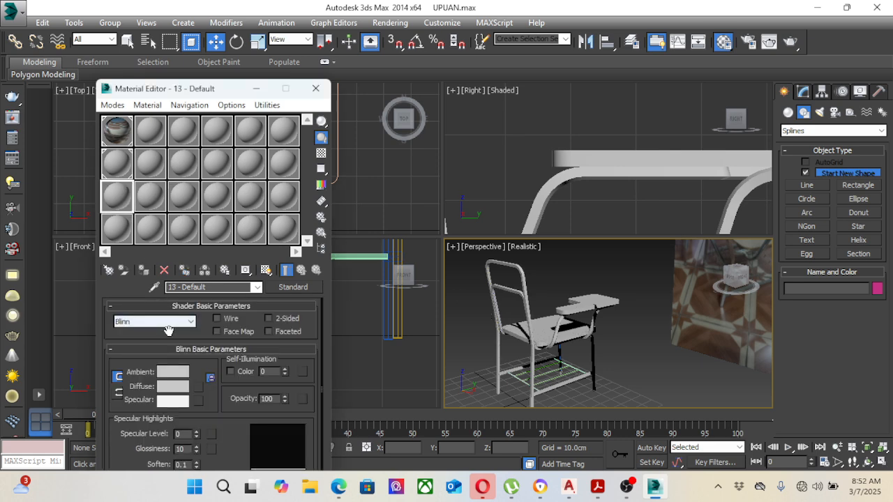
left_click(176, 388)
left_click(372, 91)
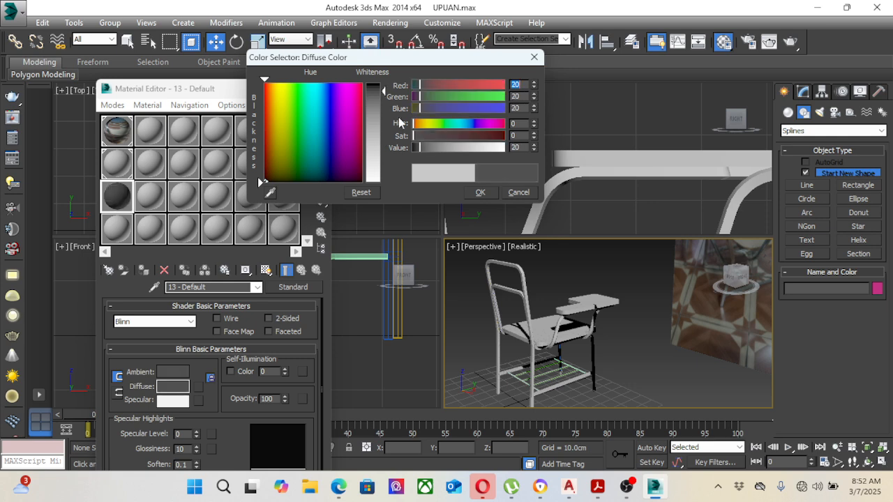
left_click(475, 194)
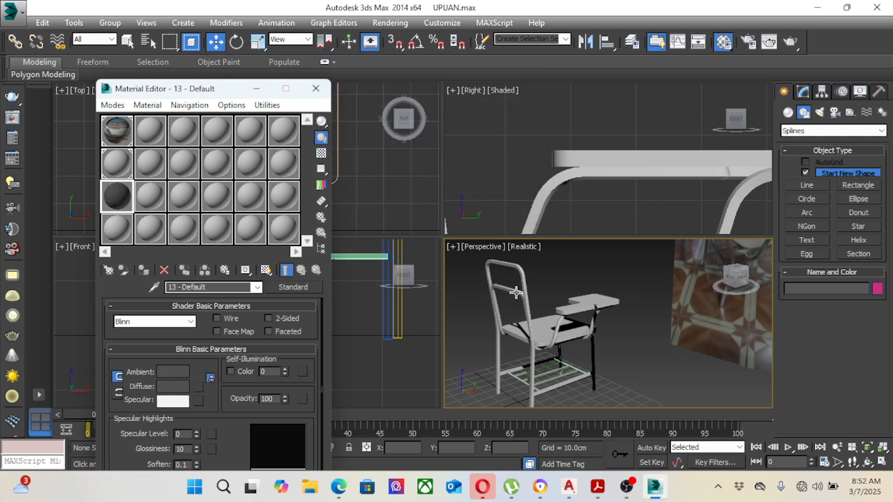
Step: Select all parts of the chair and assign the dark 13 - Default material to them
left_click(519, 292)
left_click(519, 270, "ctrl")
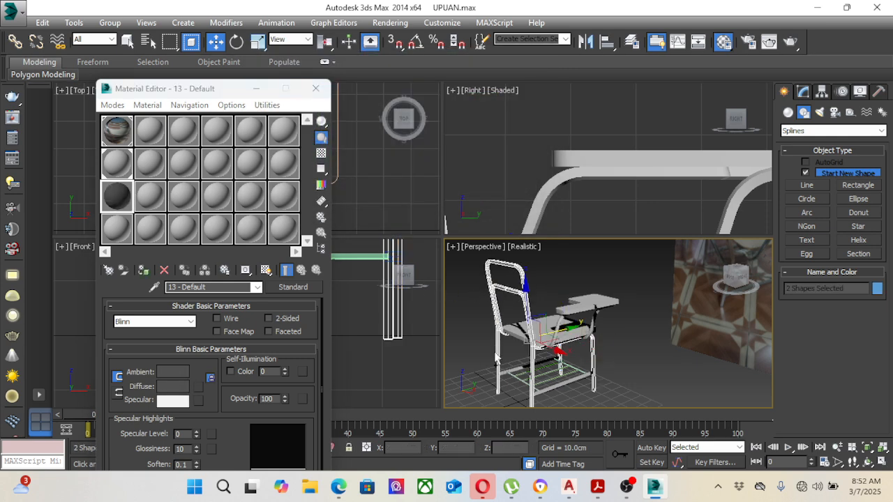
left_click_drag(478, 253, 640, 426)
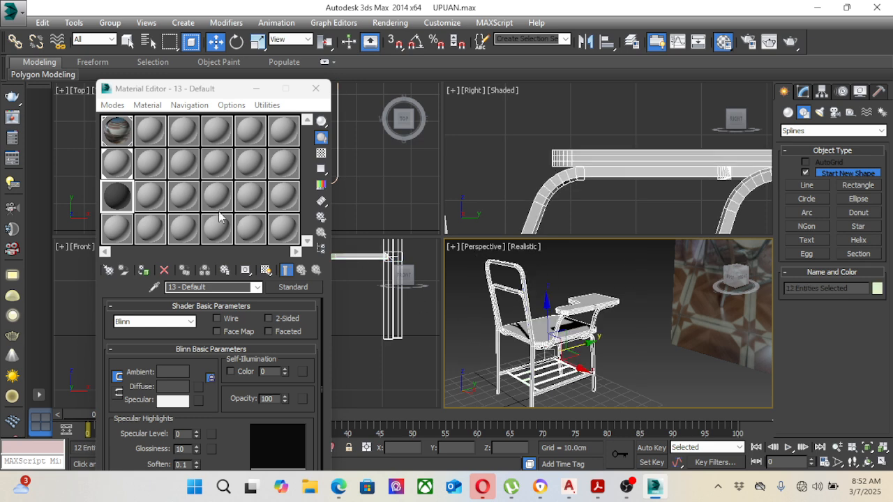
left_click(123, 198)
left_click(143, 270)
Step: Reapply the light gray 07 - Default material to the writing board and the seat
left_click(611, 330)
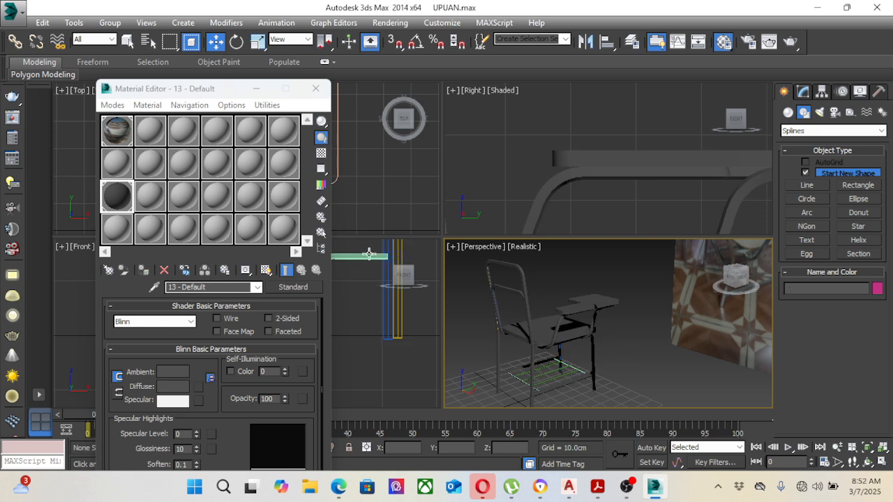
left_click(551, 308)
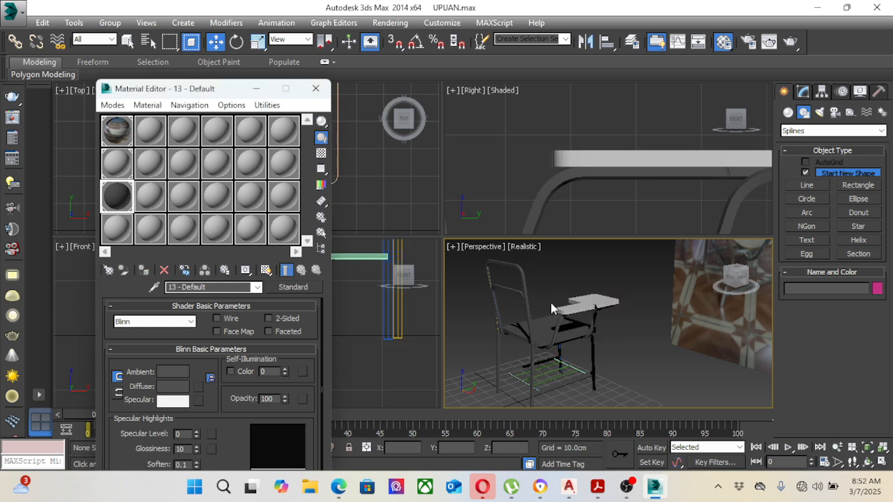
left_click(551, 329)
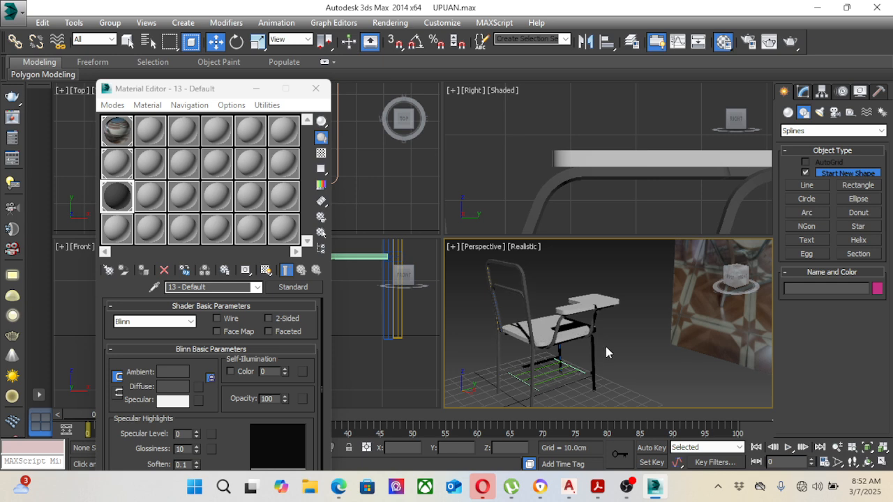
Step: Change the Perspective viewport's shading mode to Shaded
key("ctrl+r")
left_click_drag(577, 351, 613, 329)
right_click(617, 330)
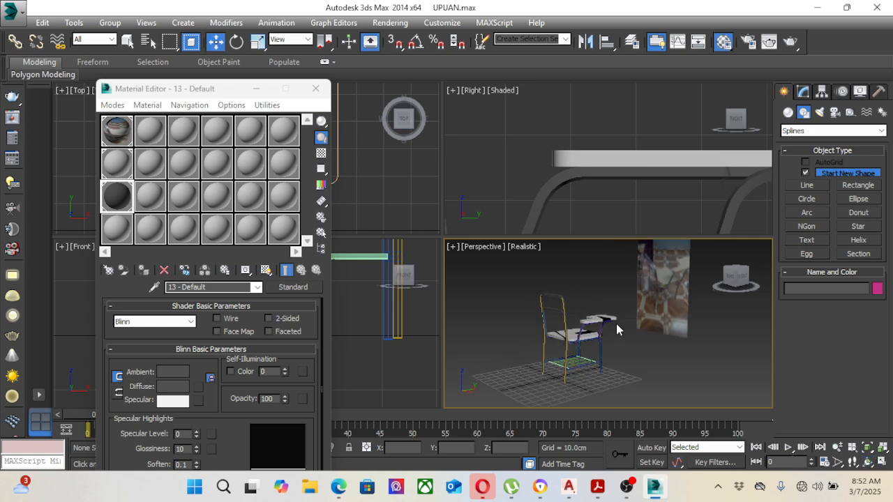
scroll(615, 330, "up", 3)
middle_click_drag(602, 342, 612, 325)
scroll(610, 323, "up", 3)
scroll(609, 327, "down", 3)
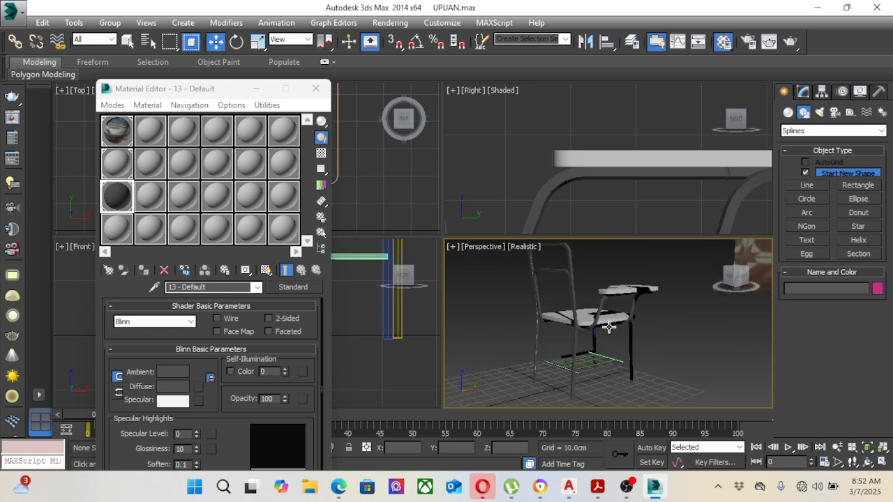
key("ctrl+r")
left_click_drag(607, 326, 568, 337)
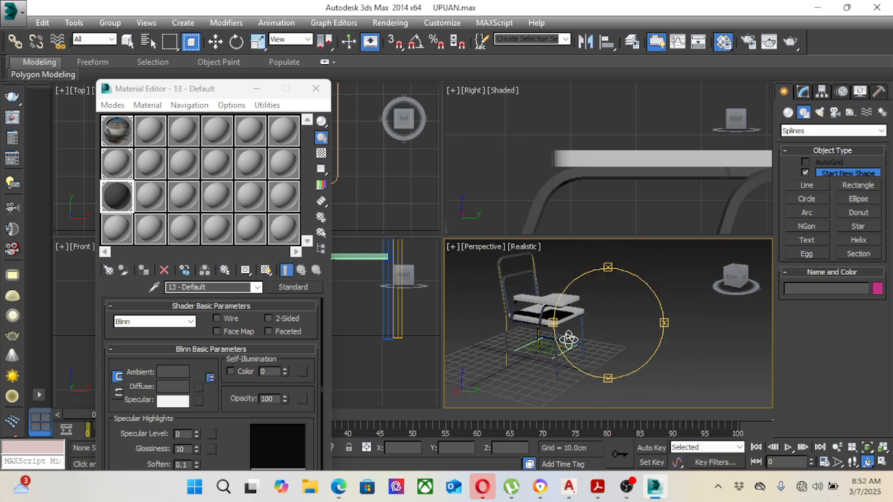
right_click(583, 333)
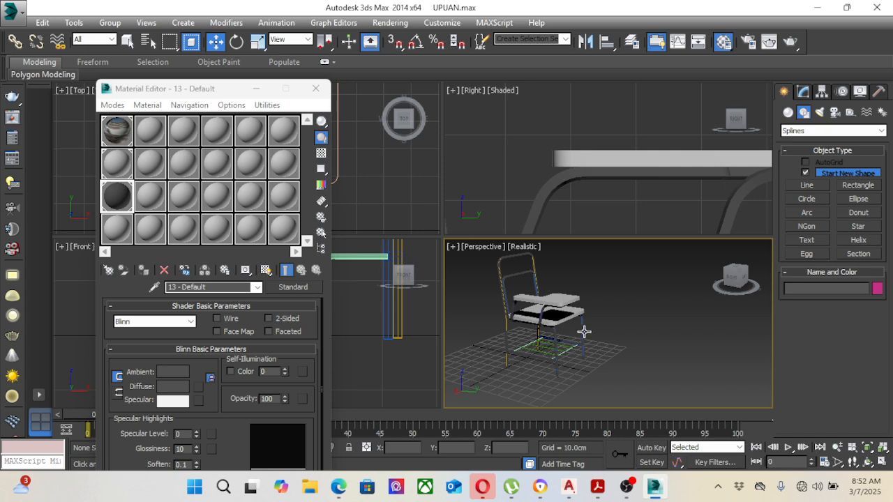
left_click(532, 256)
left_click(569, 240)
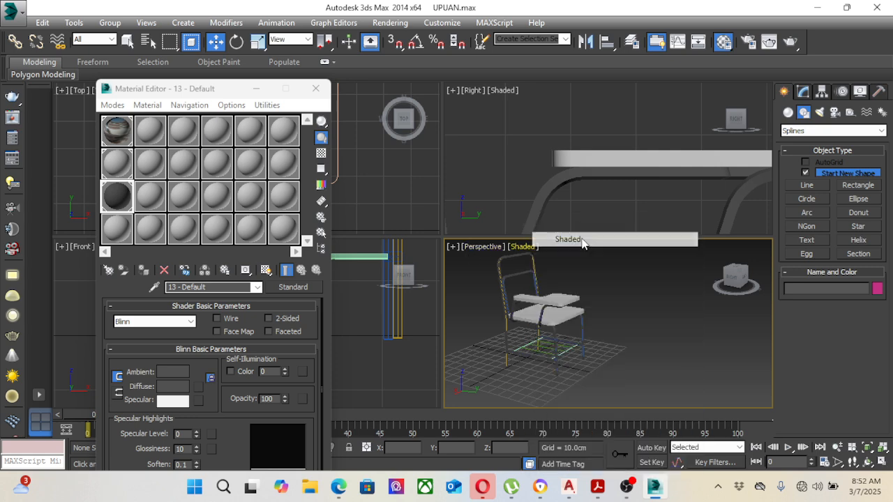
Step: Examine the writing board, seat and frame of the chair up close and from other angles in the Perspective view
scroll(604, 328, "up", 10)
left_click(590, 309)
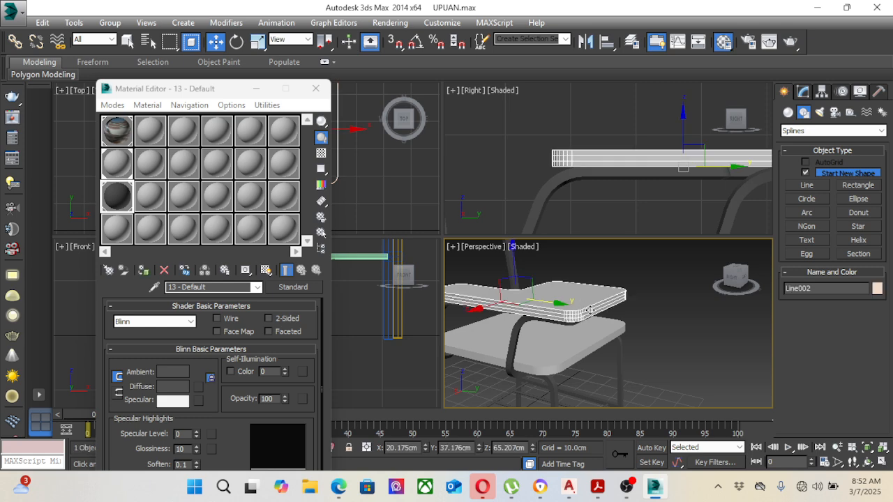
scroll(590, 310, "down", 8)
left_click(662, 351)
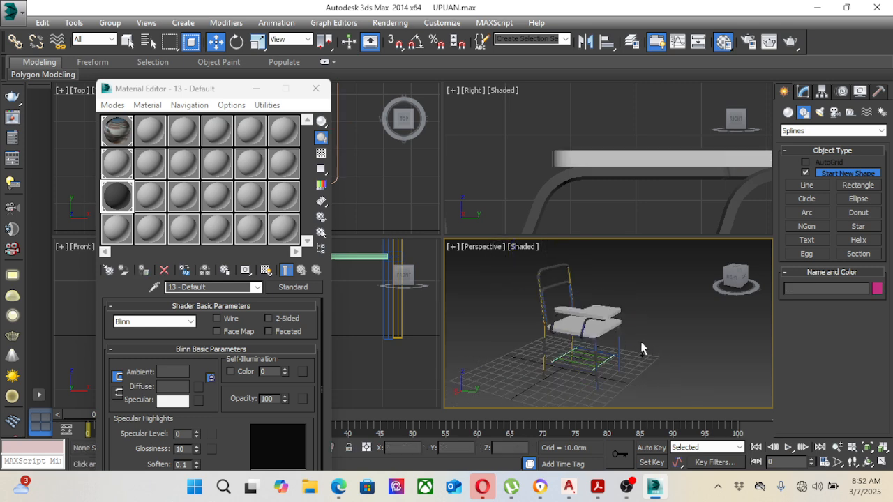
middle_click_drag(621, 341, 630, 312, "alt")
scroll(668, 298, "up", 4)
scroll(668, 297, "down", 1)
Step: Select the writing board in the Right viewport and add an Edit Poly modifier to it
right_click(596, 202)
scroll(597, 201, "down", 5)
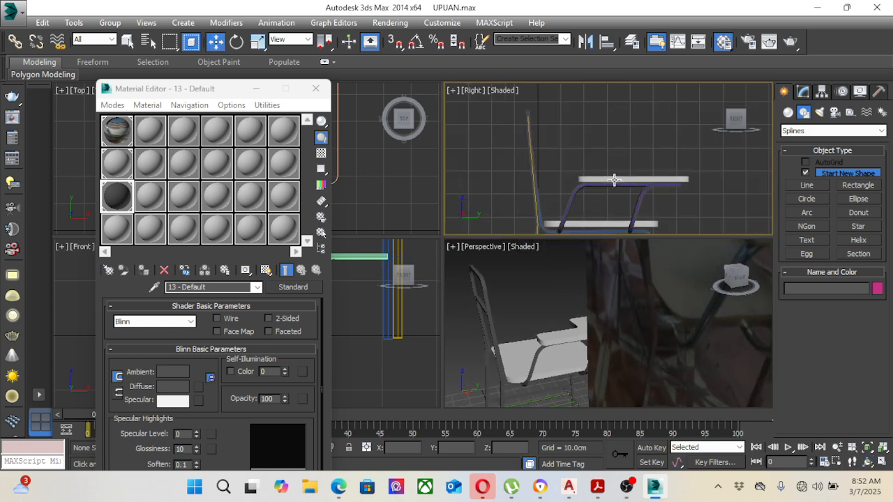
left_click(604, 183)
scroll(619, 185, "up", 2)
middle_click_drag(643, 200, 622, 190)
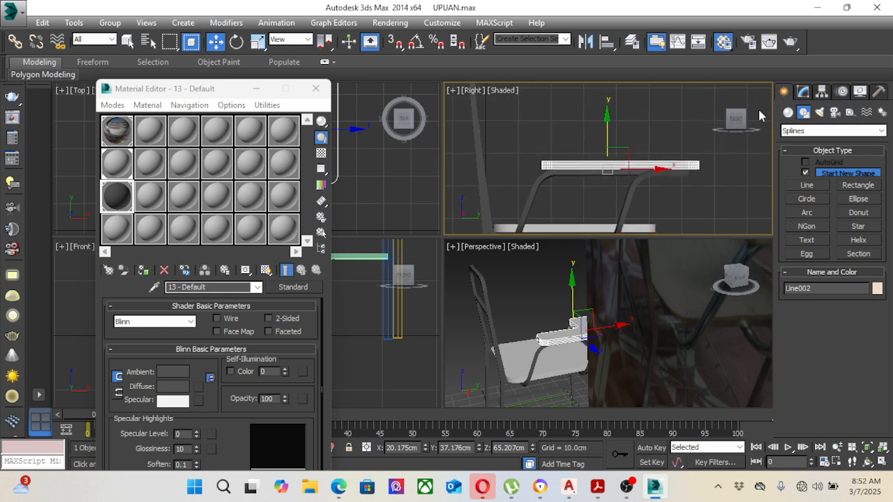
left_click(803, 93)
left_click(858, 130)
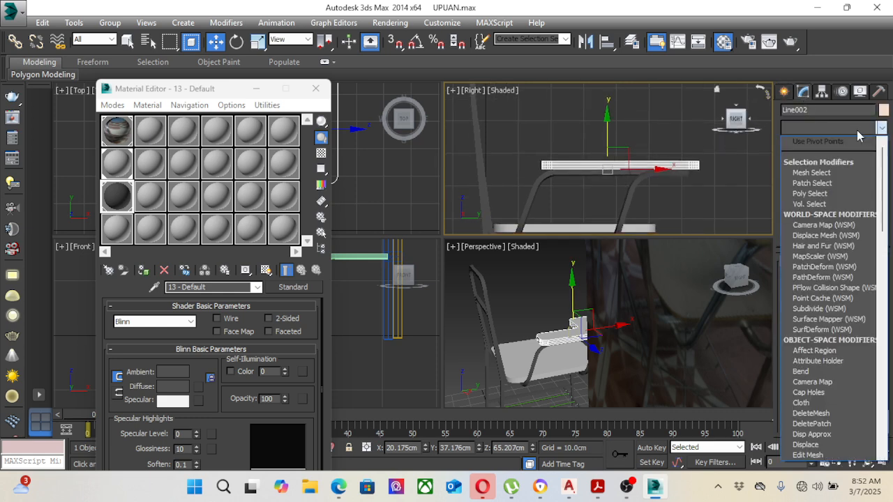
scroll(814, 370, "down", 2)
scroll(813, 376, "down", 2)
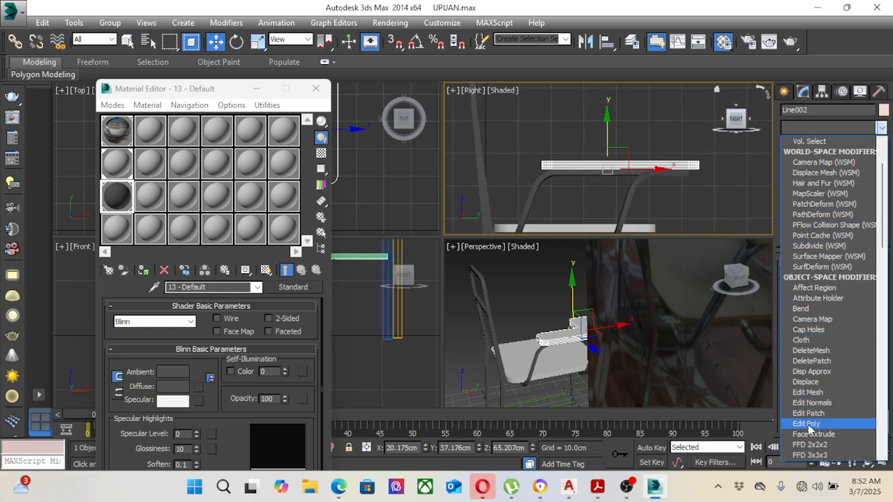
left_click(807, 422)
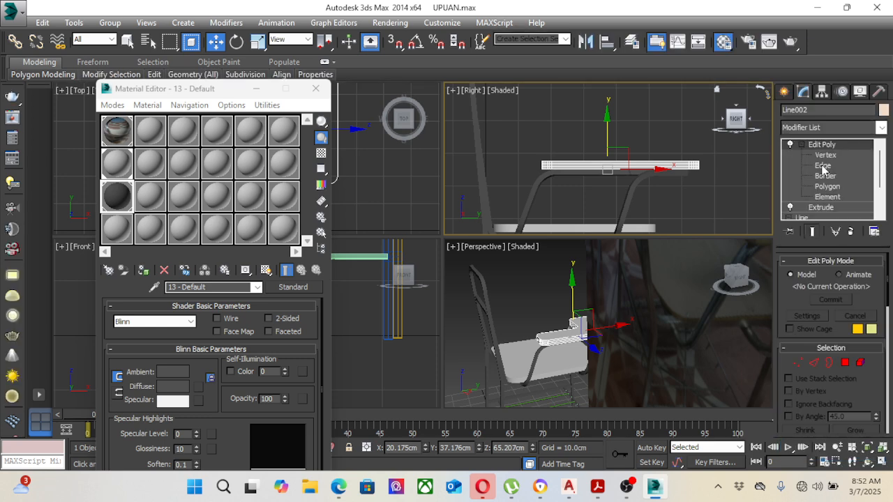
Step: Select the outline edges along the top and bottom faces of the writing board at Edge level
left_click(823, 166)
left_click_drag(506, 133, 725, 160)
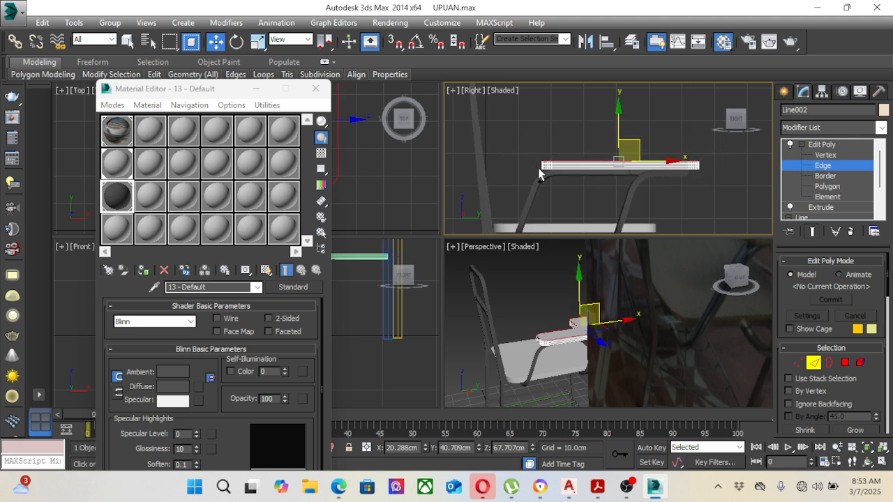
left_click_drag(729, 198, 728, 198)
scroll(565, 164, "up", 5)
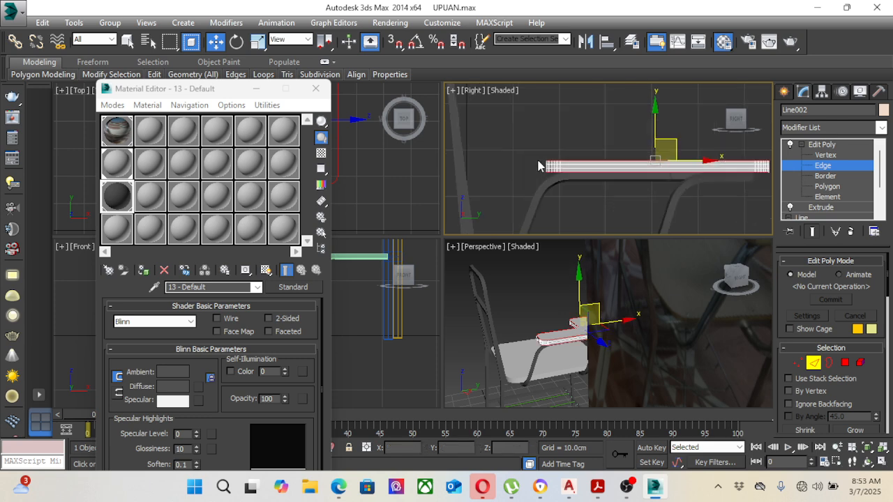
scroll(855, 389, "down", 6)
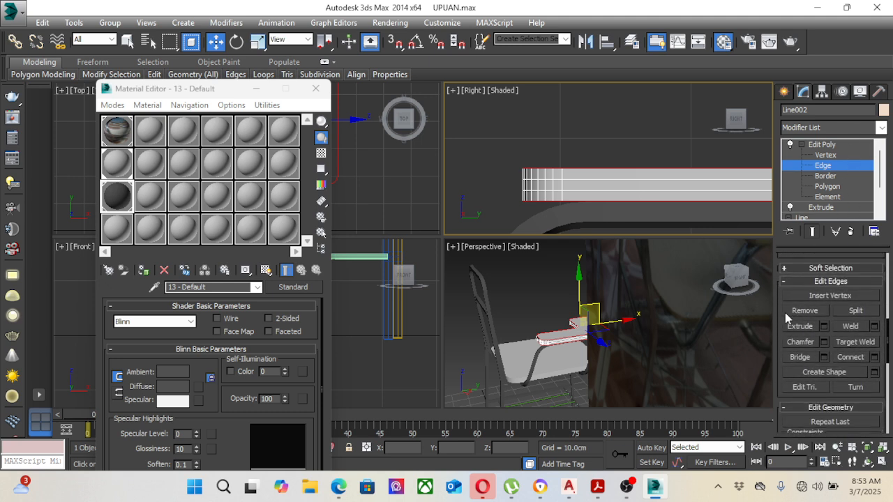
Step: Chamfer the writing board's selected edges by 0.55 cm with 4 segments, then leave edge editing and deselect the board
left_click_drag(785, 312, 786, 49)
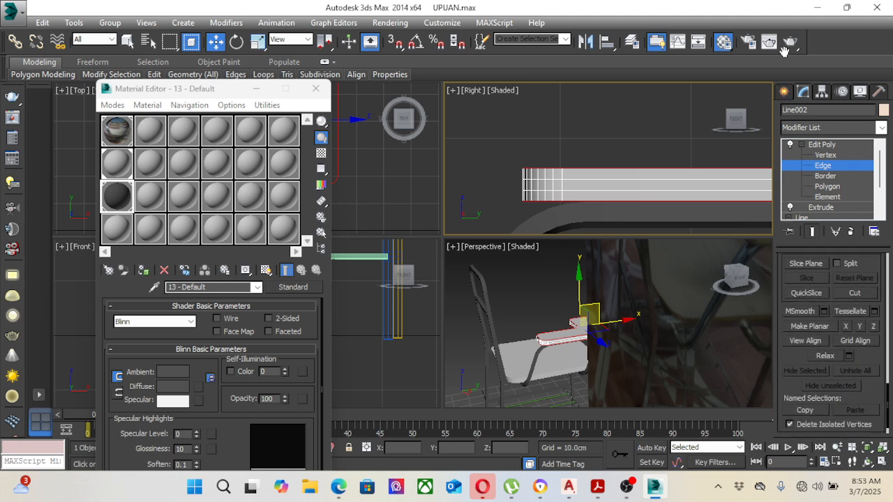
scroll(864, 395, "up", 8)
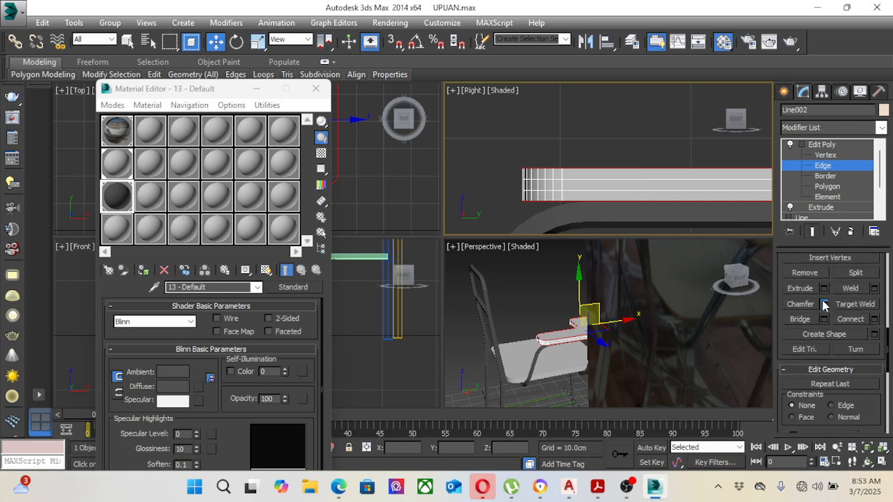
left_click(824, 305)
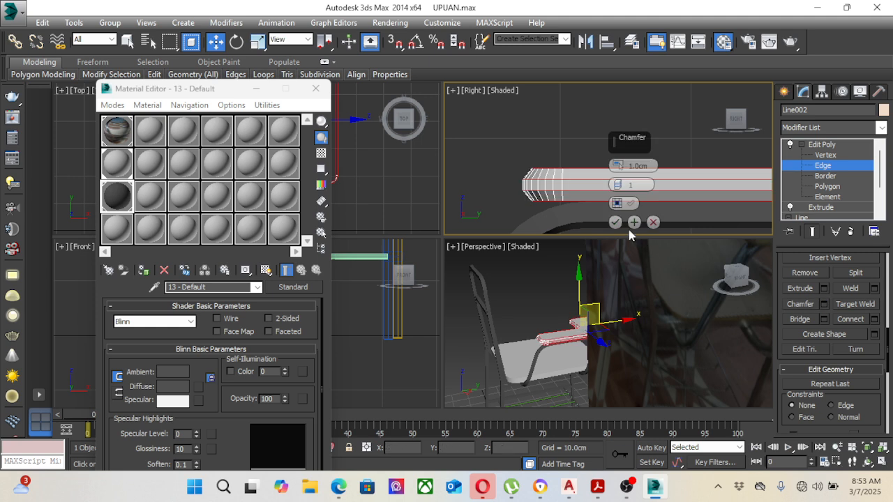
mouse_move(617, 166)
left_mouse_down()
mouse_move(622, 180)
mouse_move(616, 166)
left_mouse_up()
left_click(618, 181)
left_click(618, 183)
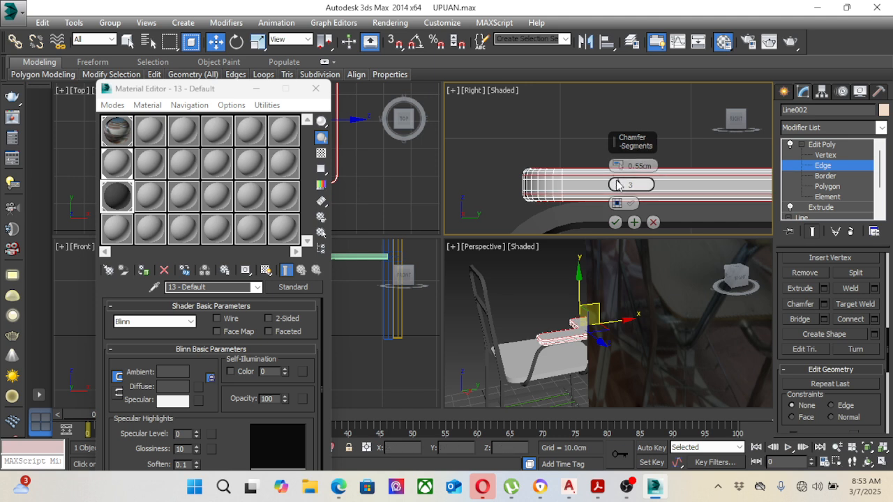
left_click(618, 182)
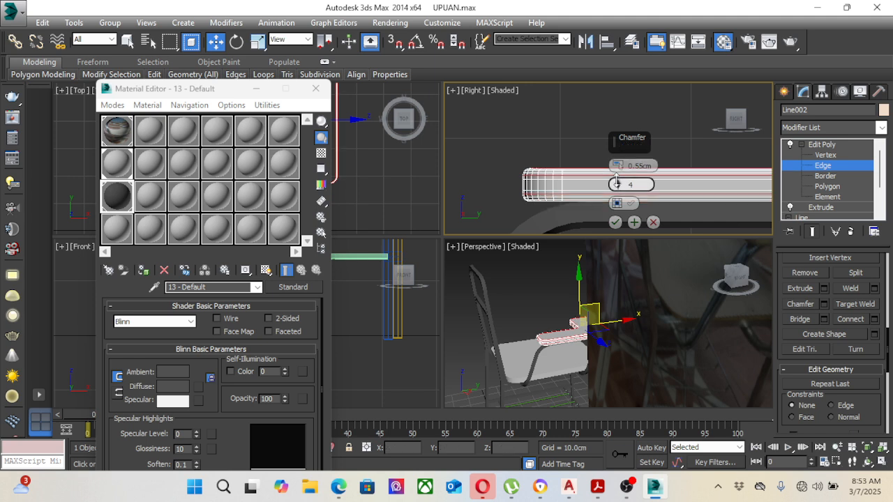
left_click(615, 222)
left_click(822, 146)
left_click(581, 154)
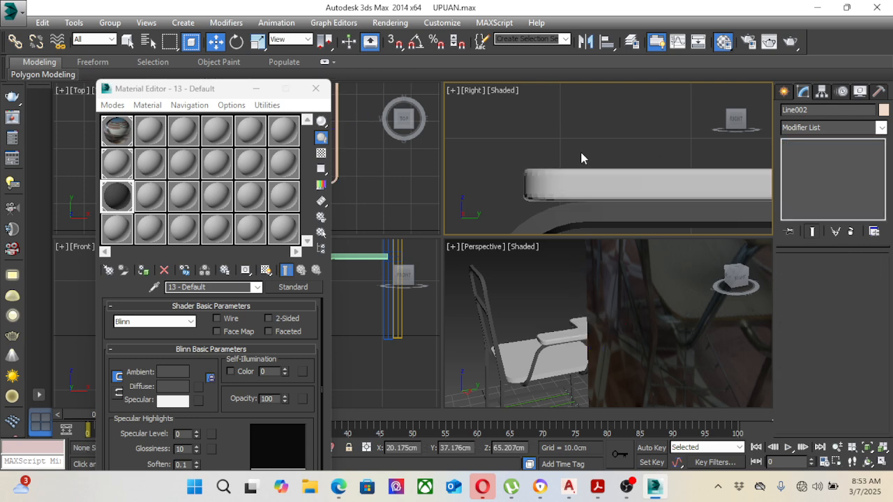
Step: Select the seat and move it in the Right viewport to about Y 29.02 cm and Z 44.57 cm
scroll(575, 164, "down", 8)
scroll(598, 158, "up", 5)
scroll(525, 292, "up", 4)
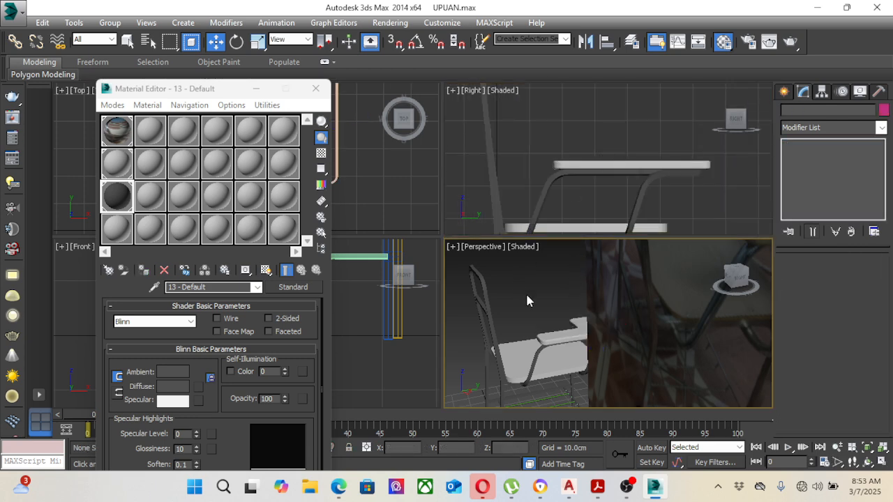
middle_click_drag(549, 330, 564, 279)
left_click(570, 333)
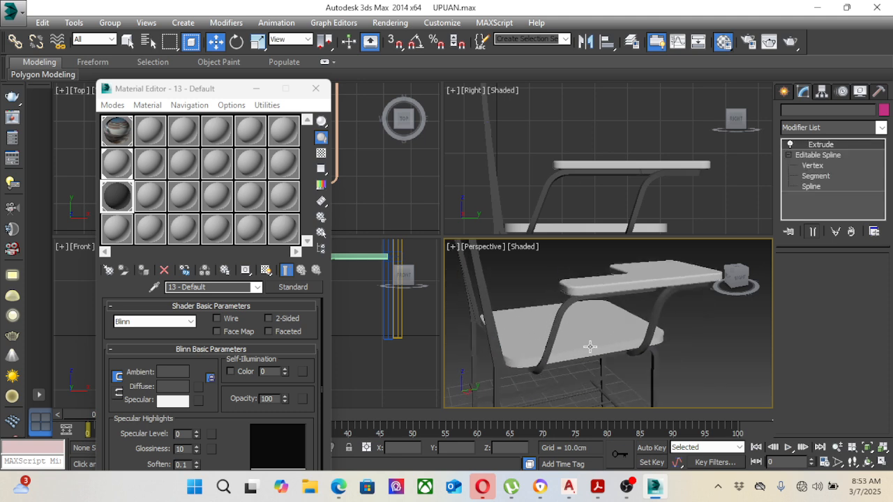
middle_click(623, 184)
scroll(618, 168, "up", 3)
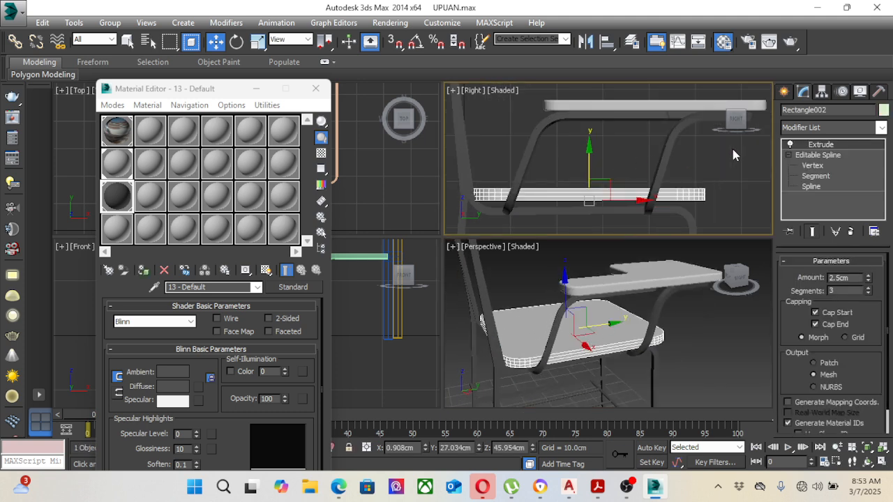
middle_click_drag(616, 166, 626, 157)
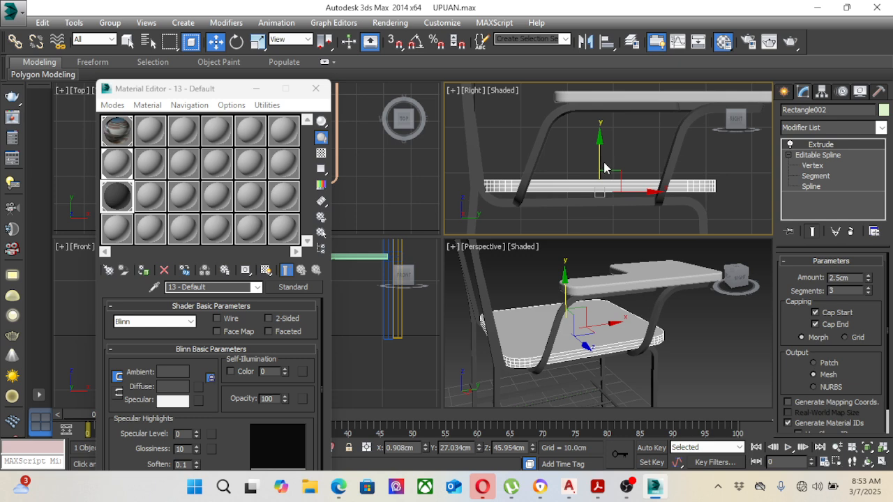
mouse_move(615, 170)
left_mouse_down()
mouse_move(615, 180)
mouse_move(625, 176)
left_mouse_up()
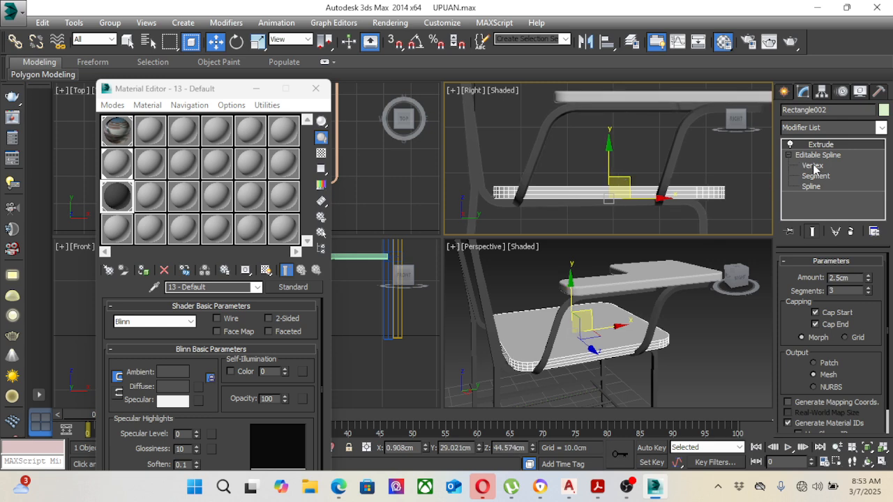
Step: Add an Edit Poly modifier to the seat and select its top and bottom outline edges at Edge level
left_click(837, 124)
scroll(816, 355, "down", 1)
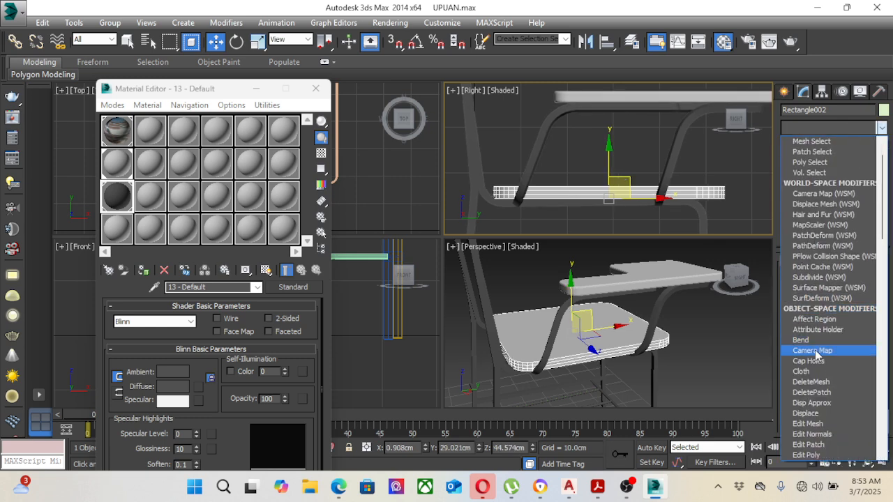
scroll(817, 354, "down", 1)
left_click(812, 423)
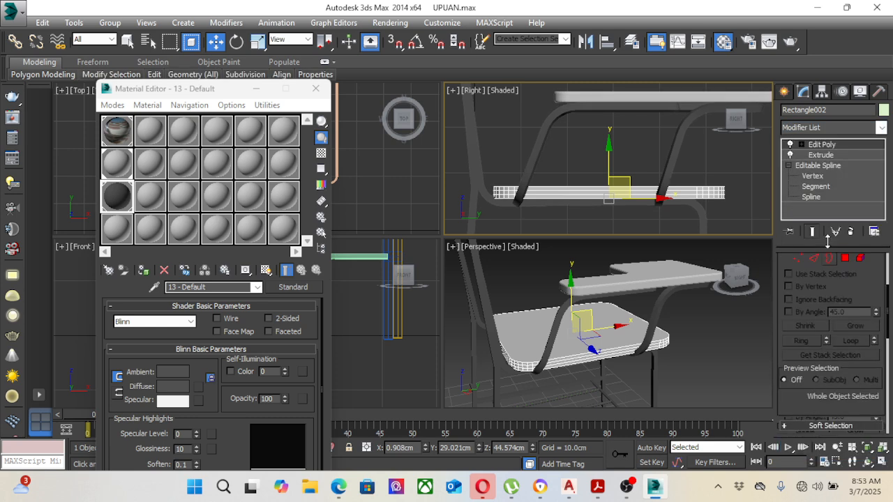
left_click(801, 145)
left_click(823, 165)
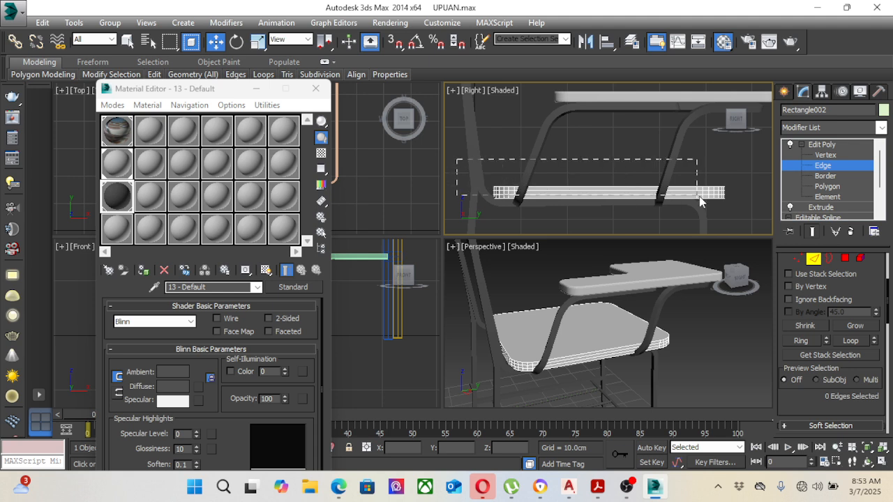
left_click_drag(701, 201, 747, 187)
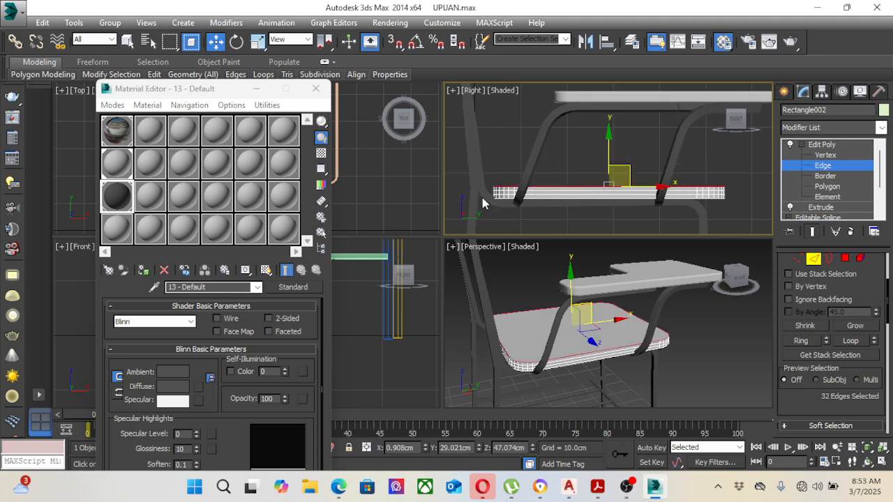
left_click_drag(487, 198, 750, 224, "ctrl")
Step: Chamfer the seat's selected edges by 1.0 cm with 3 segments
scroll(865, 286, "down", 5)
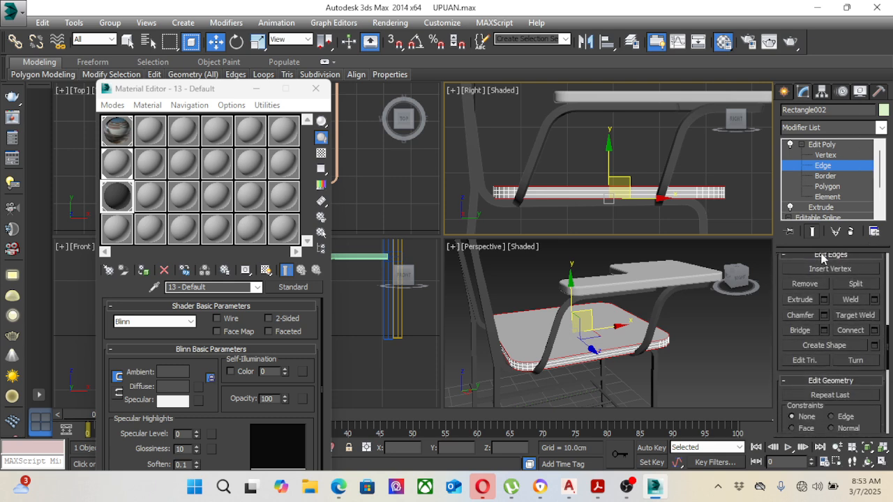
left_click(824, 315)
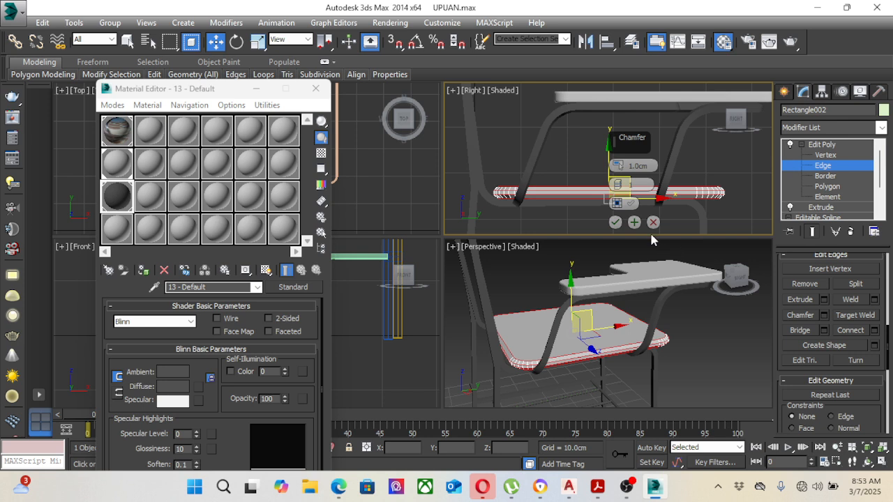
left_click_drag(623, 185, 620, 183)
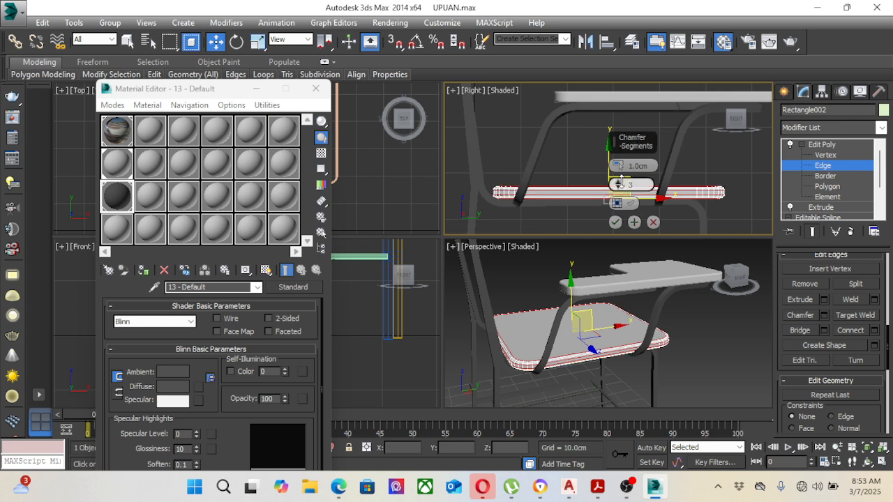
left_click(614, 222)
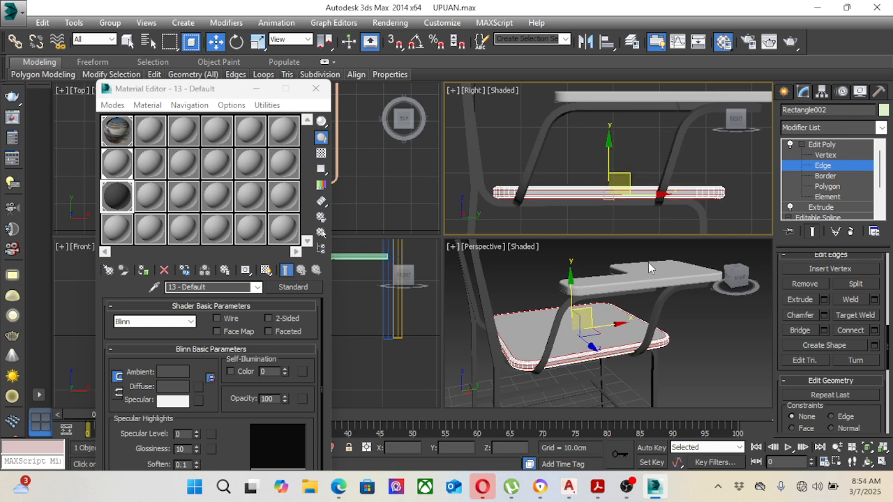
Step: Leave edge editing on the seat, deselect it and show the whole chair in the Perspective viewport
left_click(697, 333)
scroll(691, 336, "down", 3)
middle_click_drag(685, 333, 558, 318)
key("w")
left_click(822, 145)
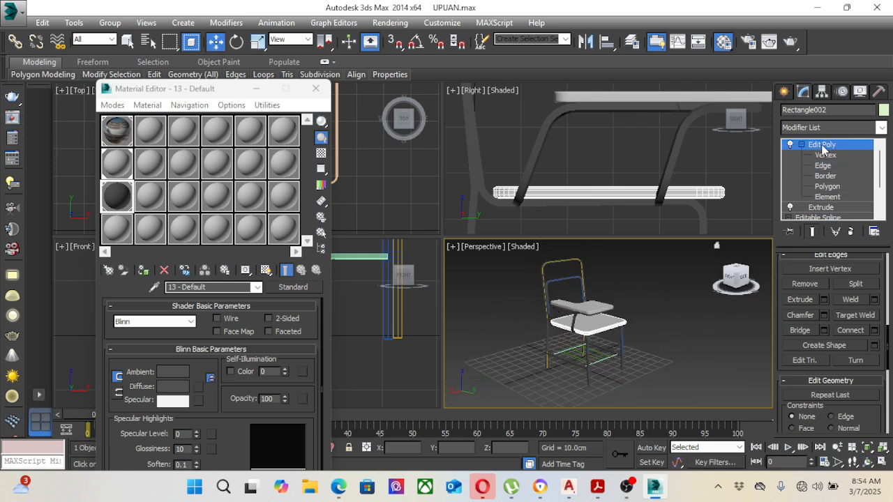
left_click(660, 342)
middle_click_drag(660, 341, 655, 347)
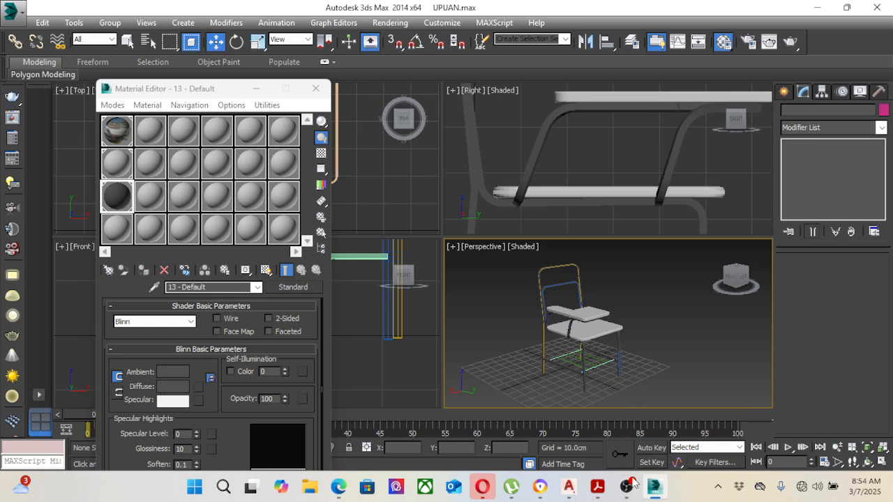